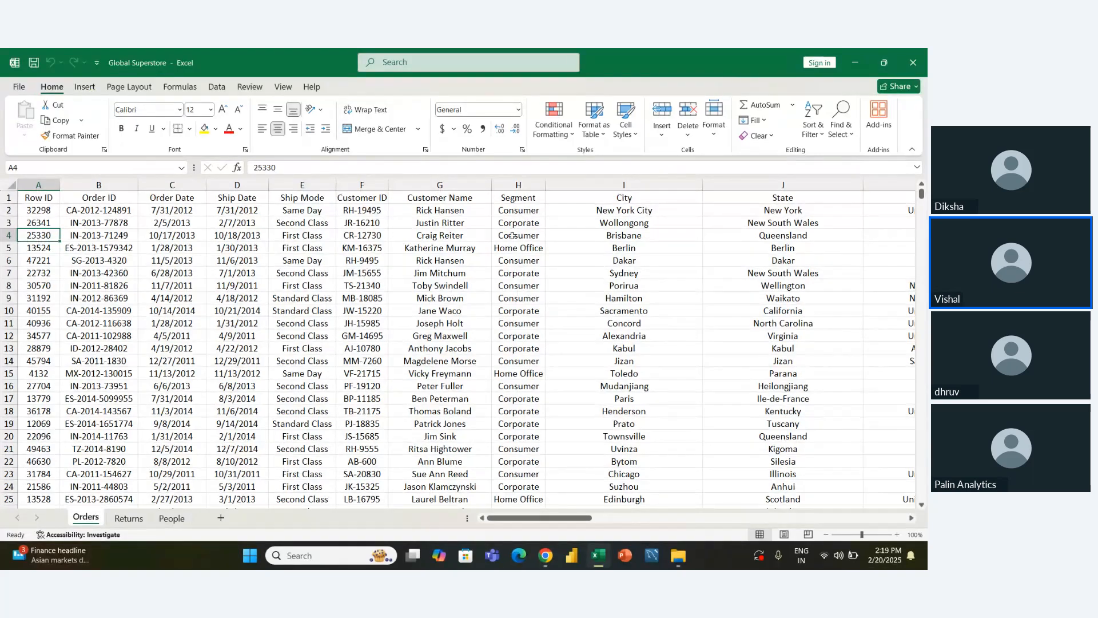
click(513, 212)
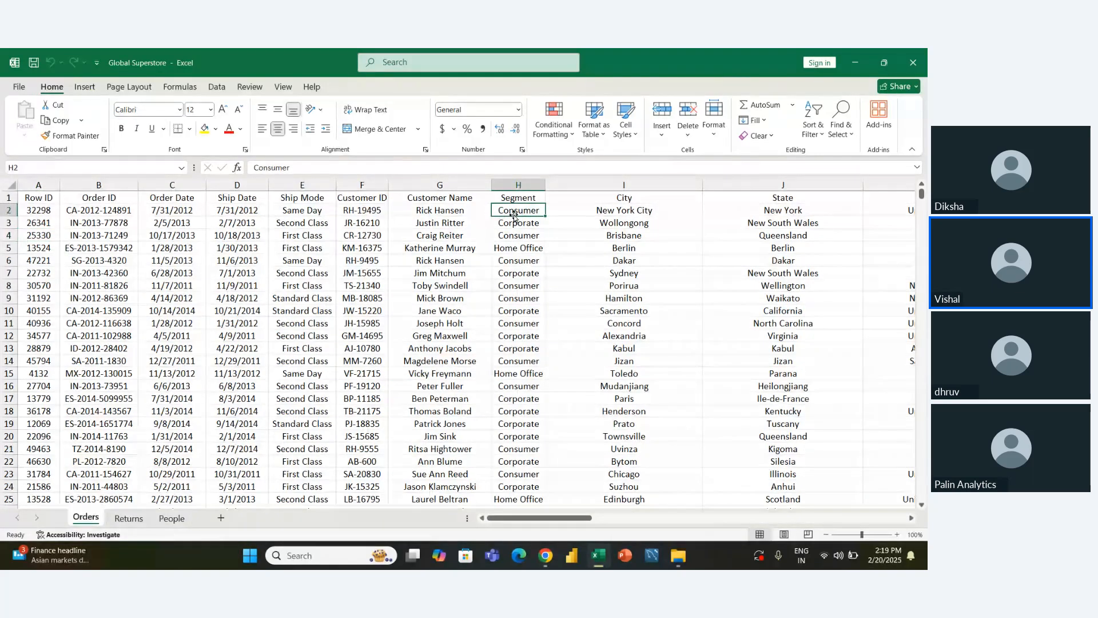
click(518, 224)
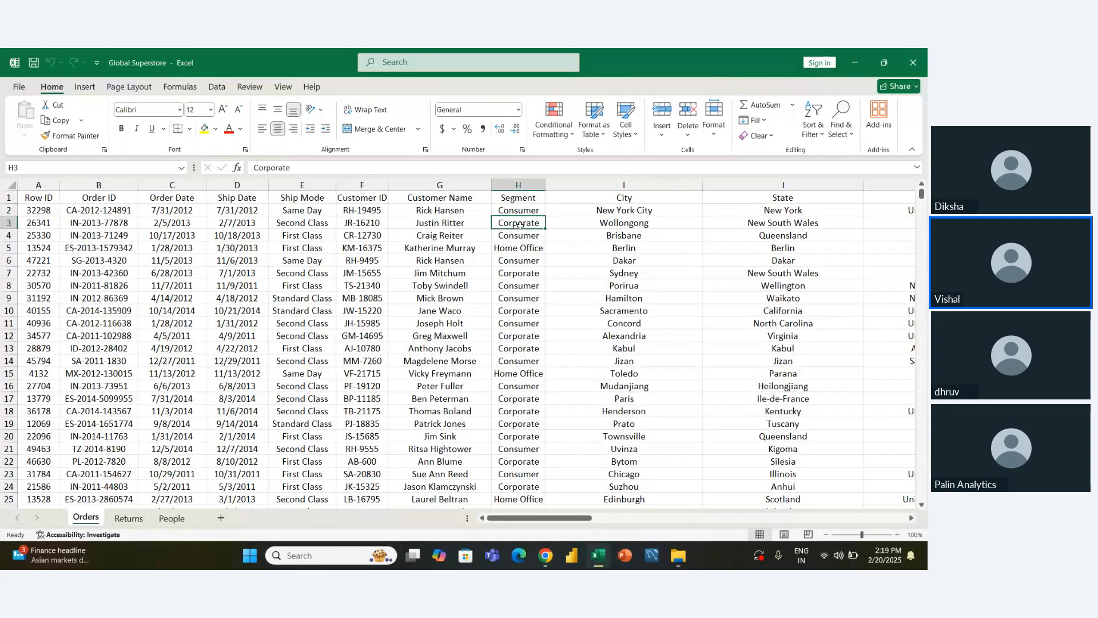
click(523, 249)
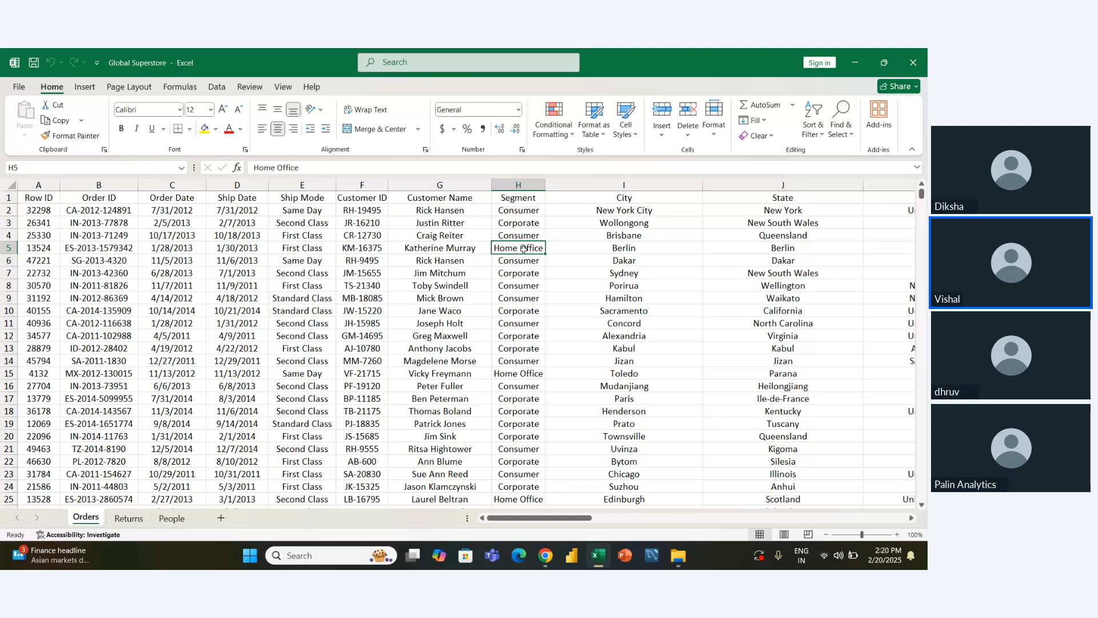
Step: Examine the recommended PivotTable layouts for the Orders data, including profit by country, profit by region and quantity by order priority, without inserting one
click(85, 86)
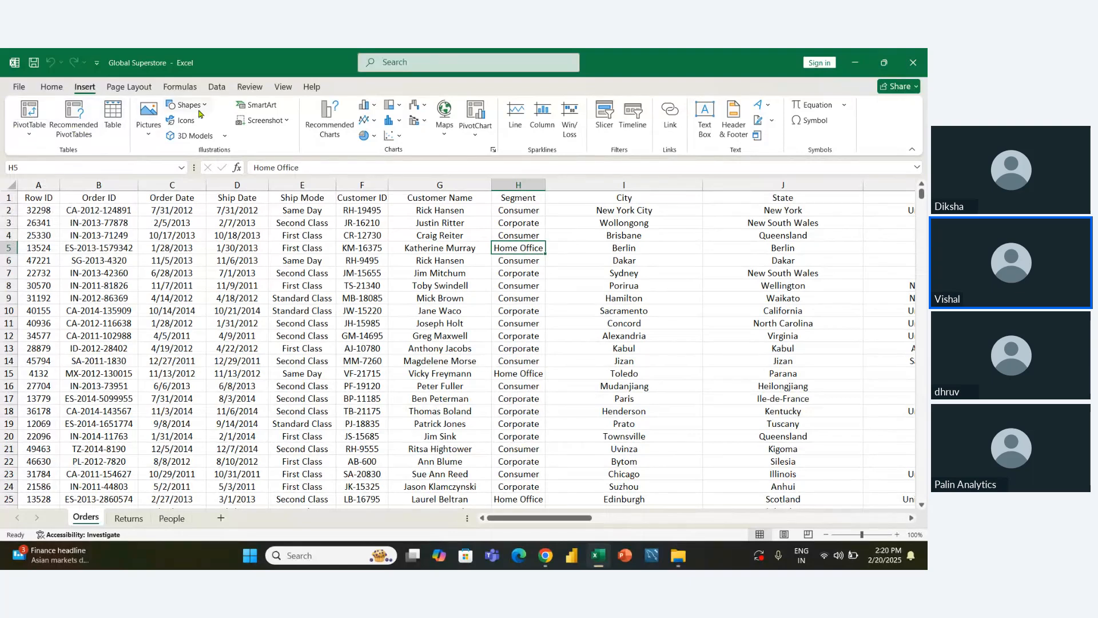
click(72, 116)
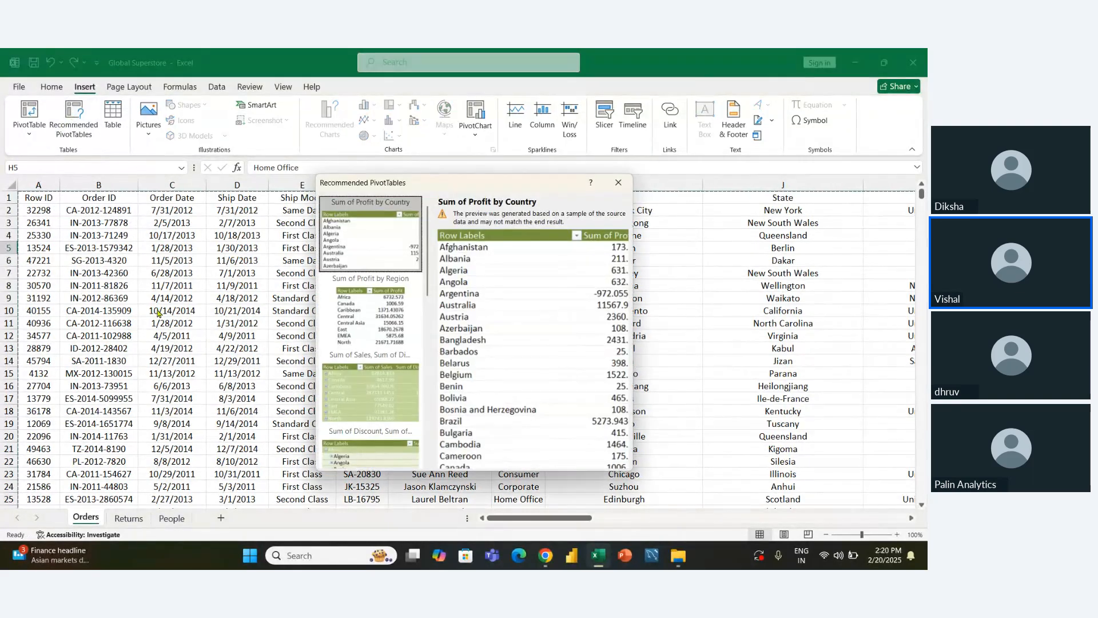
click(400, 312)
click(388, 396)
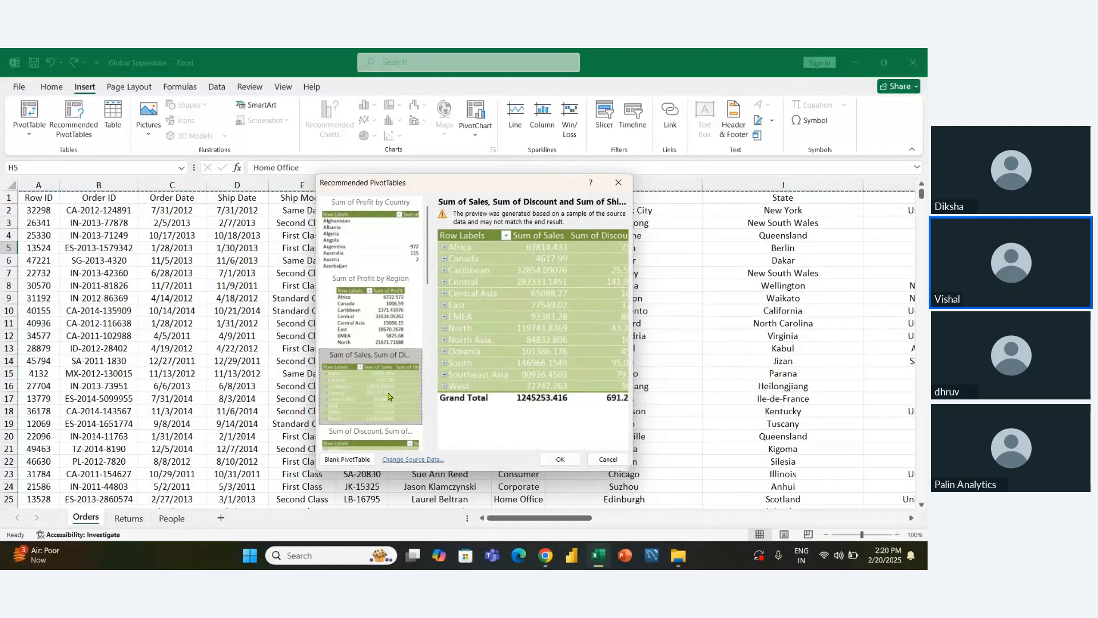
scroll(388, 395, down, 5)
click(391, 350)
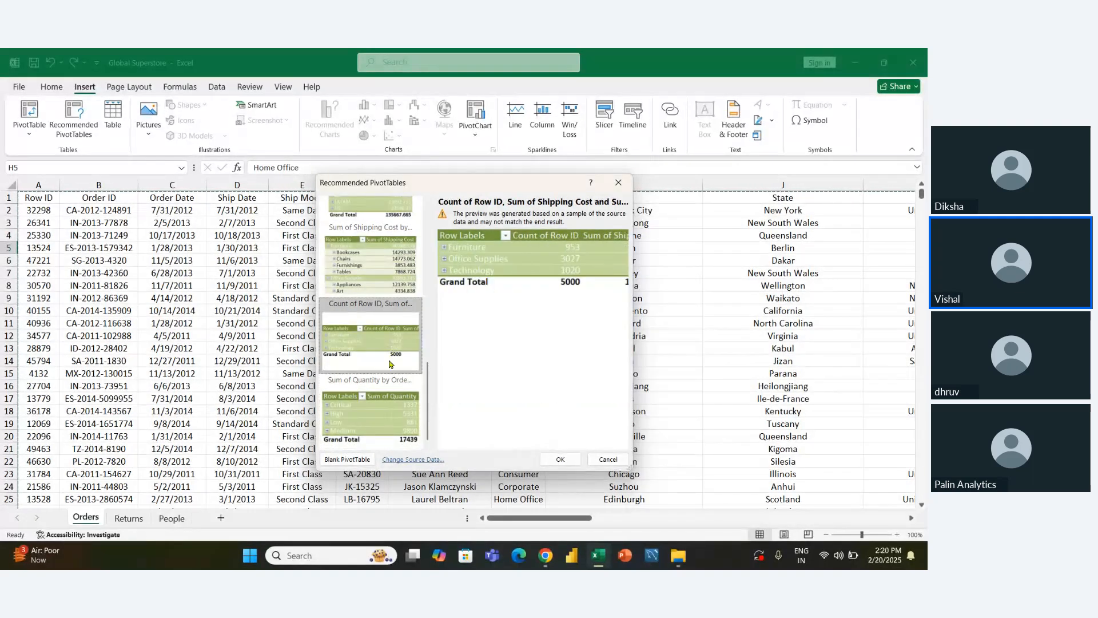
click(383, 399)
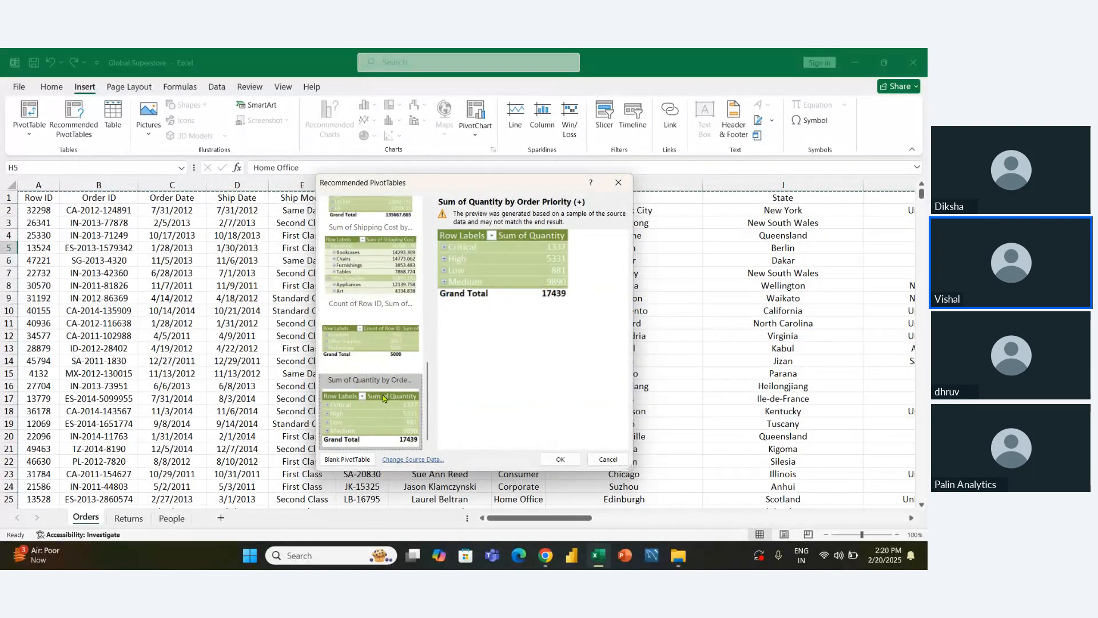
scroll(383, 399, up, 4)
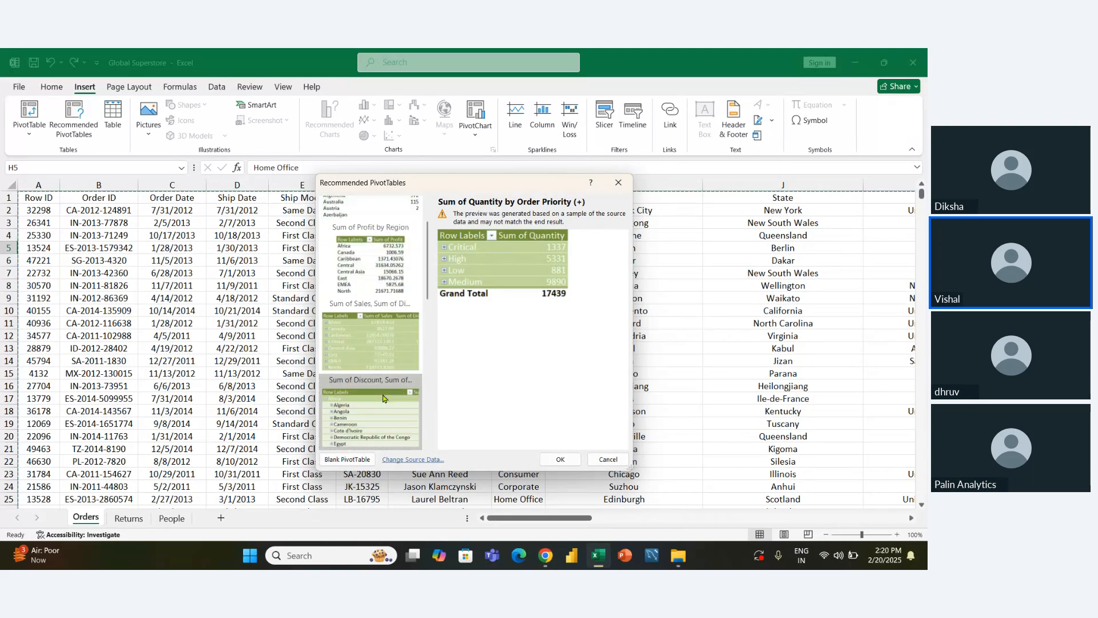
click(383, 361)
scroll(383, 360, up, 2)
click(387, 331)
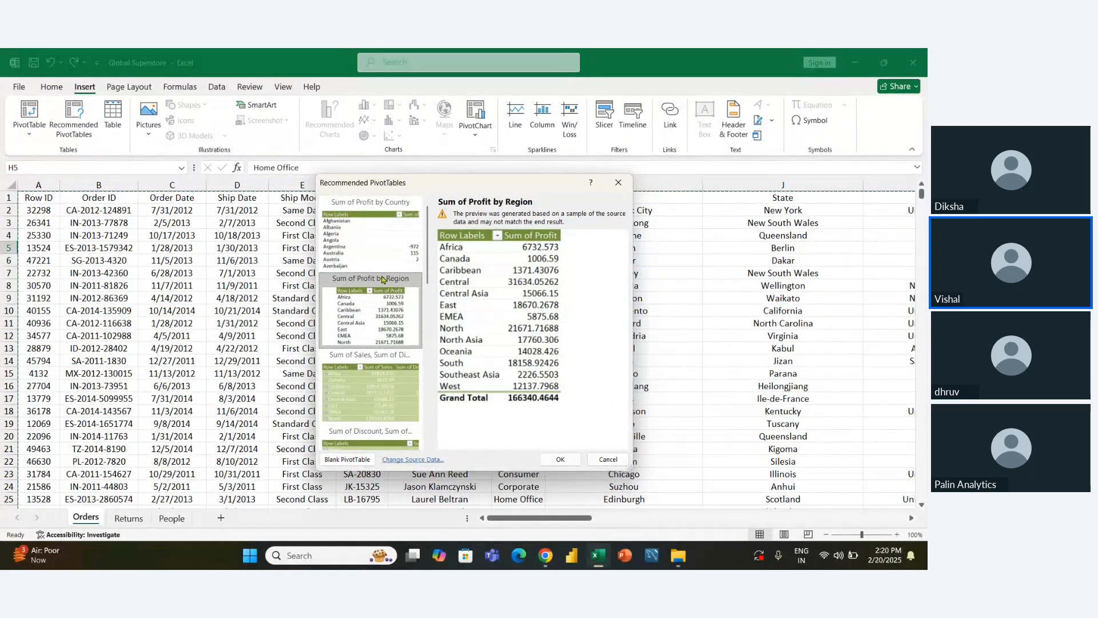
click(378, 258)
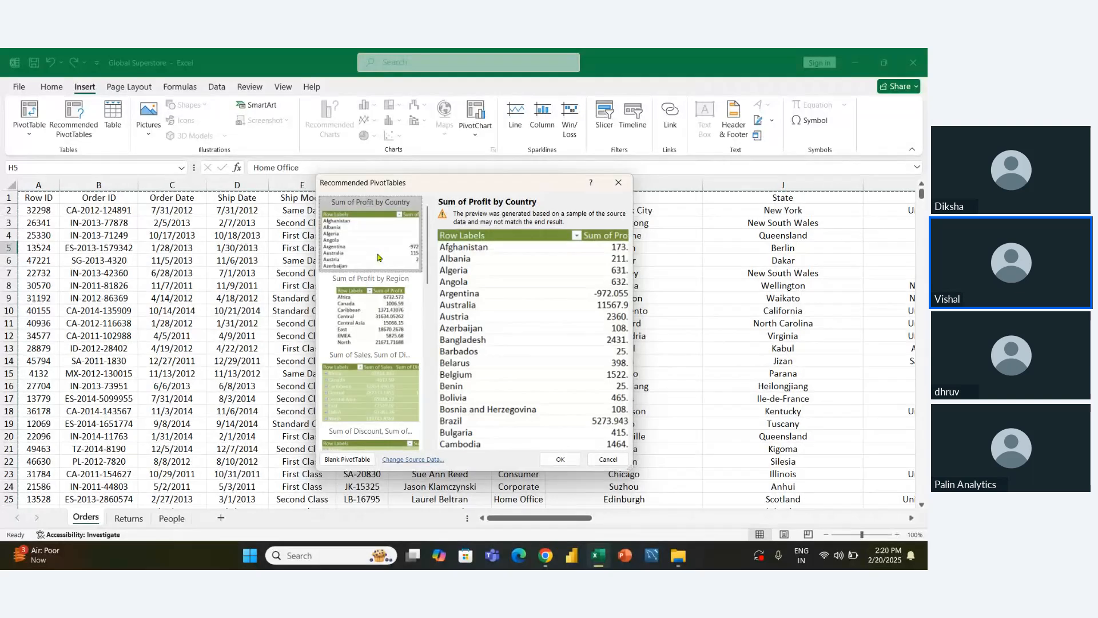
click(617, 182)
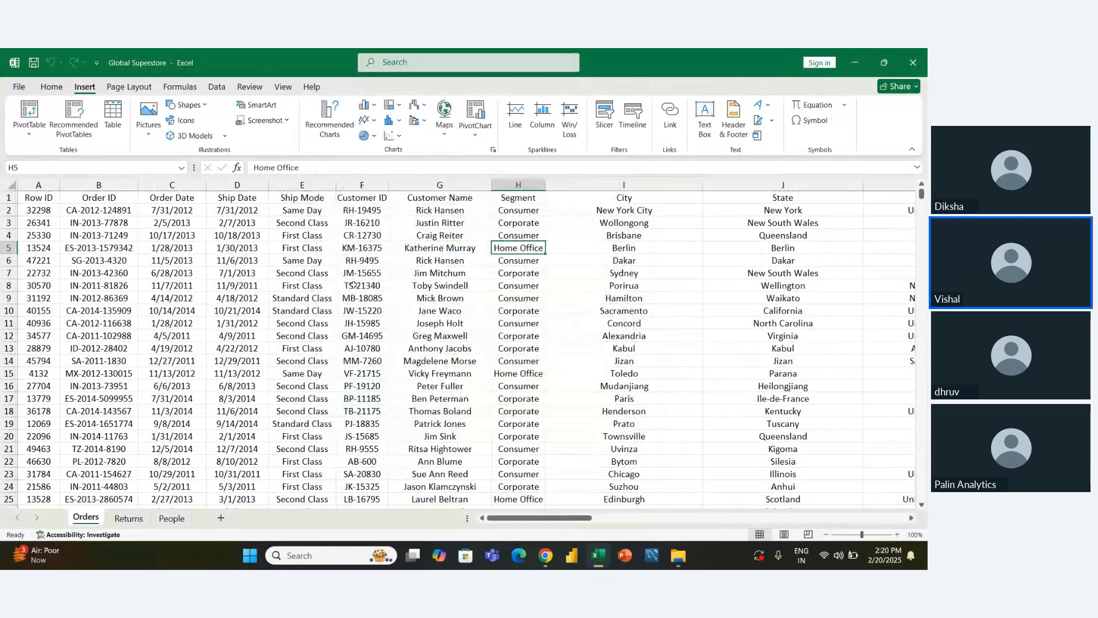
Step: Insert a blank PivotTable from the Orders range $A$1:$X$51291 on a new worksheet
click(166, 250)
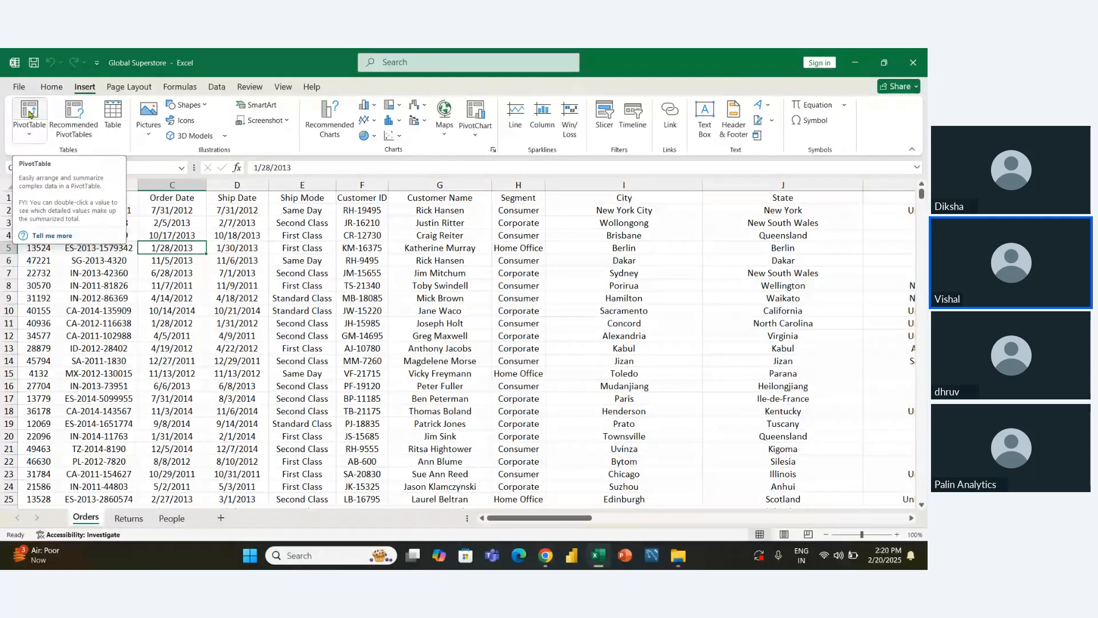
click(30, 136)
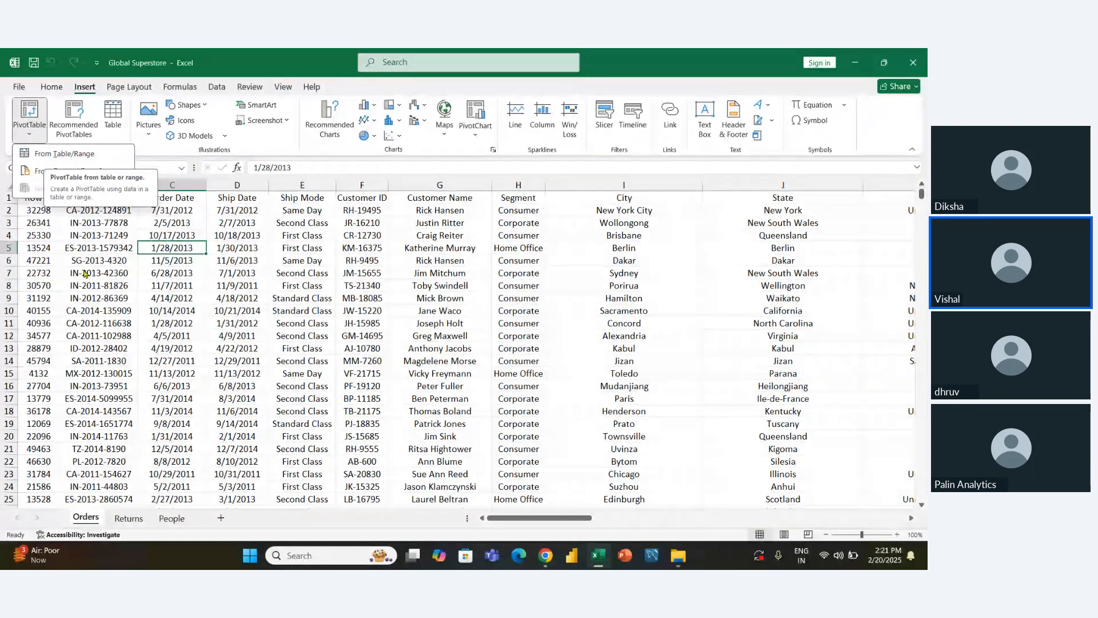
click(137, 273)
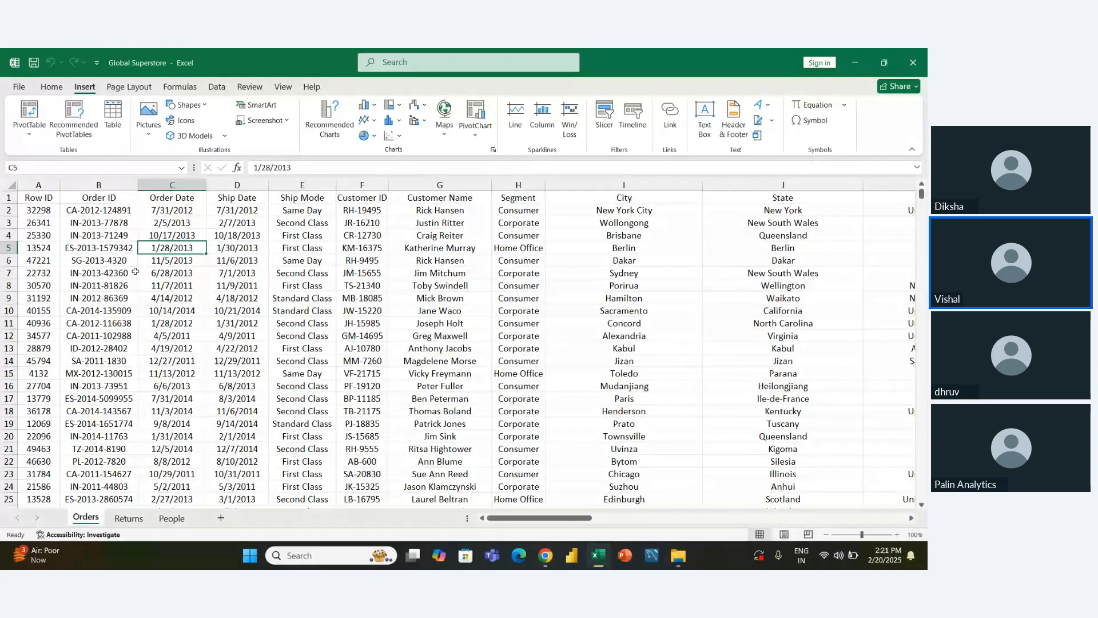
click(28, 115)
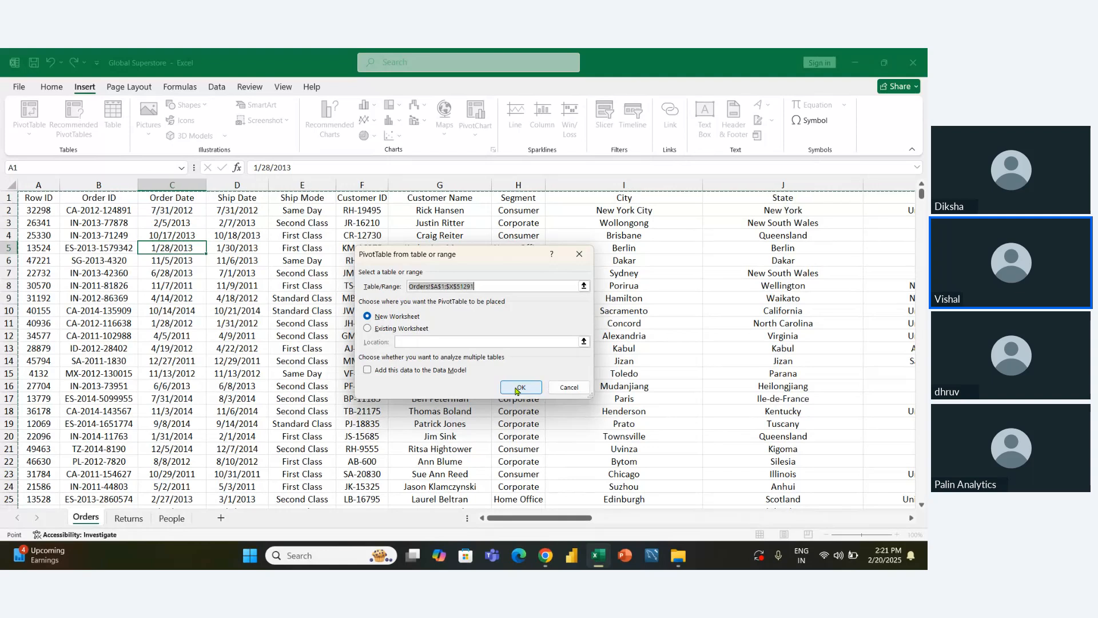
click(516, 389)
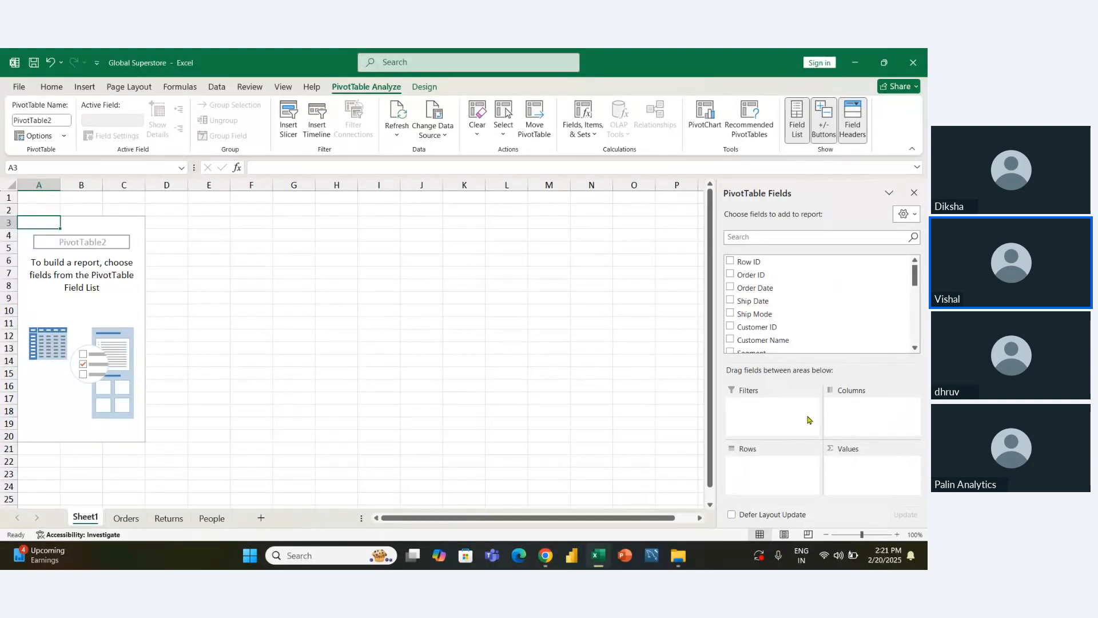
Step: Undock the PivotTable Fields pane, enlarge it, and keep it floating over the worksheet after trying it docked
drag(819, 193, 493, 127)
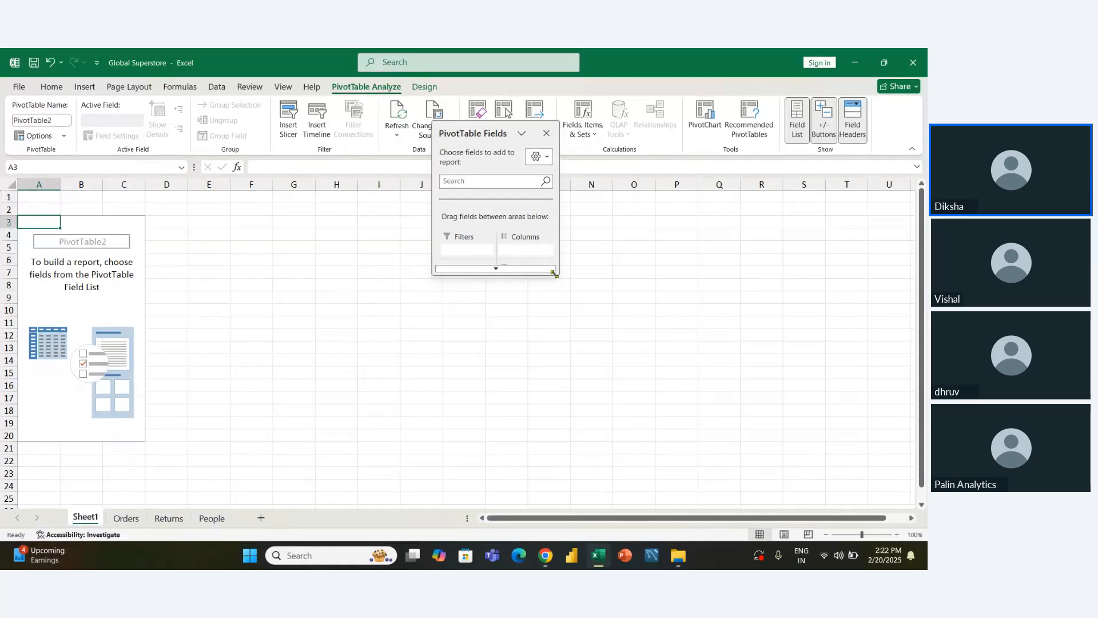
drag(555, 273, 778, 495)
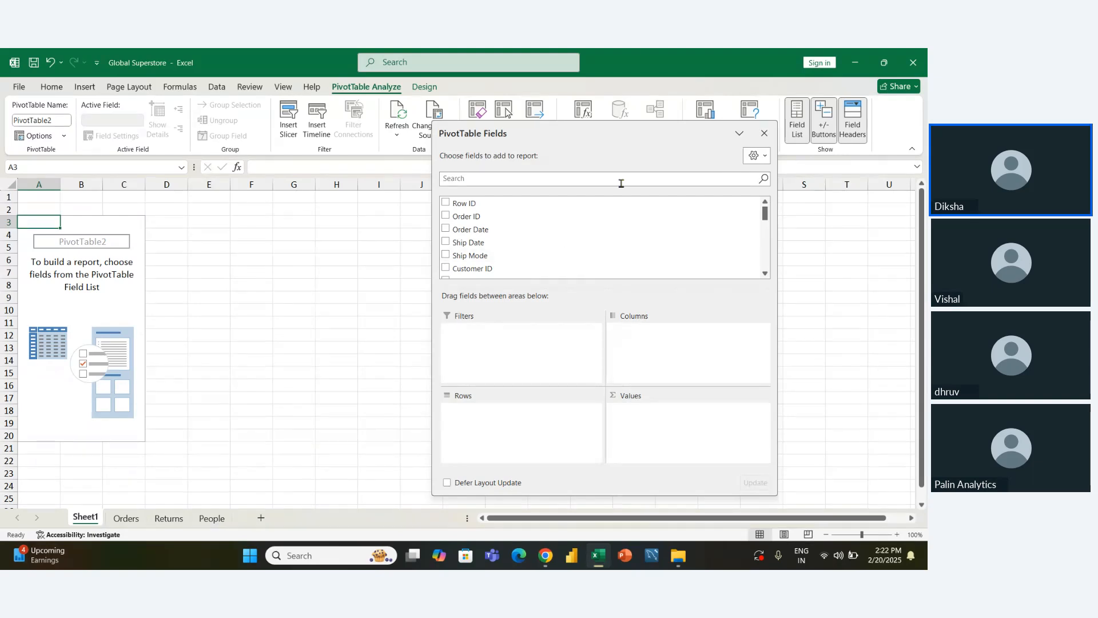
drag(641, 129, 909, 189)
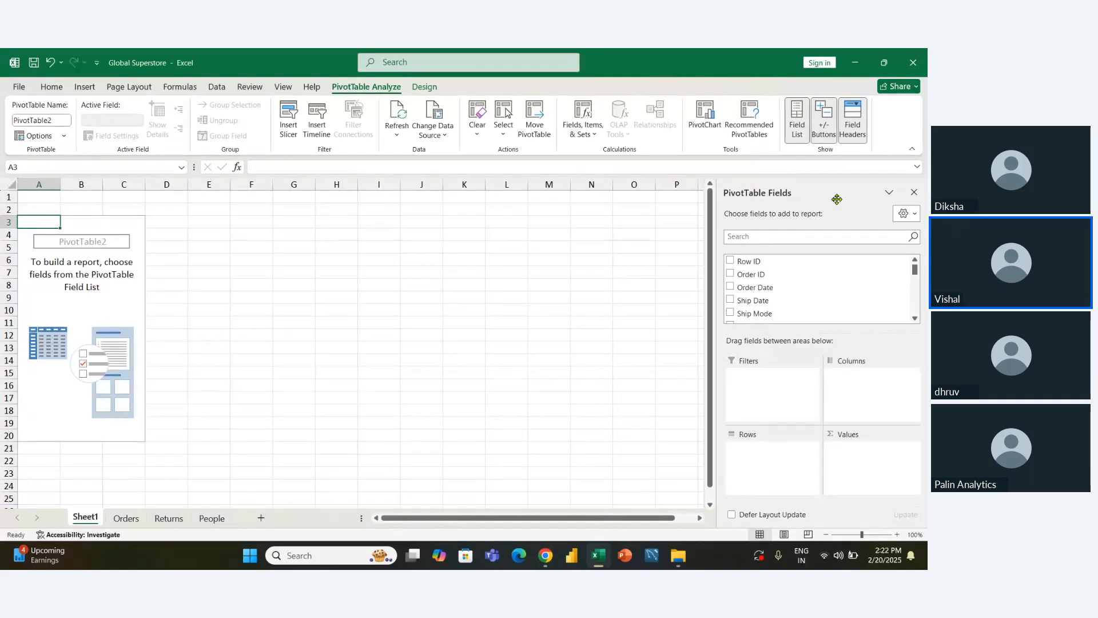
drag(822, 202, 593, 95)
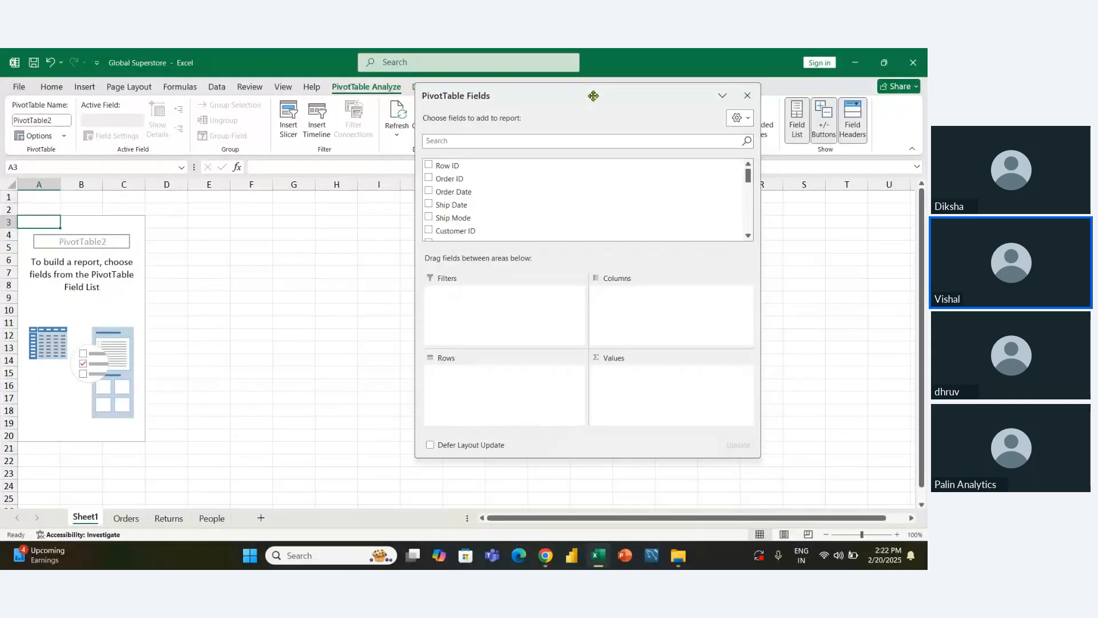
Step: Try the side-by-side, areas-only (2 by 2) and fields-only layouts for the PivotTable field list, then restore the stacked layout
click(748, 118)
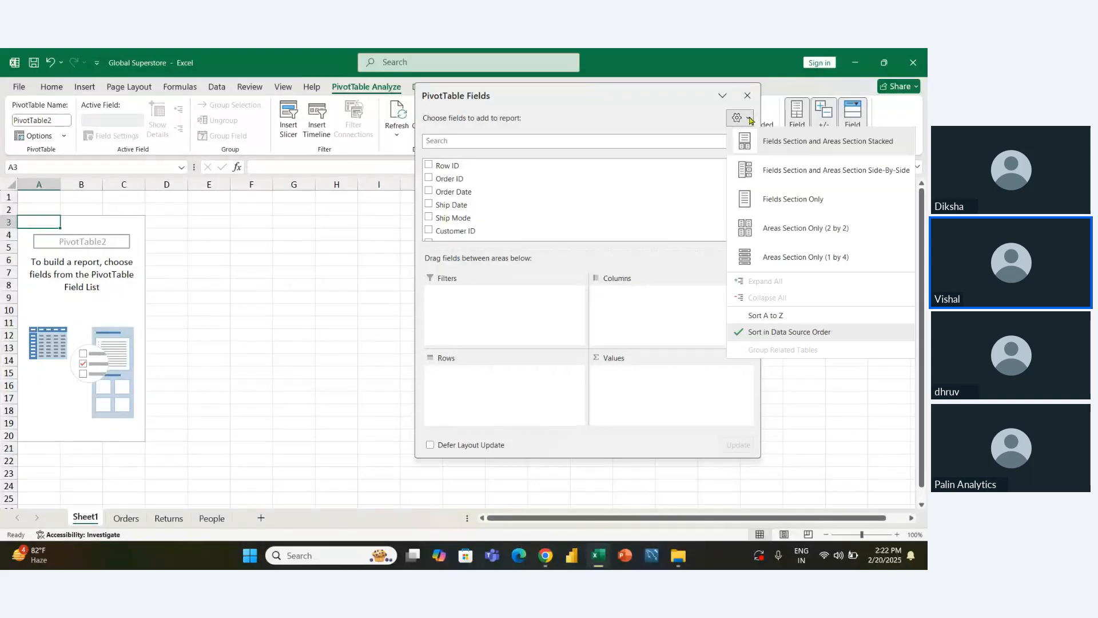
click(779, 175)
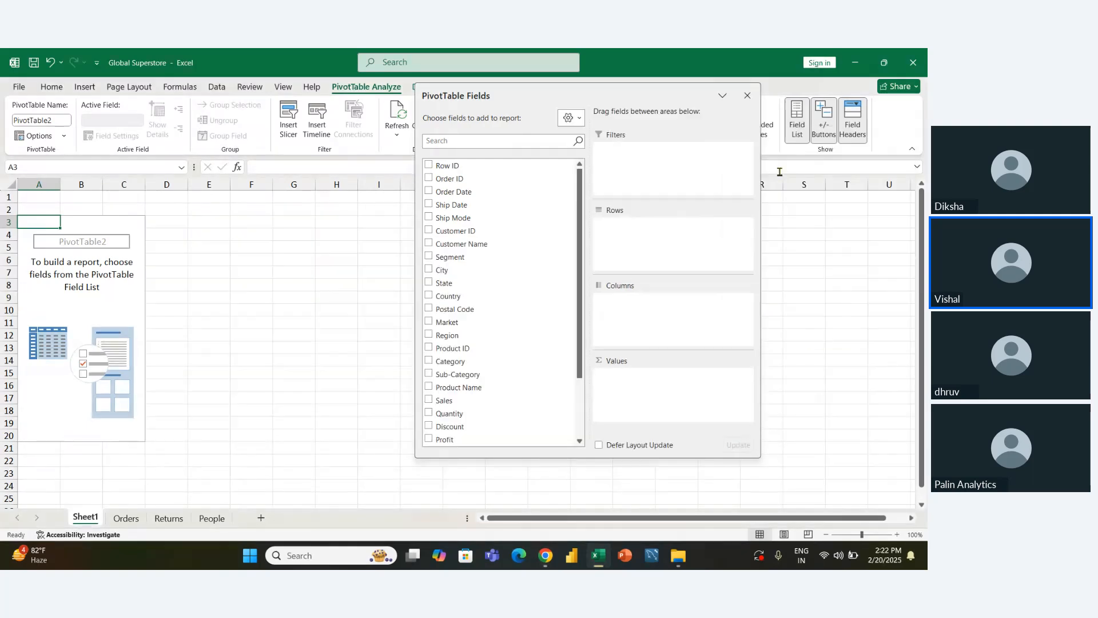
click(583, 117)
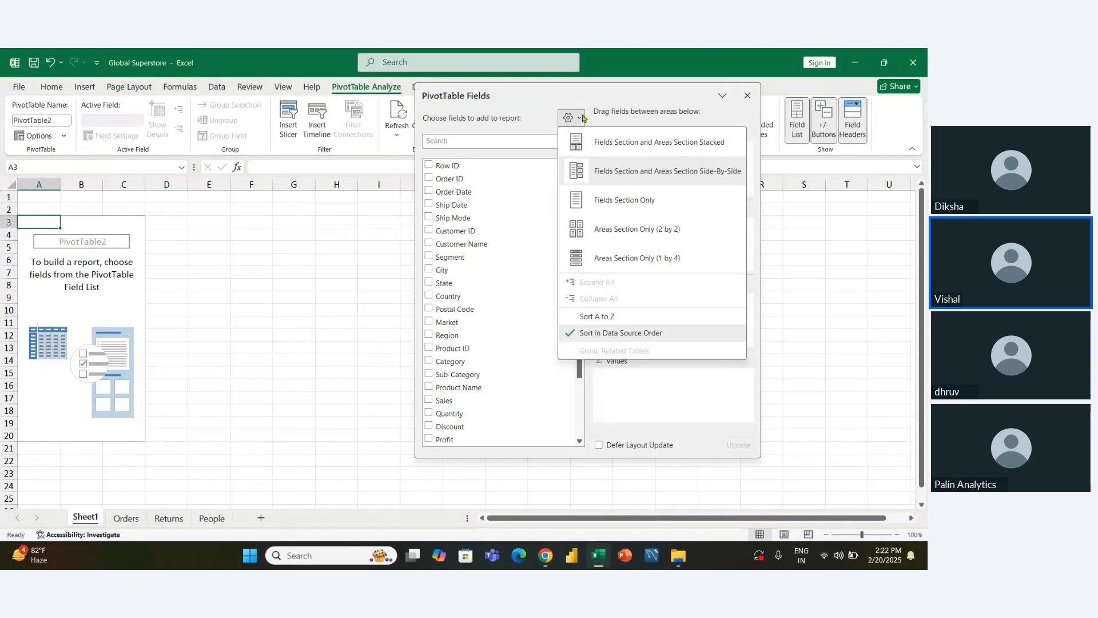
click(597, 243)
click(745, 118)
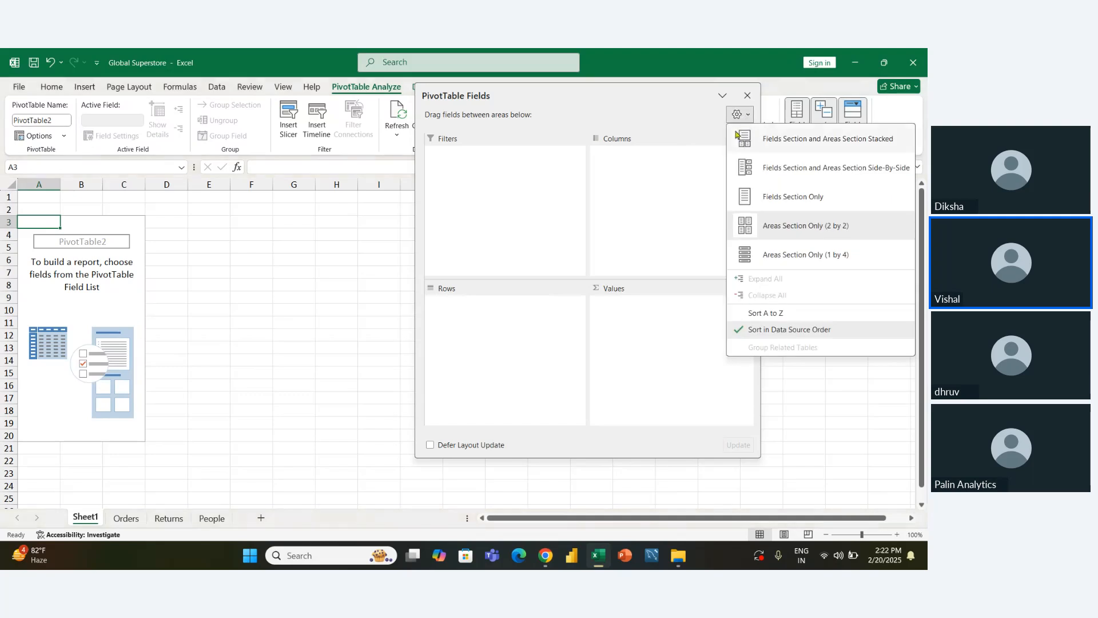
click(749, 167)
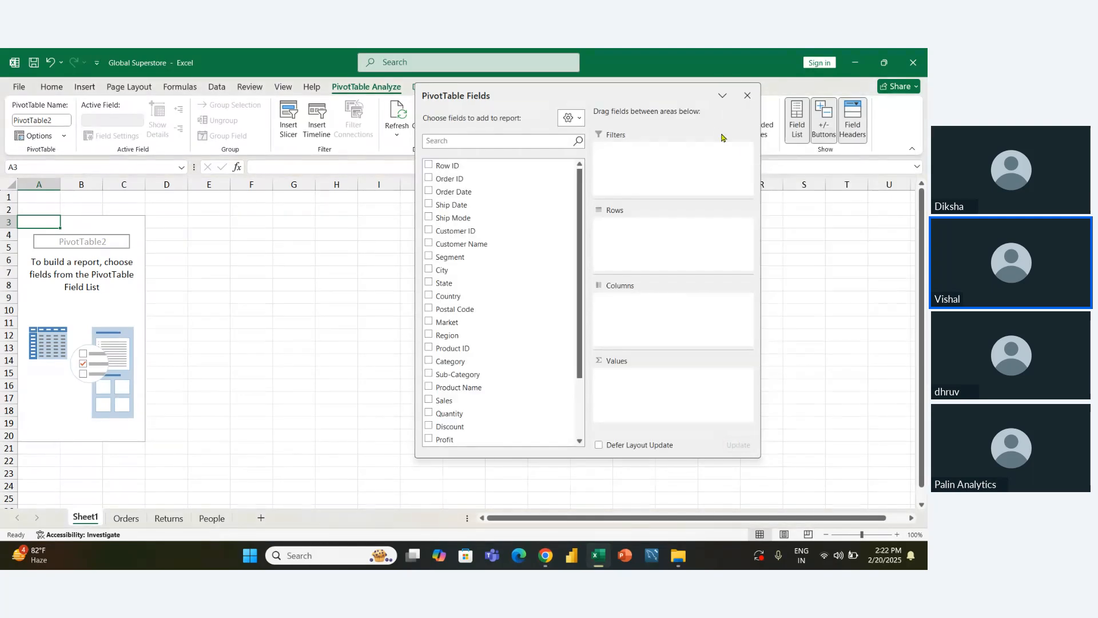
click(572, 118)
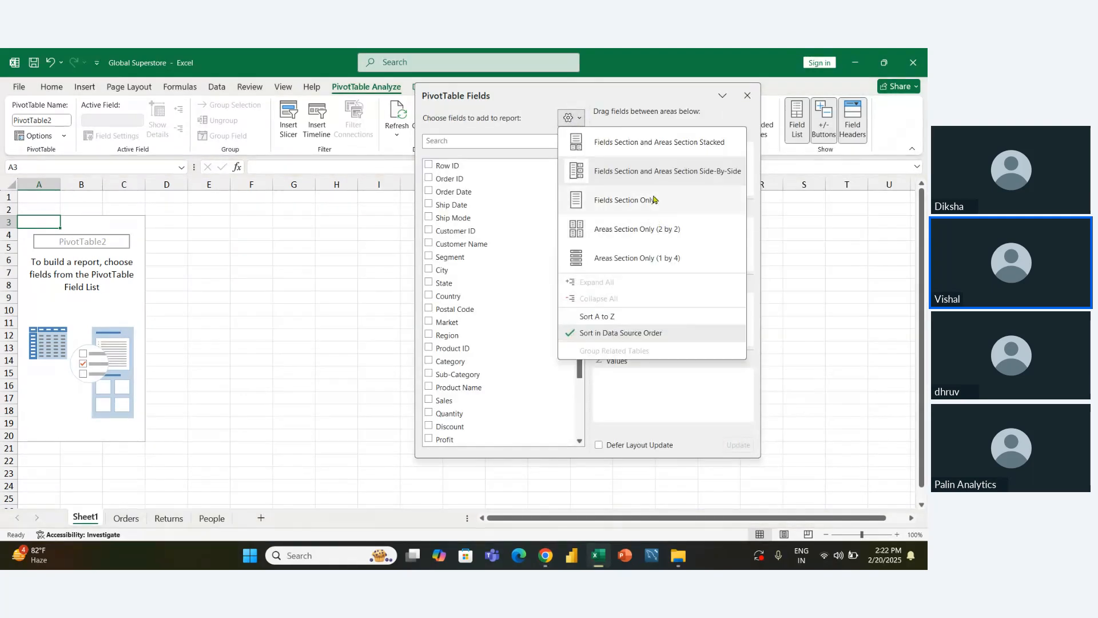
click(646, 199)
click(739, 118)
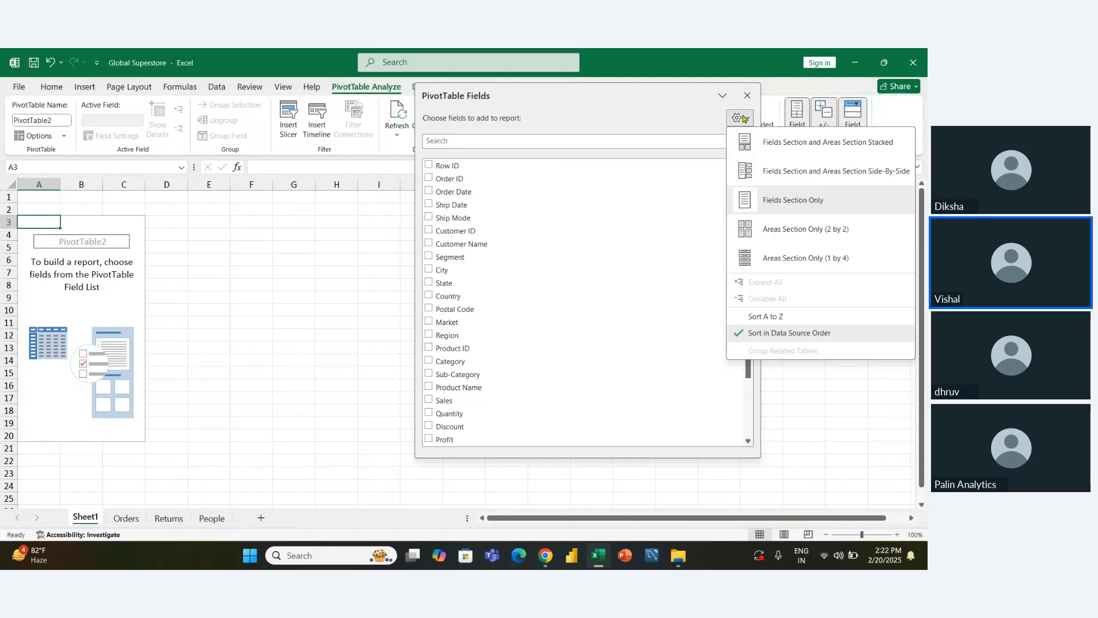
click(749, 143)
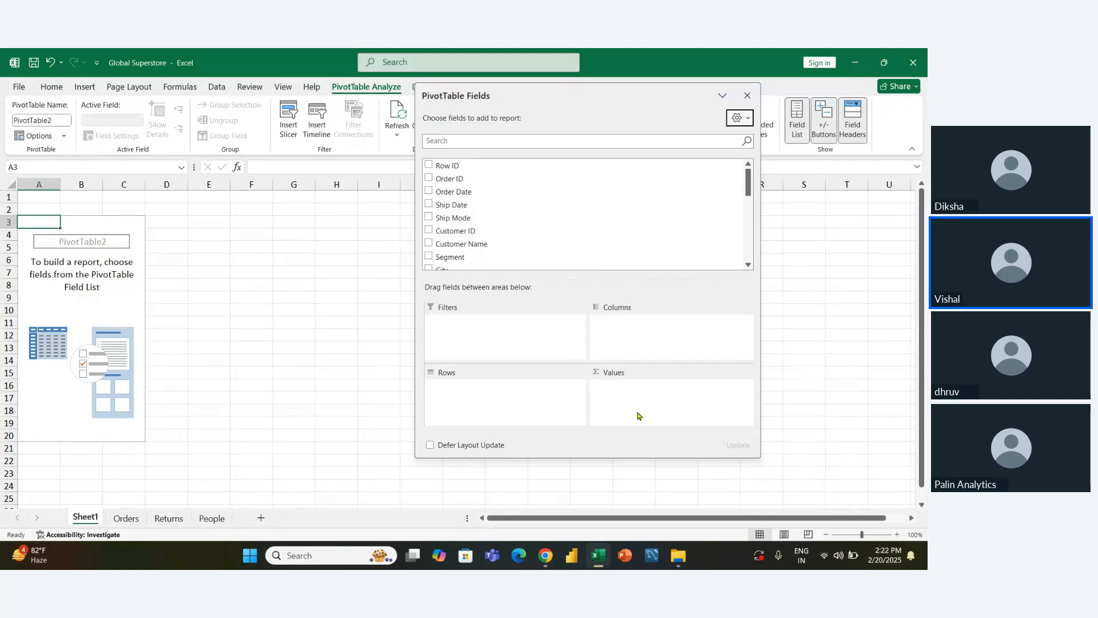
Step: Try Defer Layout Update on and off with a manual update, leave it enabled, and shift the floating field list slightly
click(455, 450)
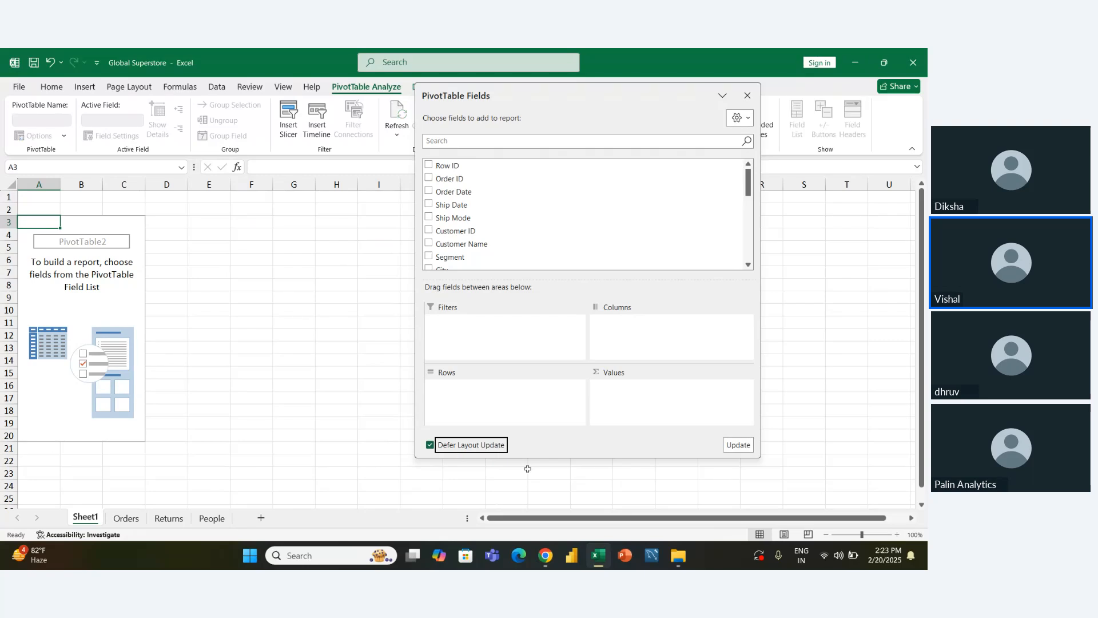
click(728, 451)
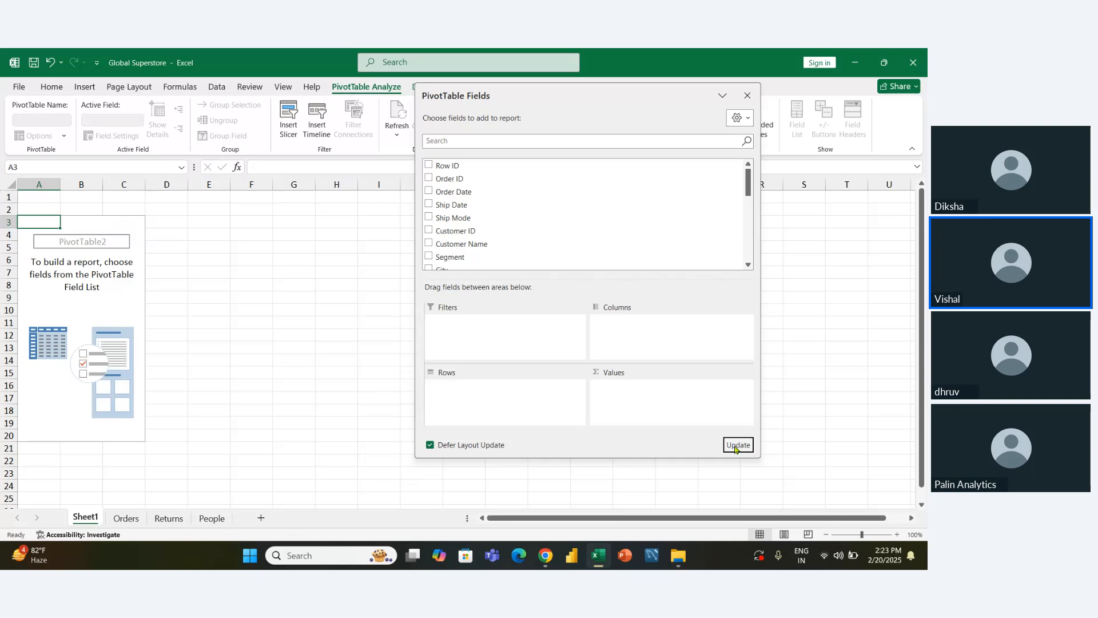
click(462, 447)
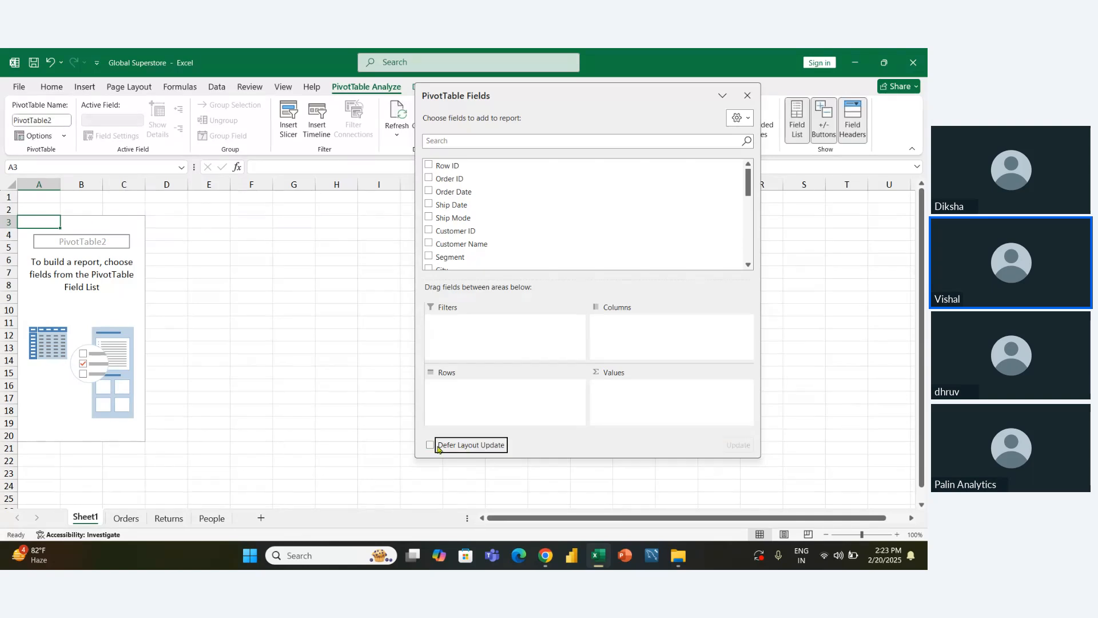
click(472, 445)
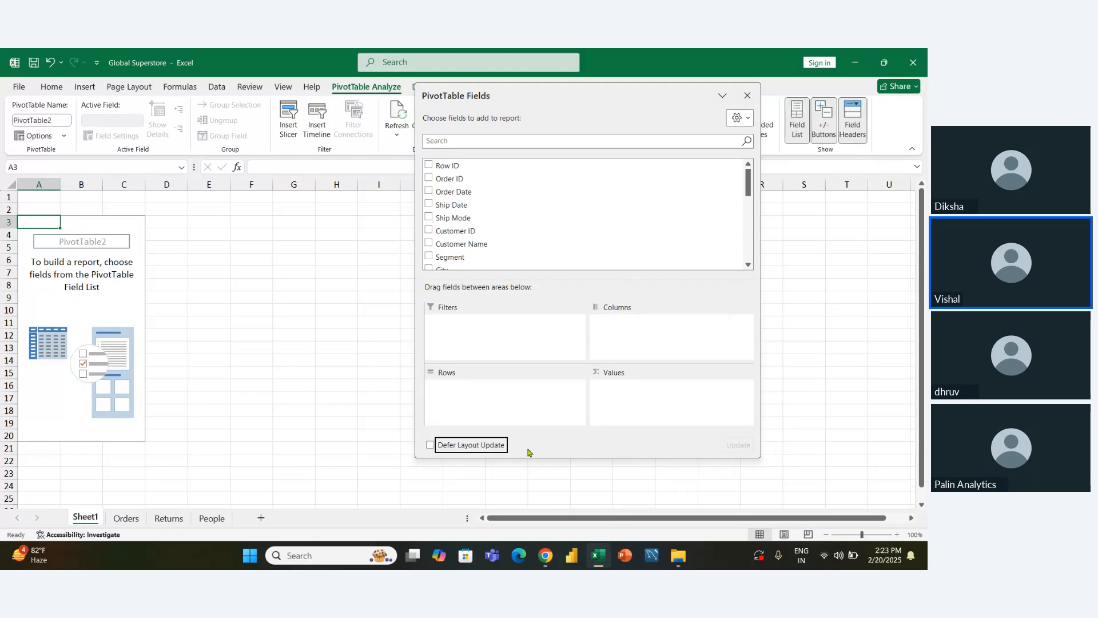
click(486, 452)
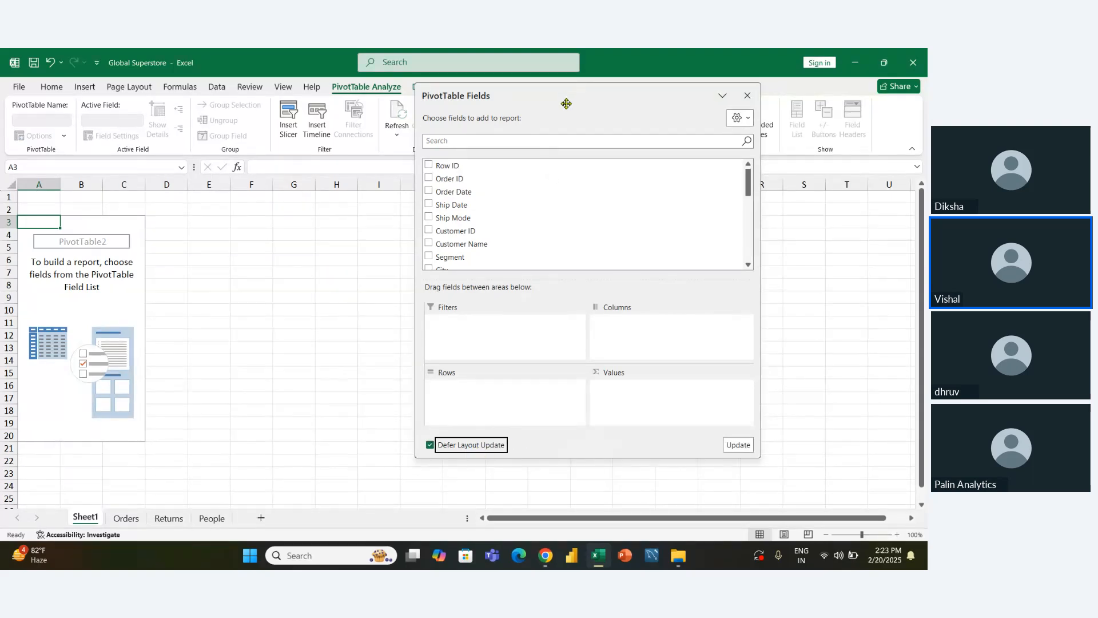
mouse_move(566, 95)
mouse_down()
mouse_move(605, 228)
mouse_move(588, 119)
mouse_move(554, 213)
mouse_move(591, 17)
mouse_move(572, 104)
mouse_up()
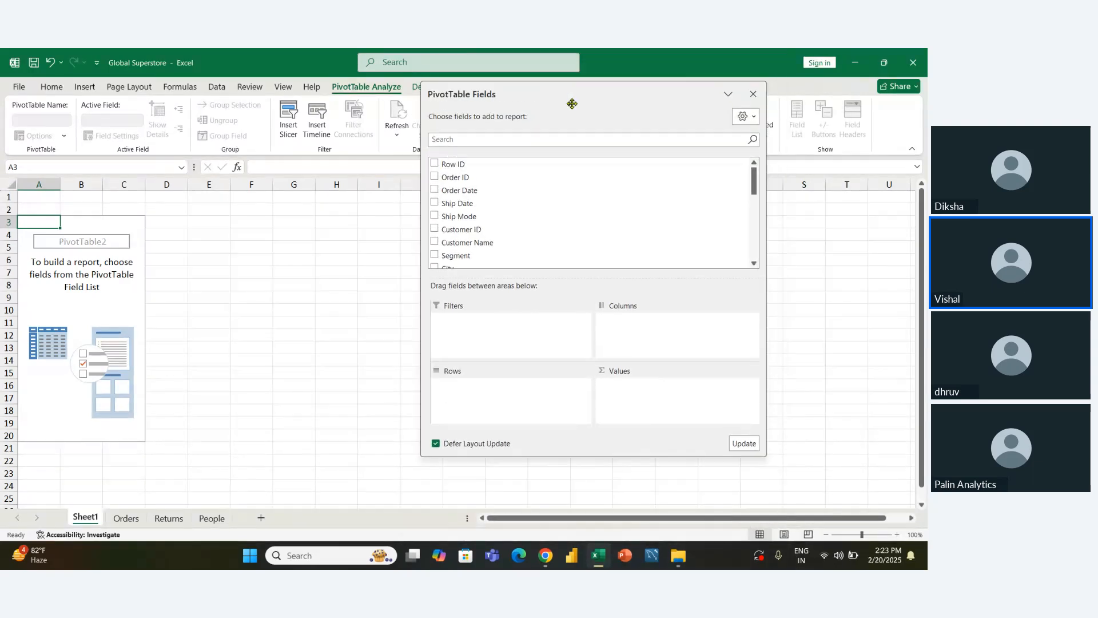
Step: Turn off Defer Layout Update, then find the Segment field by searching for SEG and place it in Rows
click(460, 444)
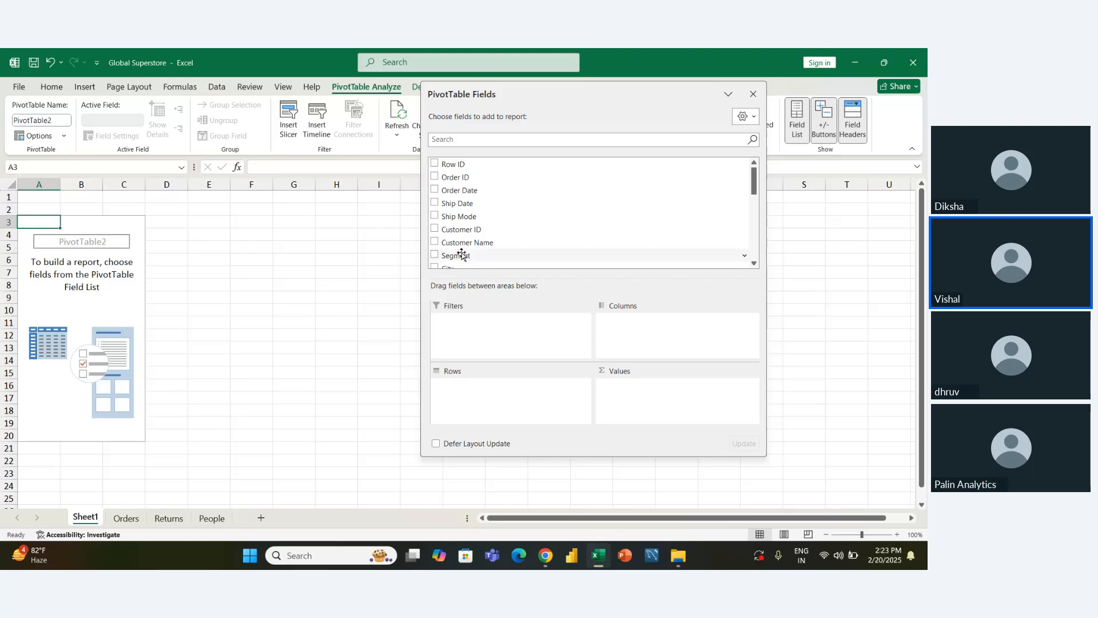
drag(461, 253, 485, 207)
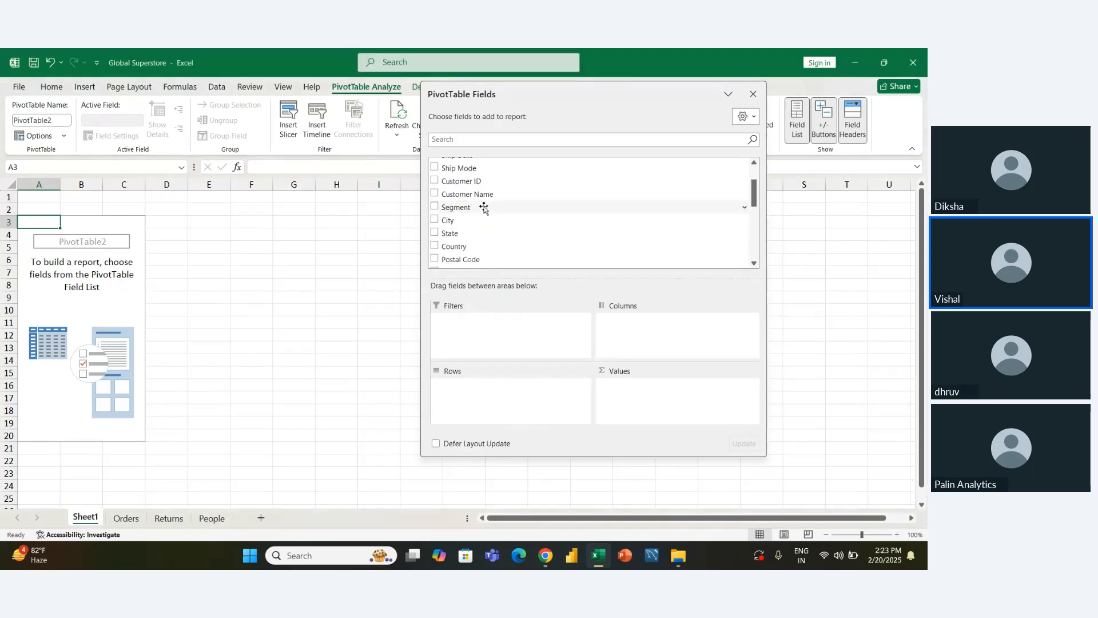
click(473, 139)
text(SE)
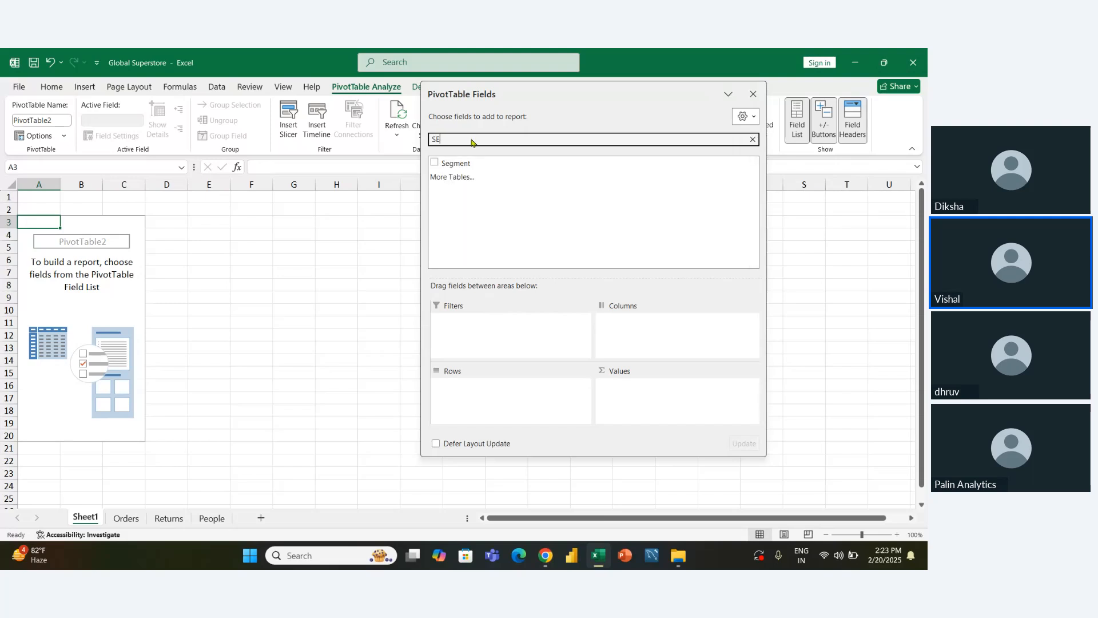
key(BackSpace)
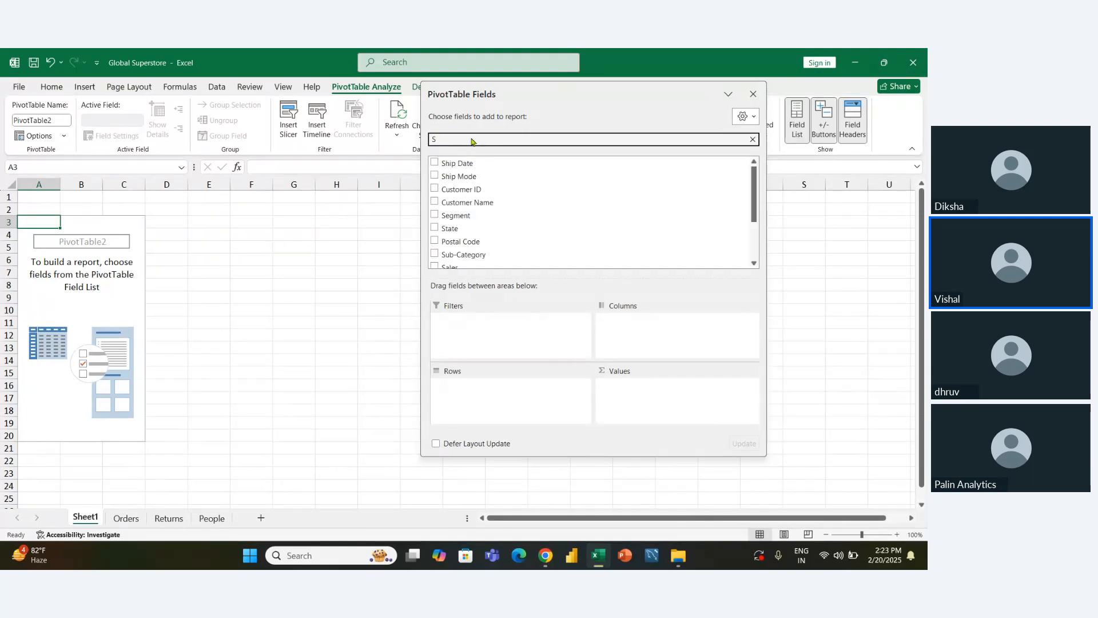
text(EG)
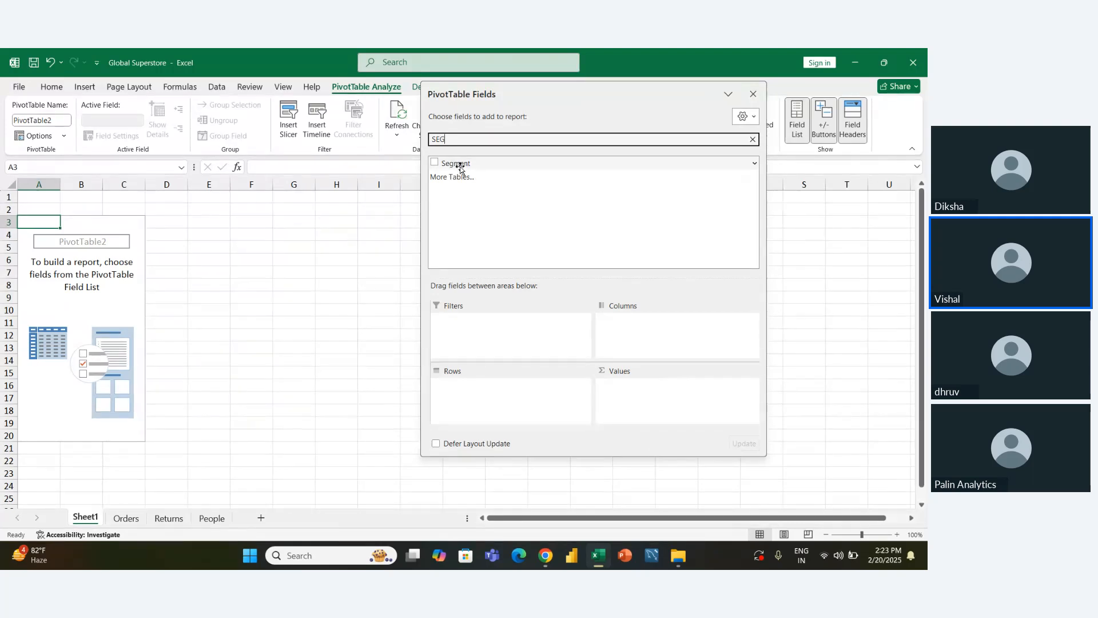
drag(459, 166, 482, 393)
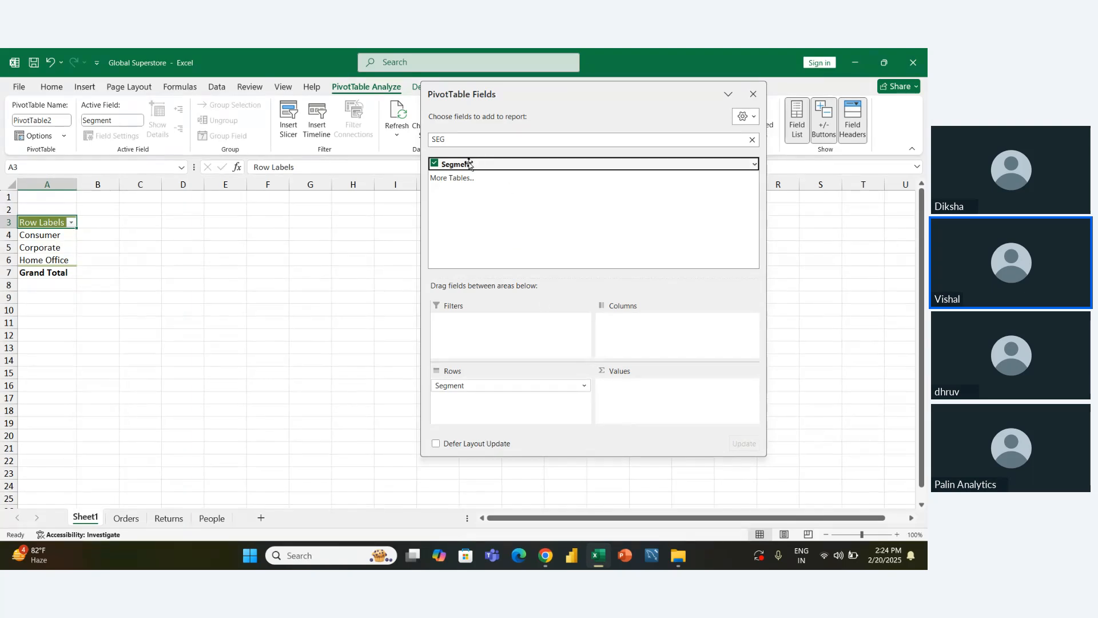
Step: Add Segment to Values as a count and show its values as % of Grand Total
drag(466, 164, 656, 412)
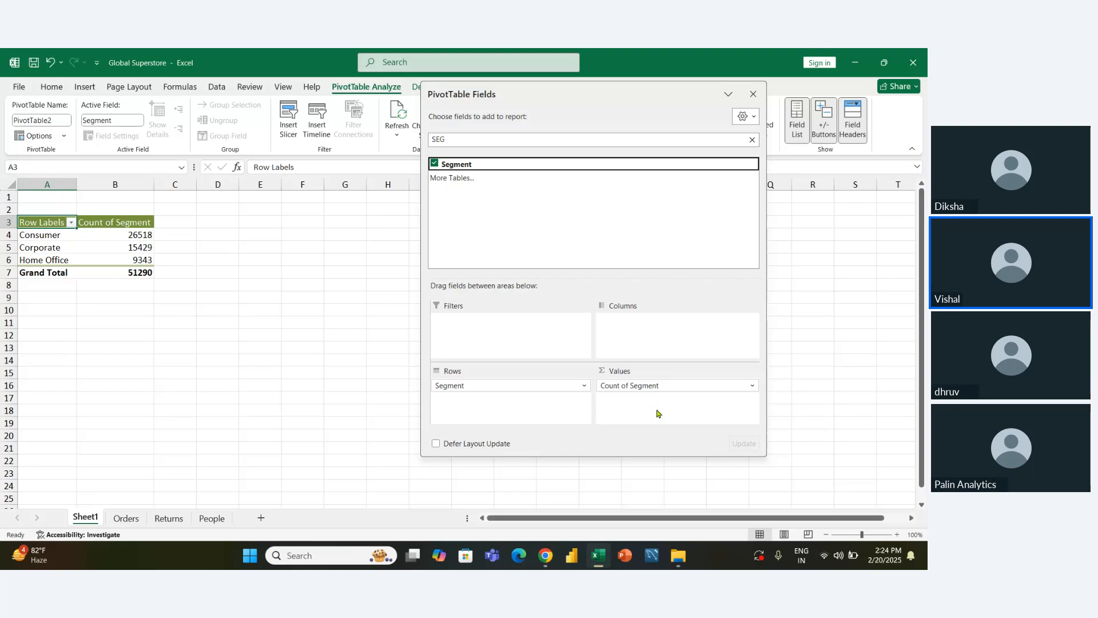
click(752, 387)
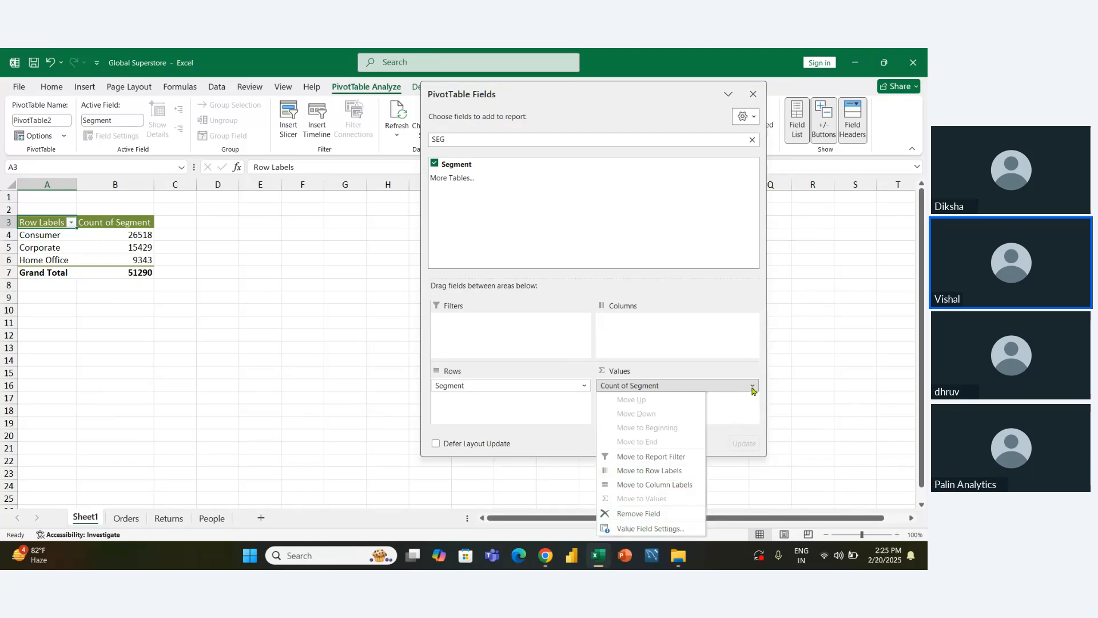
click(752, 388)
click(753, 388)
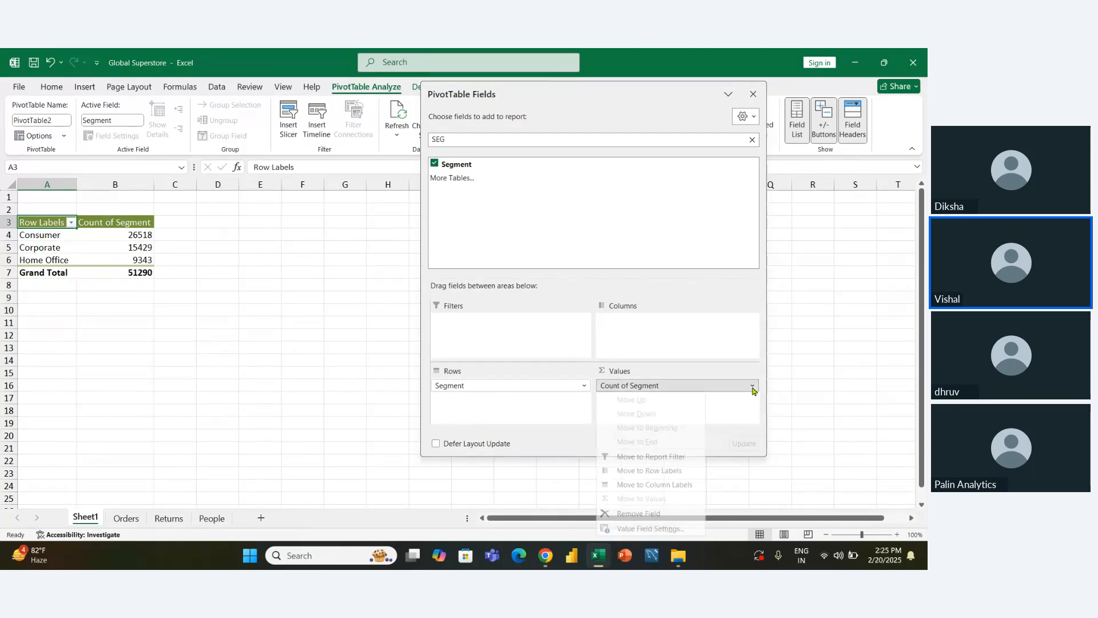
click(651, 529)
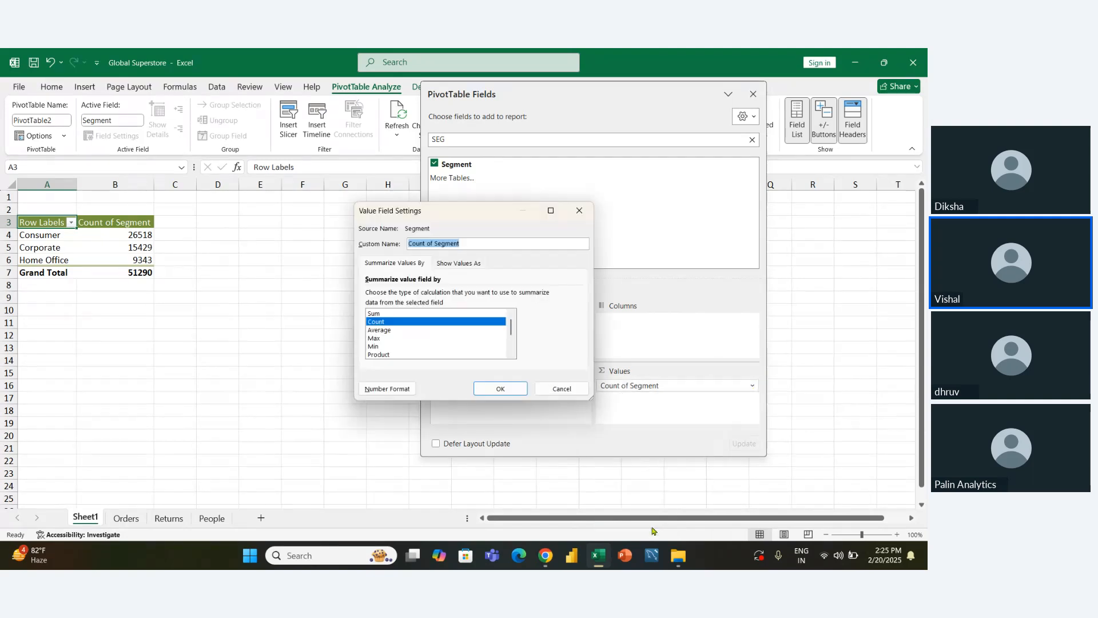
click(456, 266)
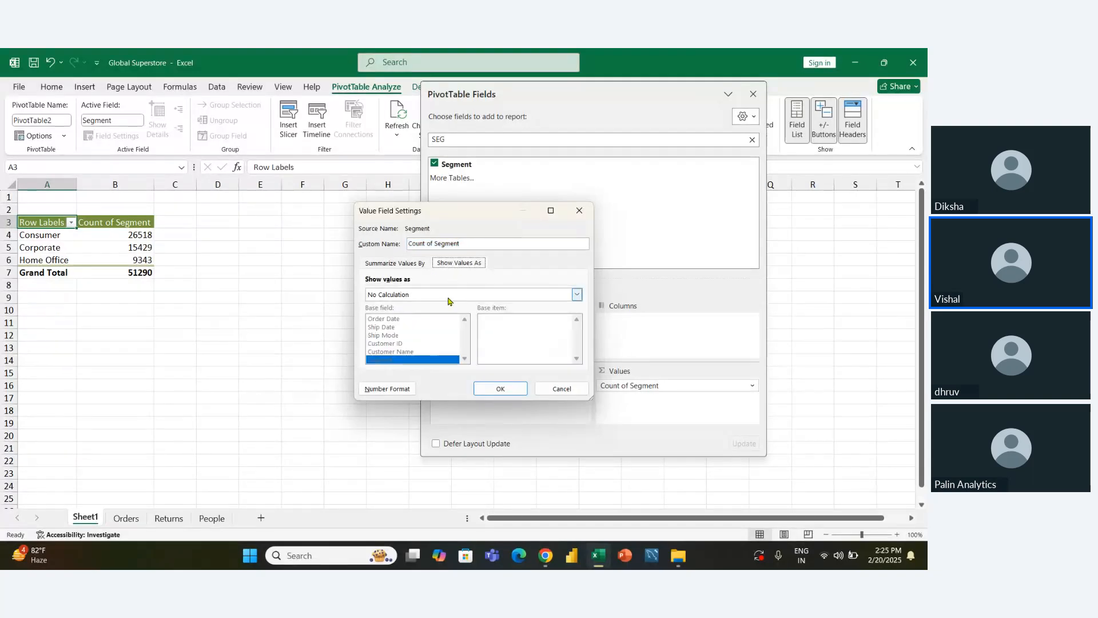
click(576, 294)
click(432, 314)
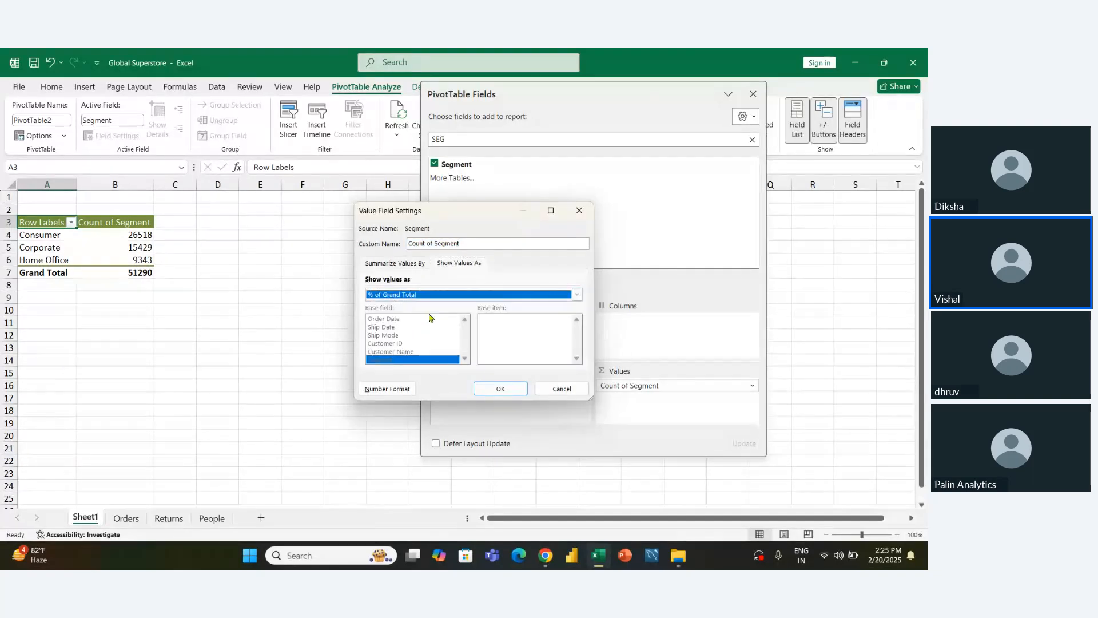
click(483, 389)
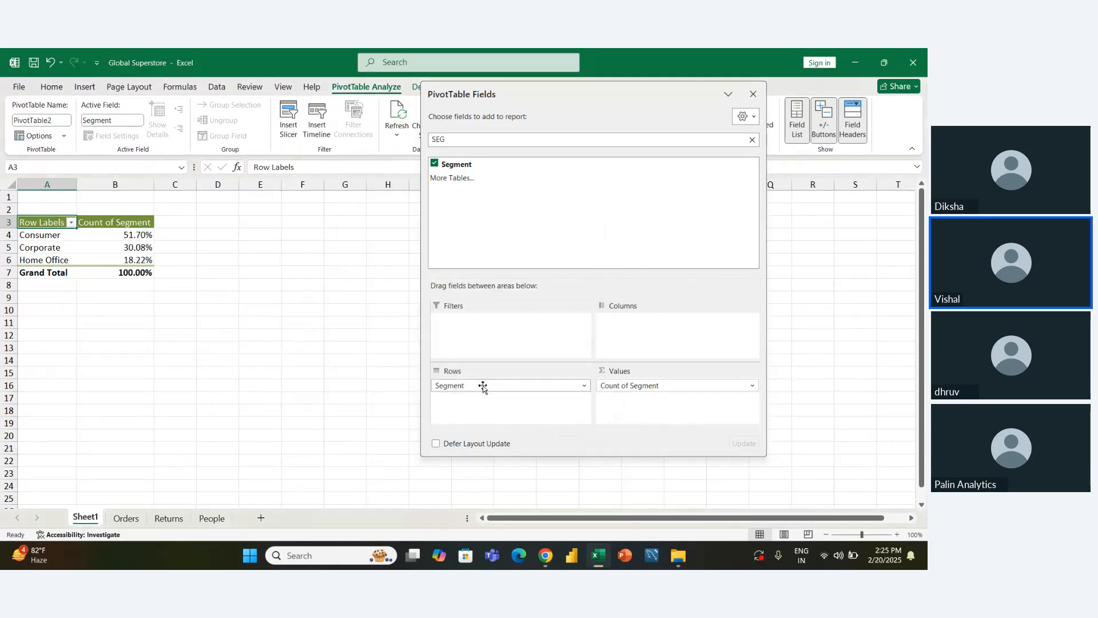
Step: Leave the finished Segment PivotTable and return to the Orders worksheet with the source data
click(352, 406)
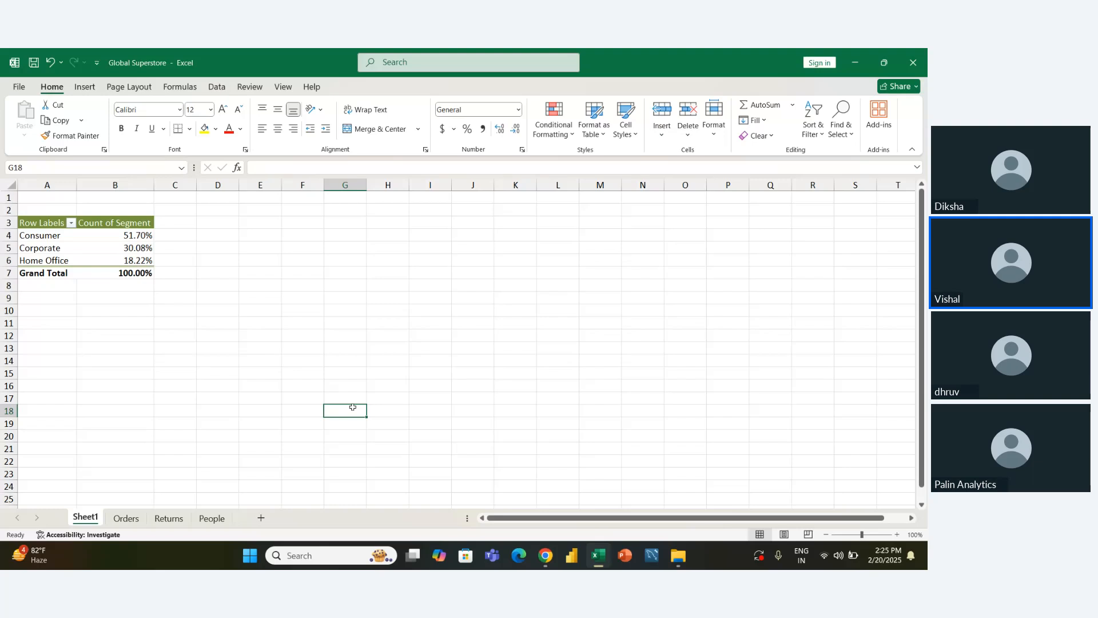
click(132, 514)
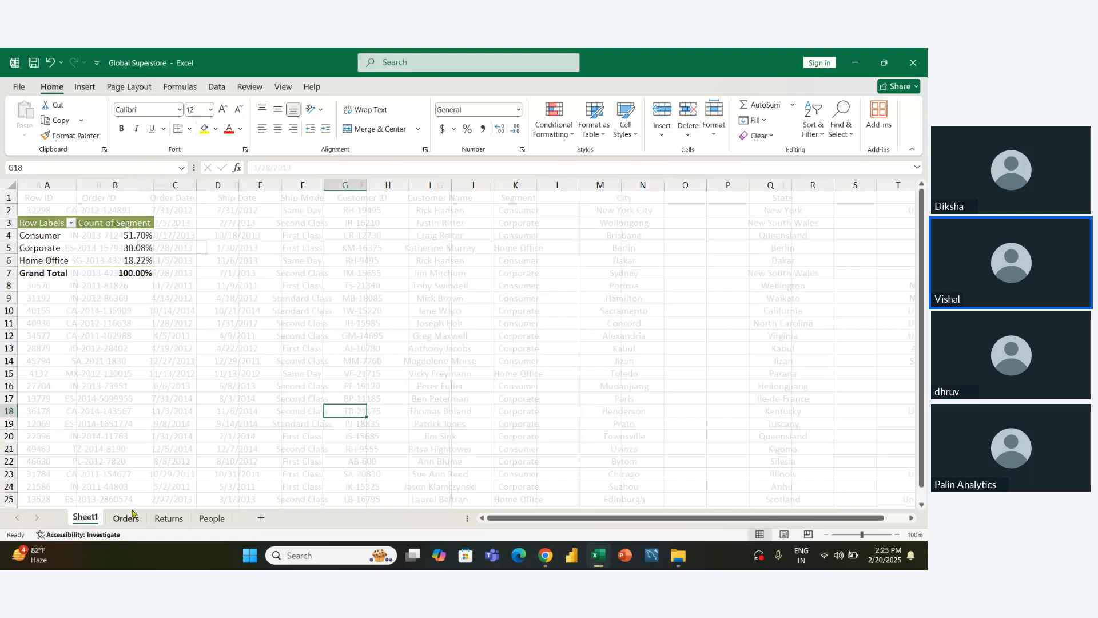
click(83, 87)
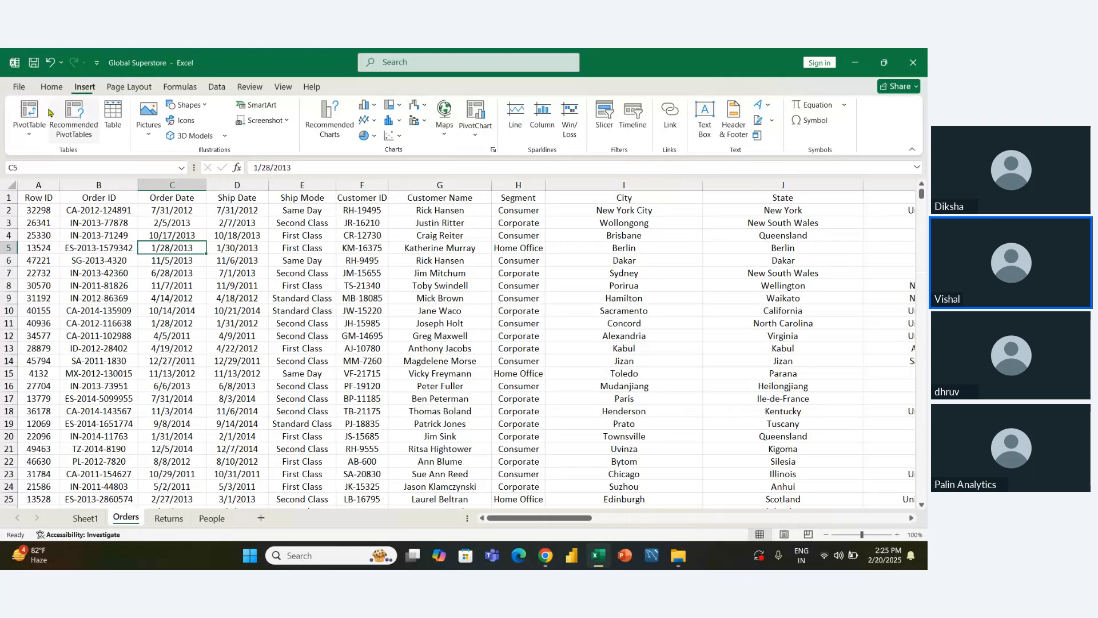
click(30, 115)
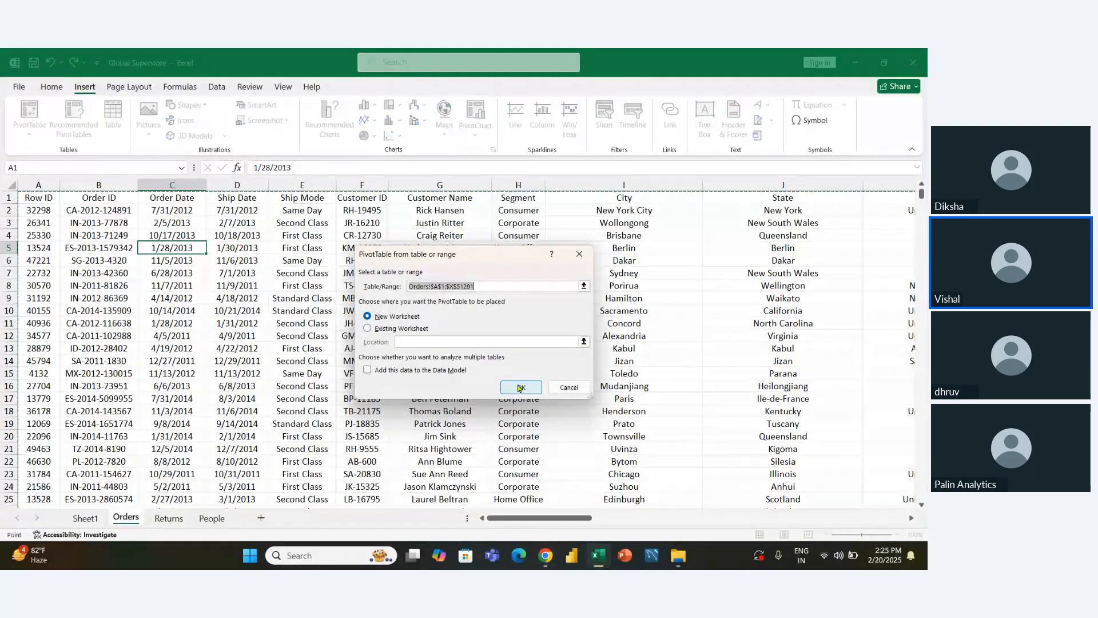
click(562, 387)
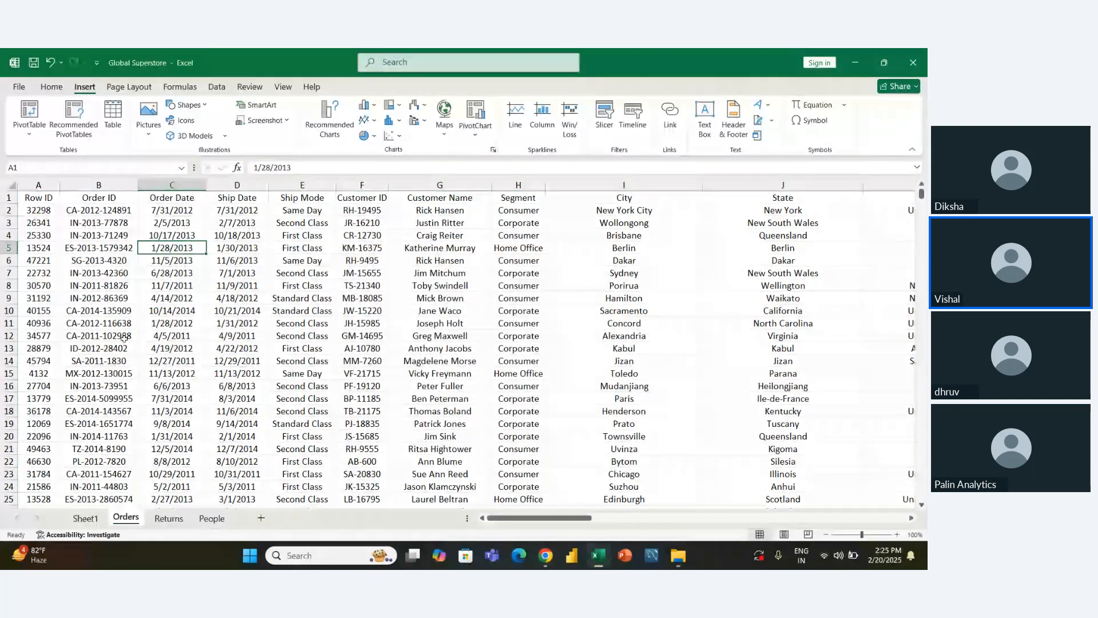
click(168, 294)
click(102, 236)
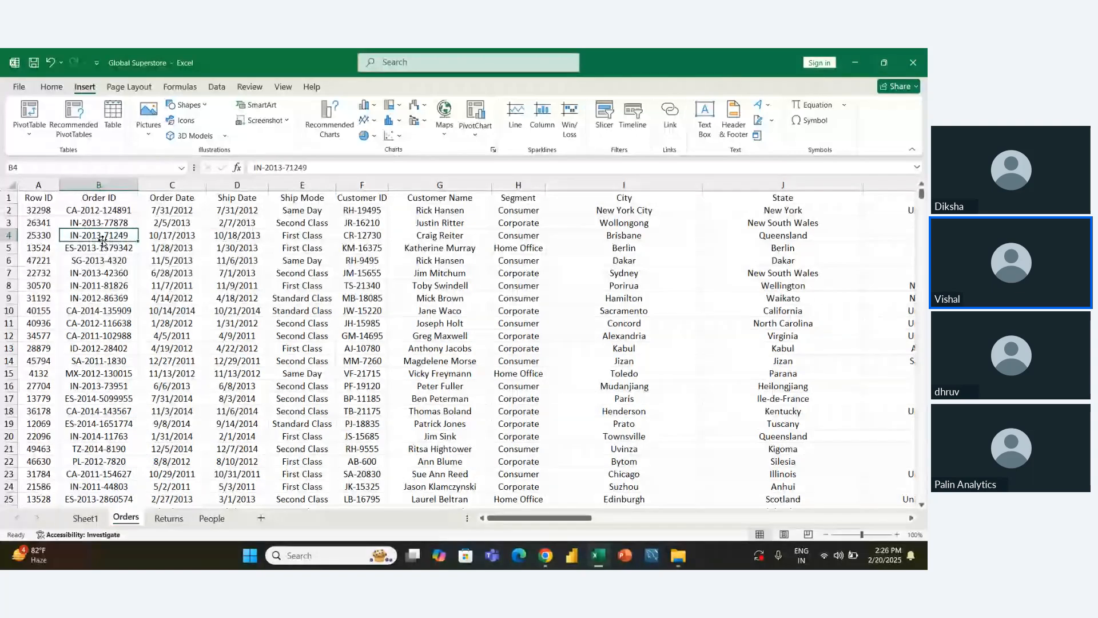
click(33, 111)
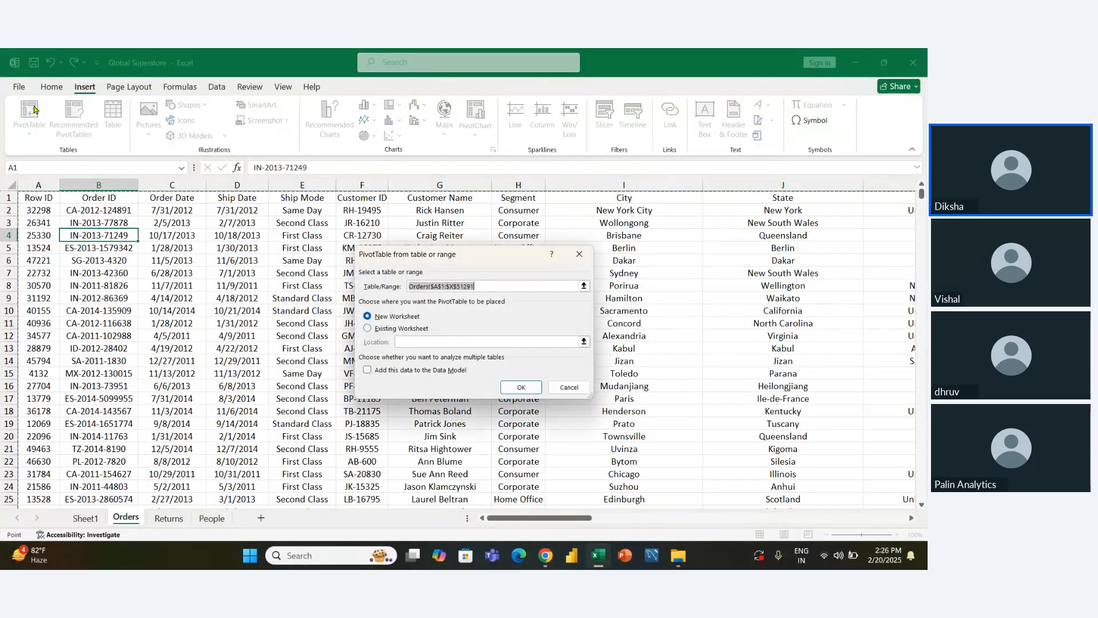
click(576, 389)
Step: Insert another blank PivotTable from the Orders range $A$1:$X$51291 on a new worksheet
click(150, 250)
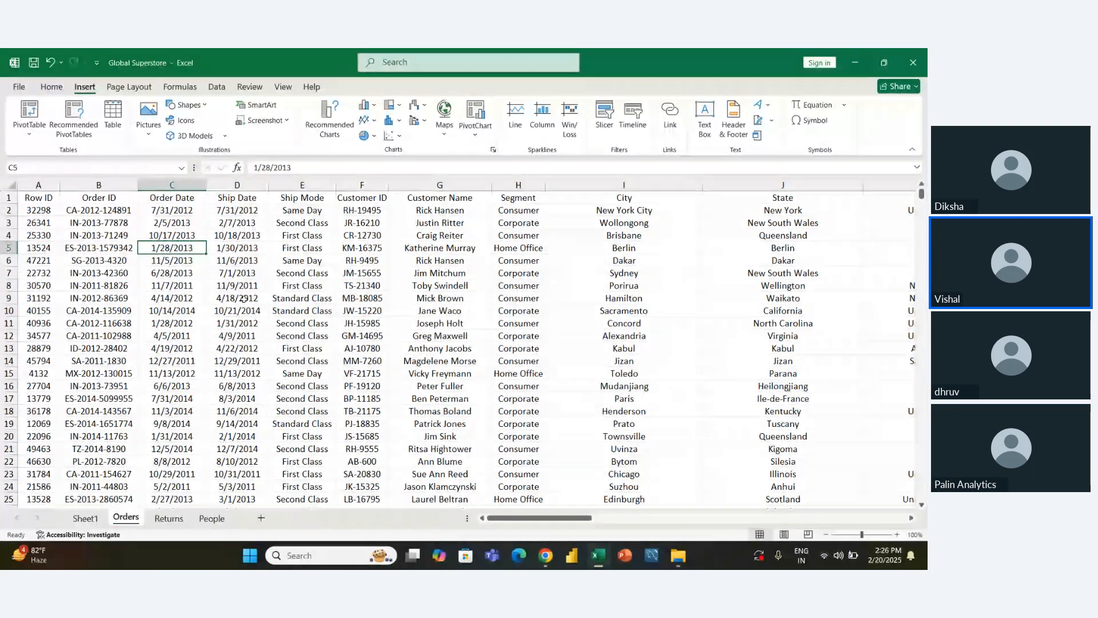
click(192, 281)
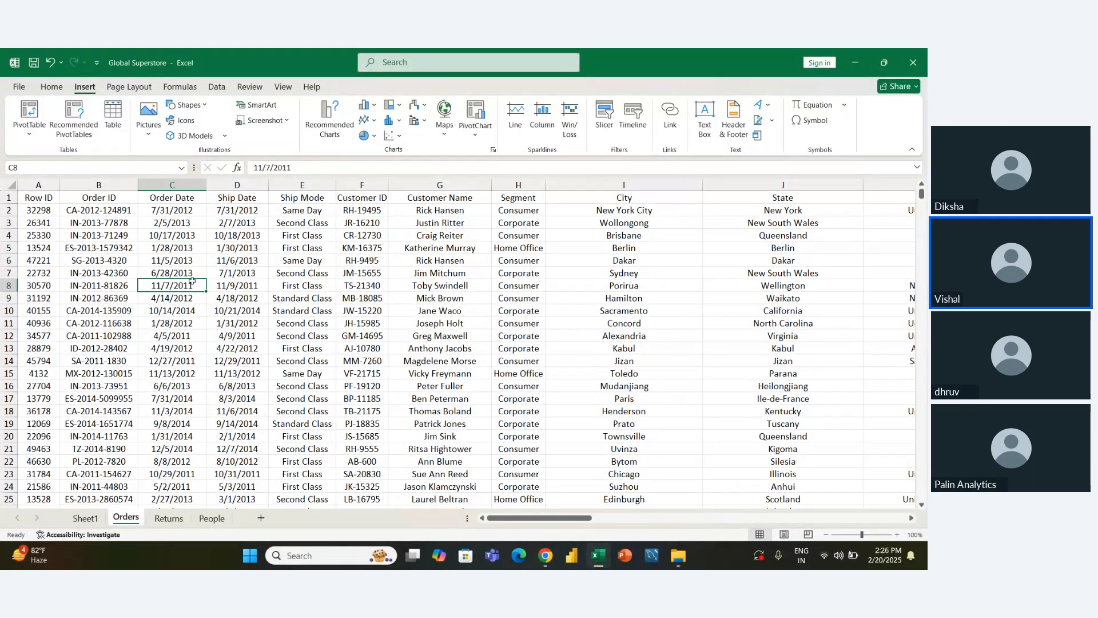
click(345, 308)
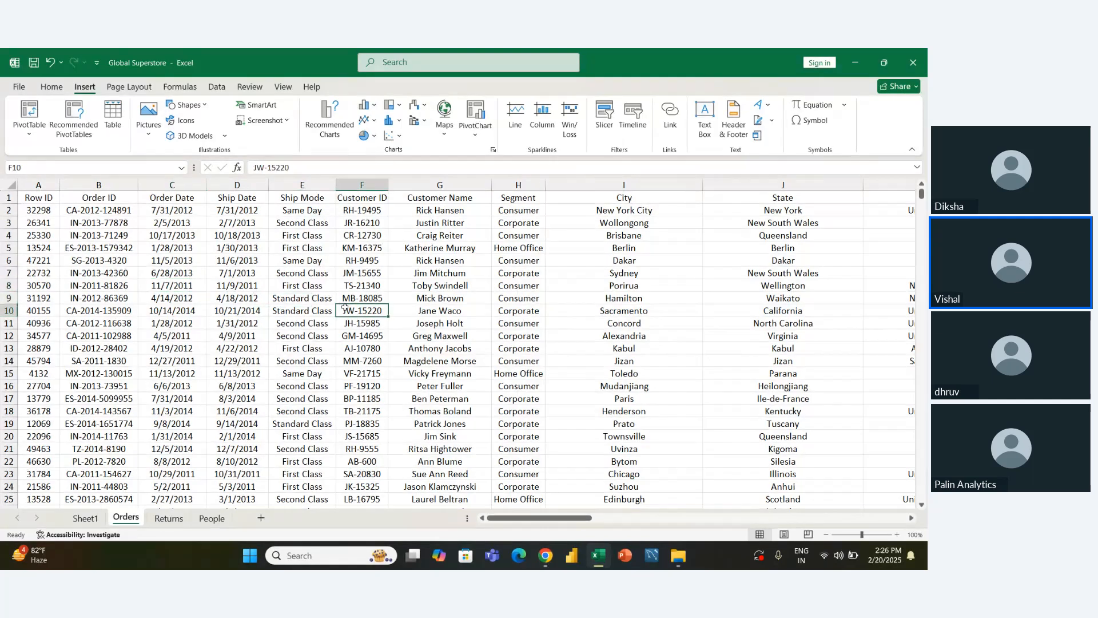
click(29, 112)
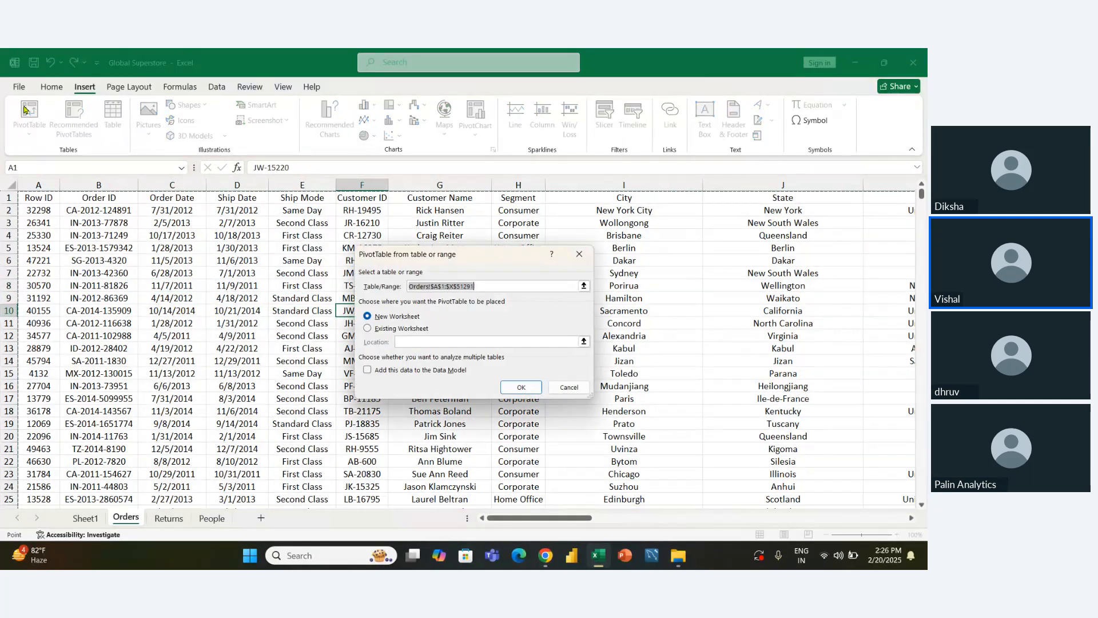
click(521, 387)
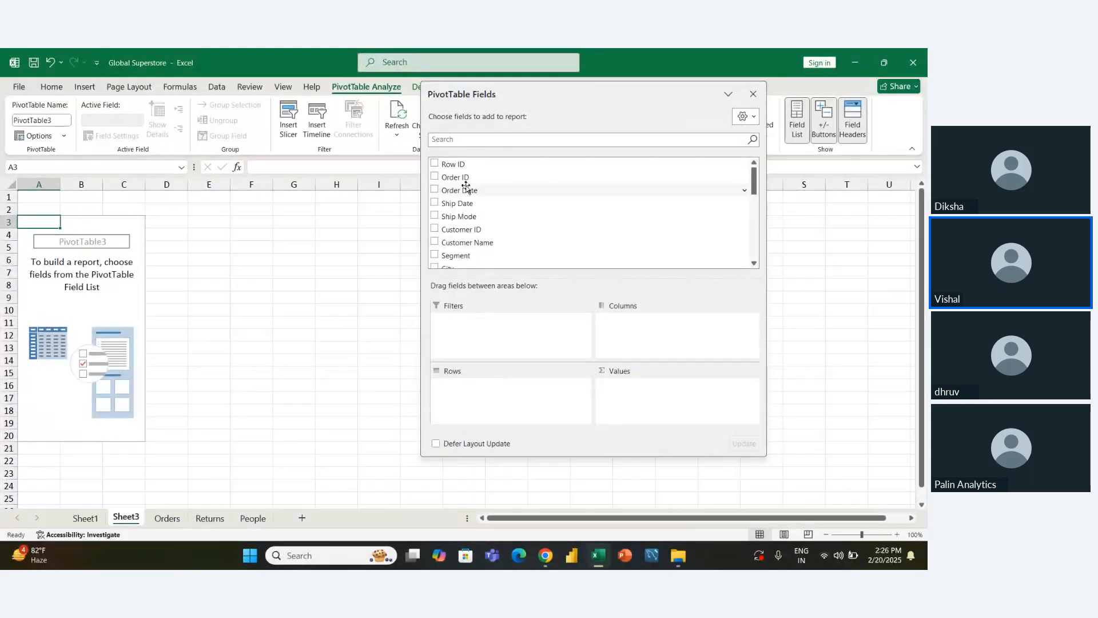
Step: Beside the blank PivotTable, start a sample crosstab with EAST in G6, CONSUMER in H5 and 234 in H6
click(455, 137)
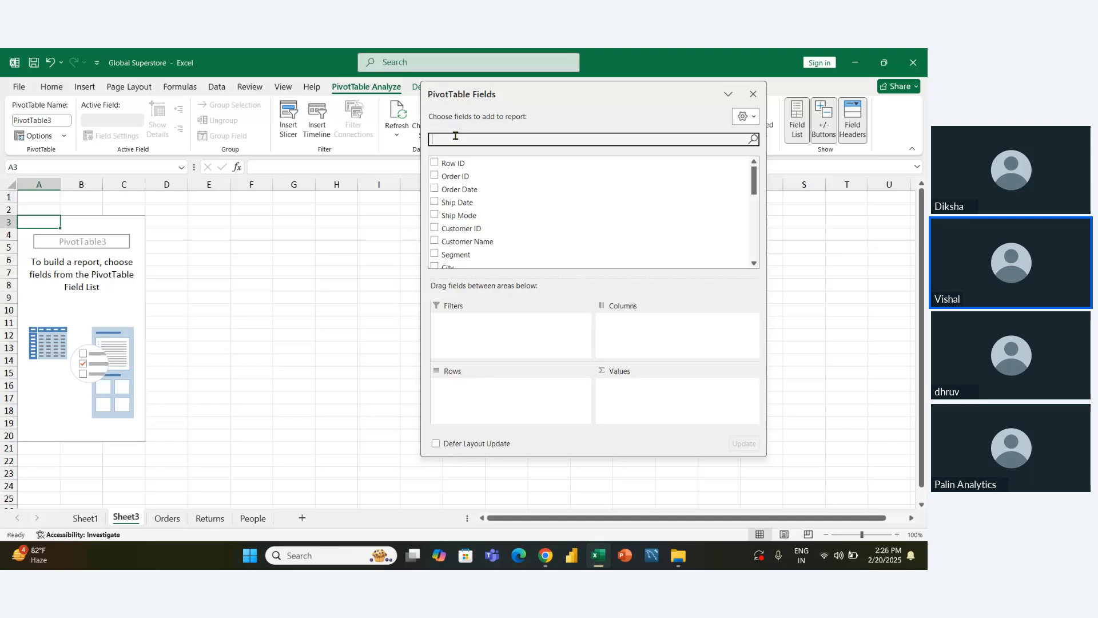
click(301, 258)
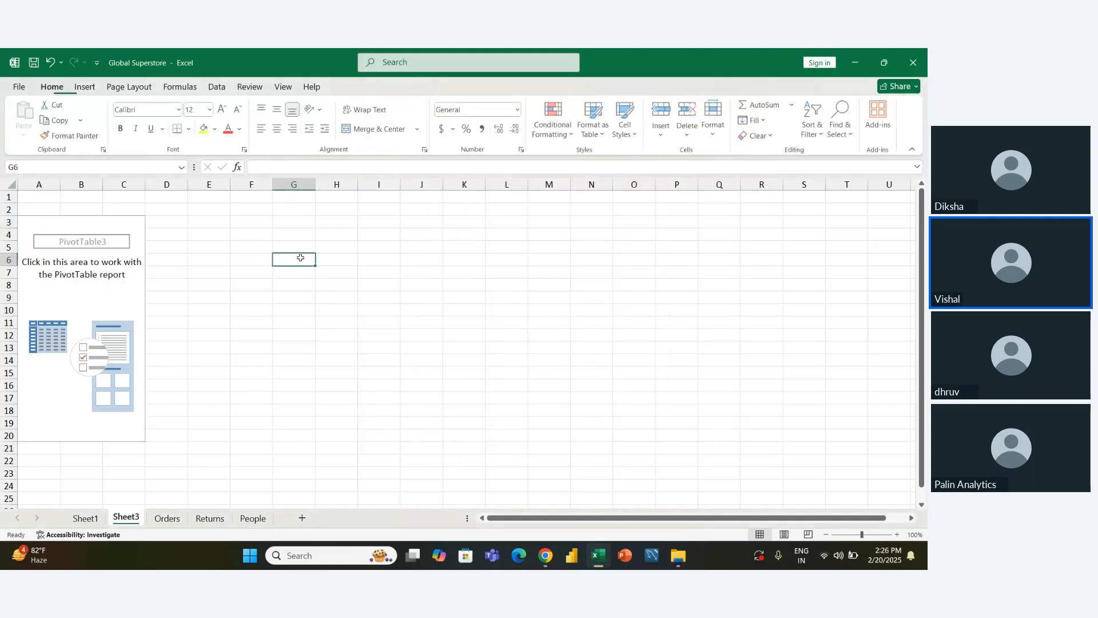
text(EAT)
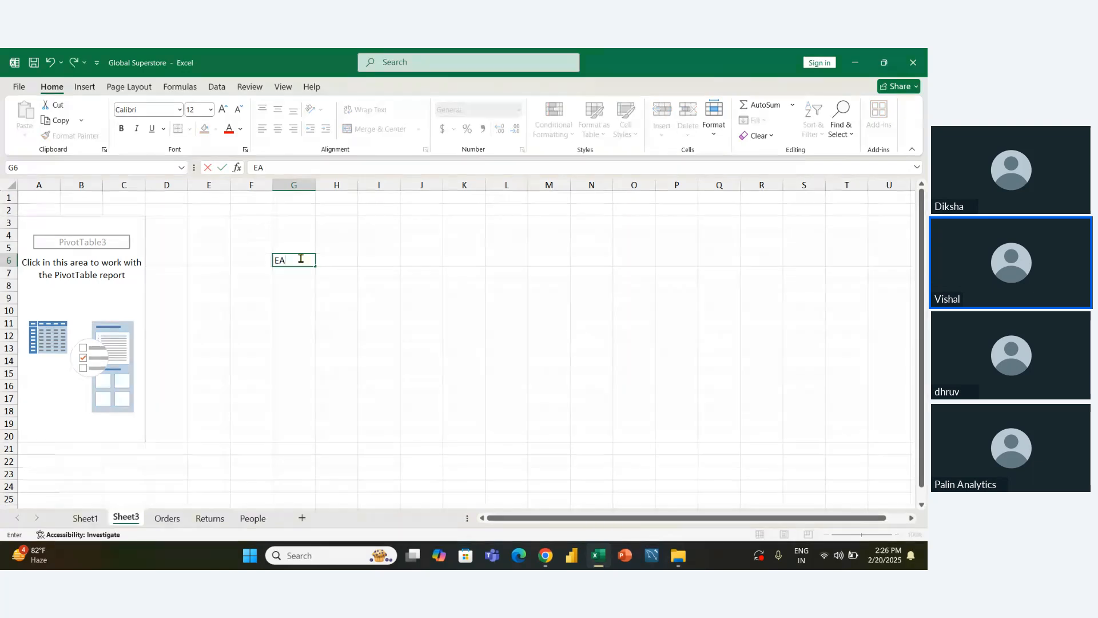
key(BackSpace)
text(ST)
key(Tab)
key(Up)
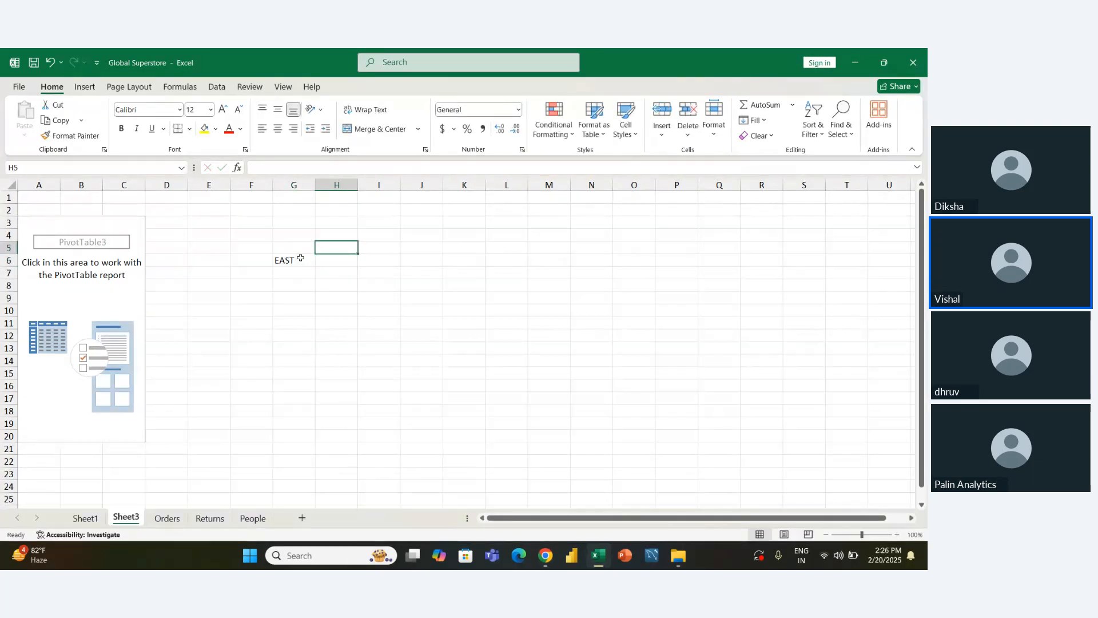
text(CONSUMER)
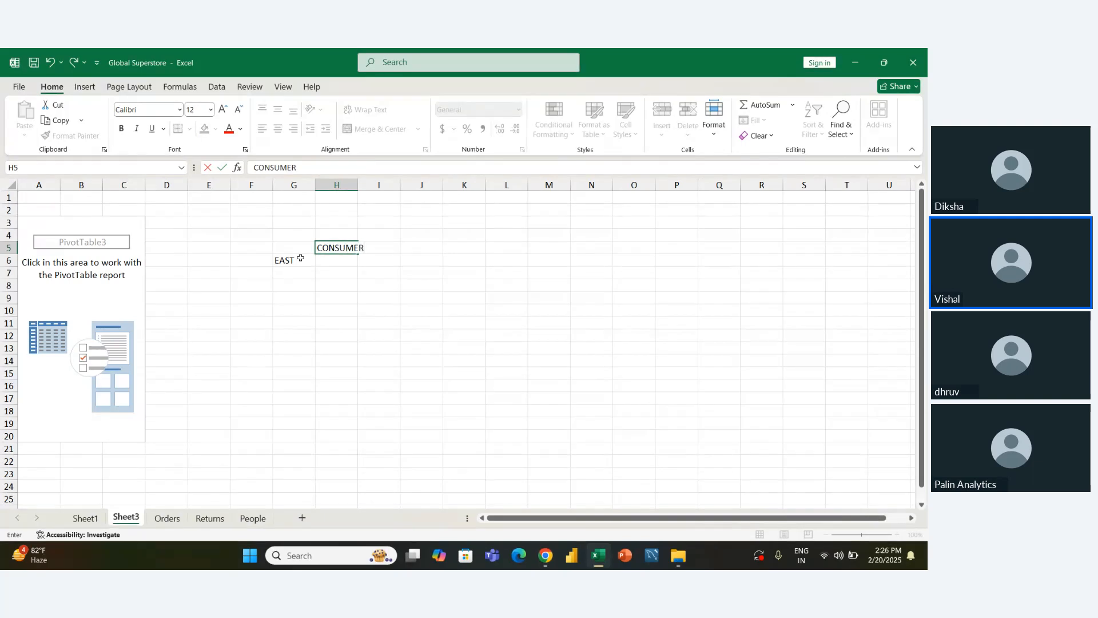
key(Return)
text(234)
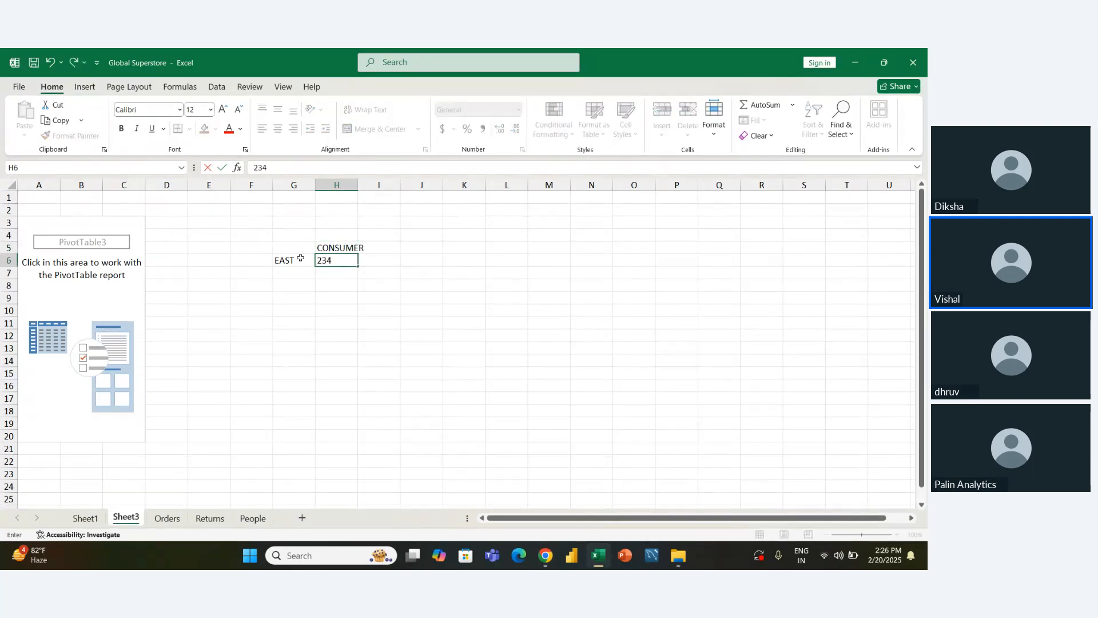
Step: Extend the sample crosstab with the heading CORPORATE in I5 and the value 342 in I6
key(Tab)
key(Up)
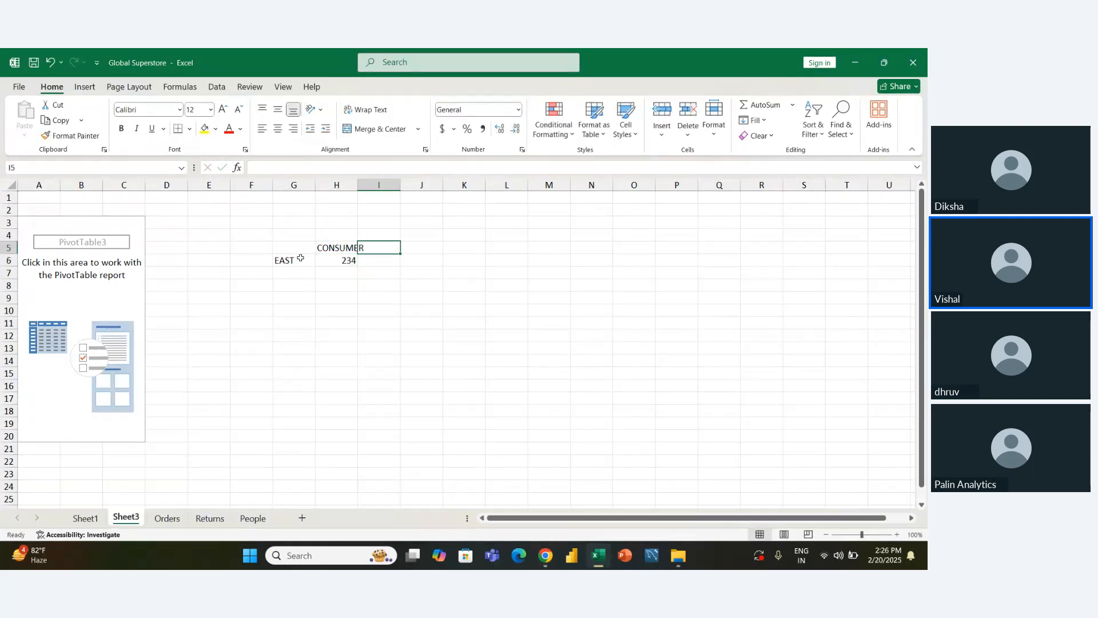
text(CORPORATE)
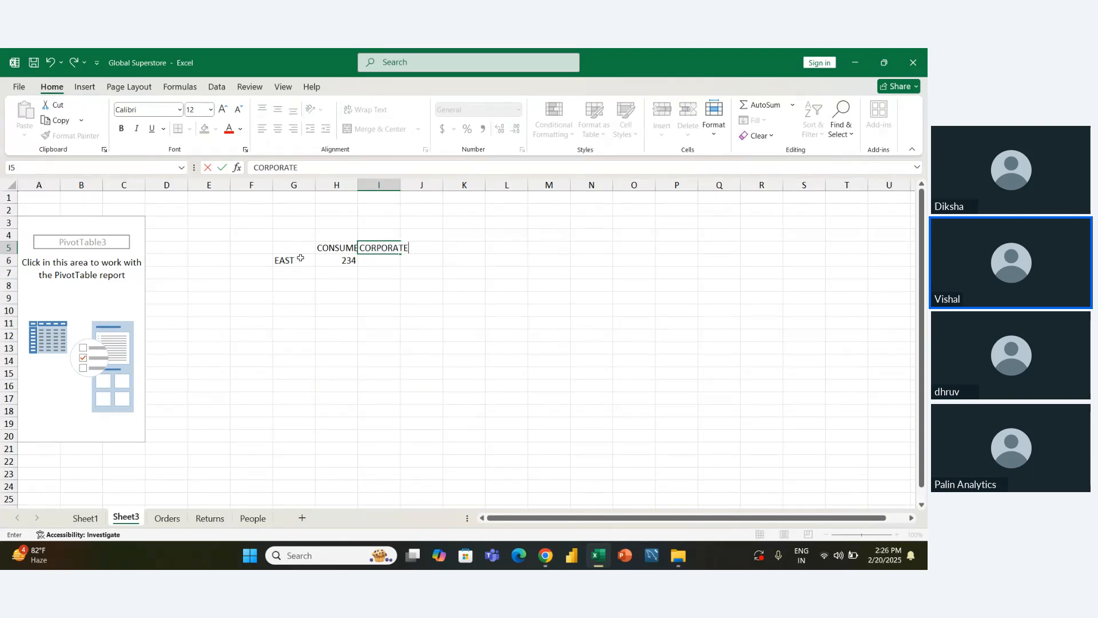
key(Return)
text(342)
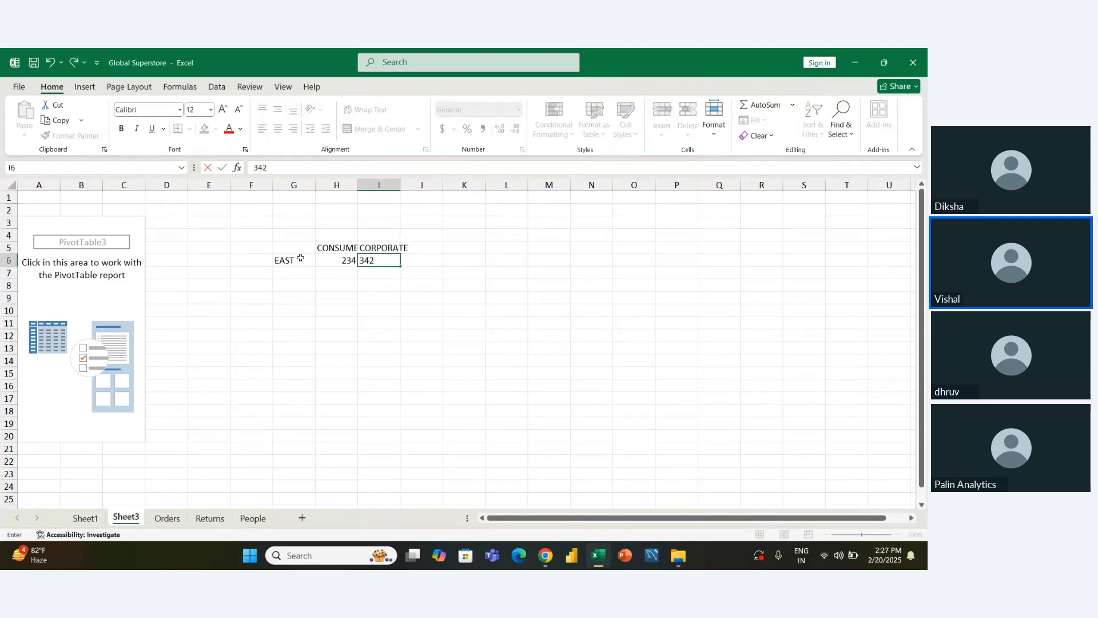
key(Return)
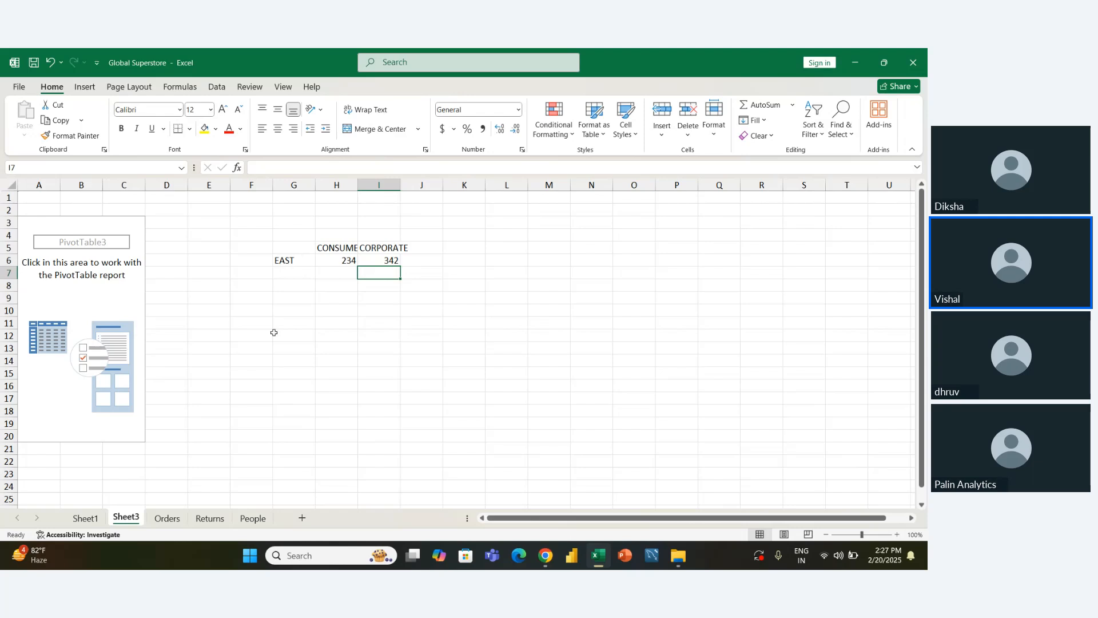
Step: Add the row labels WEST, NORTH and SOUTH below EAST in cells G7 to G9 of the sample crosstab
key(Left)
key(Left)
text(WEST)
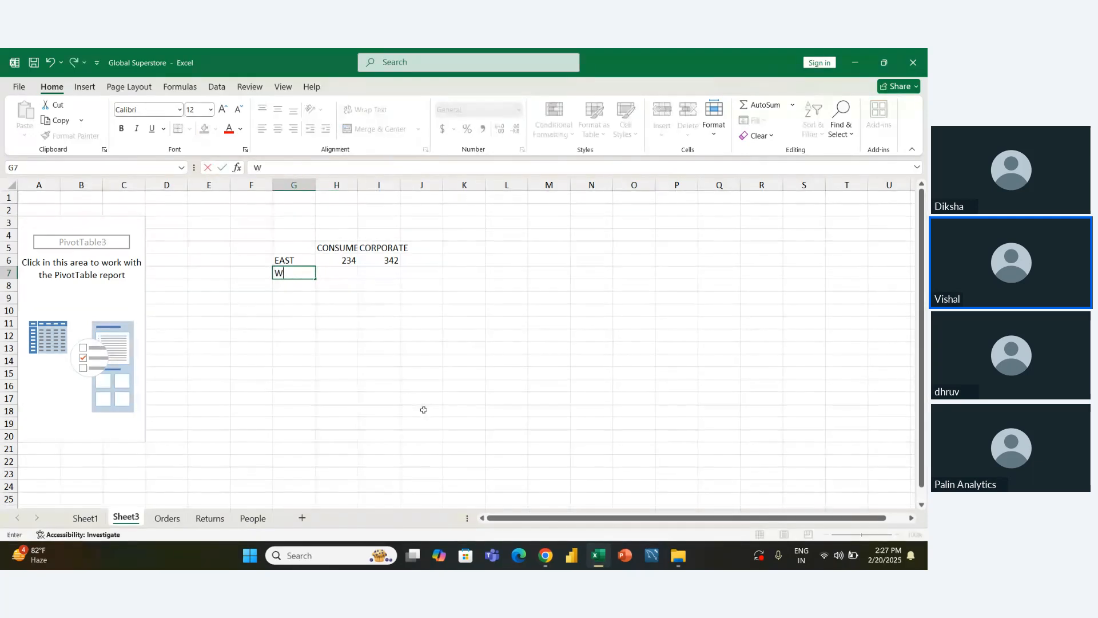
key(Return)
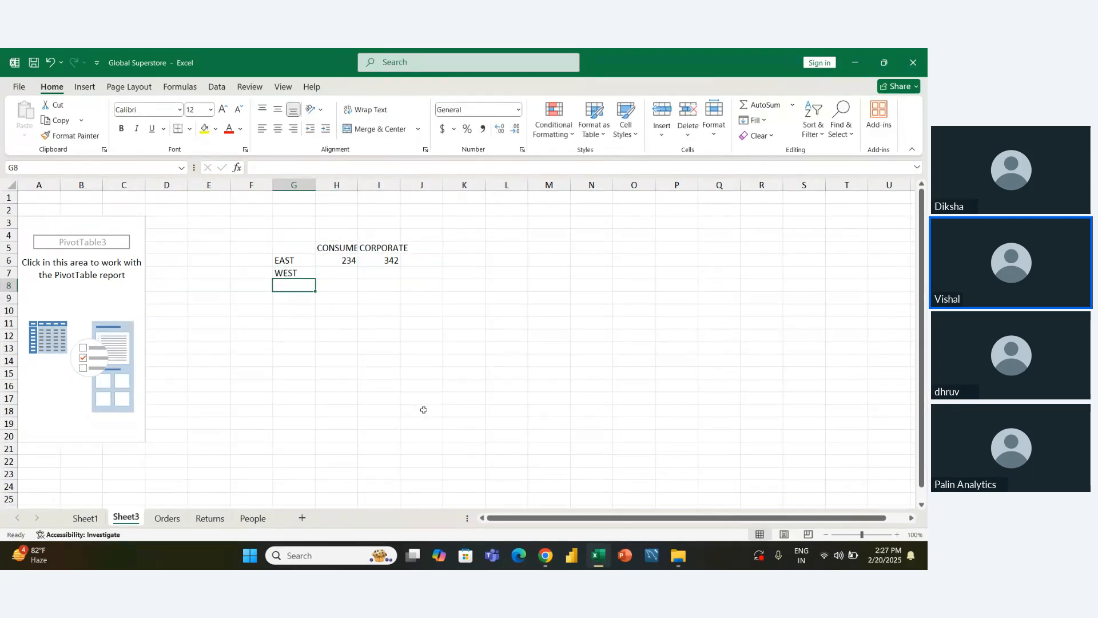
text(NORTH)
key(Return)
text(S)
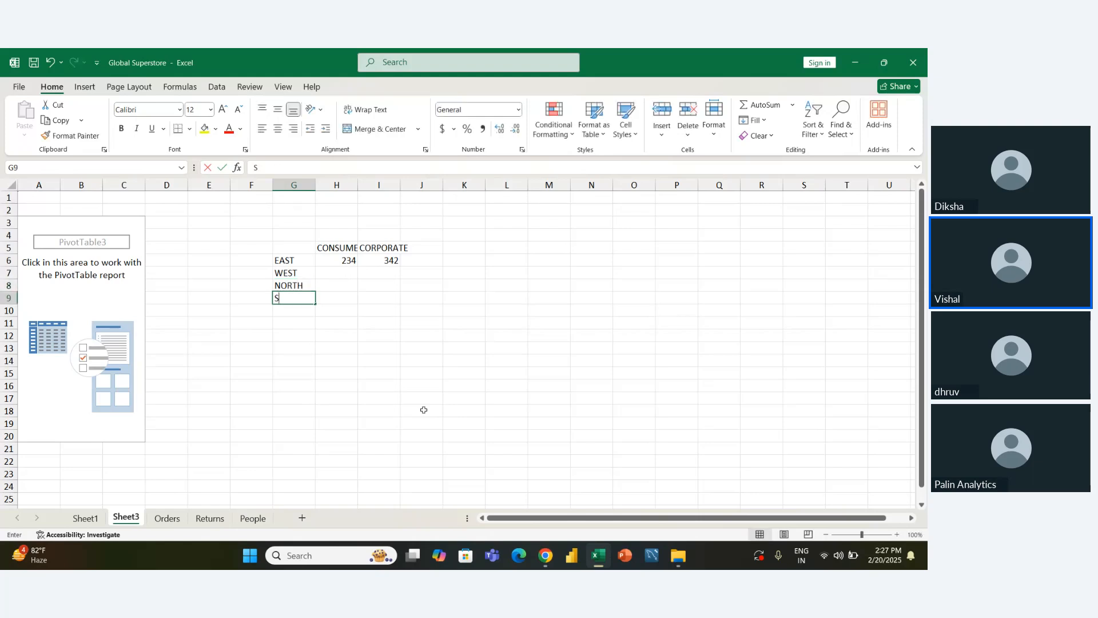
text(OUTH)
key(Return)
Step: Clear the whole sample crosstab from the range G5:J9
key(Right)
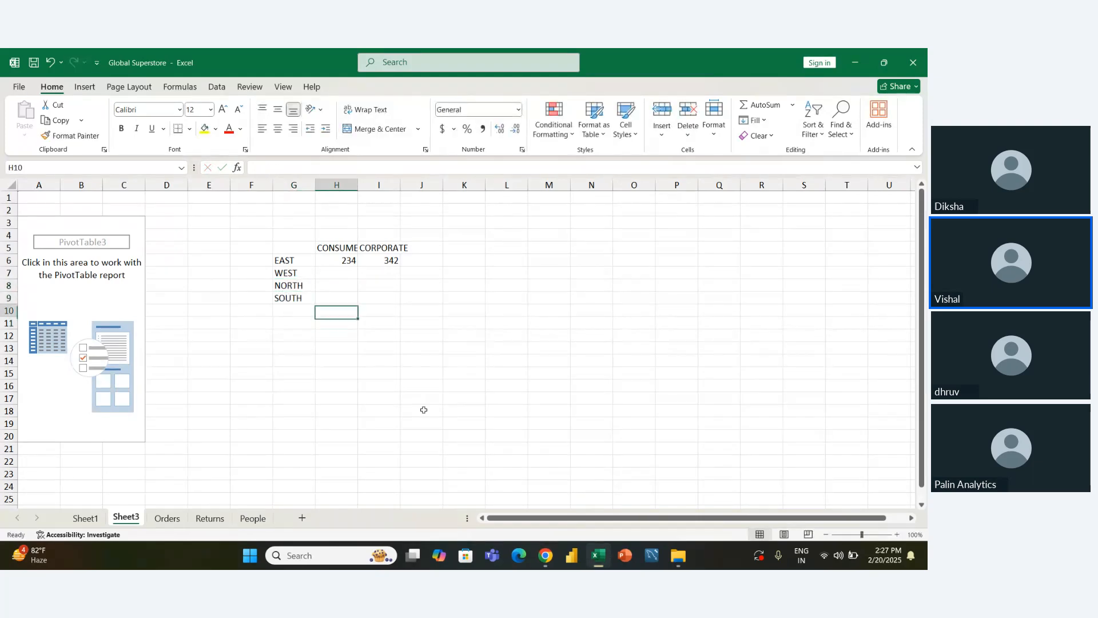
key(Up)
key(Up)
key(Up)
key(Left)
key(Up)
key(Up)
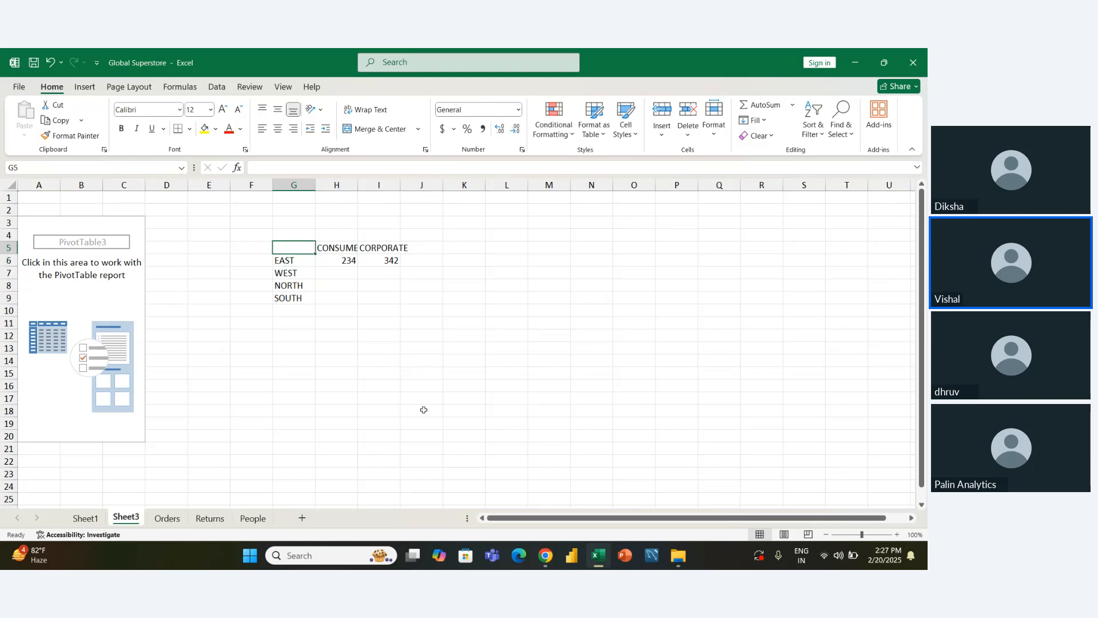
key(shift+Down)
key(shift+Down)
key(shift+Down)
key(shift+Down)
key(shift+Right)
key(shift+Right)
key(shift+Right)
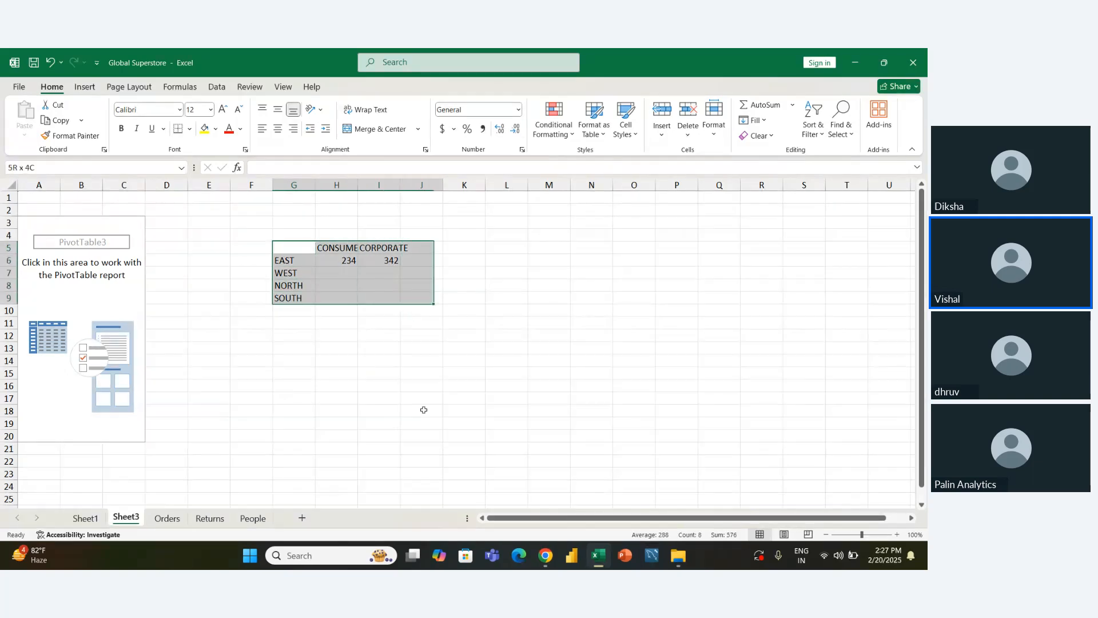
key(Delete)
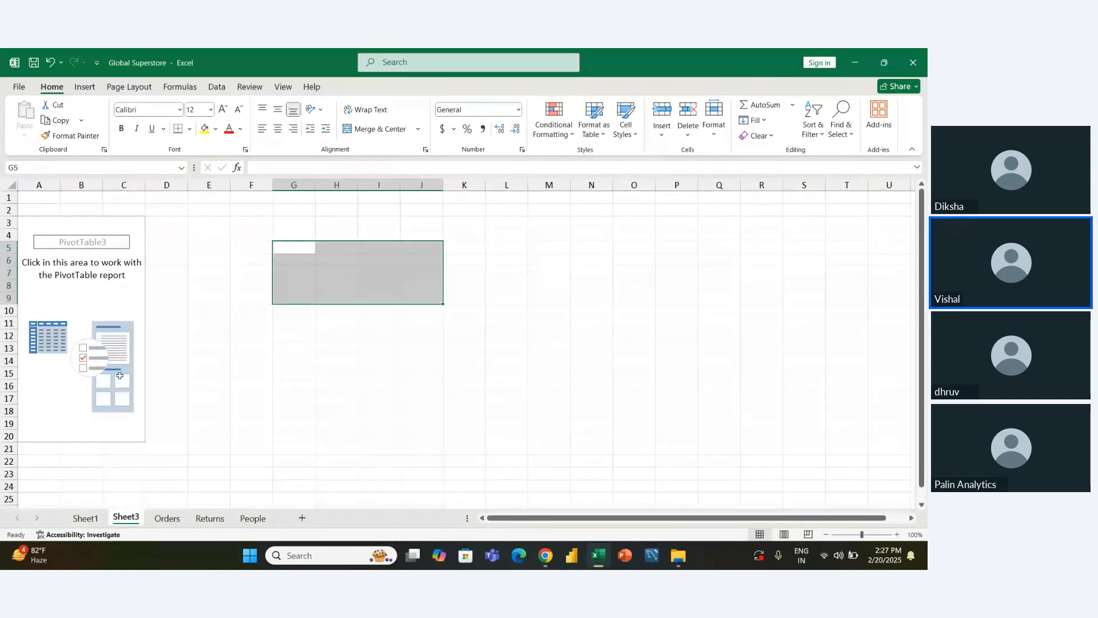
Step: Add the Region field to the Rows area of the blank PivotTable on Sheet3
click(72, 309)
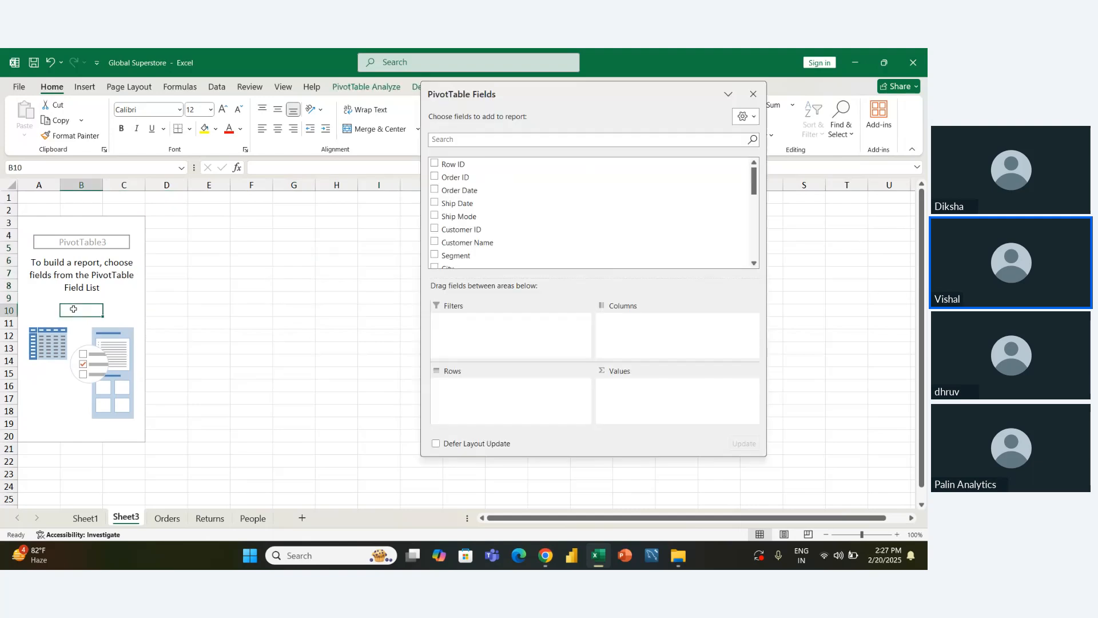
click(451, 142)
text(REG)
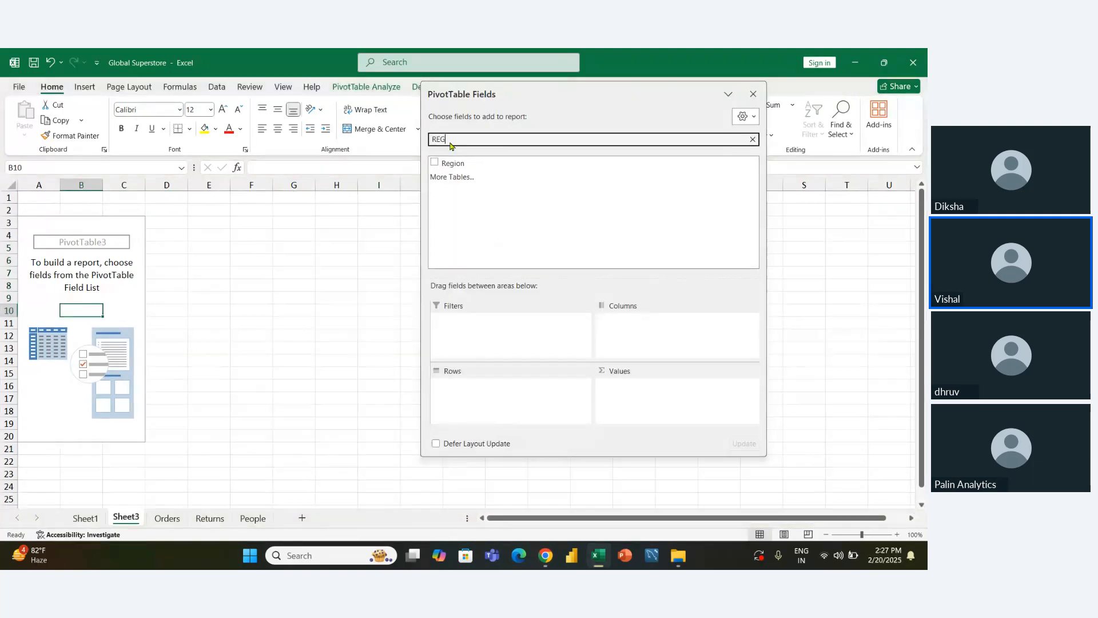
drag(449, 163, 495, 413)
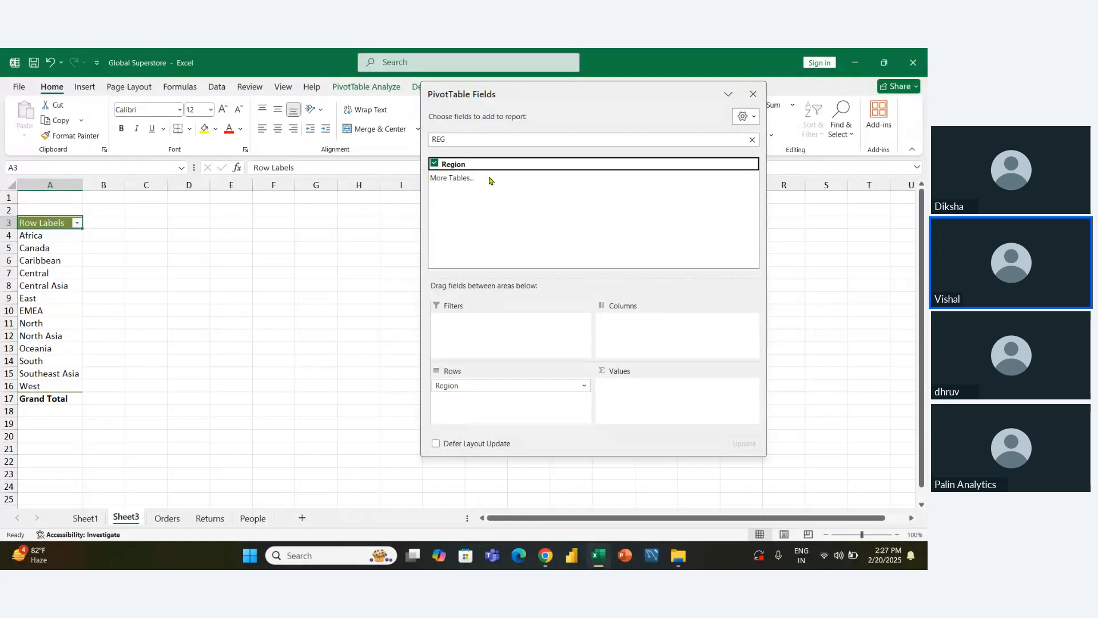
Step: Add the Customer Name field to the Values area as a count for each region
click(484, 141)
key(BackSpace)
key(BackSpace)
key(BackSpace)
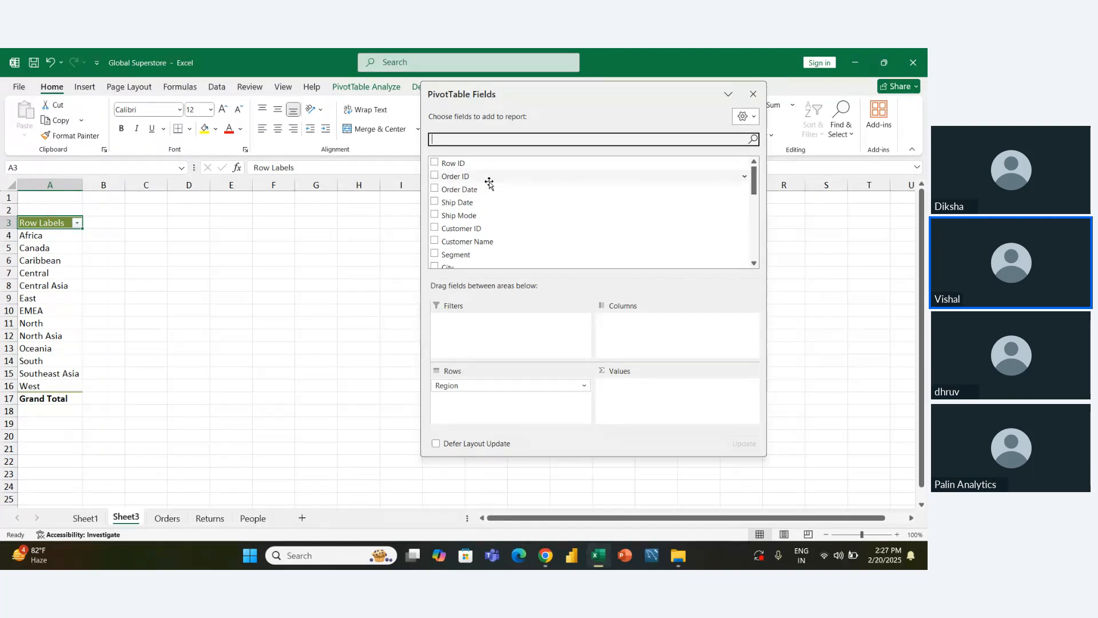
text(SEG)
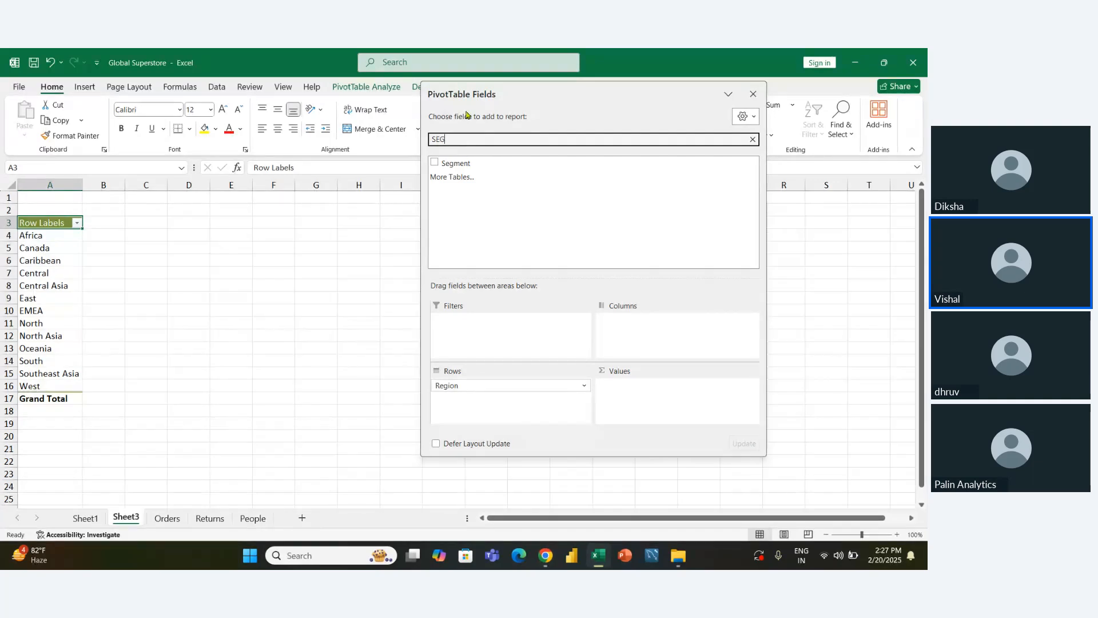
key(BackSpace)
key(BackSpace)
key(BackSpace)
text(CUS)
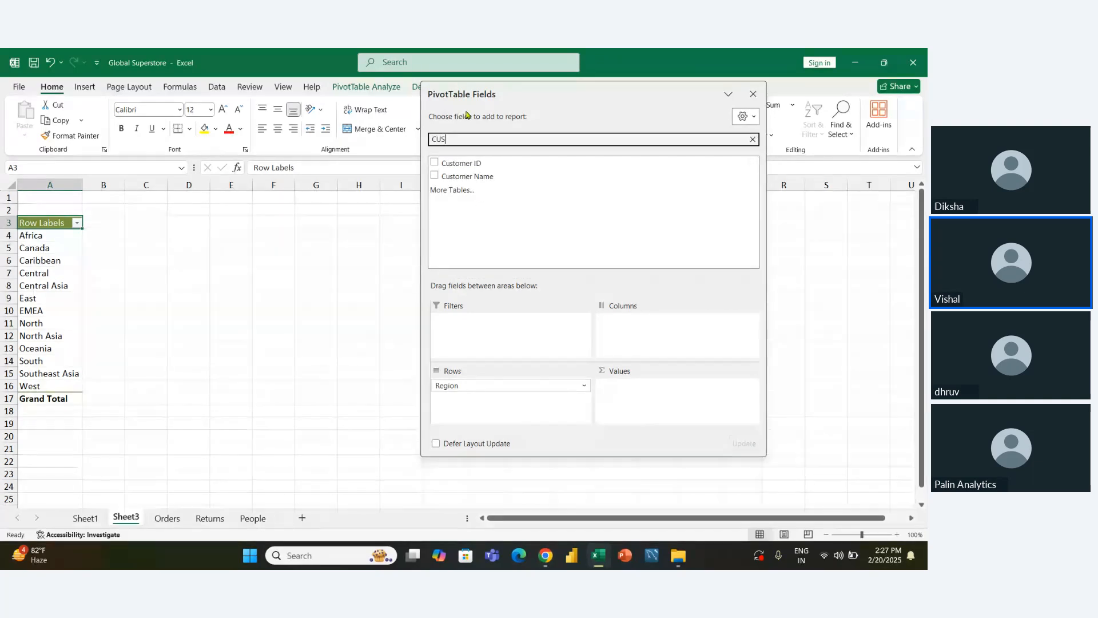
drag(449, 178, 636, 405)
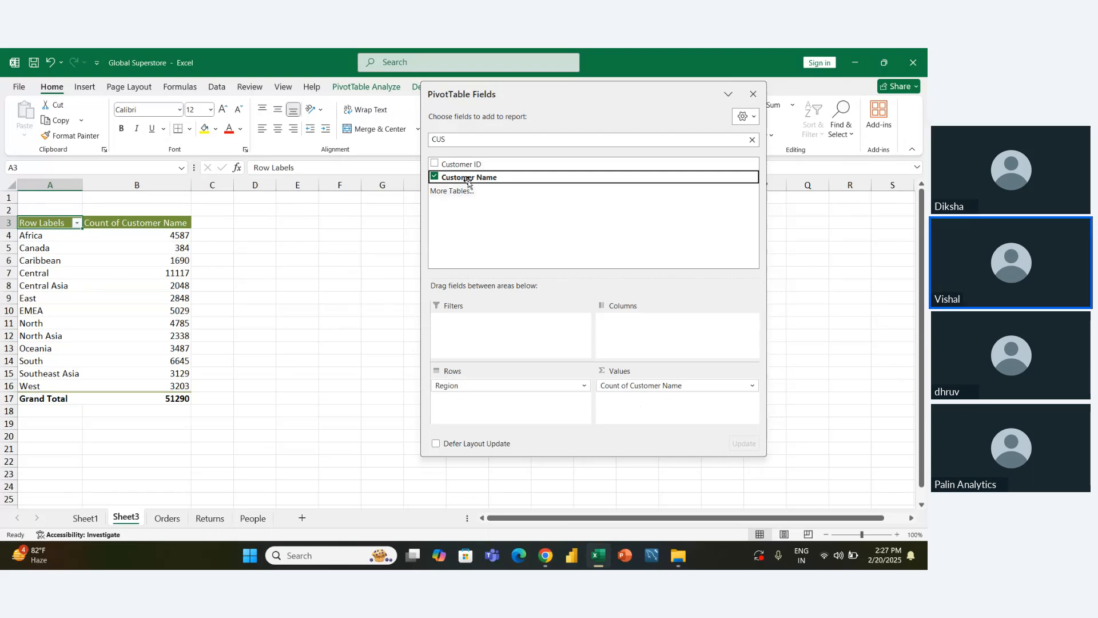
Step: Find the Segment field and add it to the Rows area beneath Region
click(480, 139)
key(BackSpace)
key(BackSpace)
key(BackSpace)
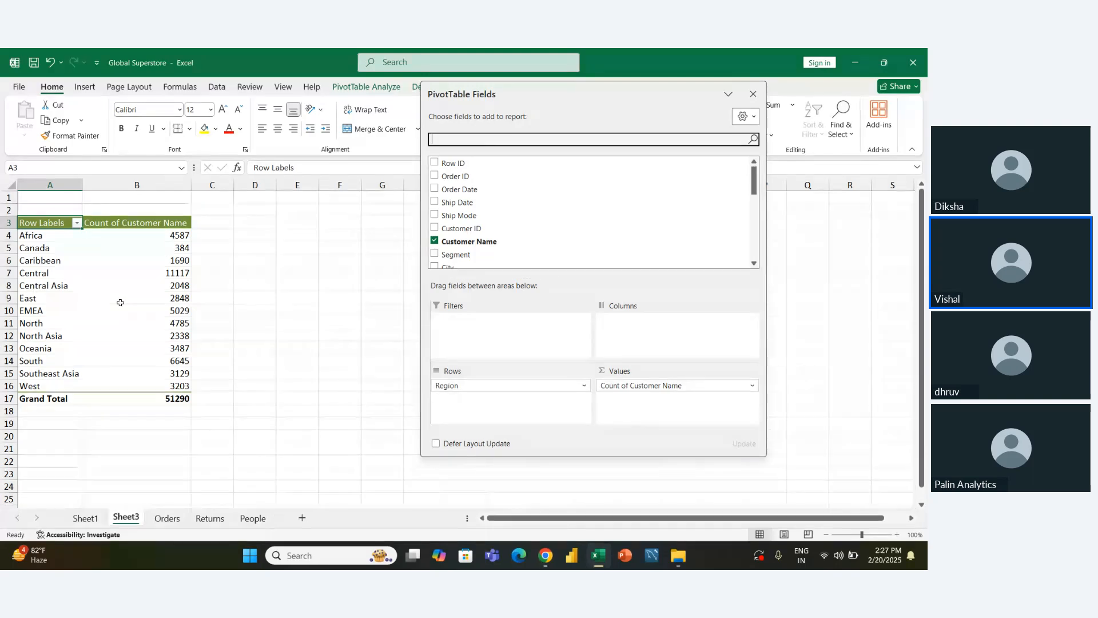
text(SEG)
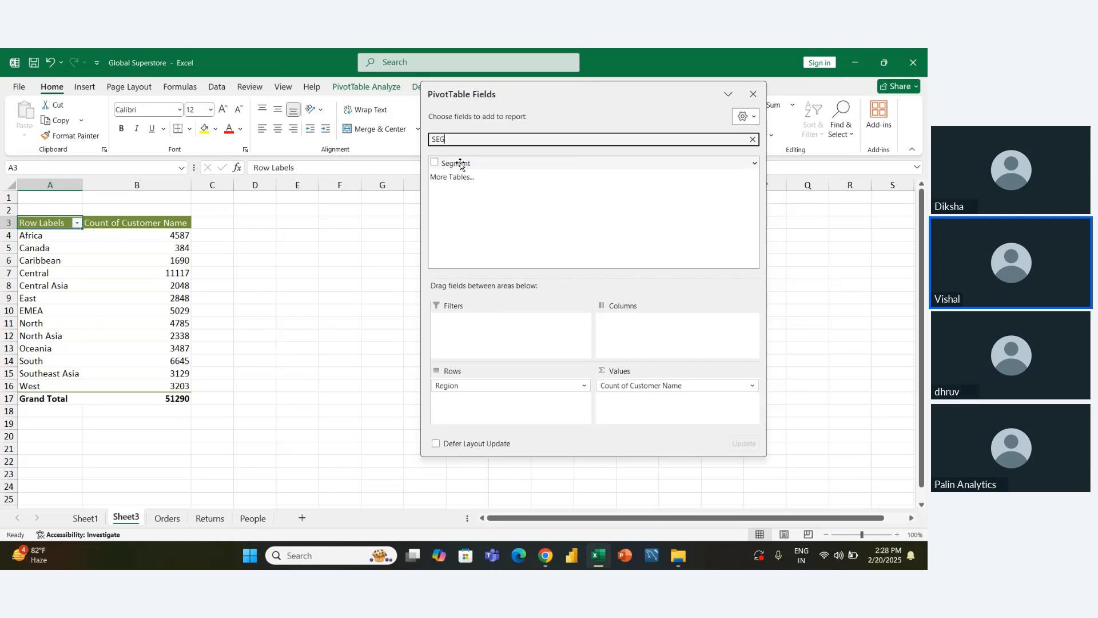
drag(456, 164, 498, 413)
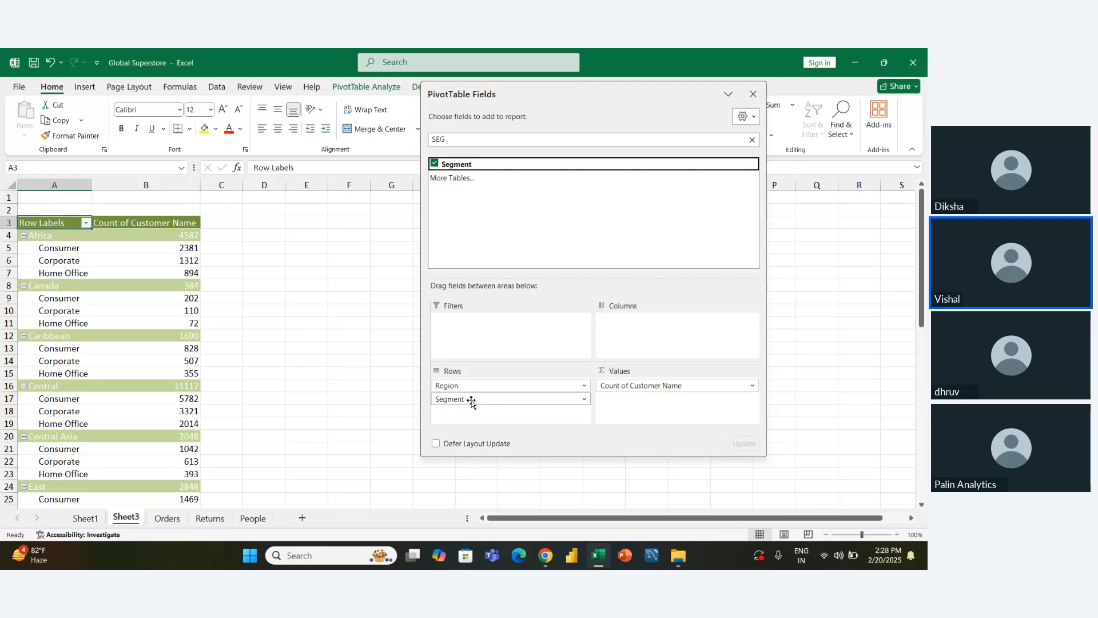
Step: Collapse the segment details of every region in the PivotTable, from Africa through West
click(24, 235)
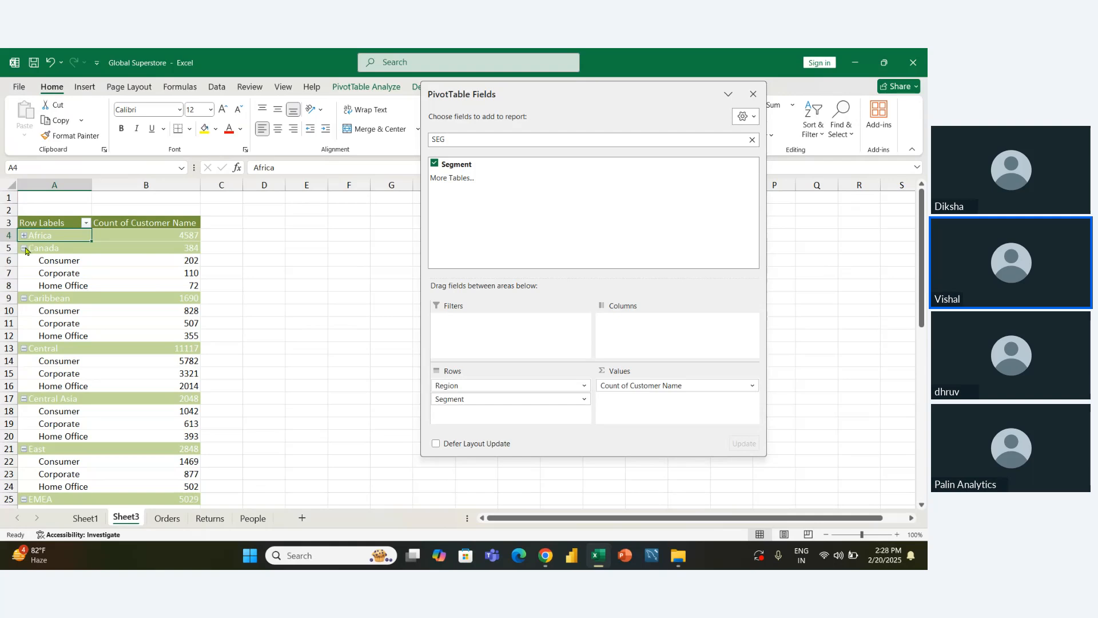
click(24, 247)
click(24, 261)
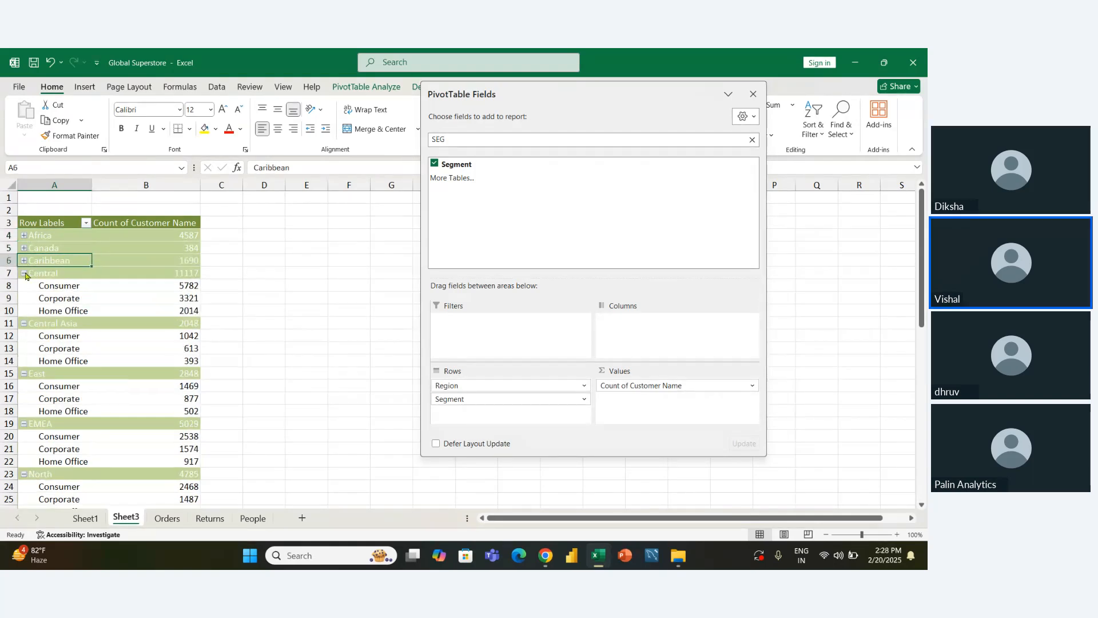
click(24, 273)
click(25, 286)
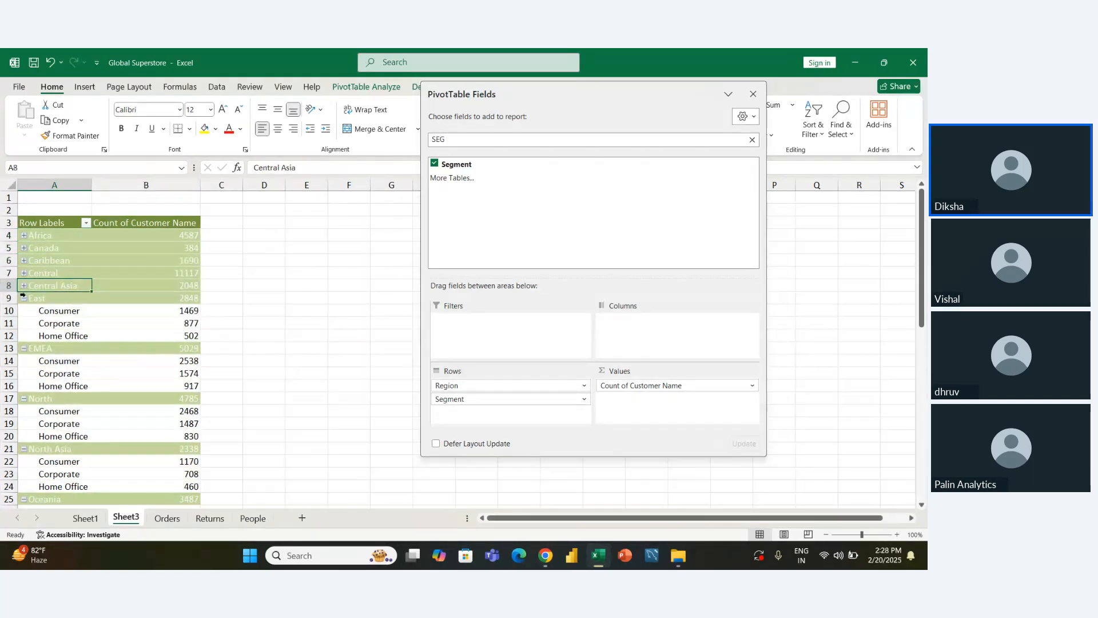
click(24, 299)
click(24, 311)
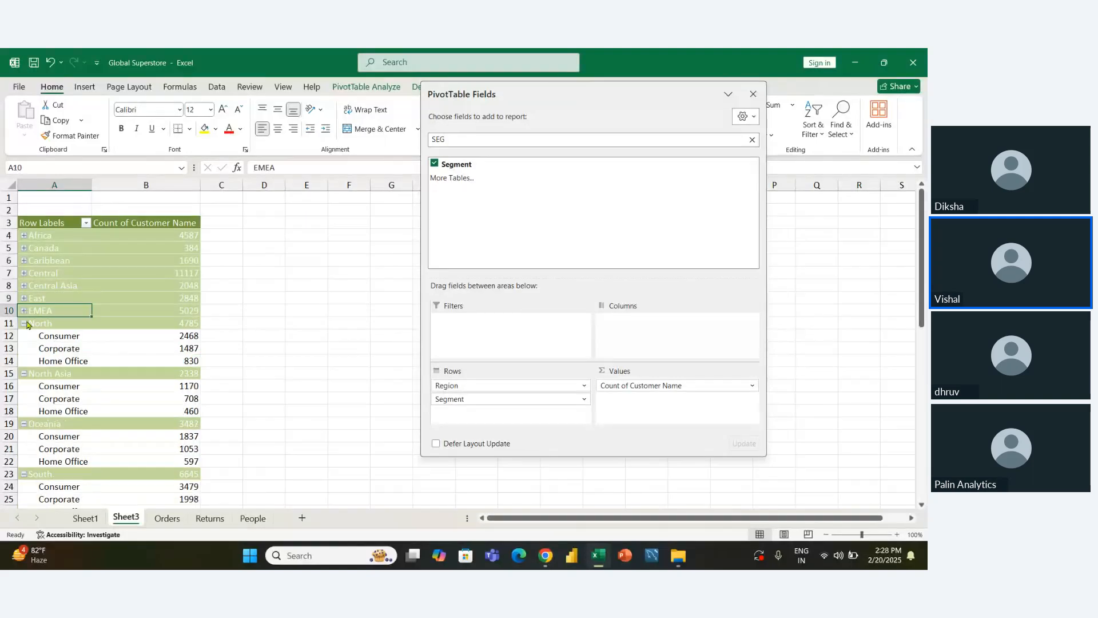
click(24, 323)
click(24, 336)
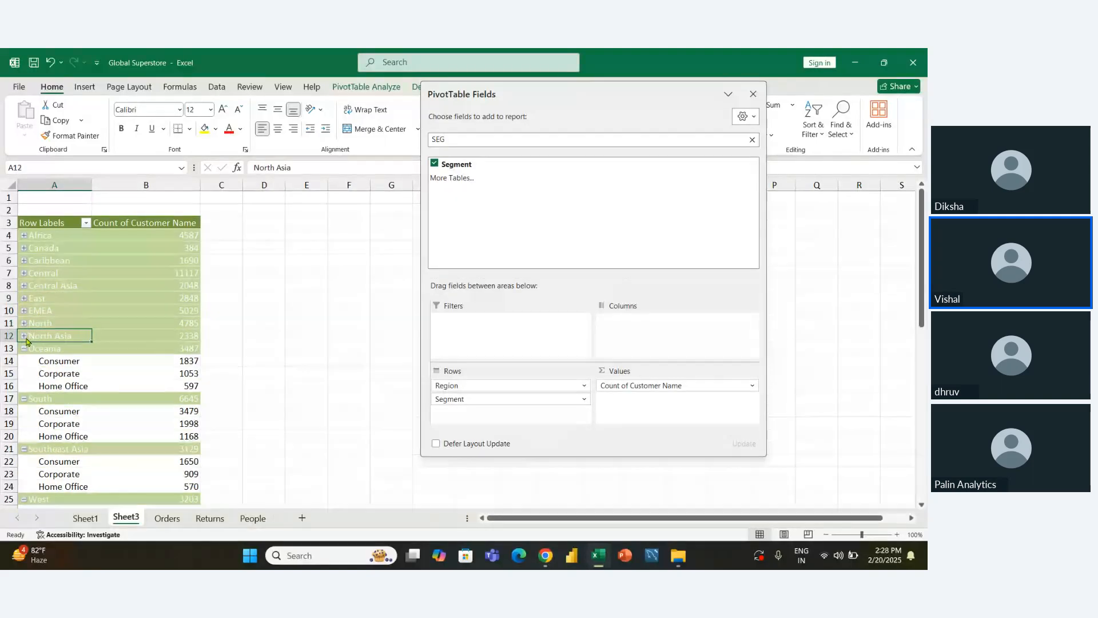
click(20, 350)
click(24, 349)
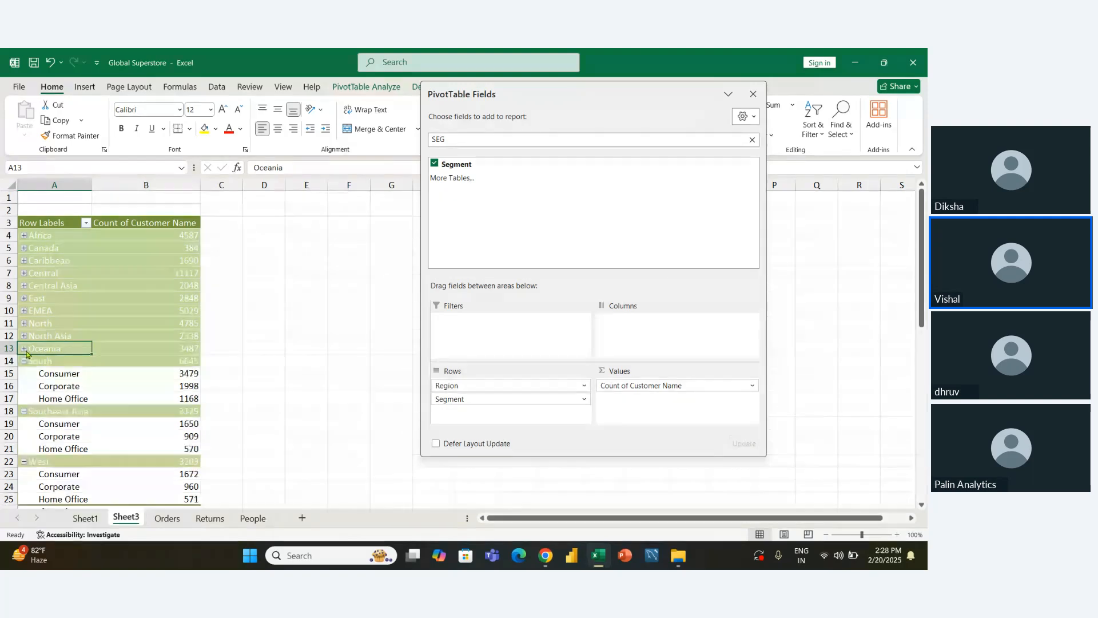
click(24, 362)
click(24, 374)
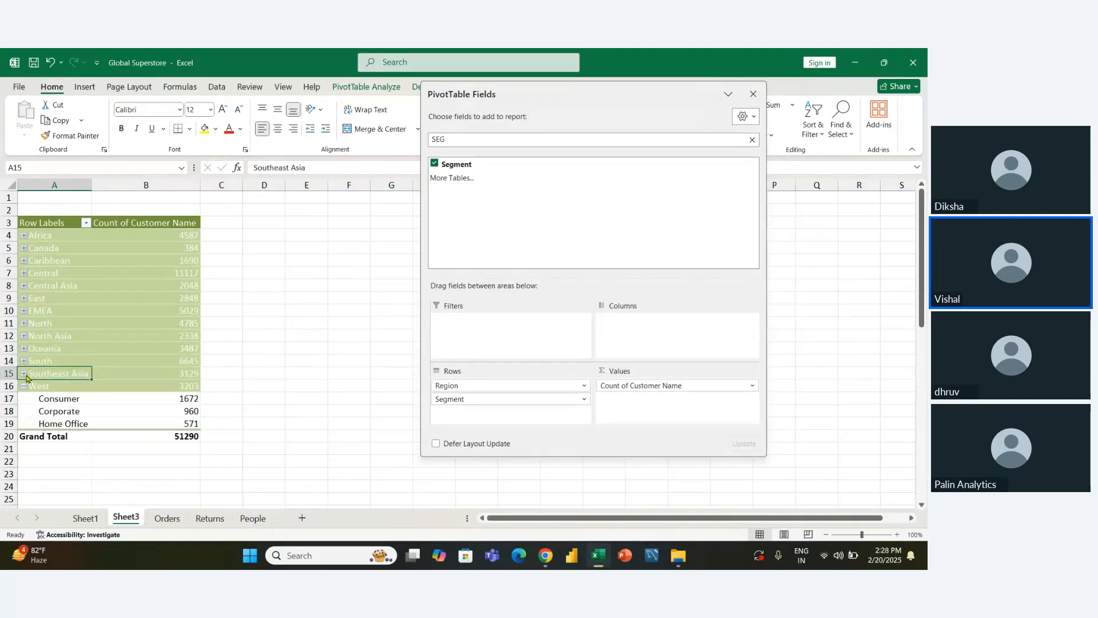
click(25, 387)
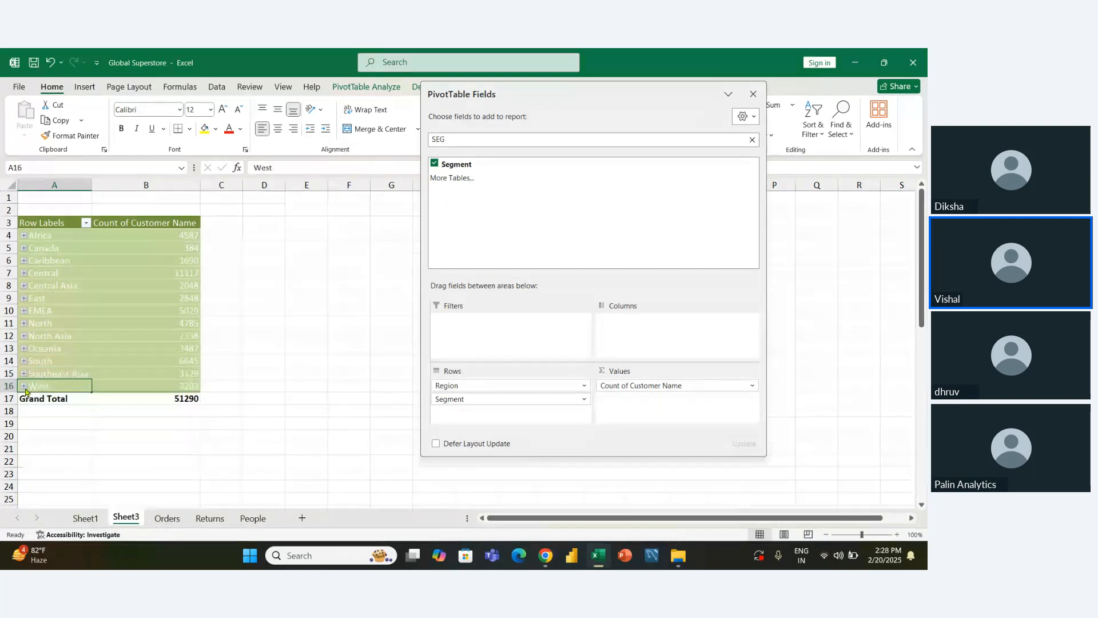
Step: Expand Africa to view its segment breakdown, and collapse it again
click(79, 459)
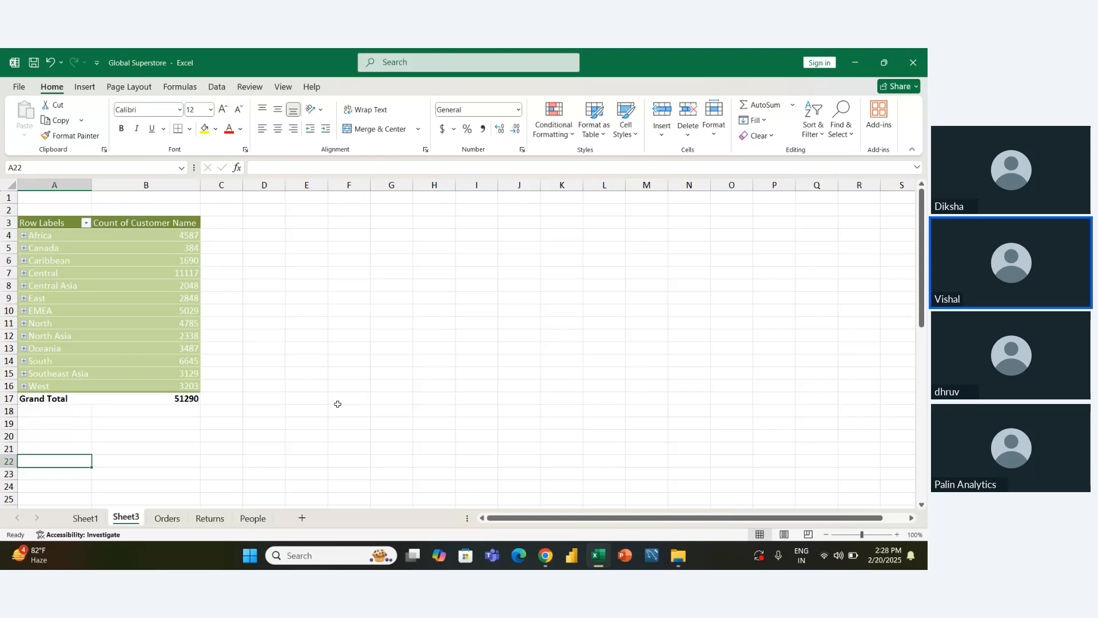
click(23, 238)
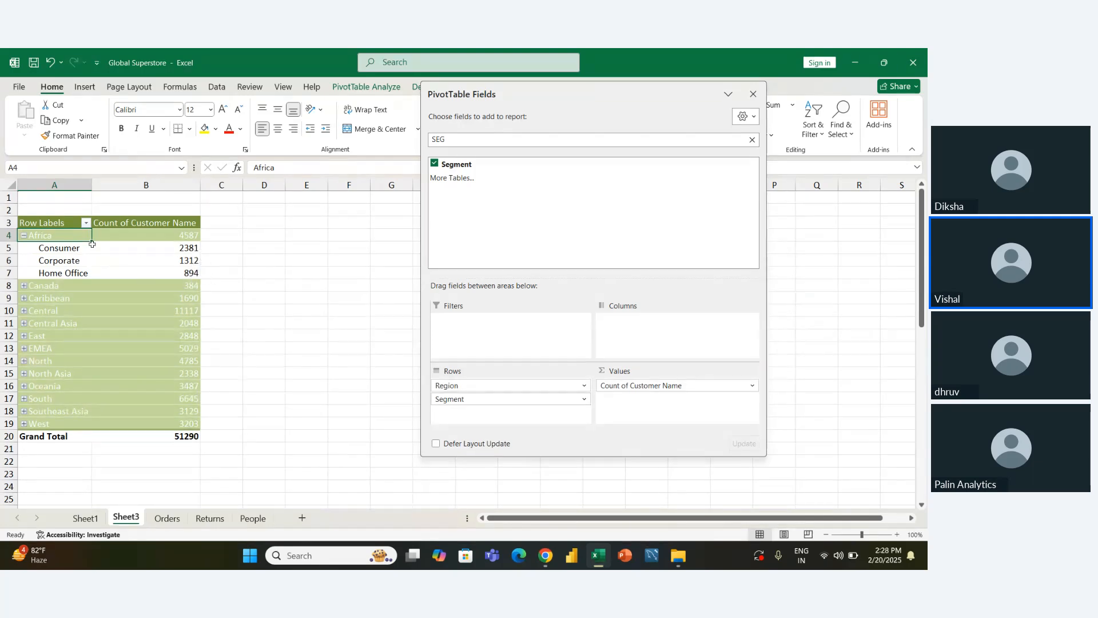
click(24, 235)
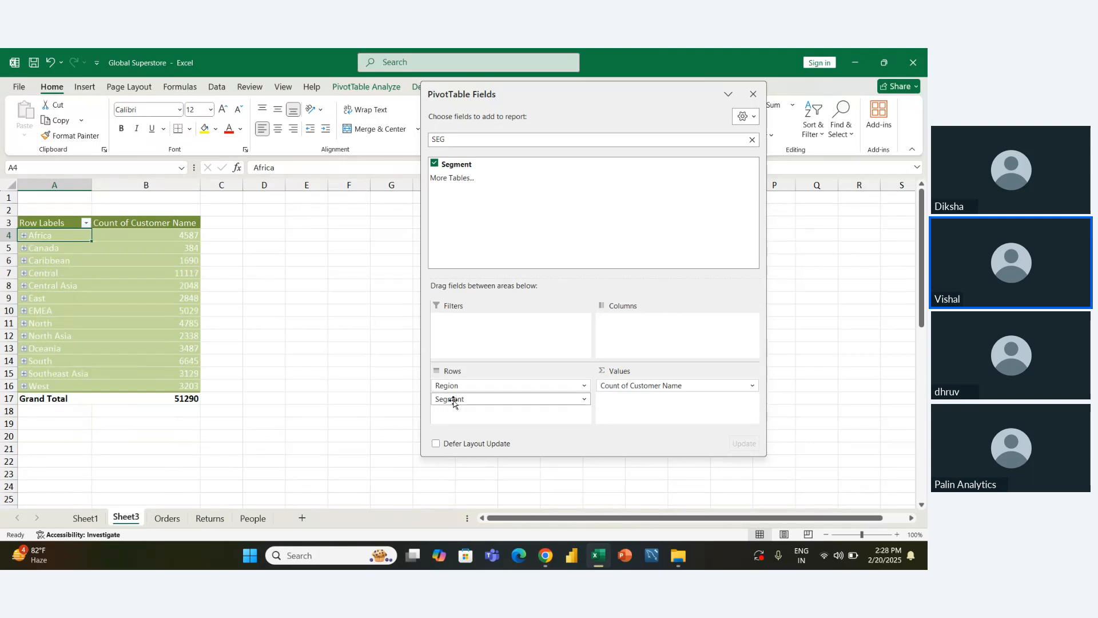
Step: Move Segment between the Rows and Columns areas to compare the two layouts, leaving it in Columns
drag(452, 398, 645, 338)
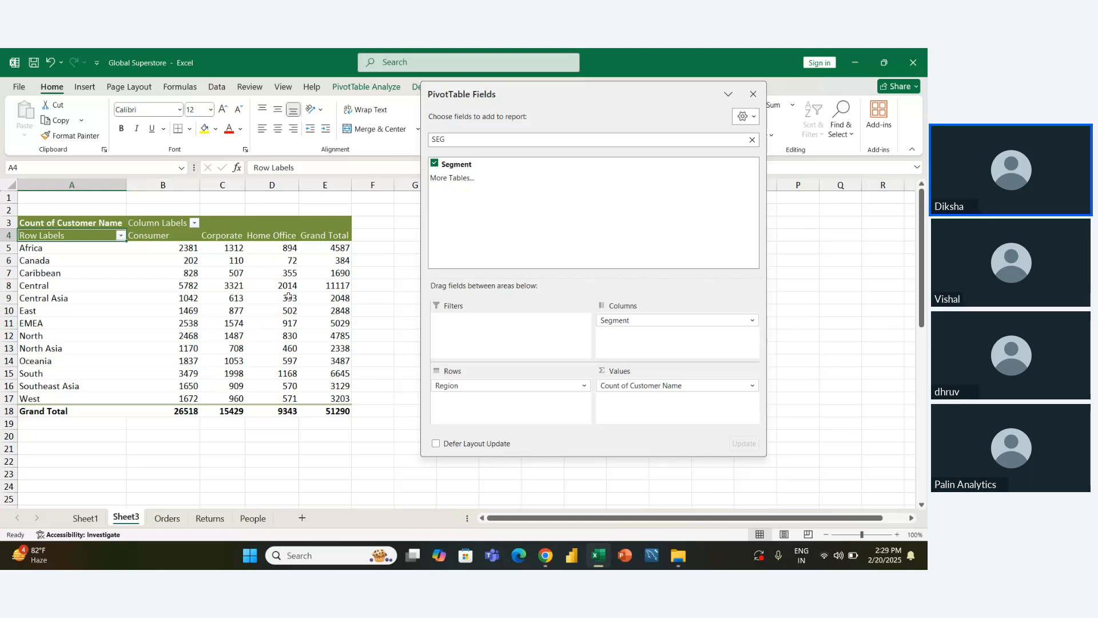
mouse_move(198, 264)
mouse_move(181, 338)
drag(617, 320, 500, 412)
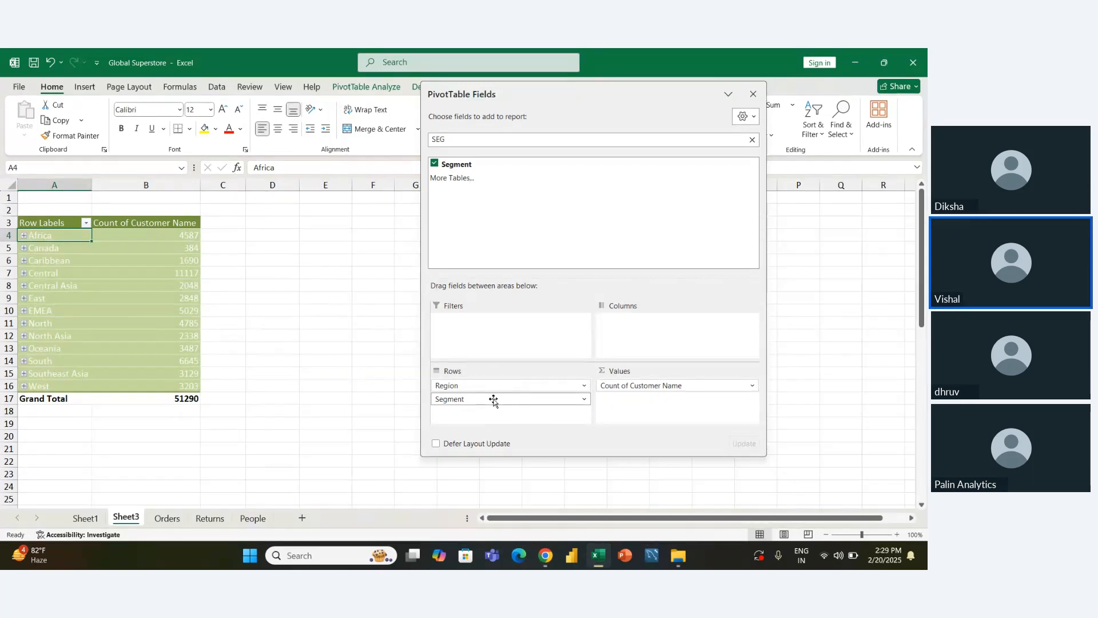
mouse_move(493, 401)
mouse_down()
mouse_move(651, 342)
mouse_move(637, 332)
mouse_up()
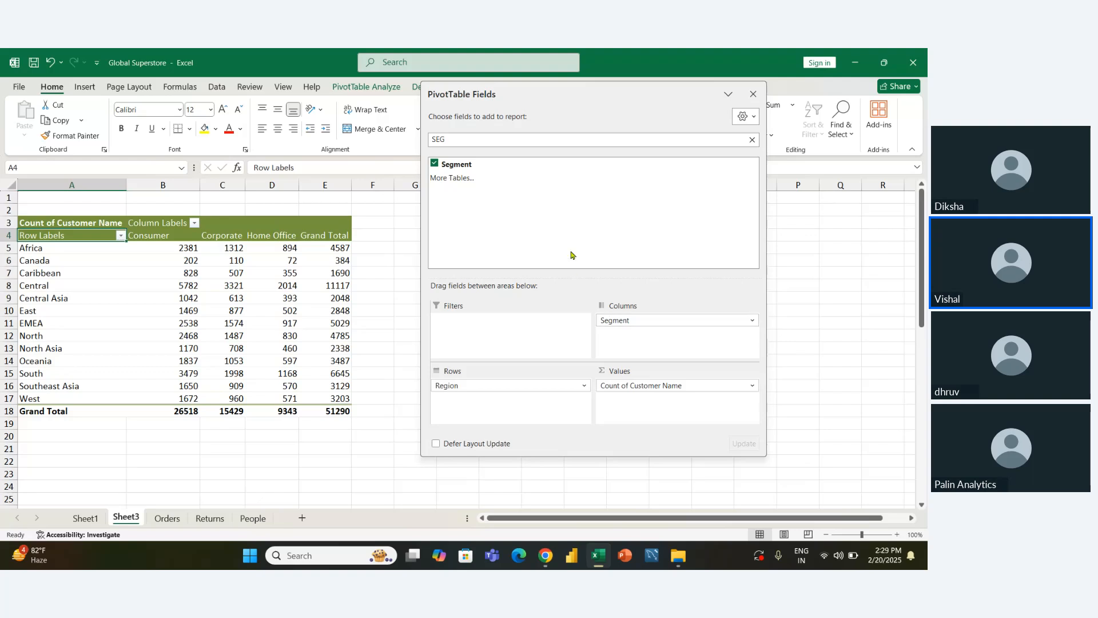
Step: Find the Category field and add it to the Columns area beneath Segment
click(498, 139)
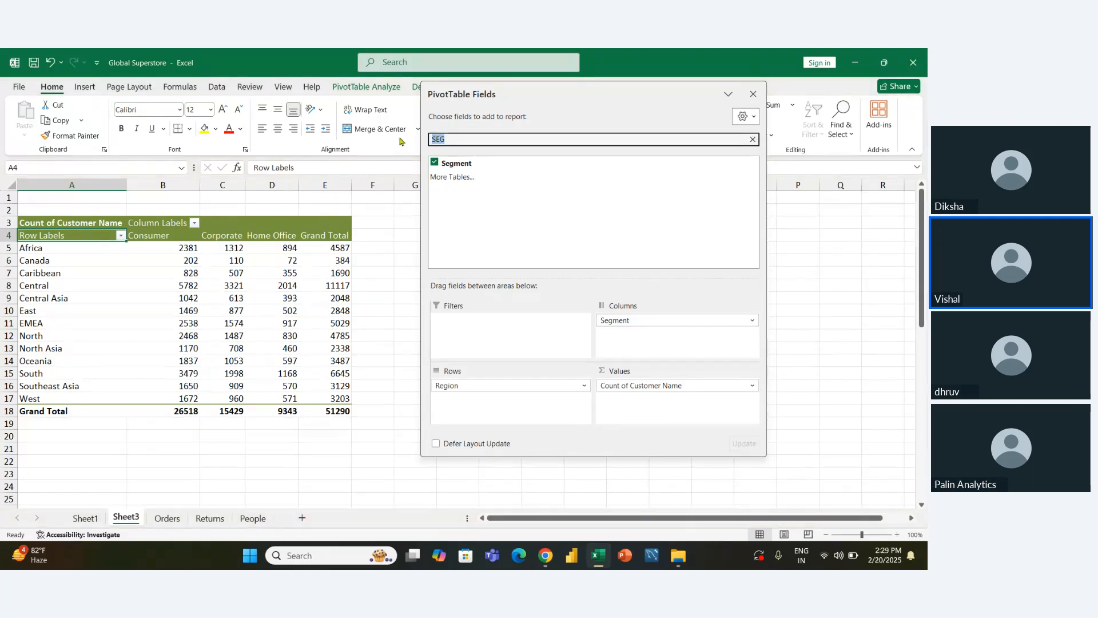
key(BackSpace)
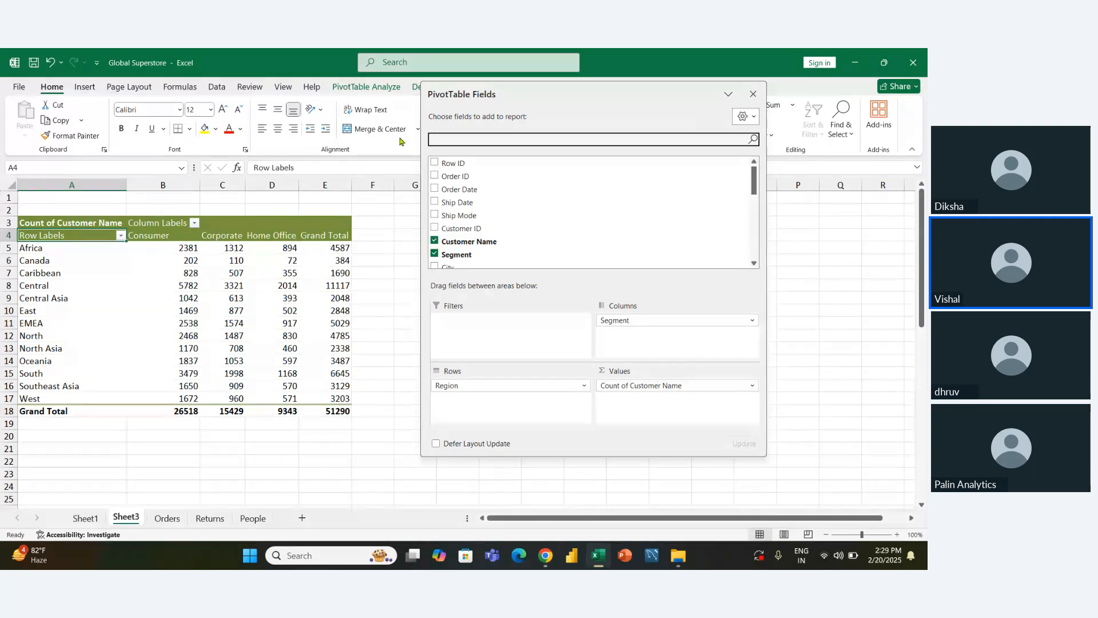
text(CCA)
key(BackSpace)
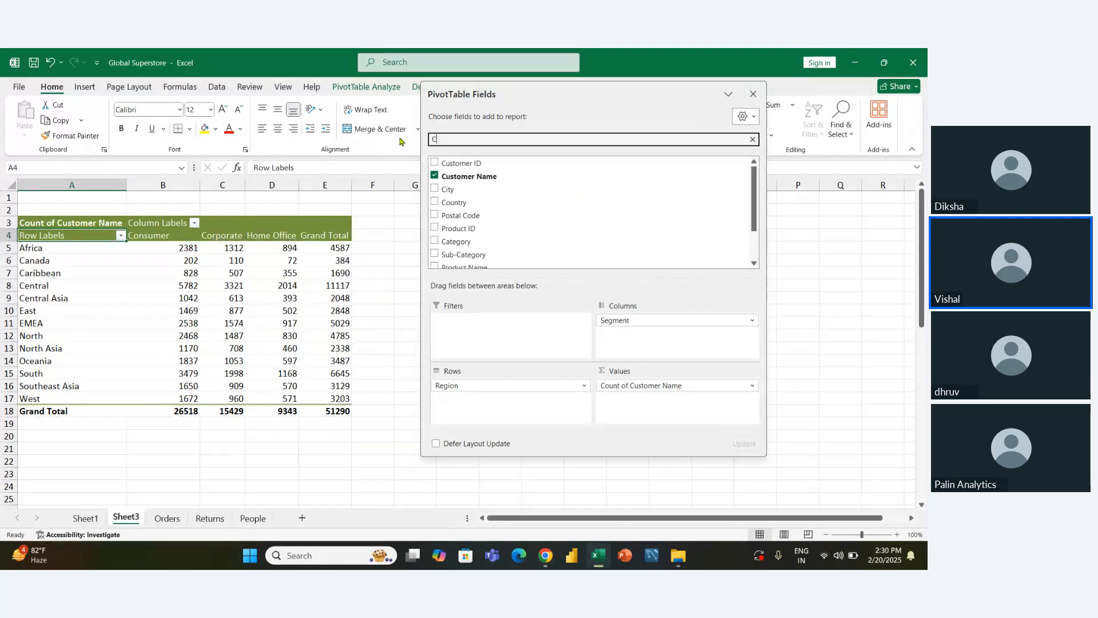
text(A)
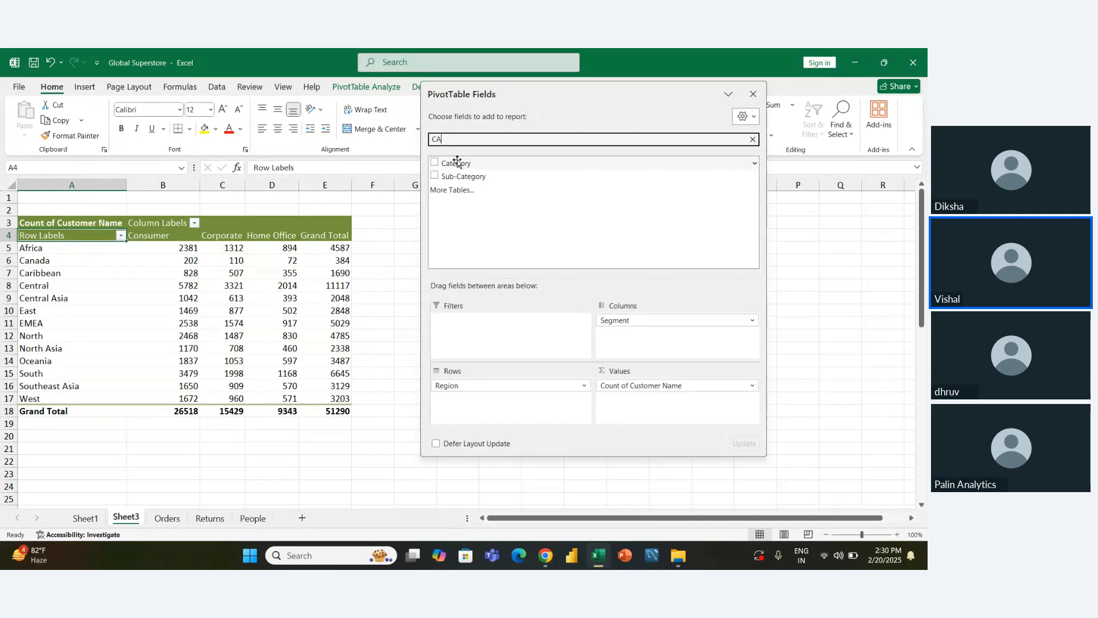
drag(456, 164, 622, 337)
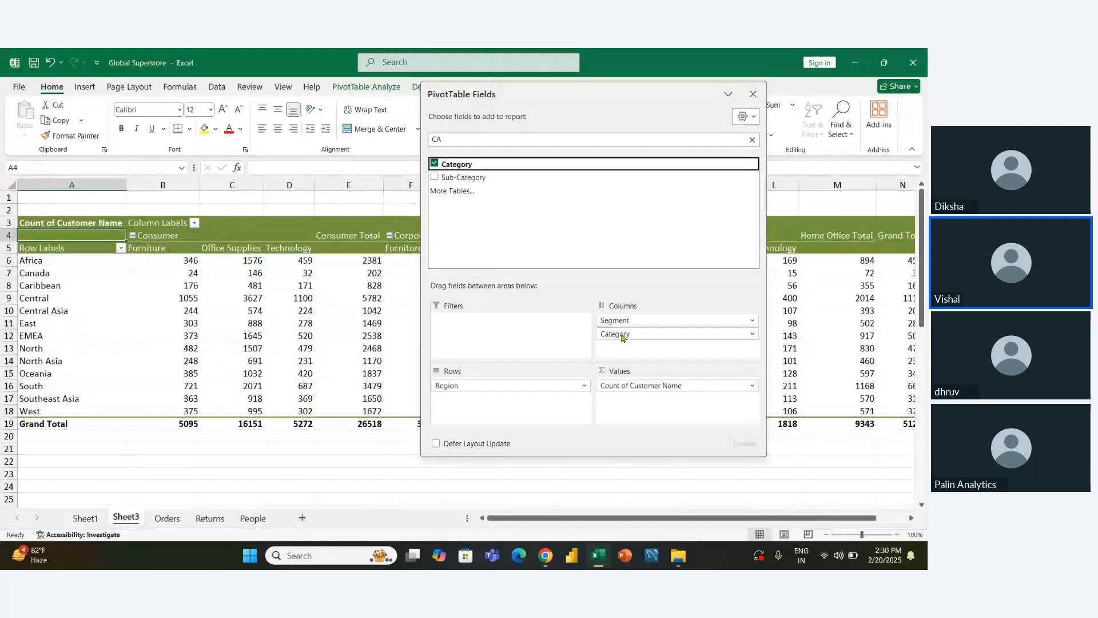
drag(623, 95, 633, 398)
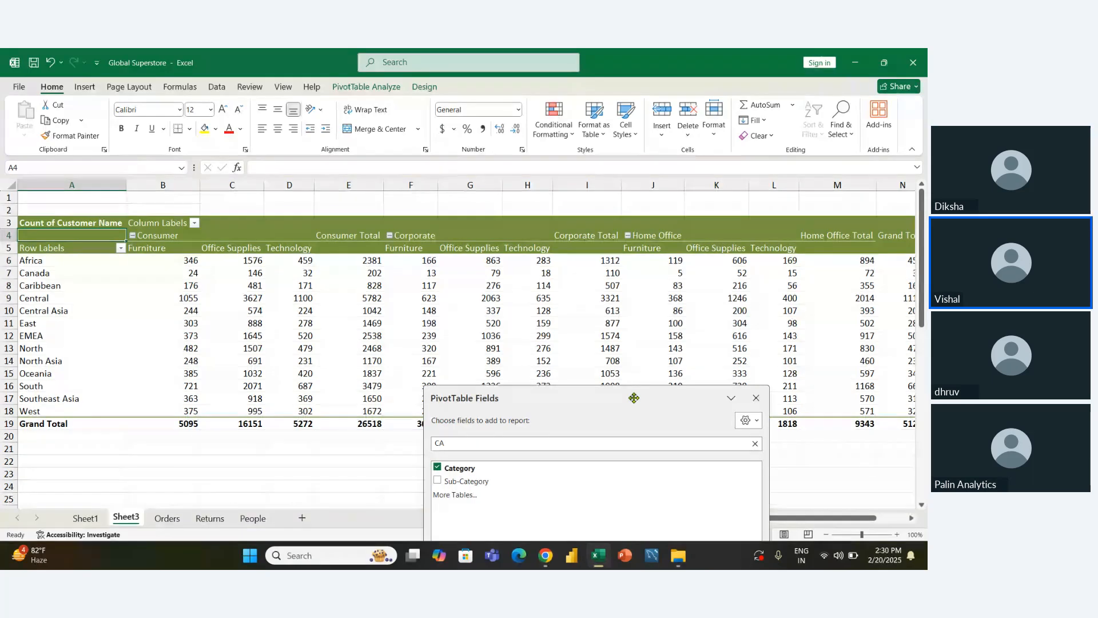
drag(634, 398, 624, 138)
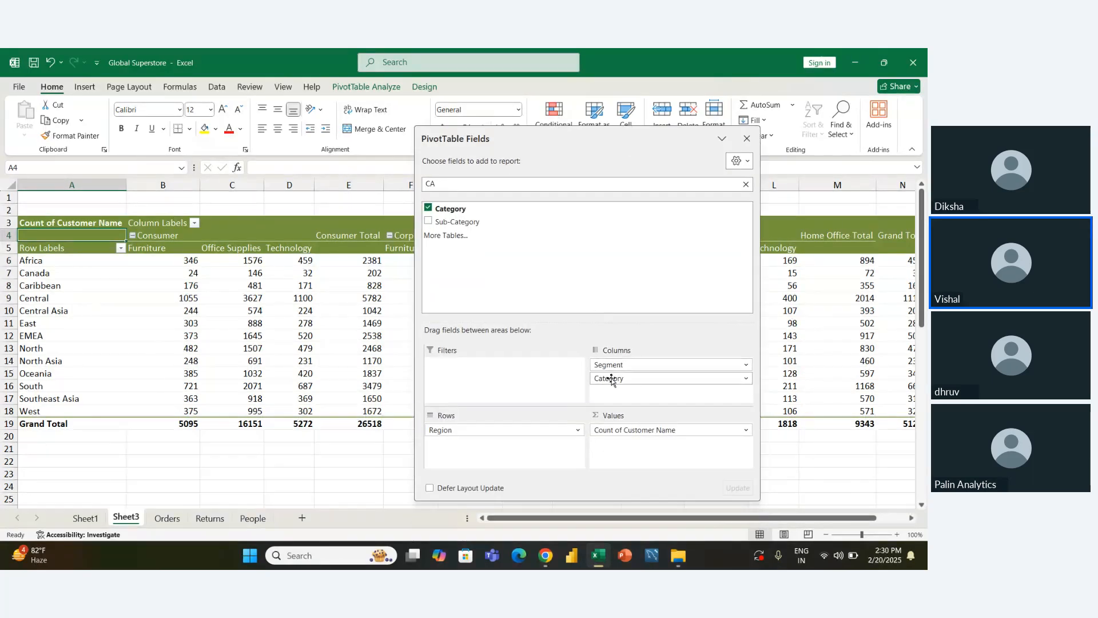
Step: Move Category to the Rows area beneath Region, and expand and collapse Africa to view its category breakdown
drag(610, 378, 503, 448)
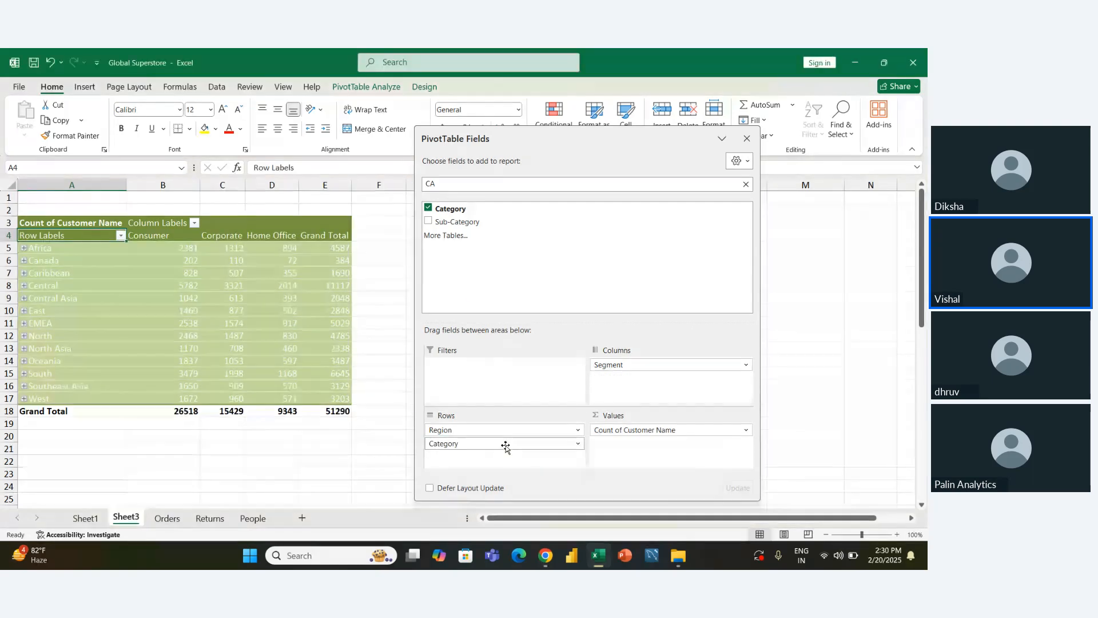
click(24, 248)
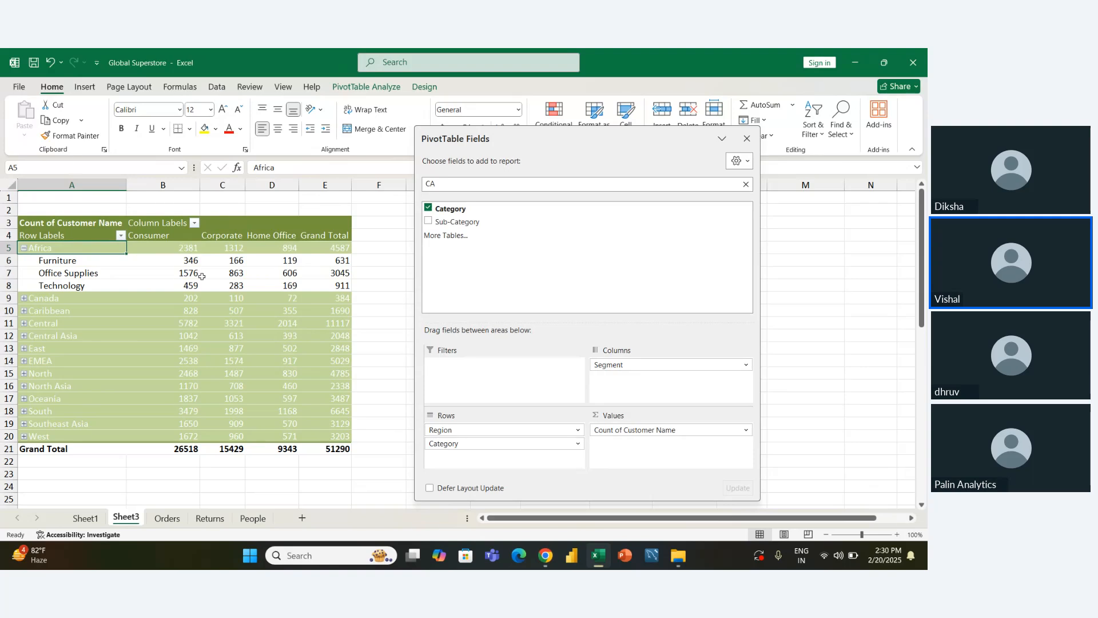
click(23, 249)
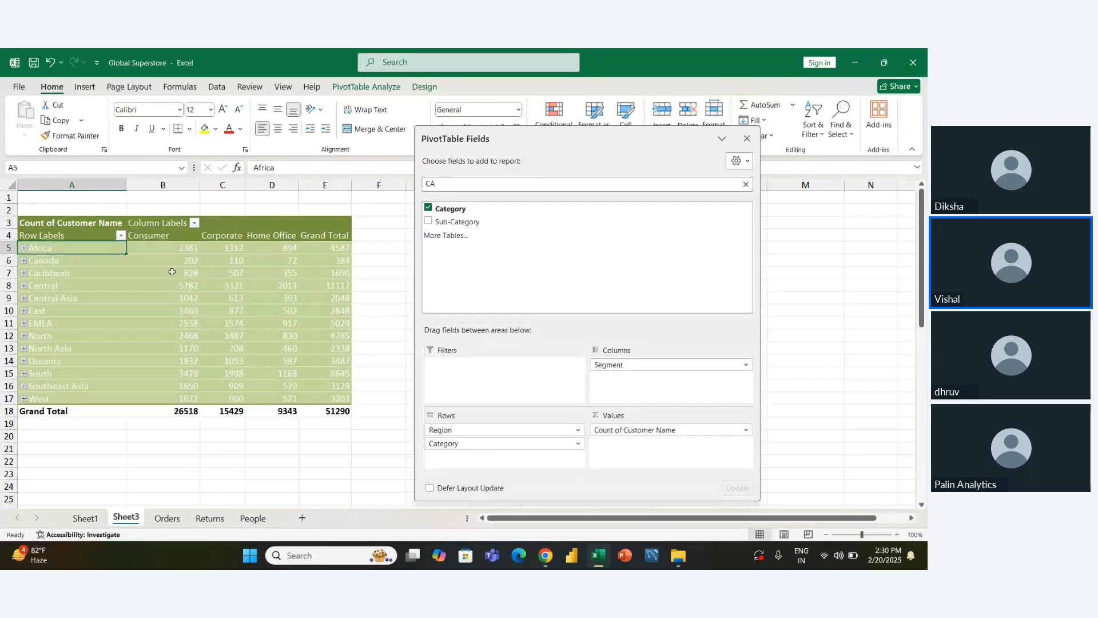
Step: Move Category to the Filters area and filter the PivotTable to Furniture only, with multiple item selection enabled
drag(457, 443, 467, 377)
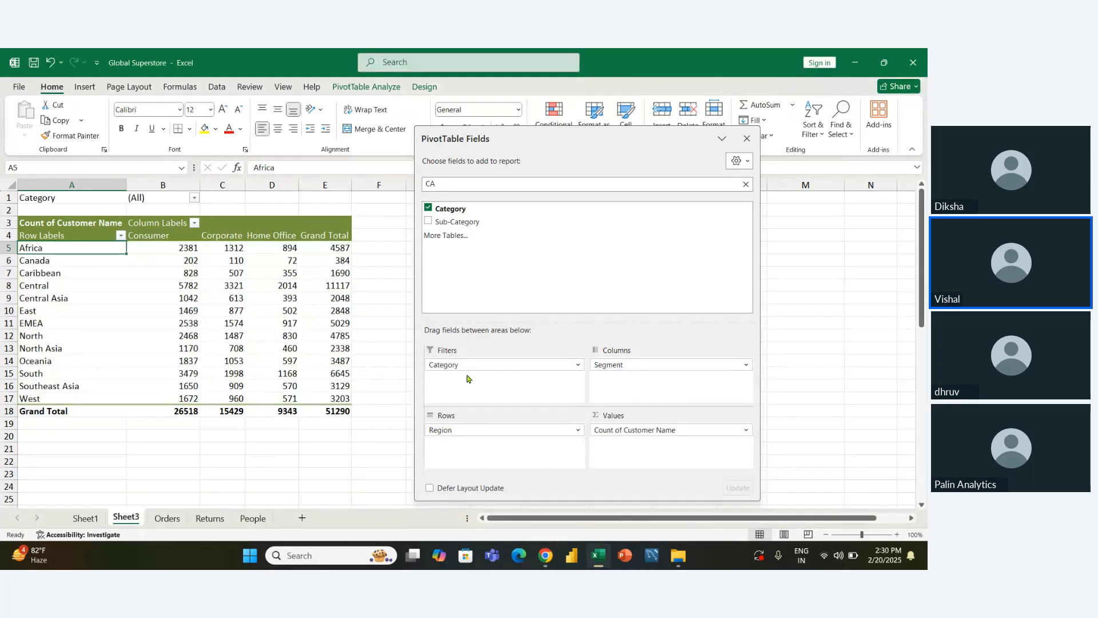
click(787, 284)
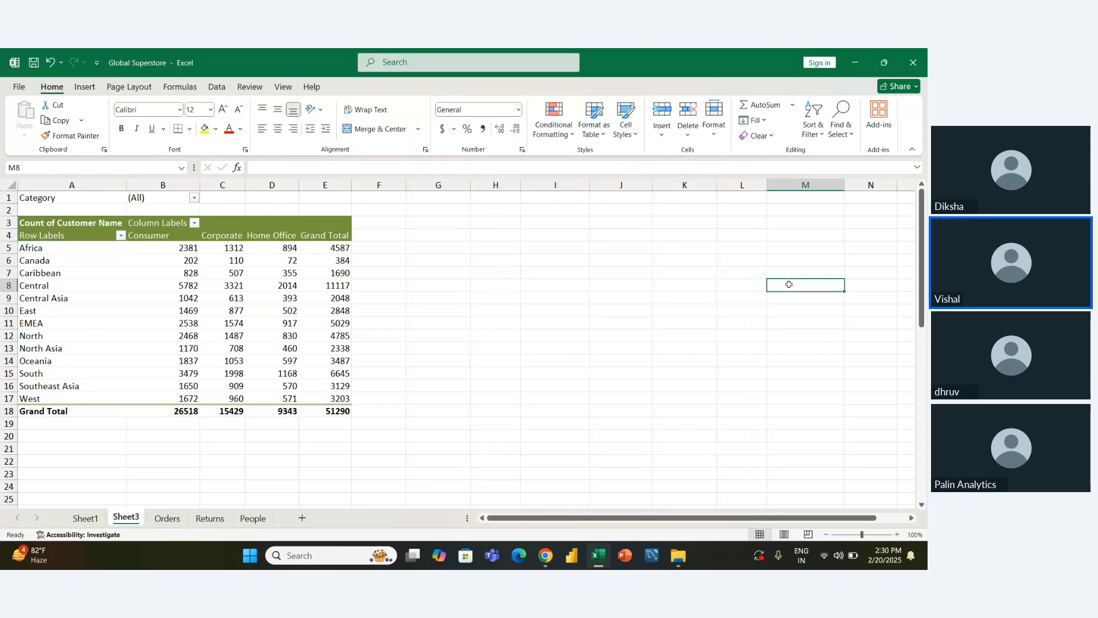
click(194, 198)
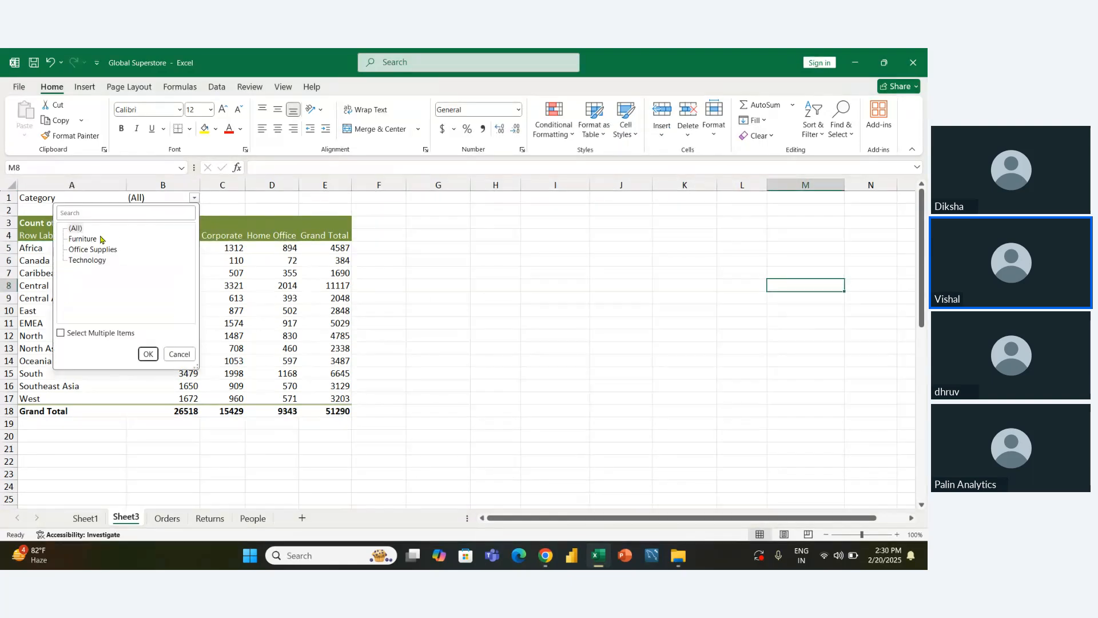
click(98, 334)
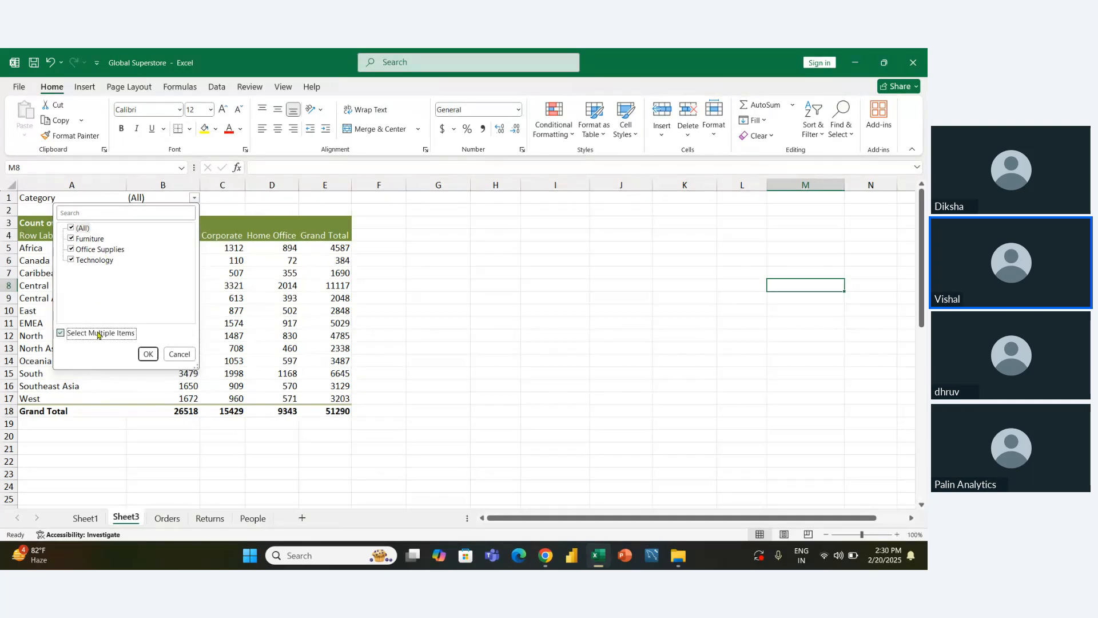
click(71, 228)
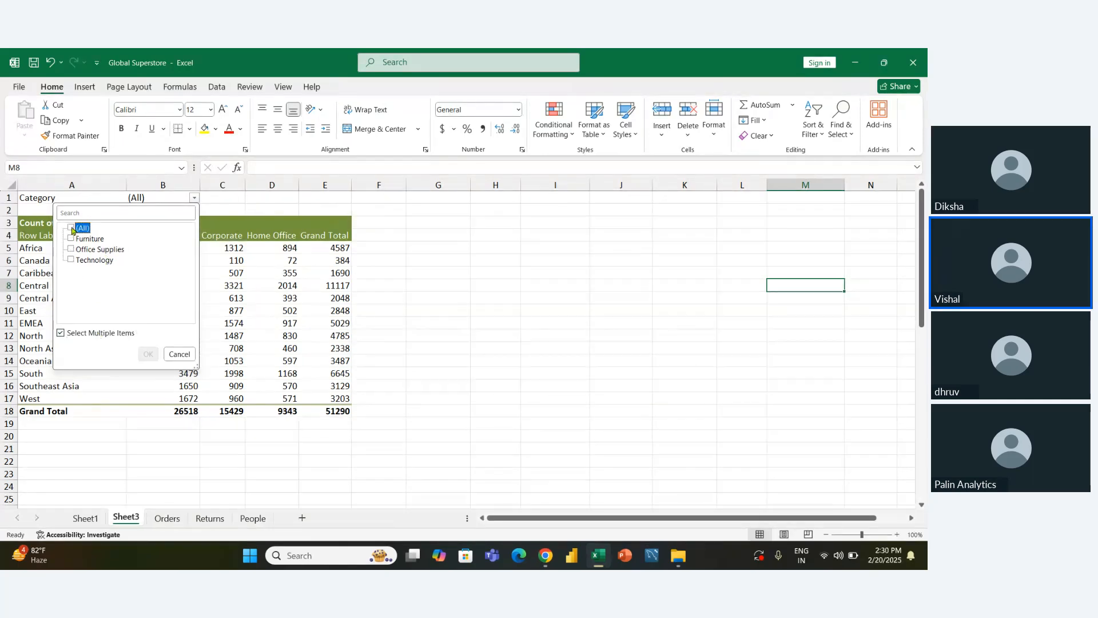
click(72, 239)
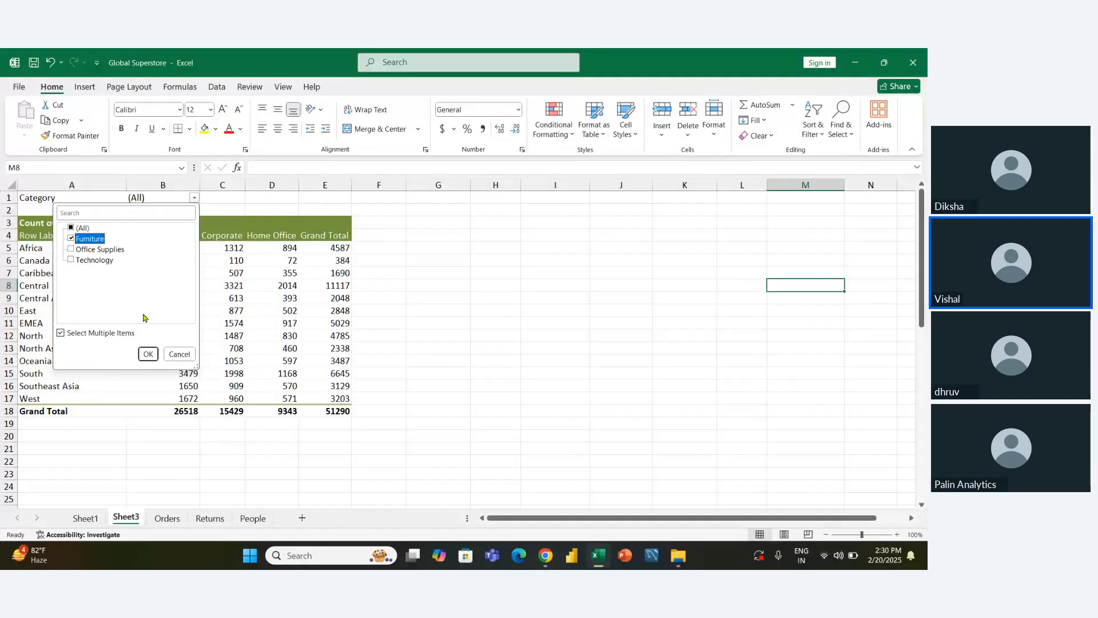
click(148, 353)
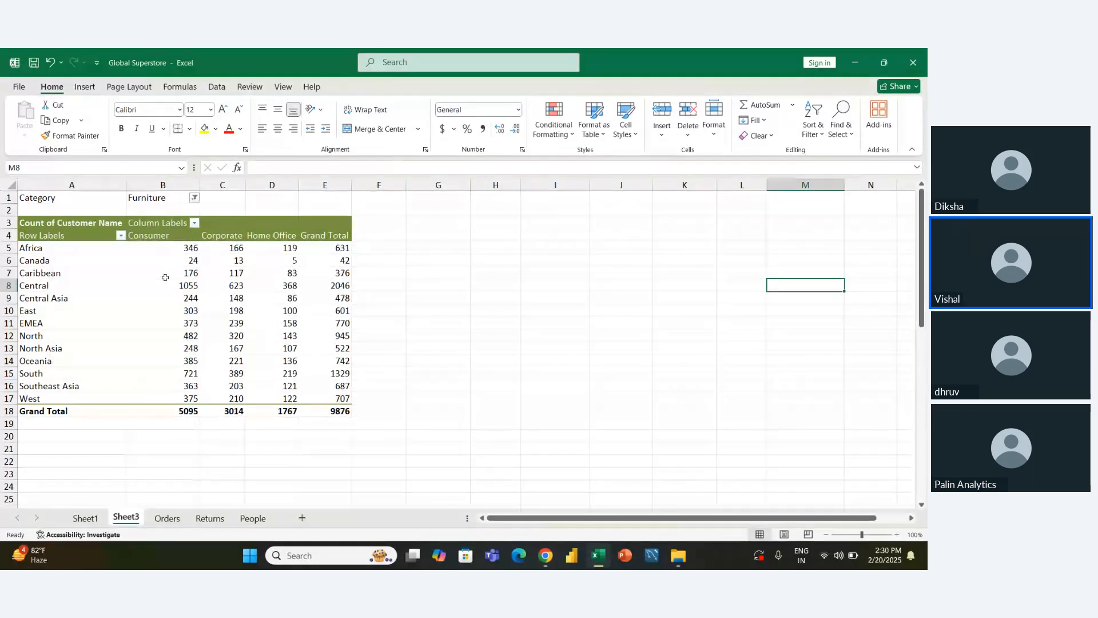
Step: Change the Category filter to Office Supplies only, and remove Category from the PivotTable's Filters area
click(193, 199)
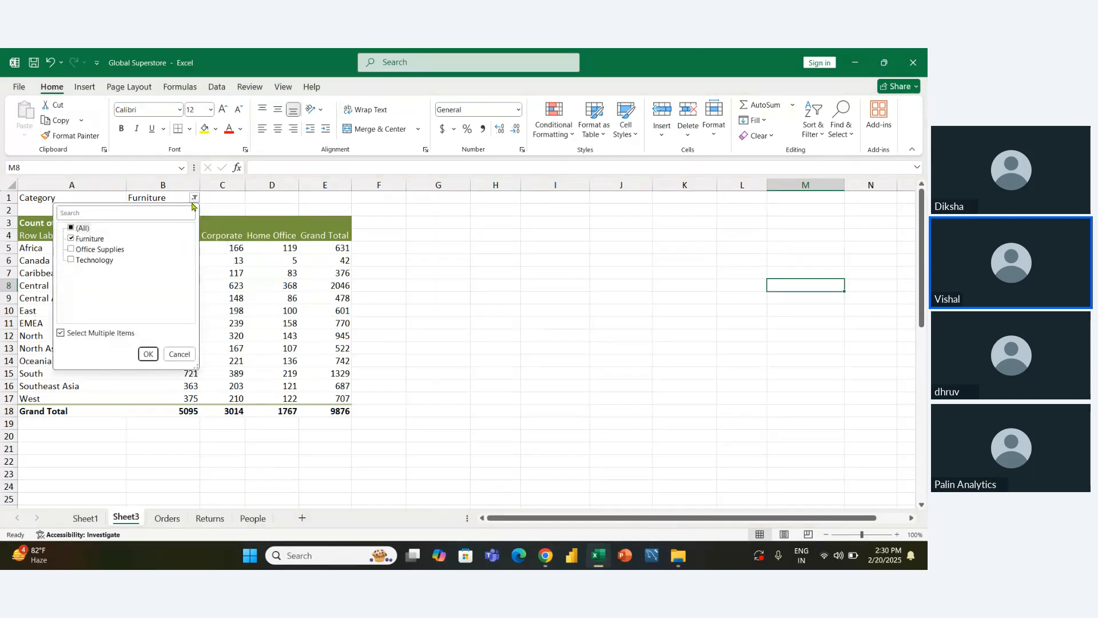
click(71, 250)
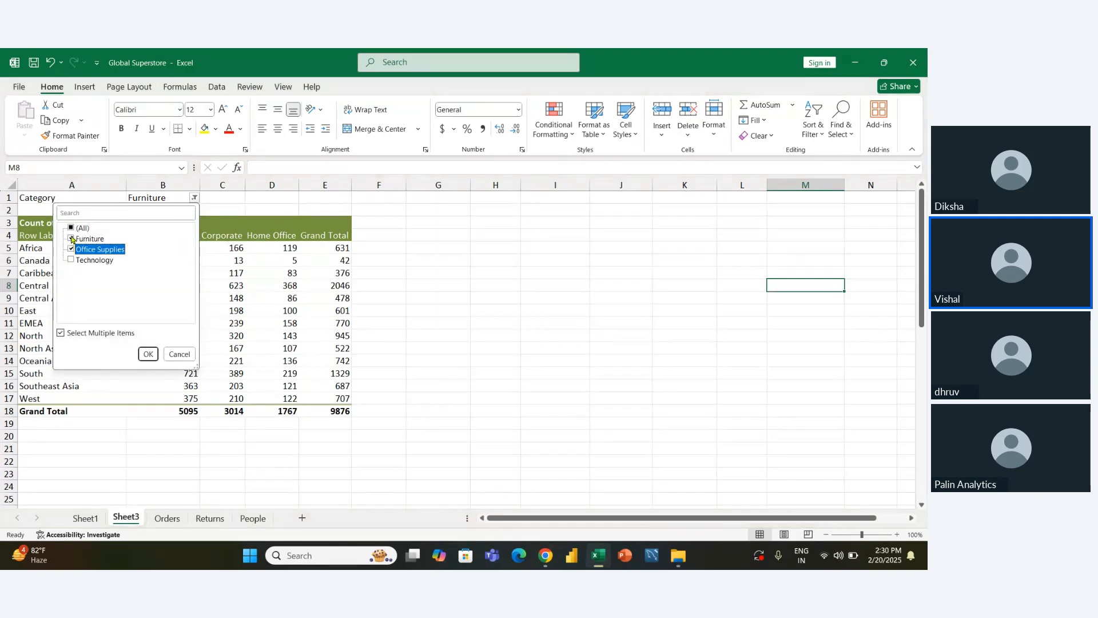
click(72, 239)
click(148, 354)
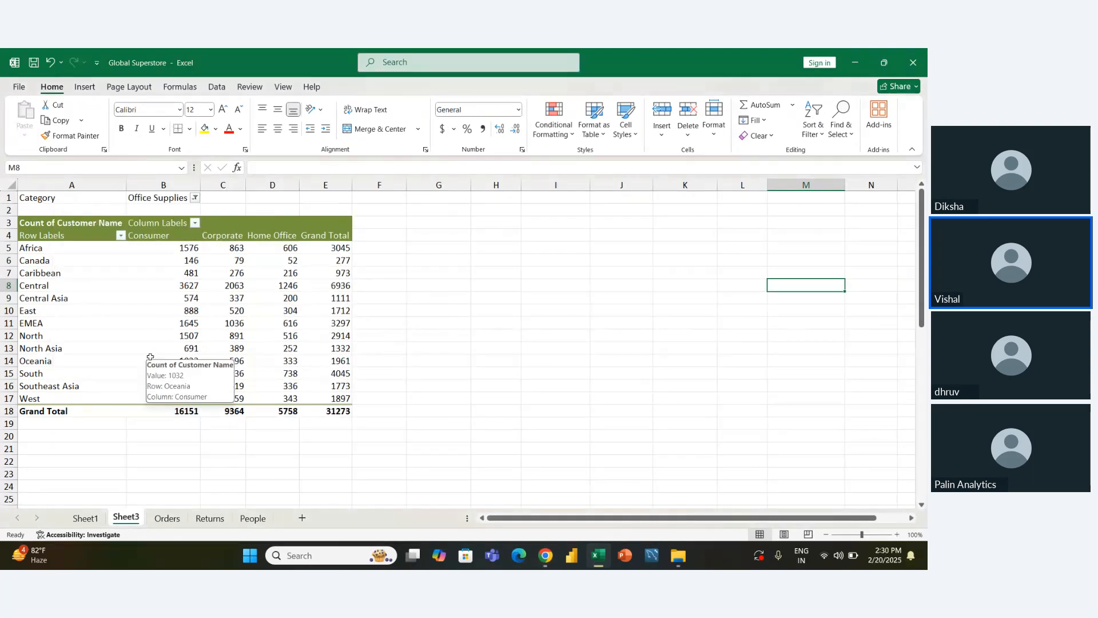
click(163, 322)
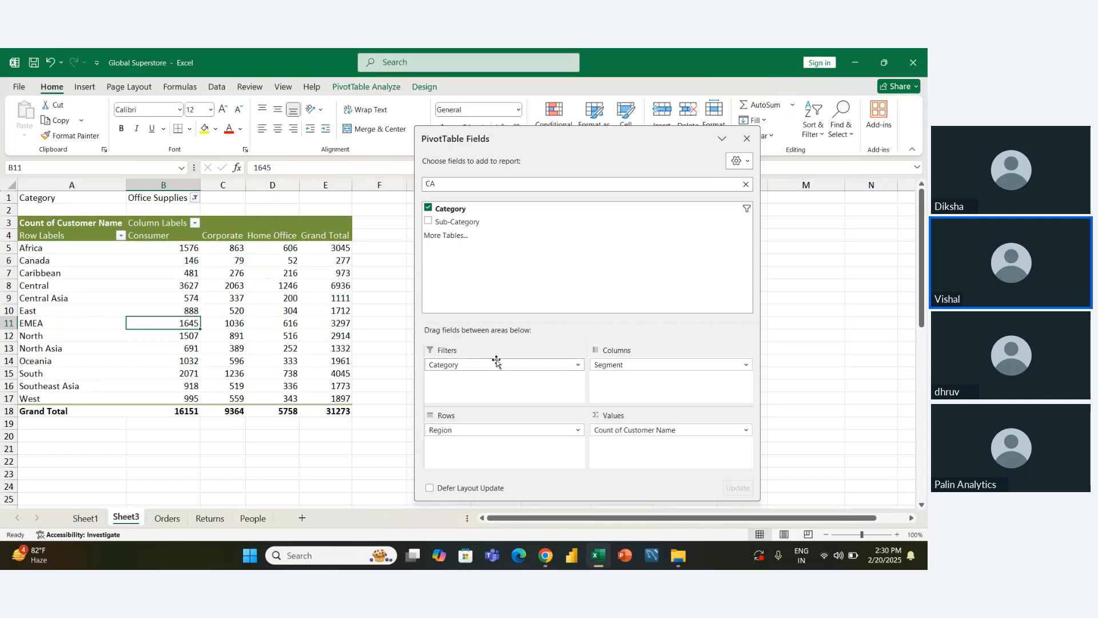
drag(493, 364, 367, 431)
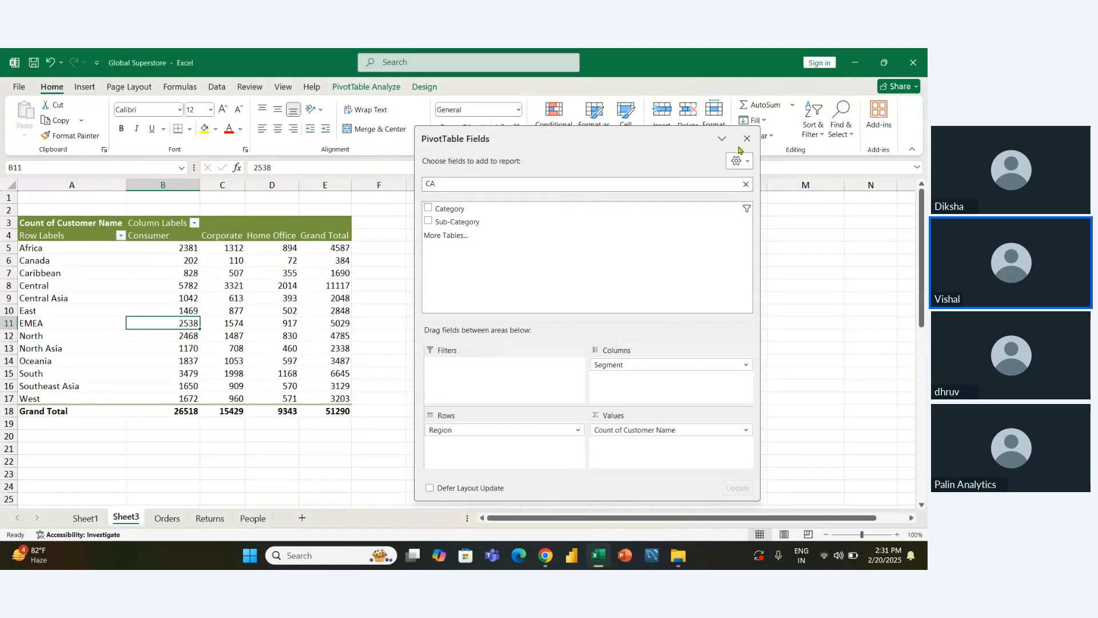
Step: Insert a slicer for Category, placed in the empty cells beside the PivotTable, and clear its filter
drag(675, 140, 762, 140)
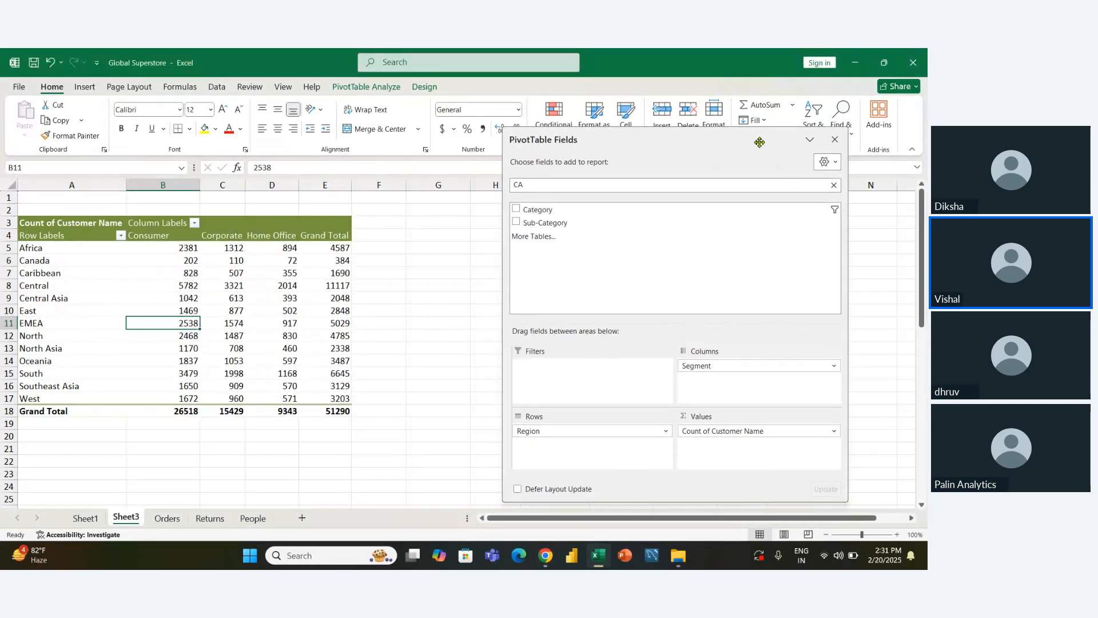
click(364, 89)
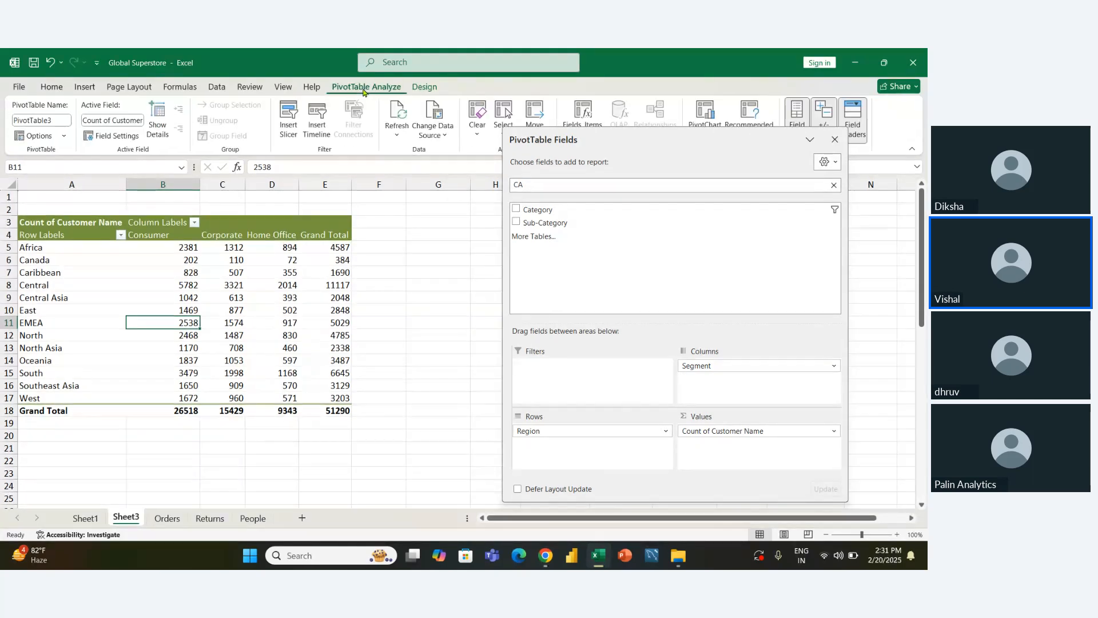
click(288, 131)
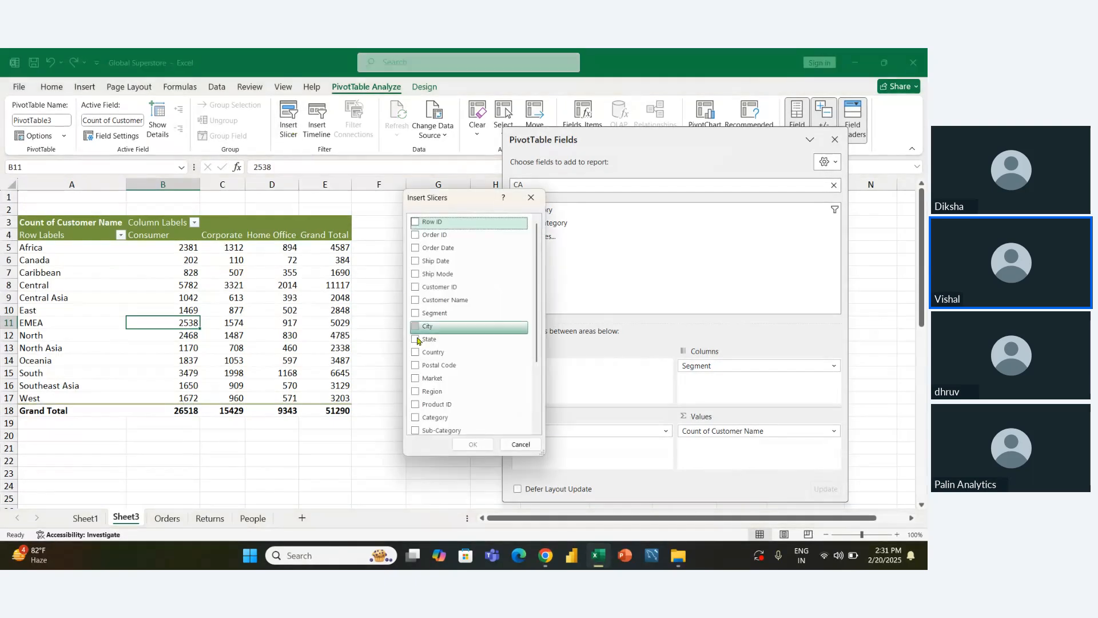
click(416, 418)
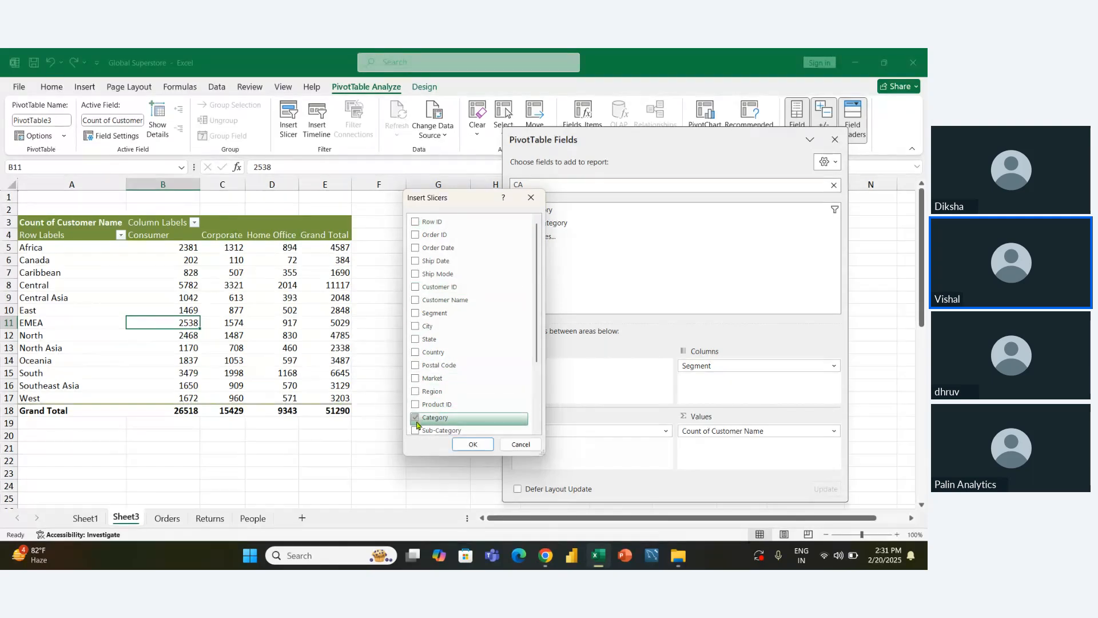
click(472, 444)
click(491, 323)
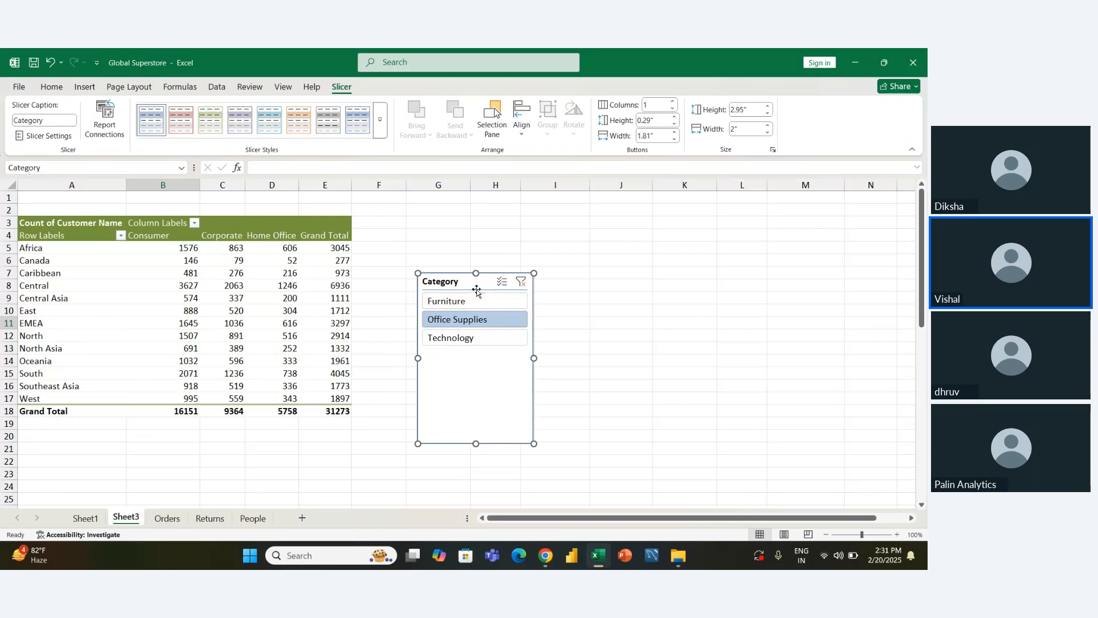
drag(476, 287, 558, 215)
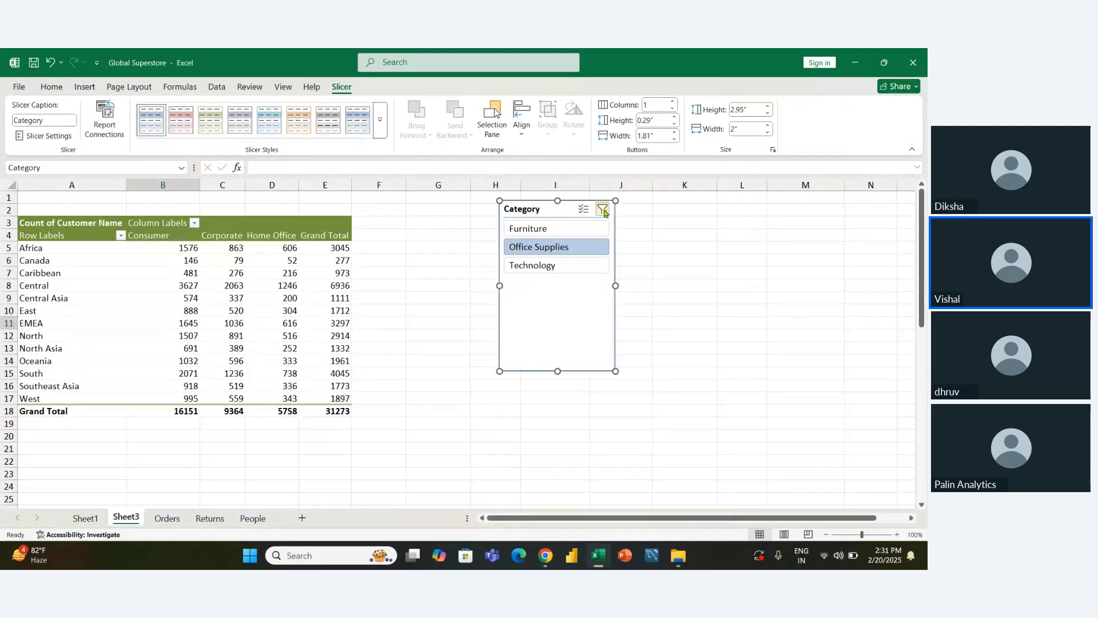
click(603, 209)
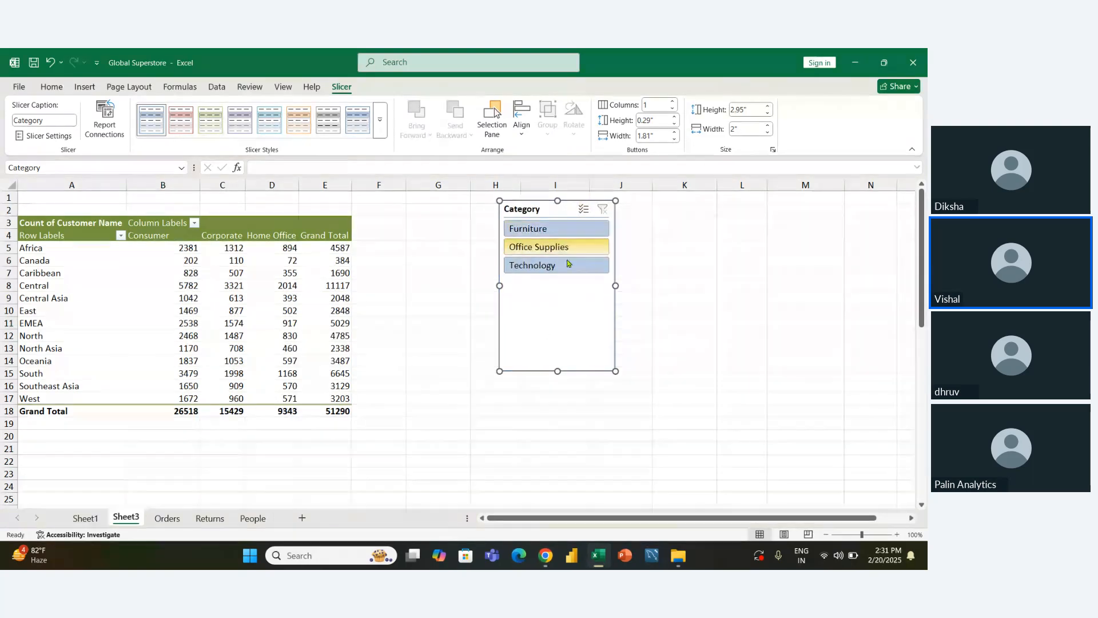
Step: Arrange the Category slicer in 3 columns and resize it to about 0.68" high by 4.75" wide
drag(611, 369, 774, 225)
drag(698, 201, 654, 224)
click(623, 104)
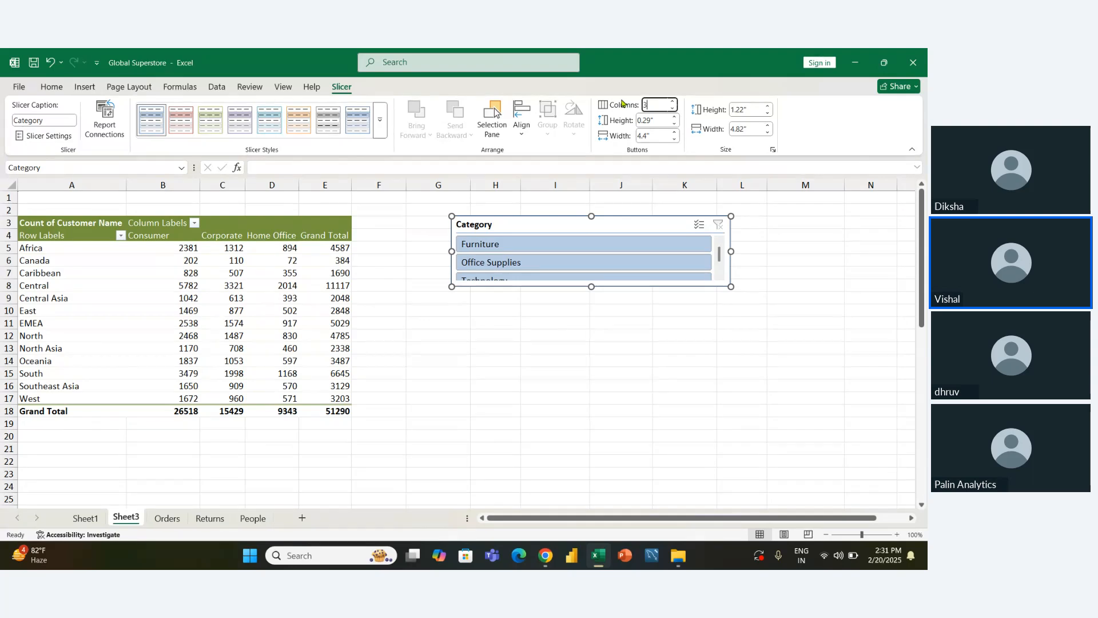
text(3)
click(785, 262)
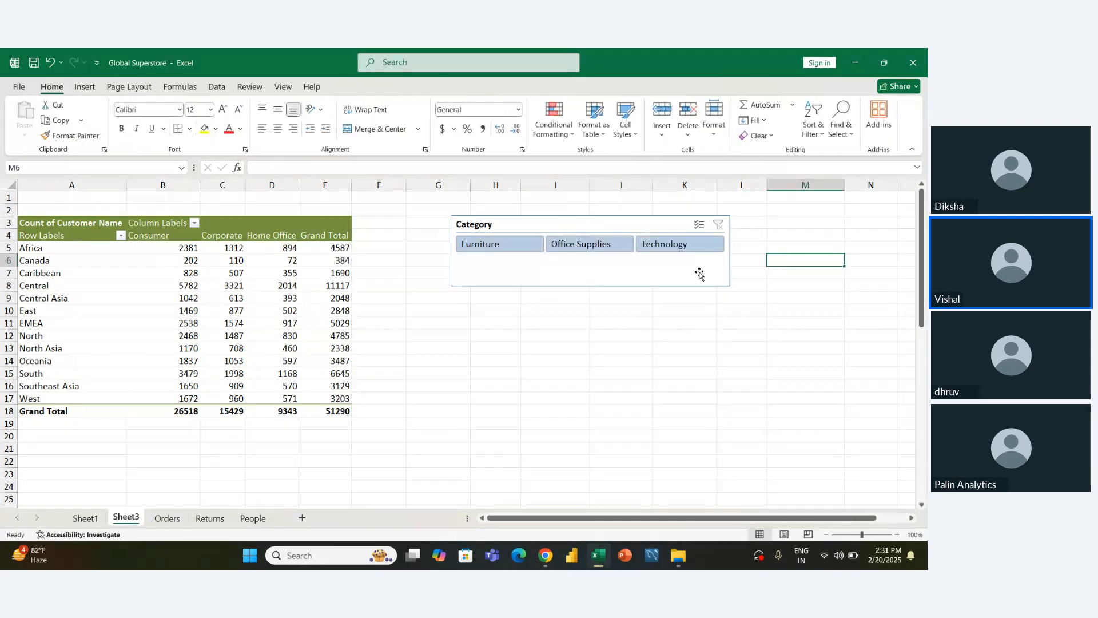
click(701, 270)
drag(731, 286, 726, 254)
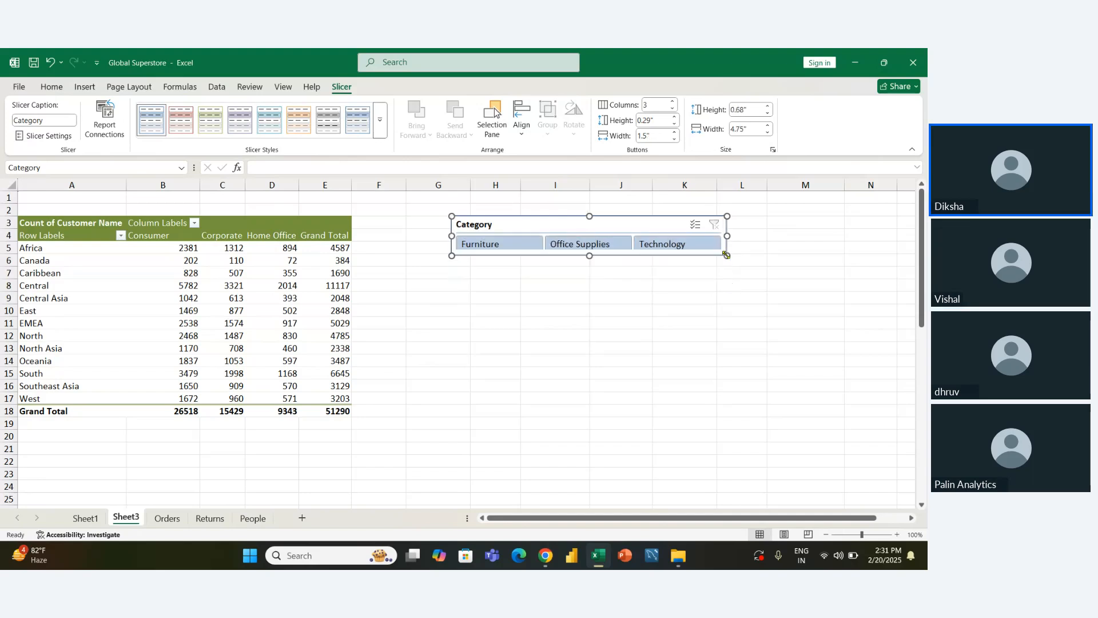
Step: Apply a solid orange style to the Category slicer
click(380, 119)
click(293, 185)
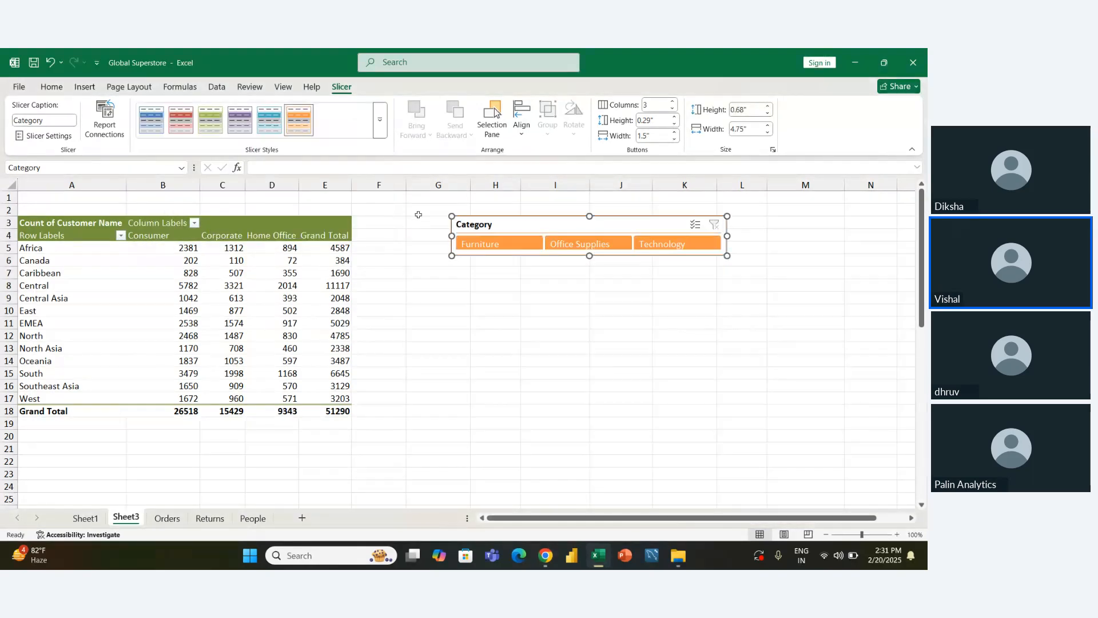
Step: Apply the orange style from the first row of the Medium group to the PivotTable
click(295, 284)
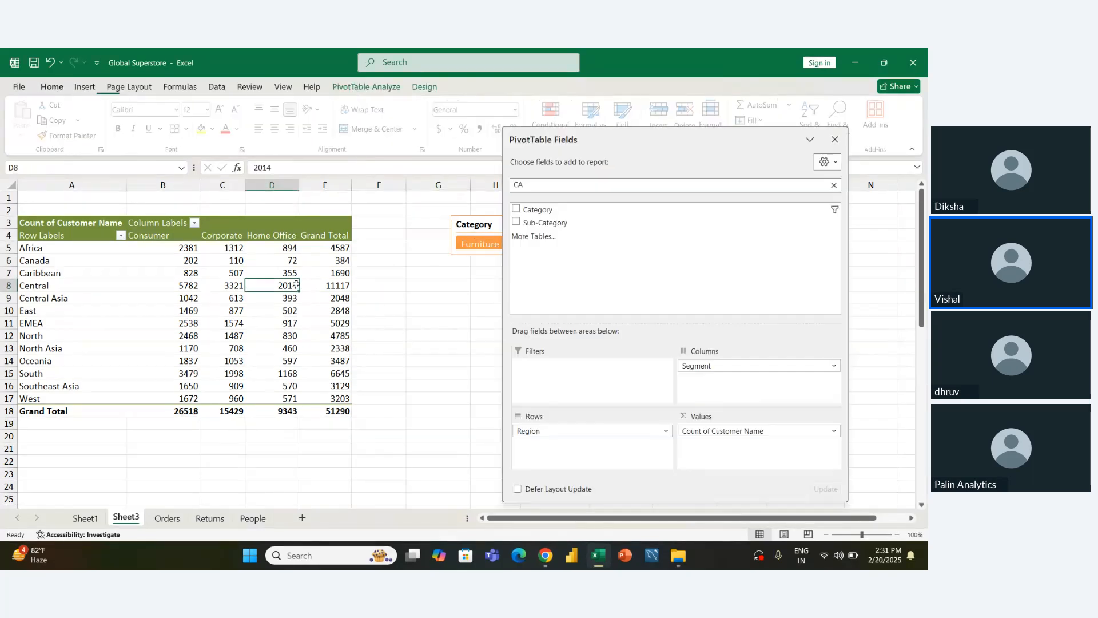
click(416, 89)
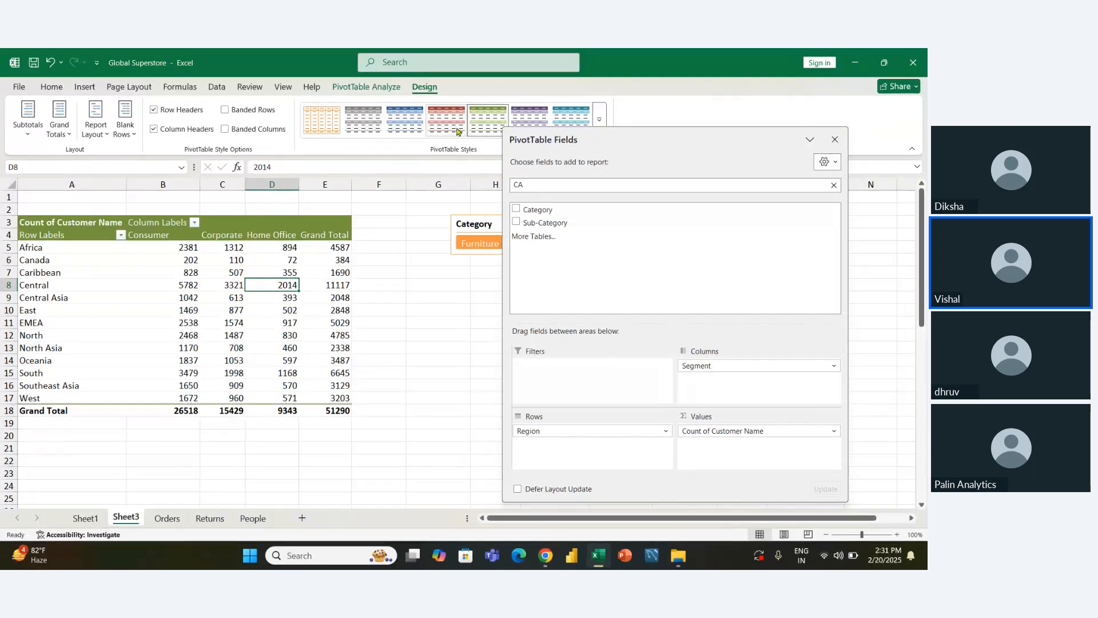
click(599, 118)
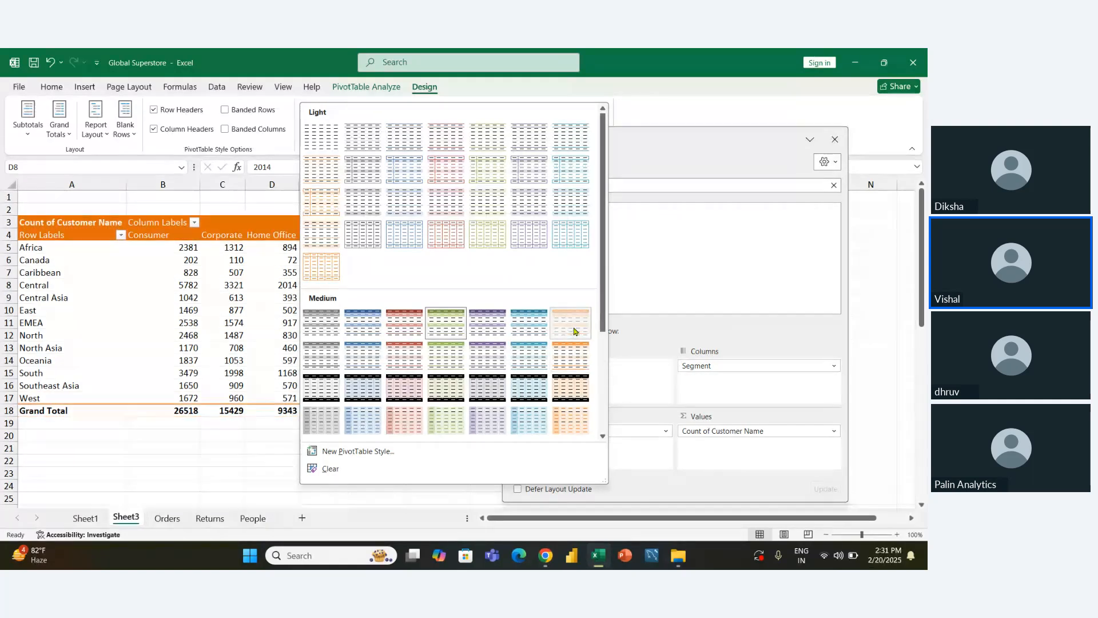
click(573, 330)
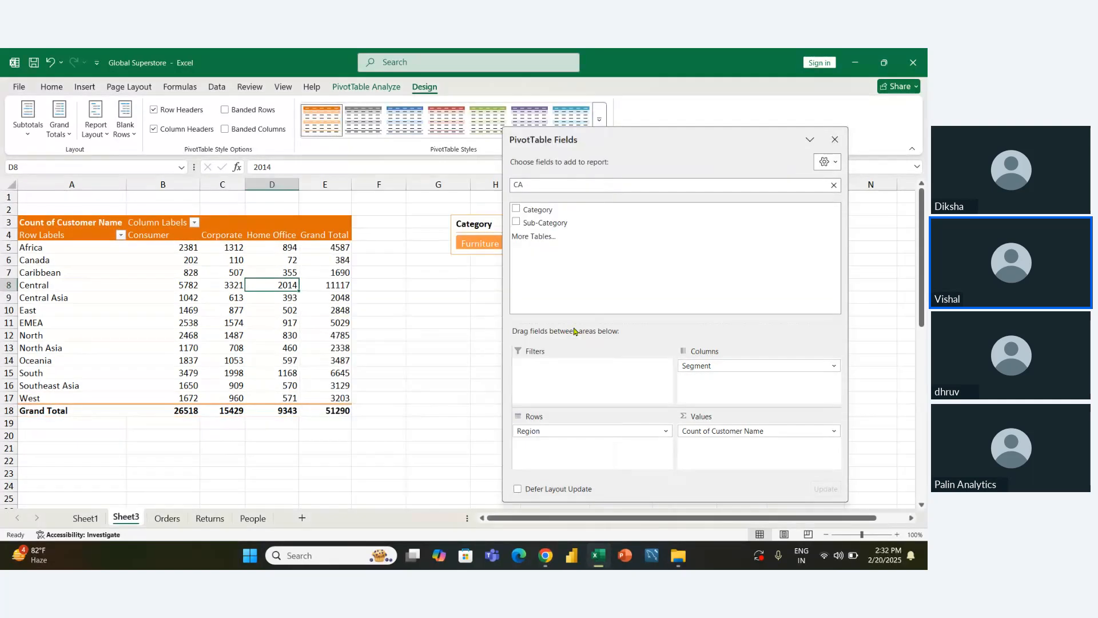
Step: Close the PivotTable field list, shift the Category slicer slightly, and enlarge it to about 0.86" high by 4.97" wide
click(835, 140)
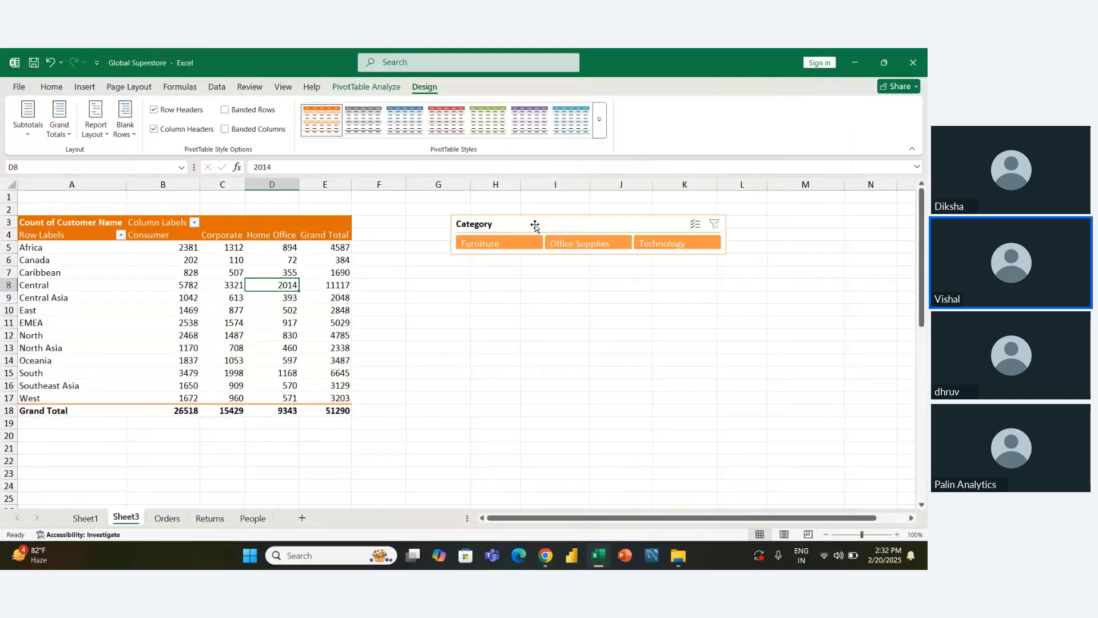
drag(532, 216, 526, 210)
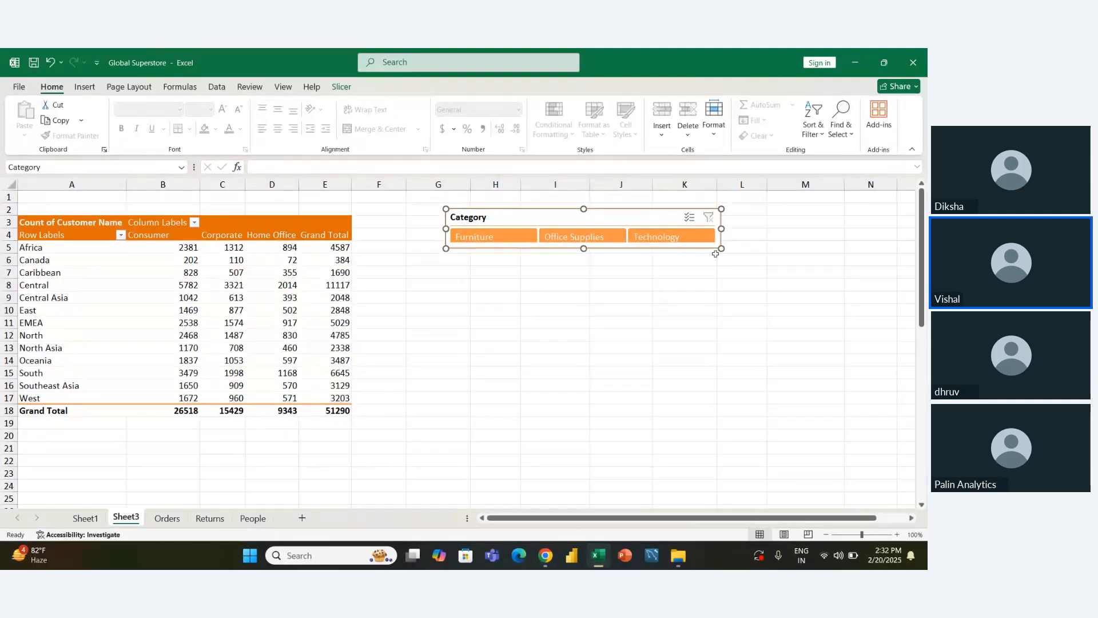
drag(720, 252, 733, 258)
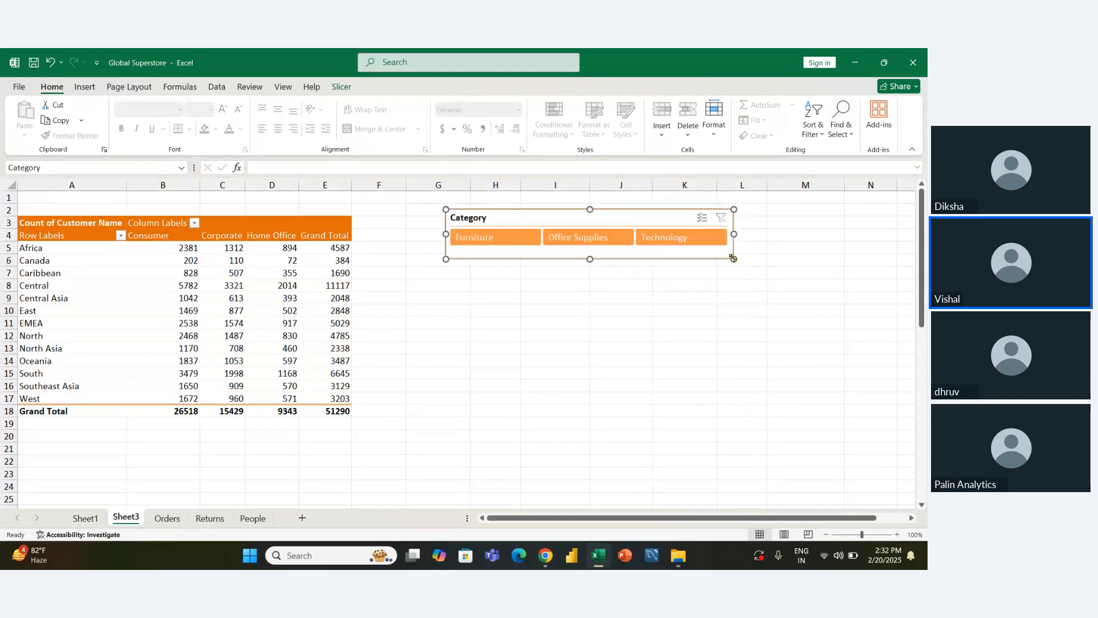
Step: Filter the PivotTable with the slicer by Furniture, Office Supplies and Technology in turn, and clear the slicer filter
click(513, 246)
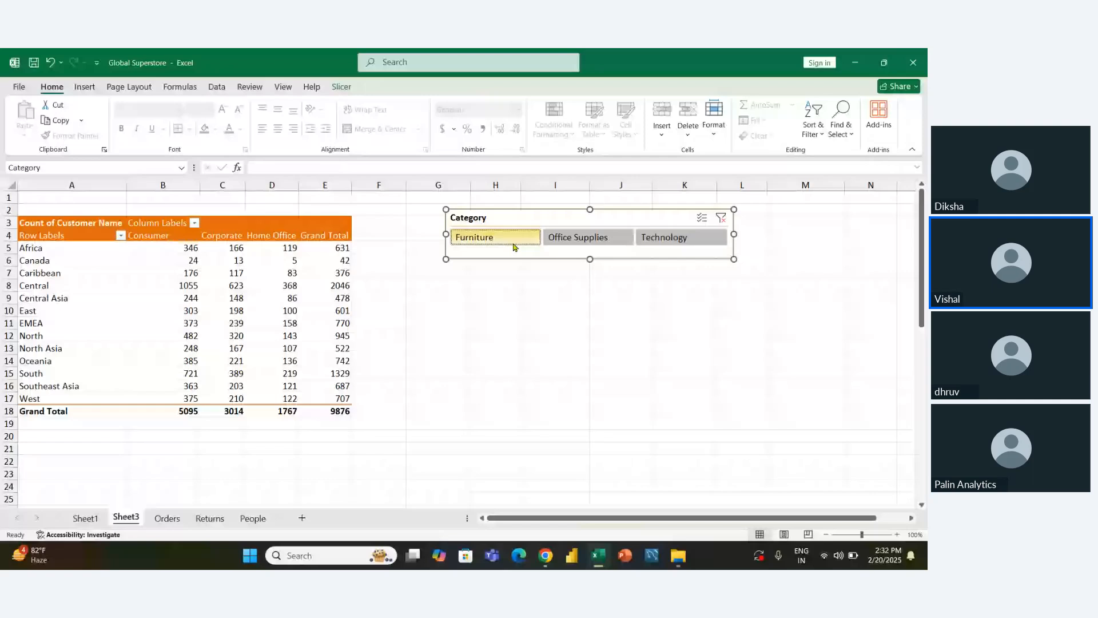
click(574, 241)
click(654, 247)
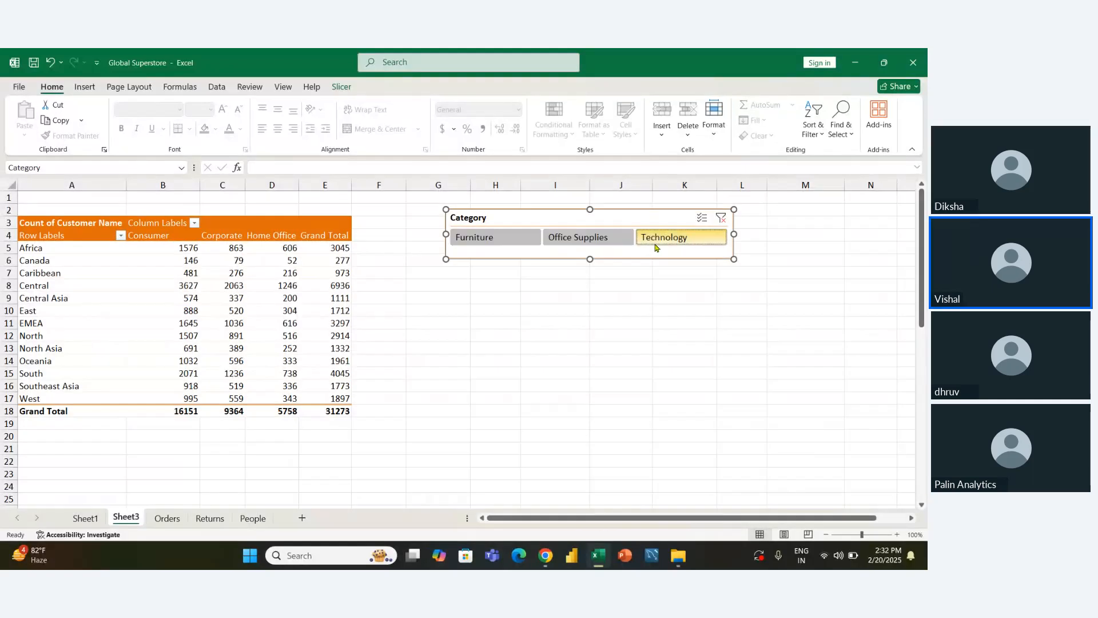
click(597, 238)
click(509, 246)
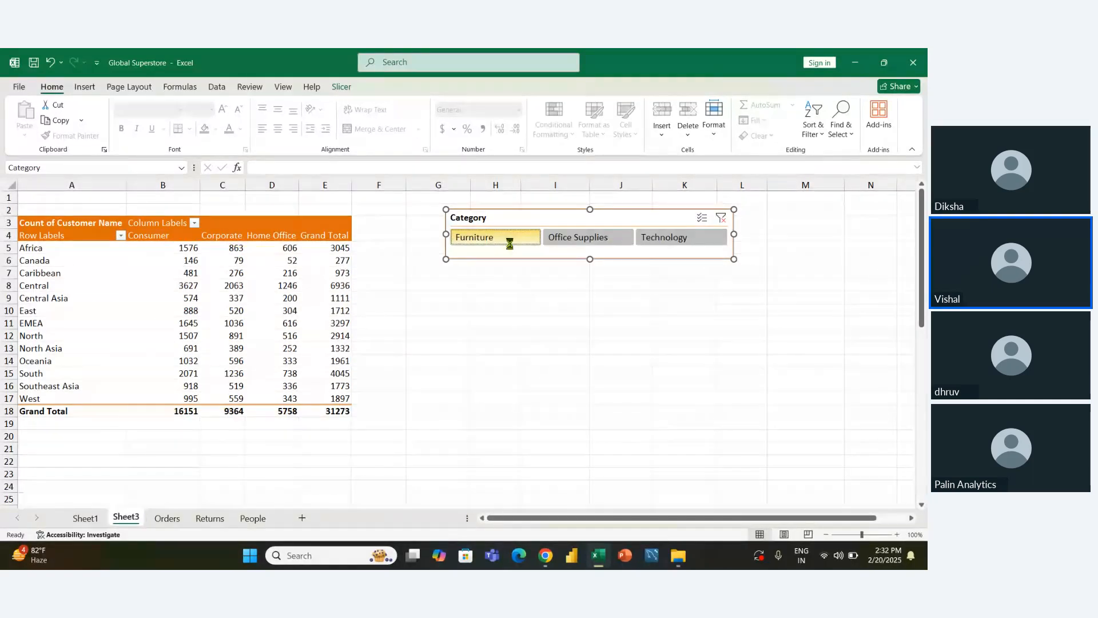
click(719, 221)
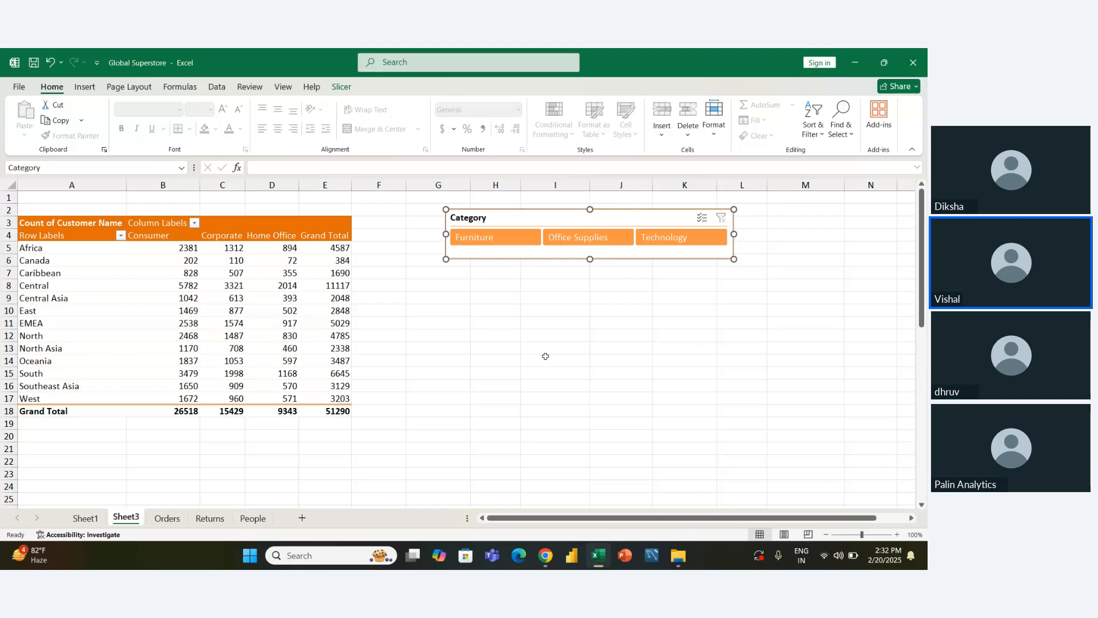
Step: Reposition the Category slicer closer to the PivotTable, around columns G to K and level with its header rows
drag(578, 217, 518, 229)
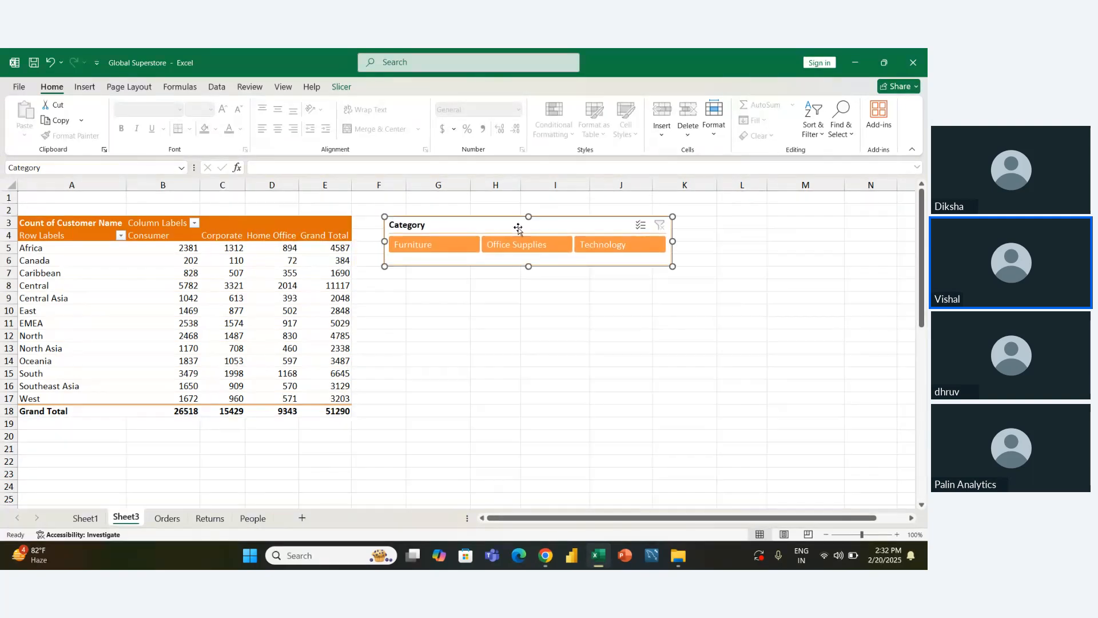
click(352, 87)
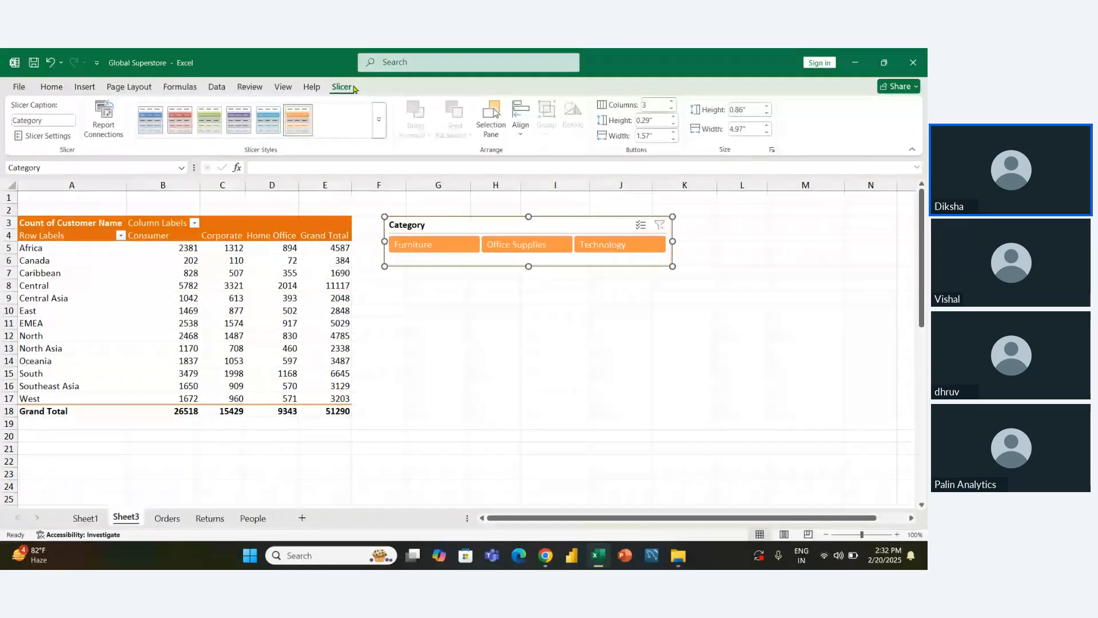
click(441, 337)
click(274, 311)
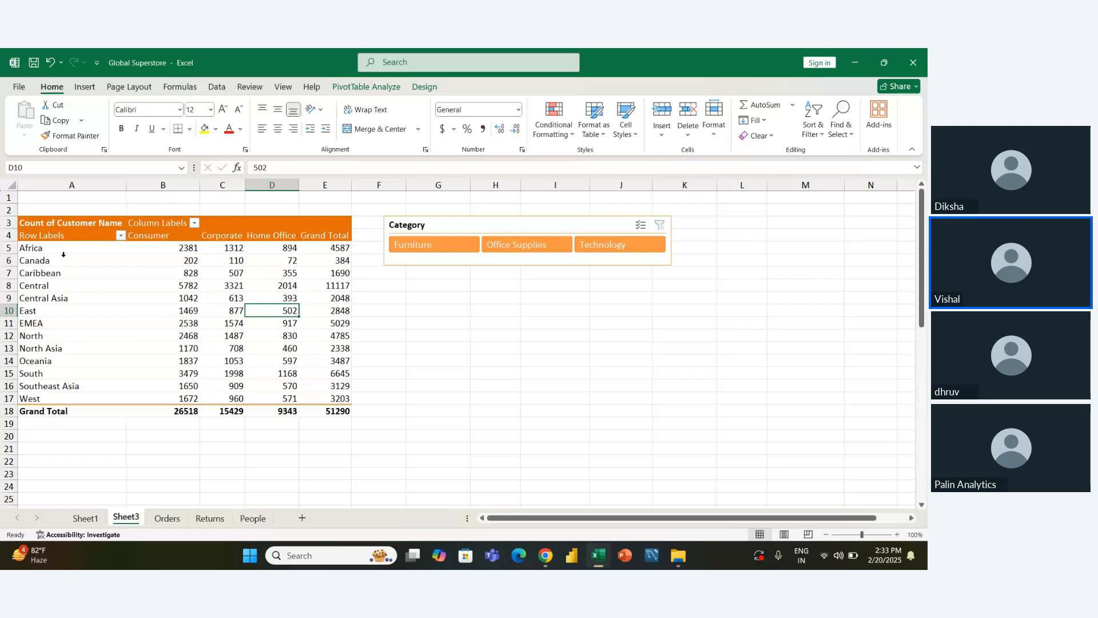
click(180, 258)
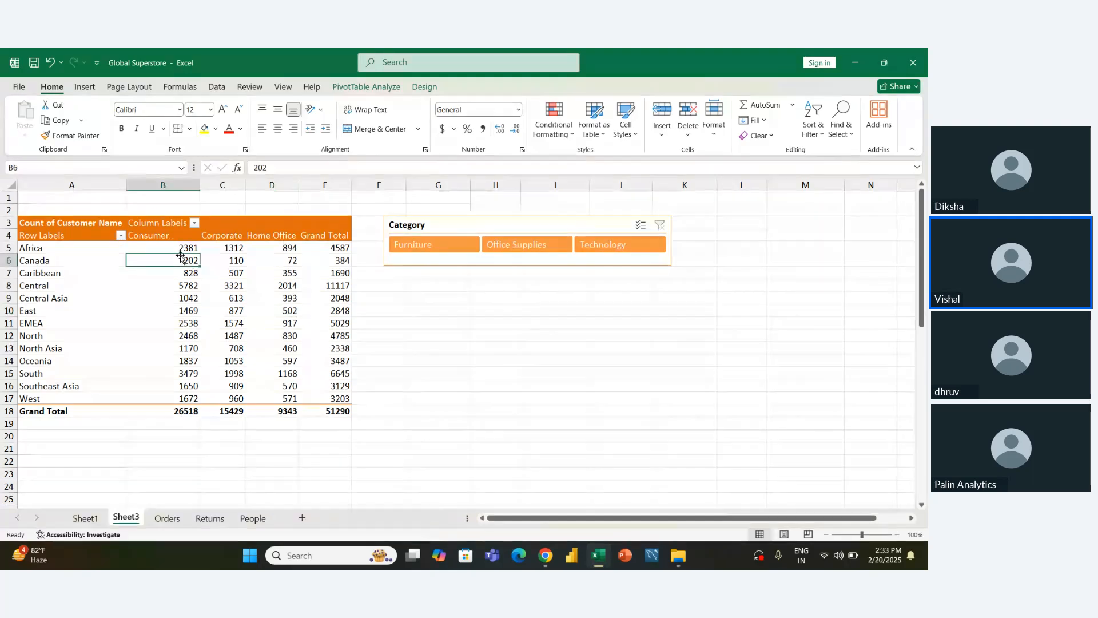
click(185, 246)
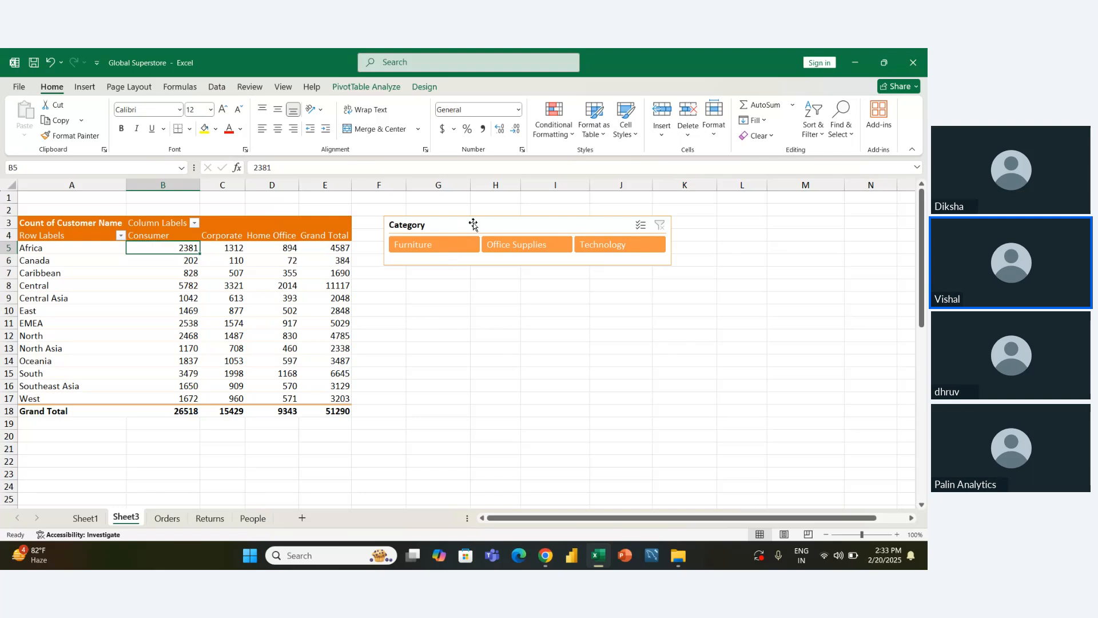
drag(473, 224, 501, 229)
click(325, 248)
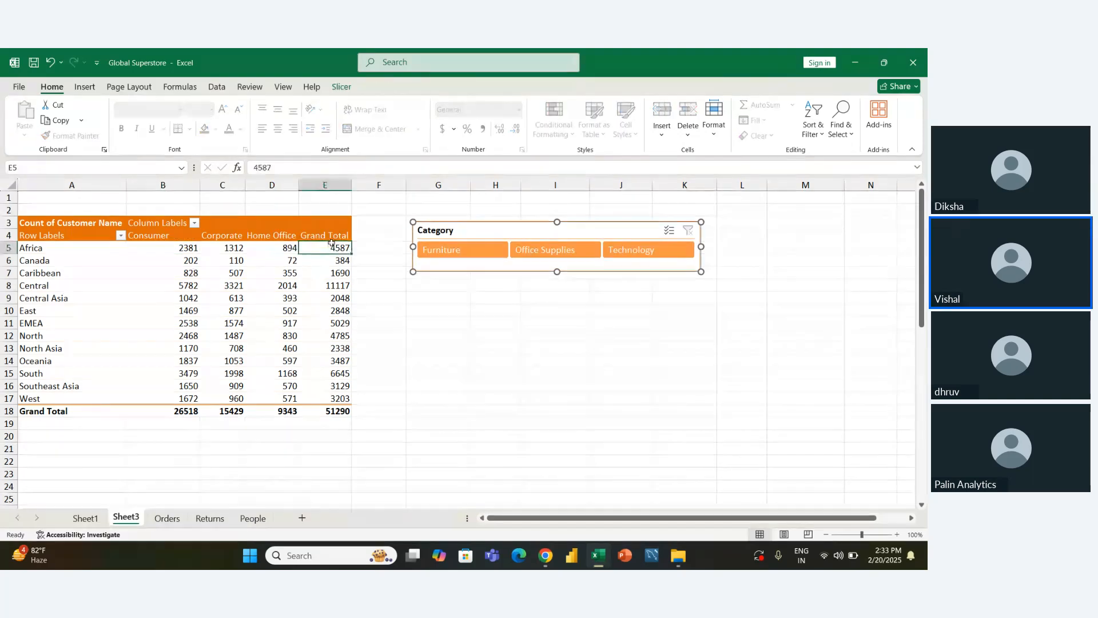
click(365, 88)
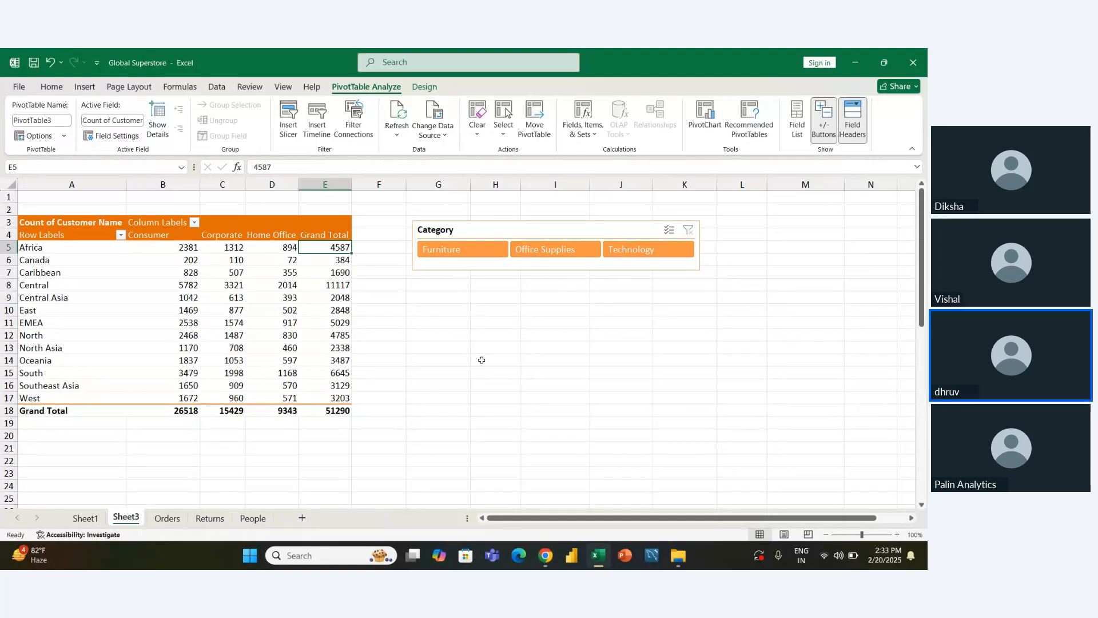
key(Down)
key(Left)
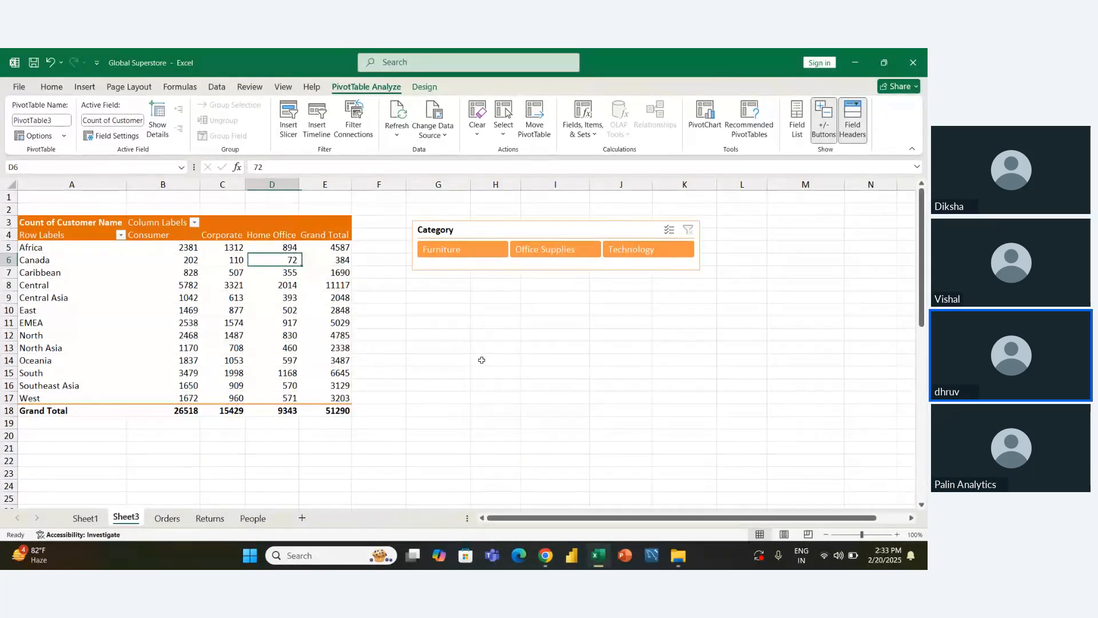
key(Down)
key(Down)
key(Down)
key(Down)
key(Down)
key(Down)
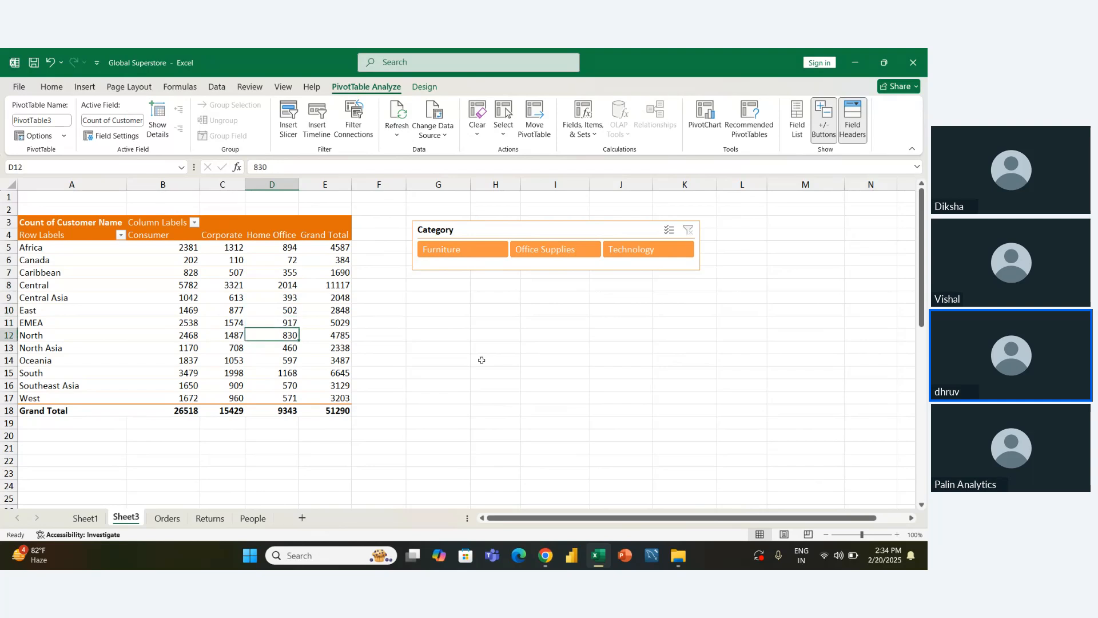
key(Left)
key(Left)
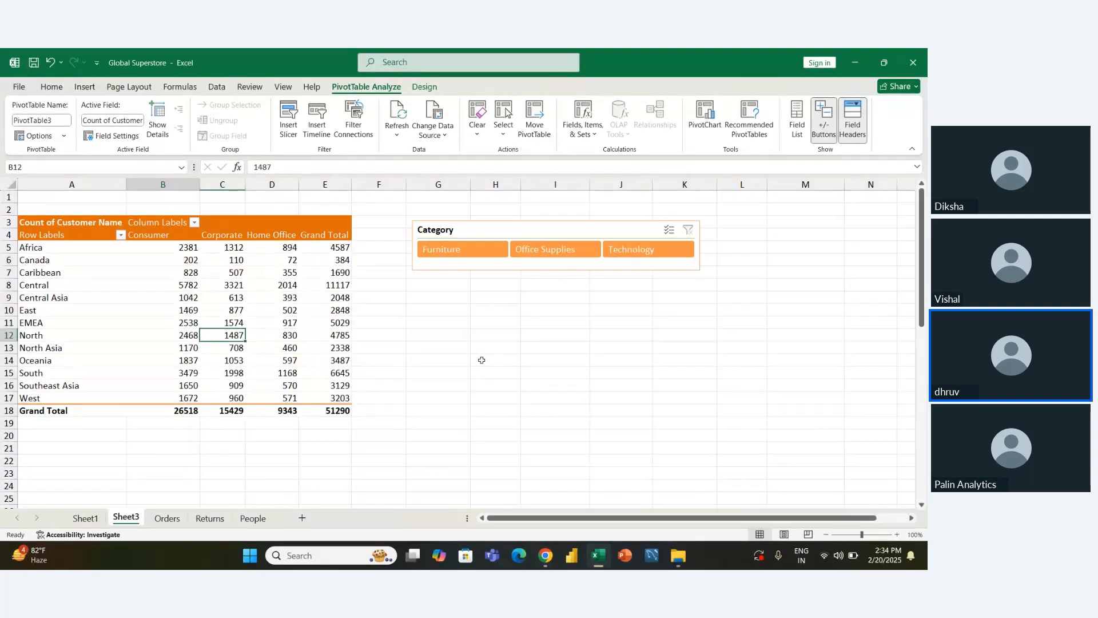
key(Right)
Step: Look over the source data in the Orders and Returns sheets, and return to the PivotTable on Sheet3
click(173, 522)
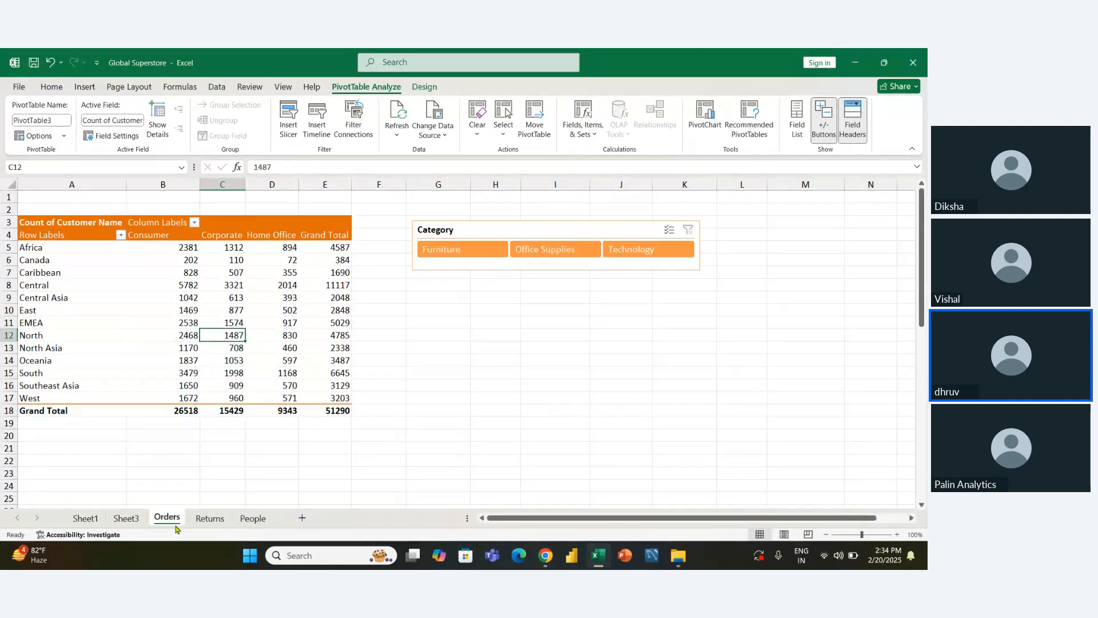
click(280, 261)
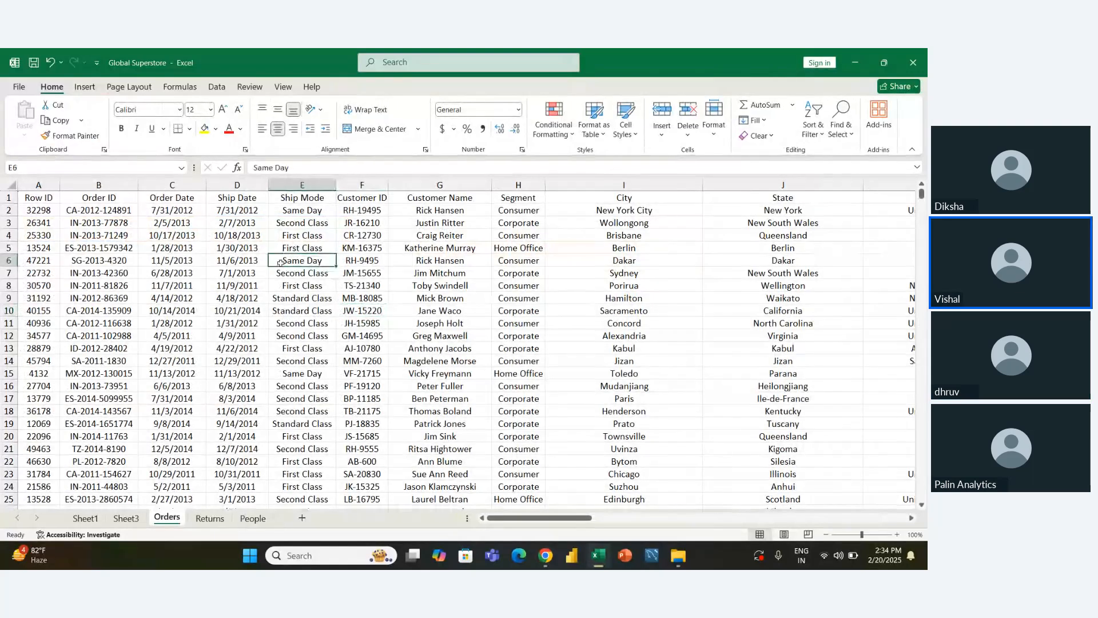
click(197, 519)
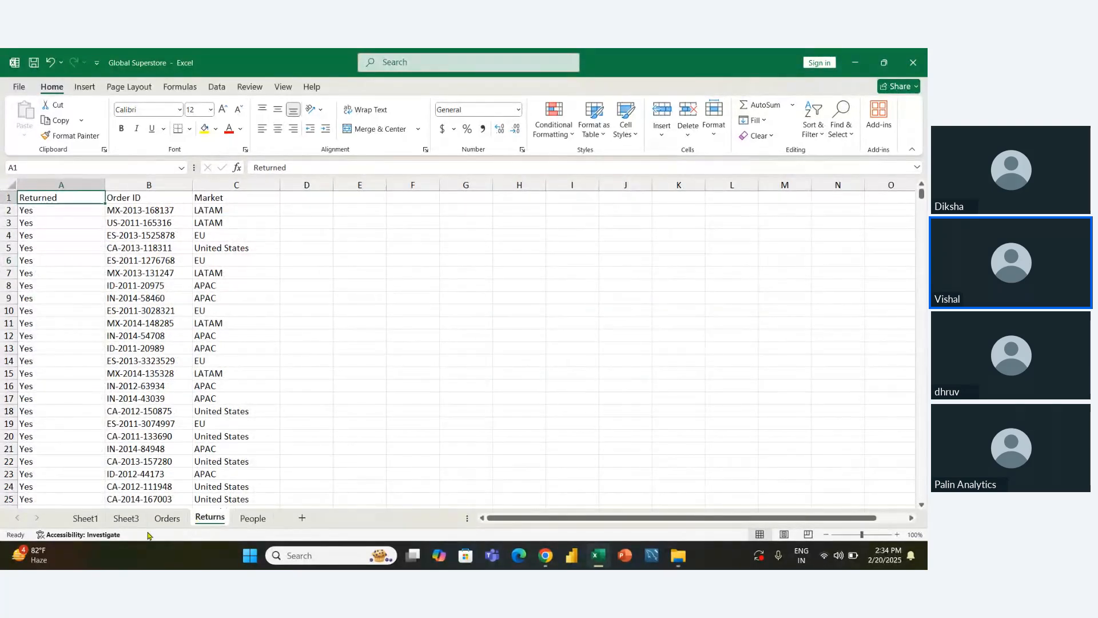
click(126, 520)
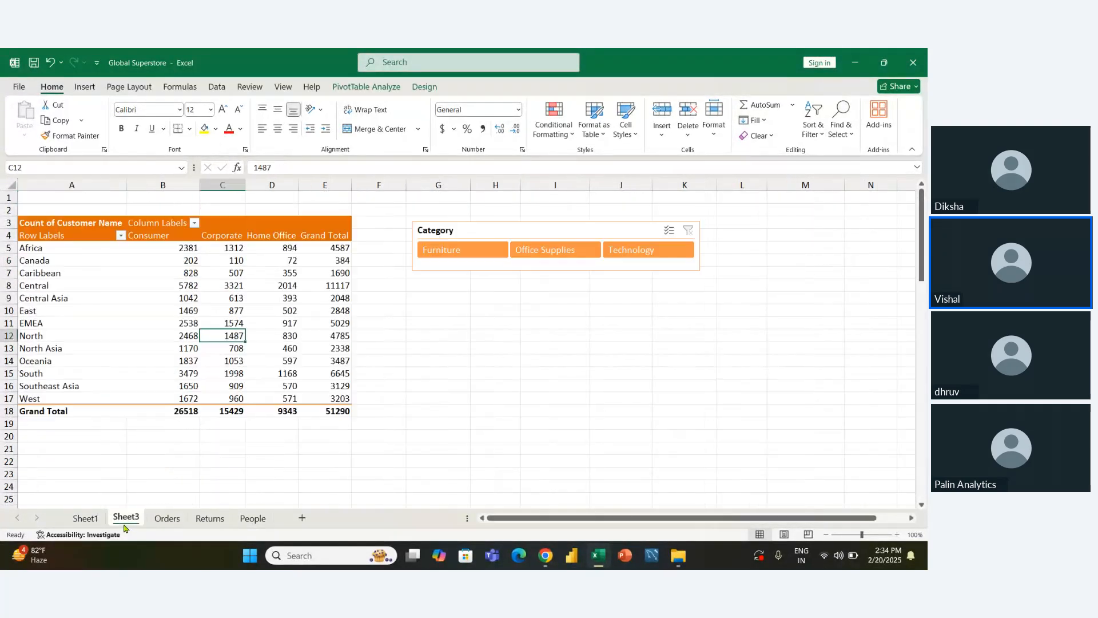
Step: Refresh the PivotTable on Sheet3 from its source data, checking the Orders sheet between refreshes
click(261, 275)
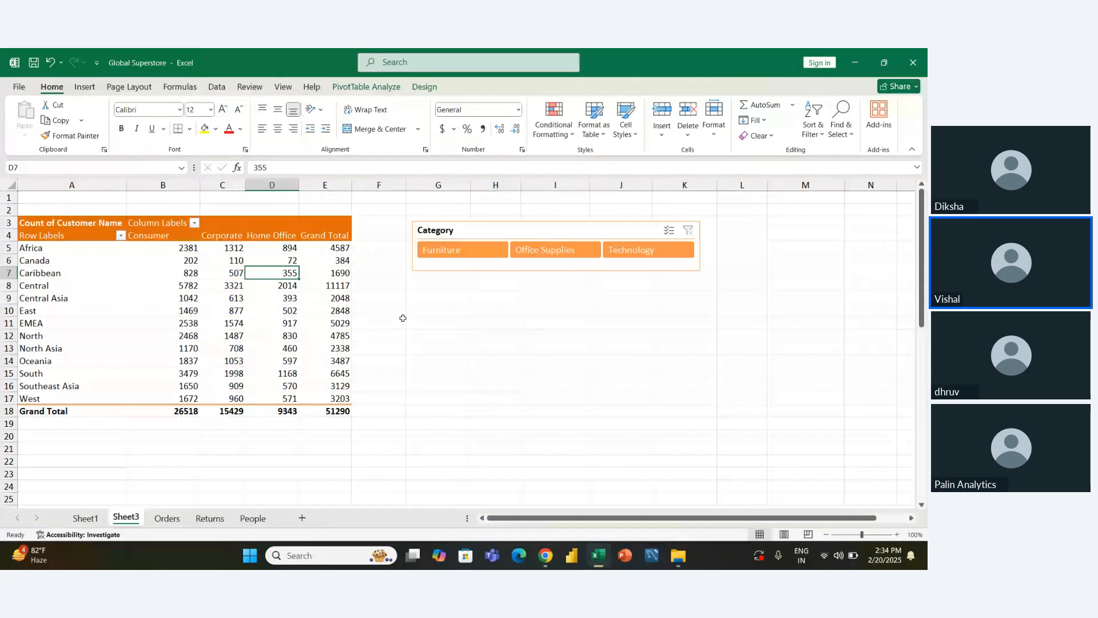
click(351, 86)
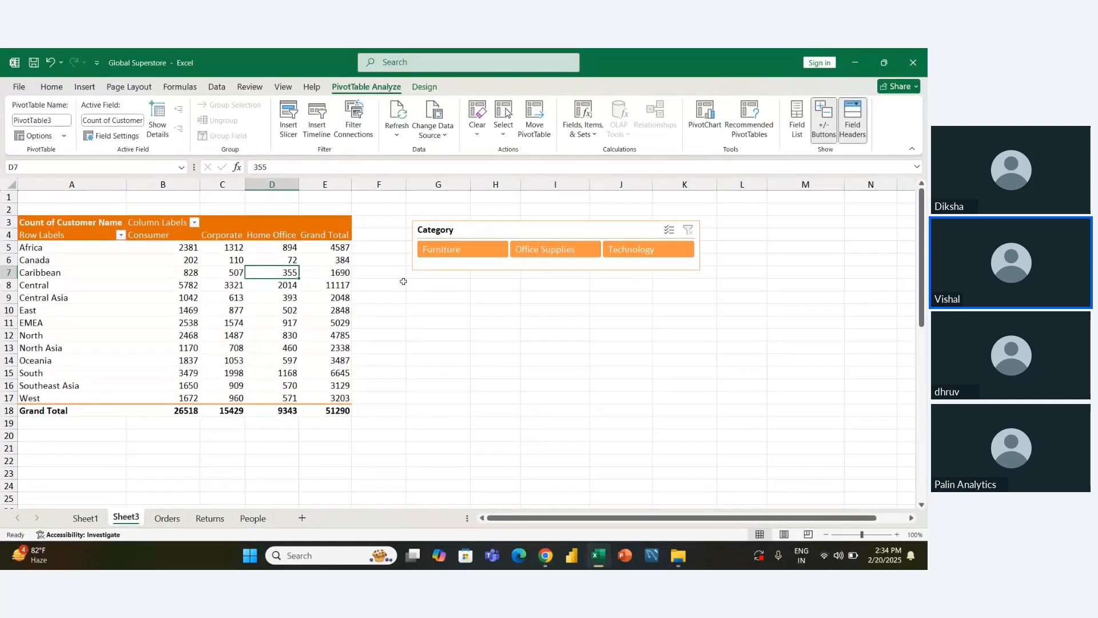
click(399, 117)
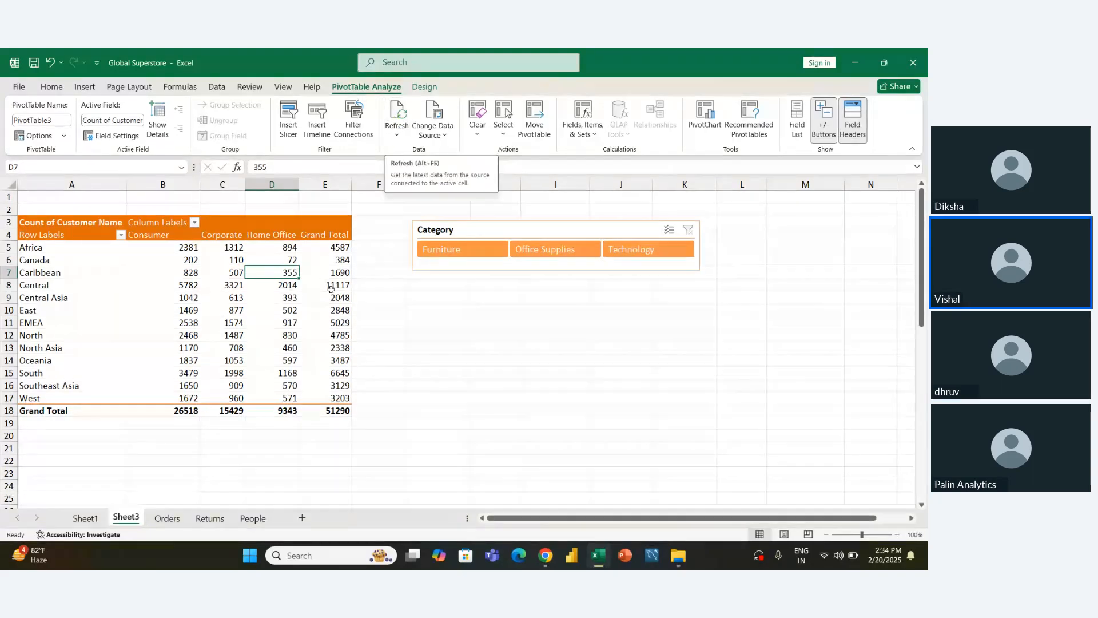
click(165, 519)
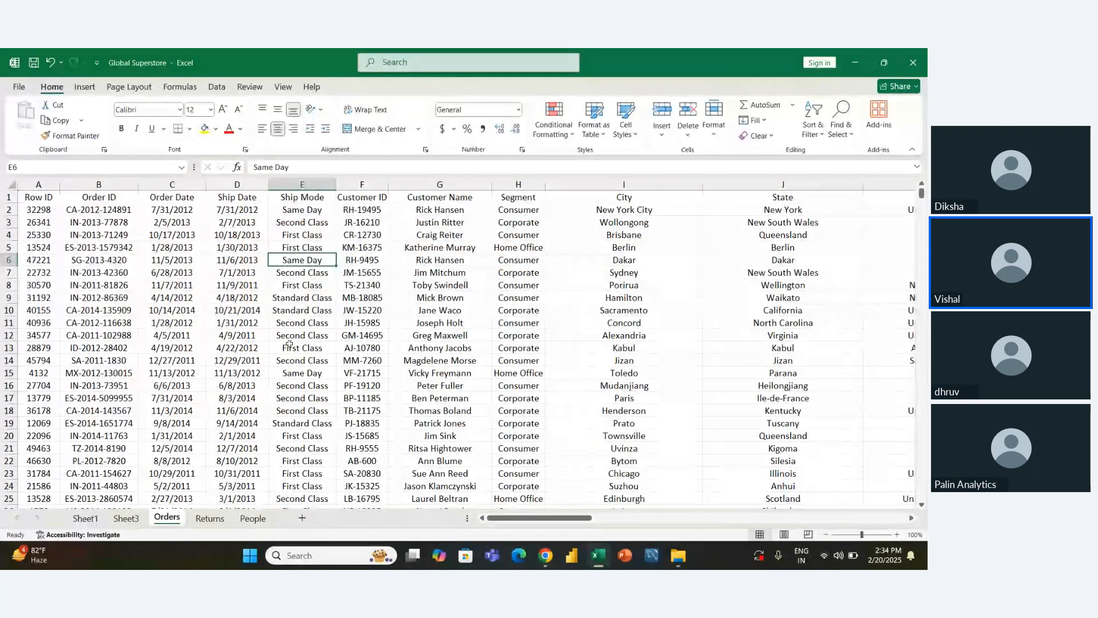
click(126, 517)
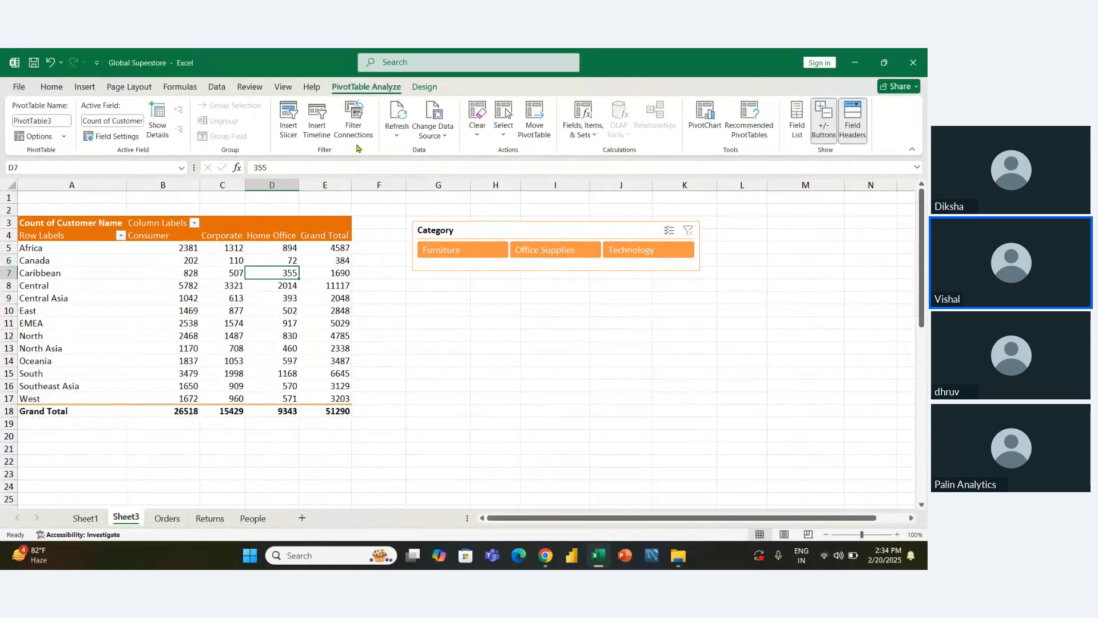
click(395, 111)
click(397, 113)
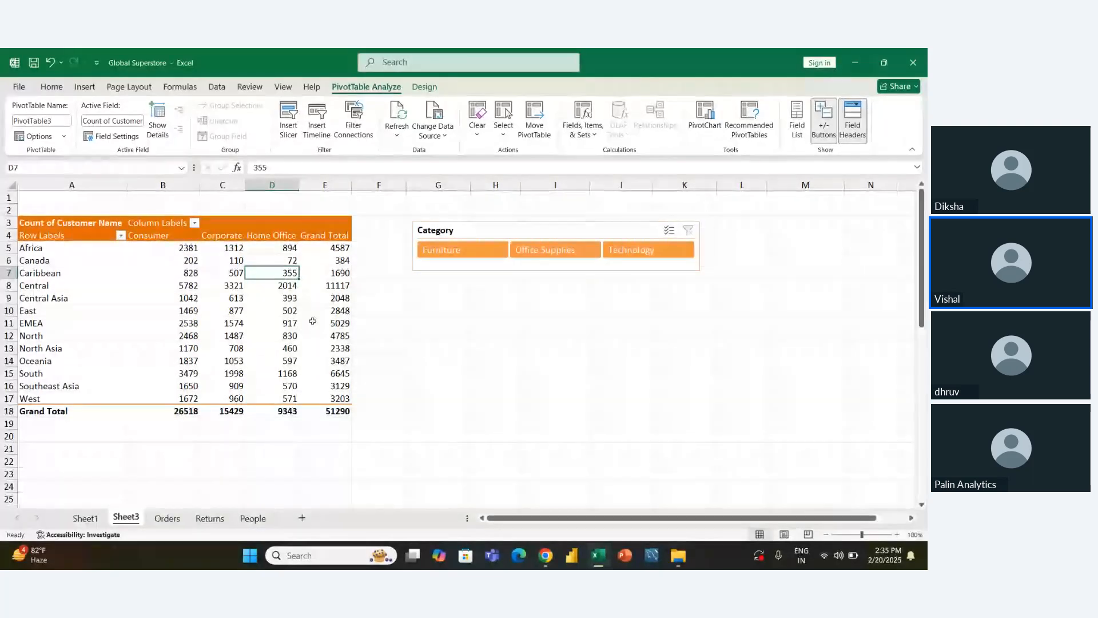
Step: Show the PivotTable field list again, shift it aside, and clear its search so all fields are listed
click(335, 324)
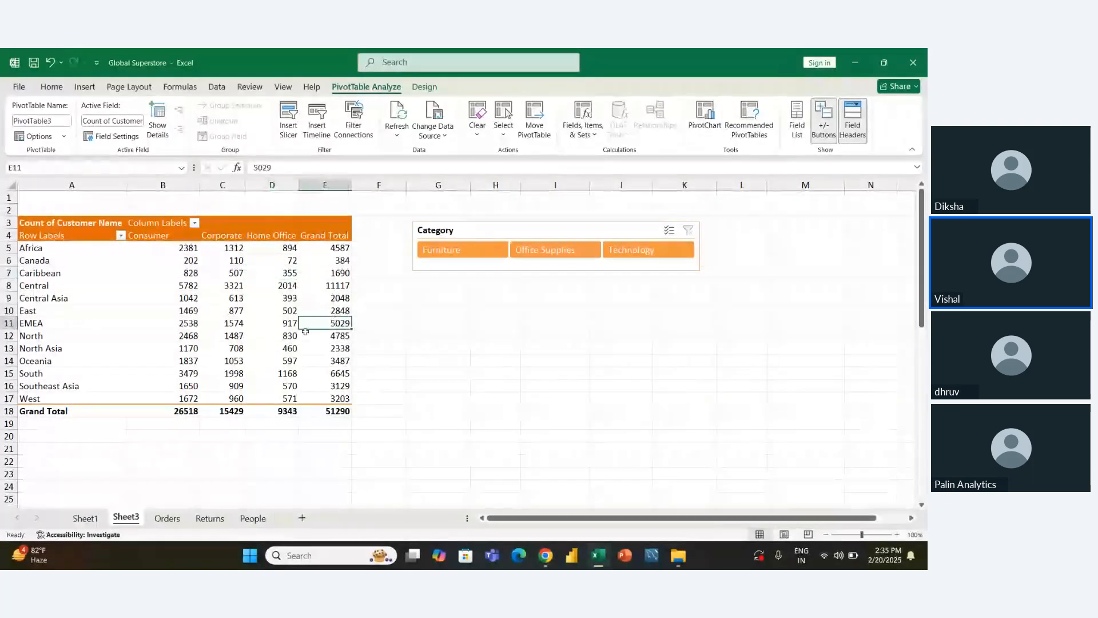
click(224, 285)
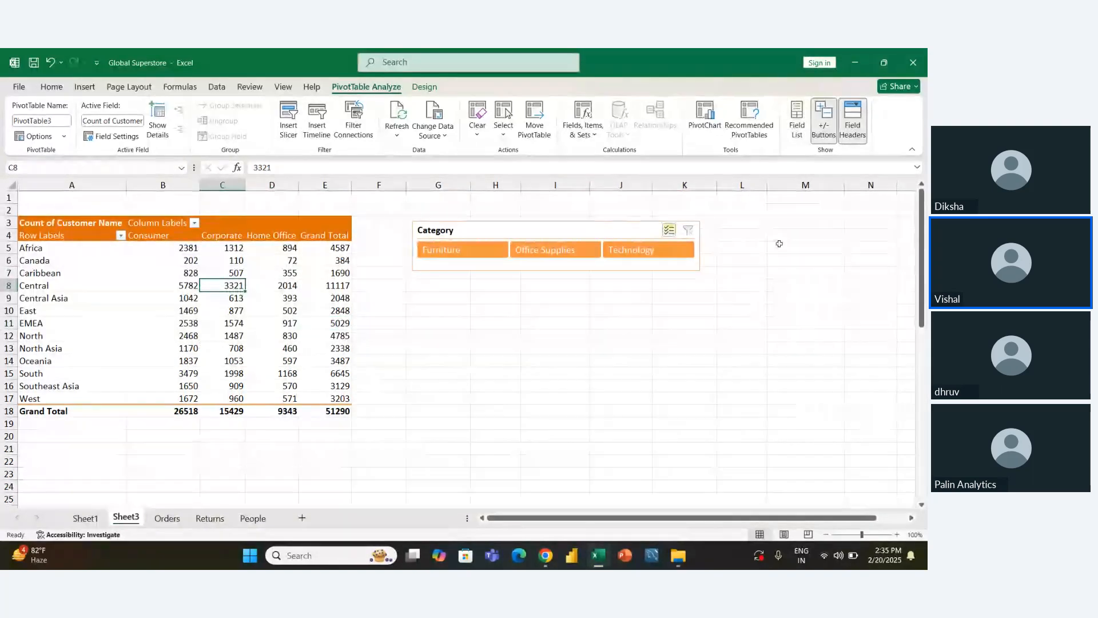
click(798, 141)
drag(713, 149, 743, 150)
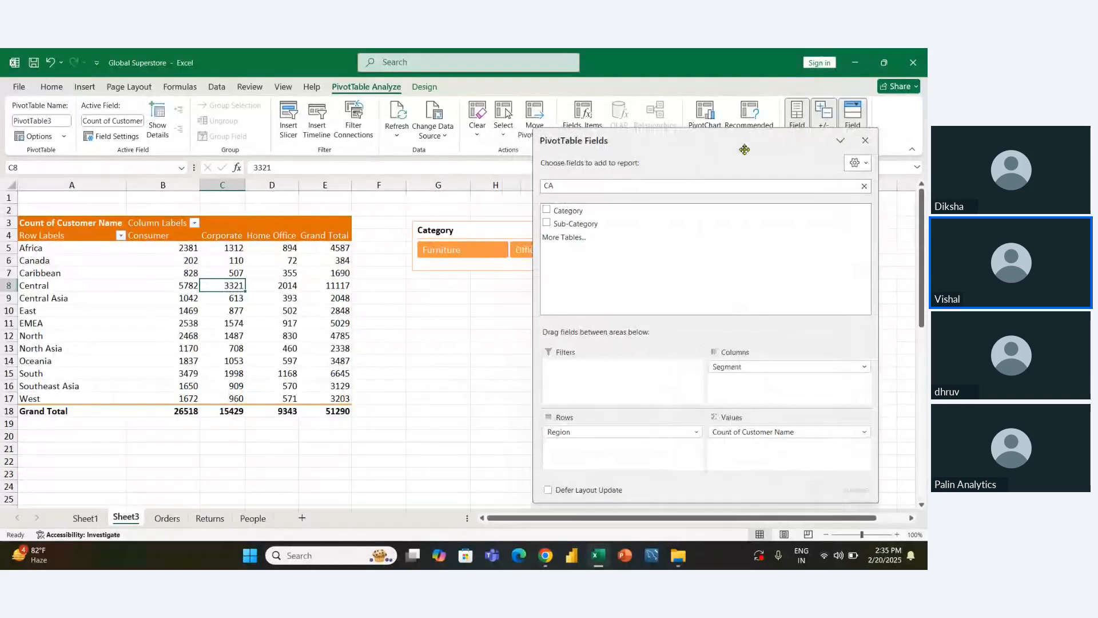
click(864, 186)
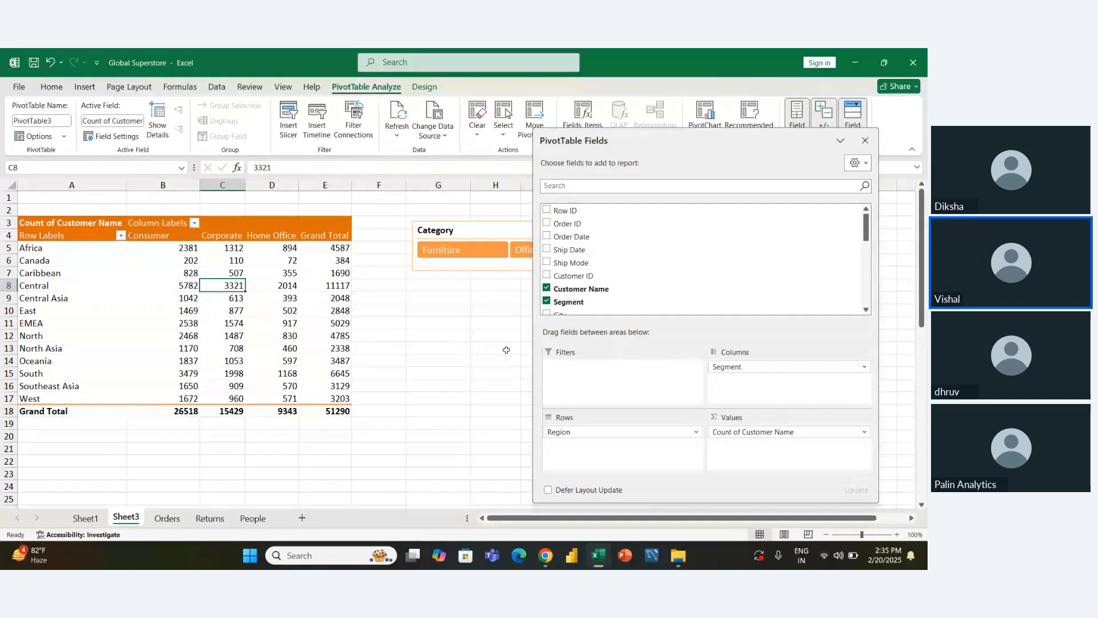
Step: Select the whole PivotTable on Sheet3 and move it within the existing worksheet so it starts at cell B3
key(Down)
key(ctrl+a)
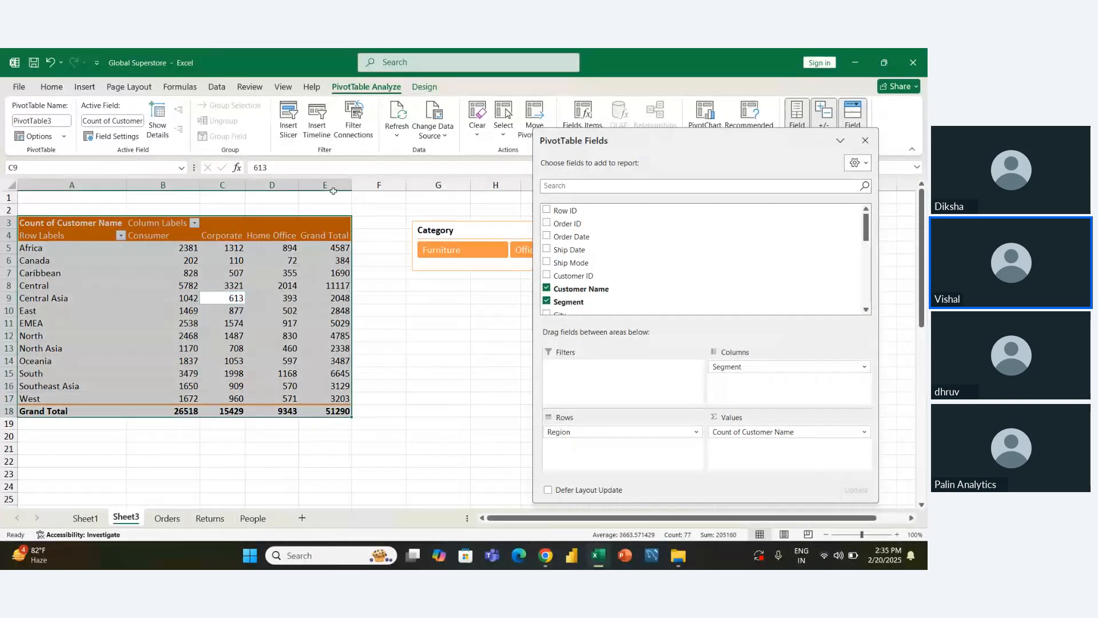
click(536, 121)
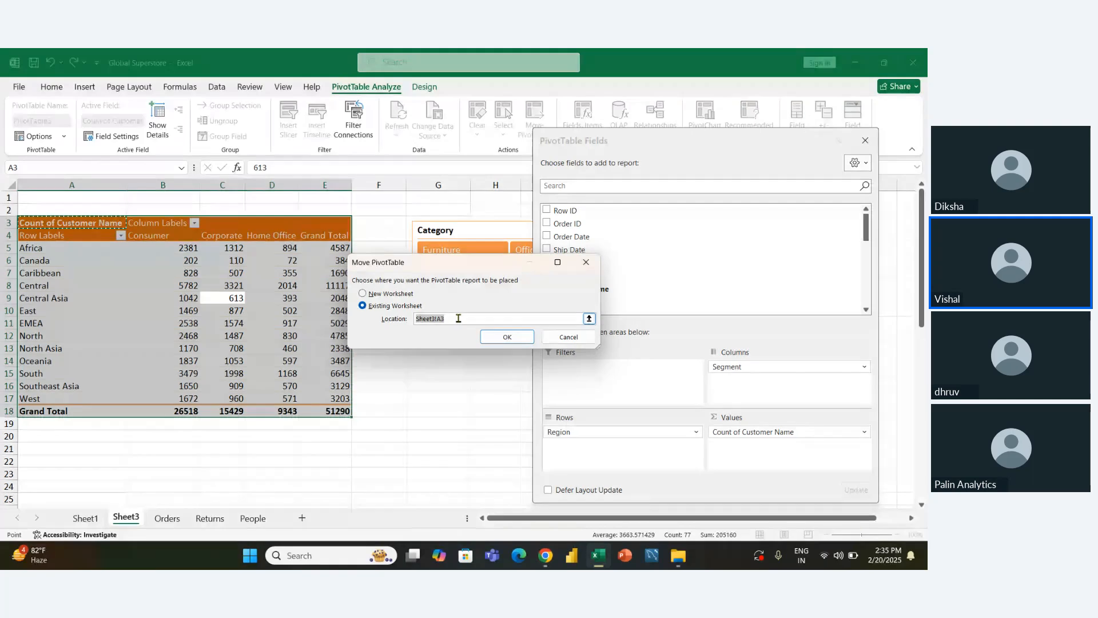
click(458, 318)
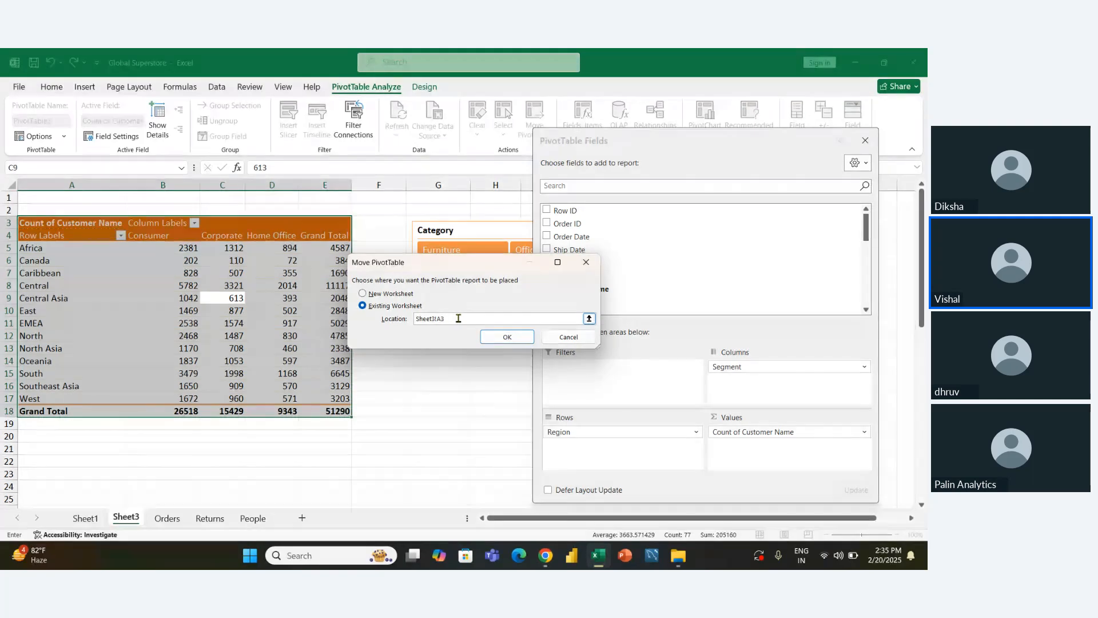
key(Left)
key(BackSpace)
key(BackSpace)
key(BackSpace)
key(BackSpace)
key(BackSpace)
key(BackSpace)
key(BackSpace)
key(BackSpace)
key(BackSpace)
key(BackSpace)
key(BackSpace)
text(B3)
key(Return)
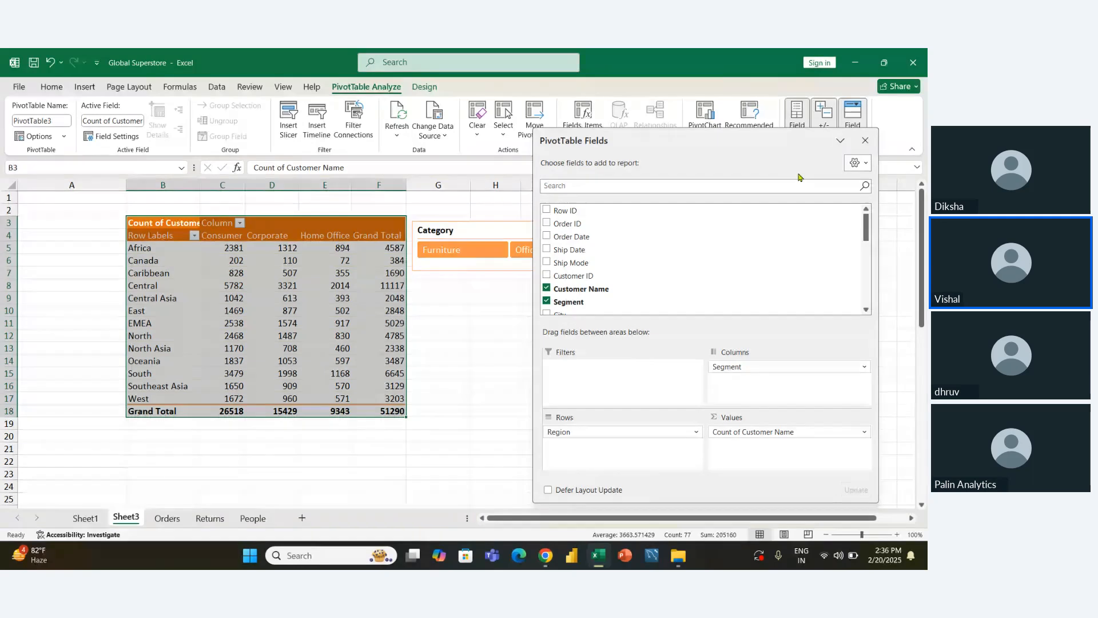
Step: Hide the PivotTable field list and narrow column A to a slim margin beside the PivotTable
click(866, 140)
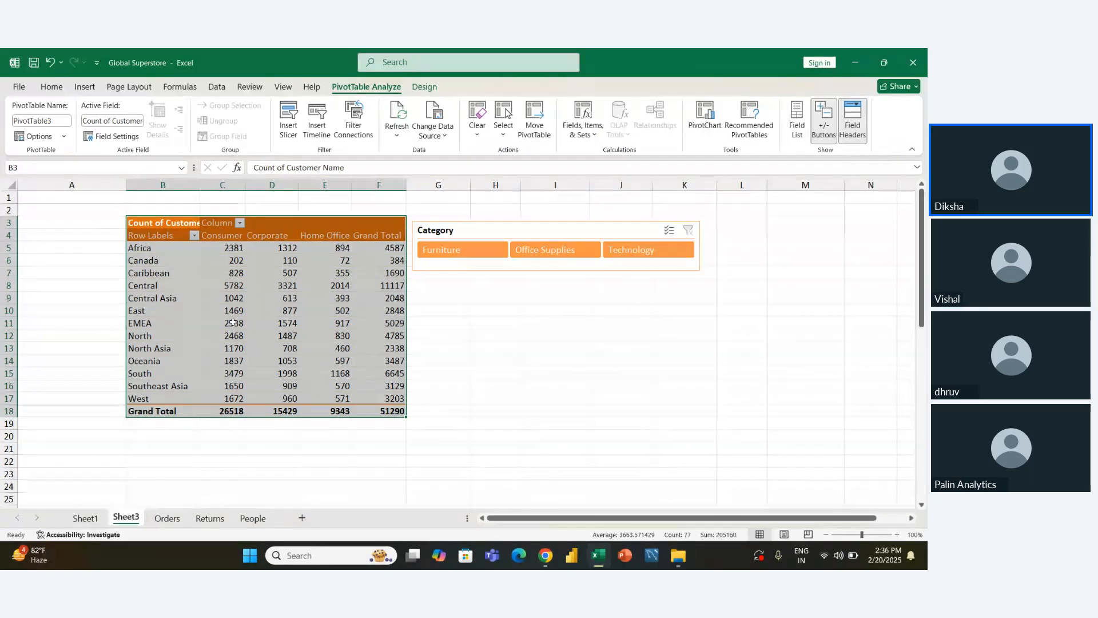
drag(127, 186, 44, 193)
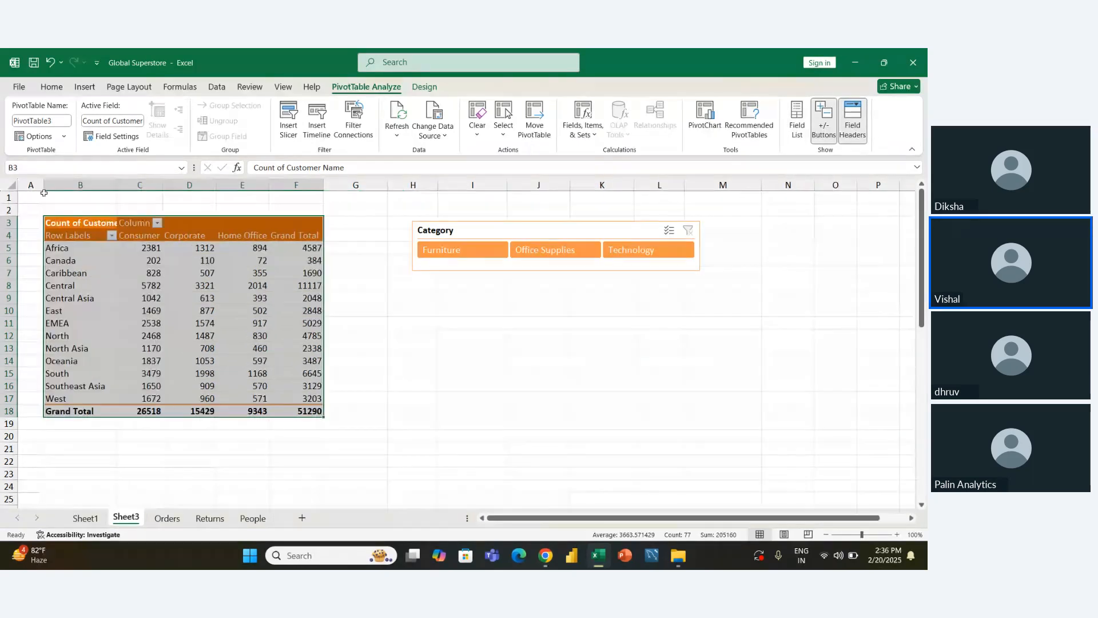
Step: Leave the Move PivotTable settings unchanged, and undo the column A narrowing and the PivotTable move
click(534, 120)
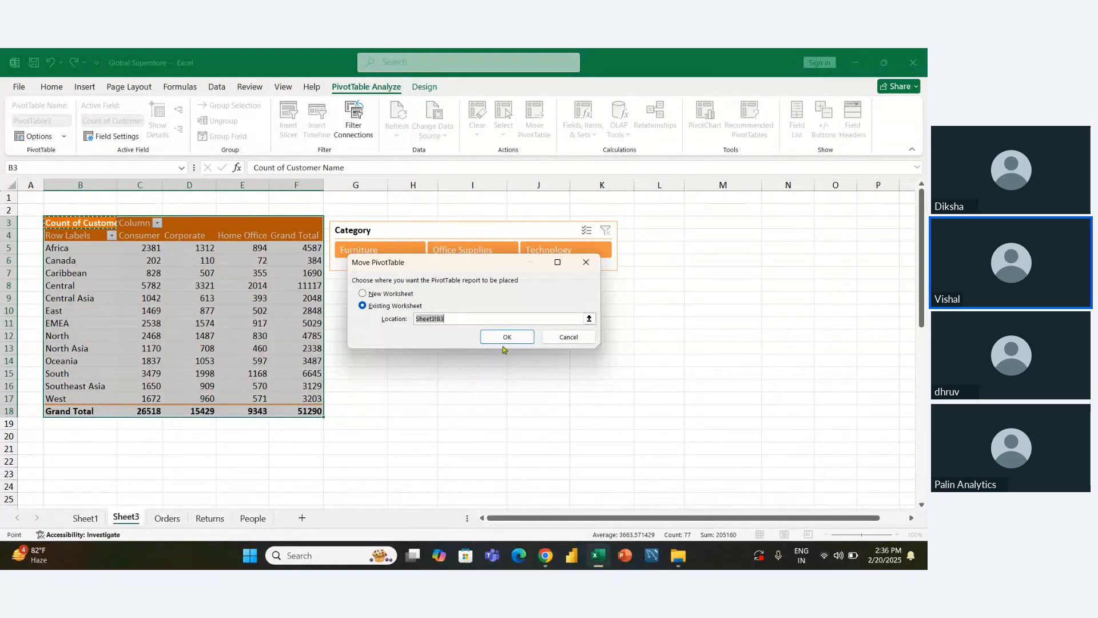
click(569, 339)
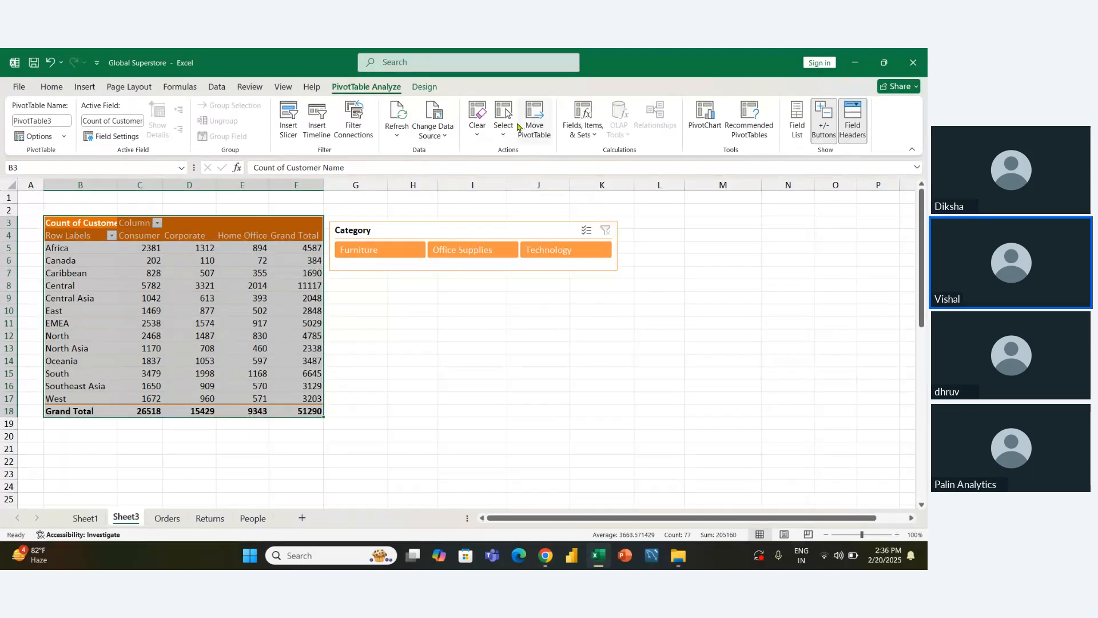
key(ctrl+z)
key(ctrl+z)
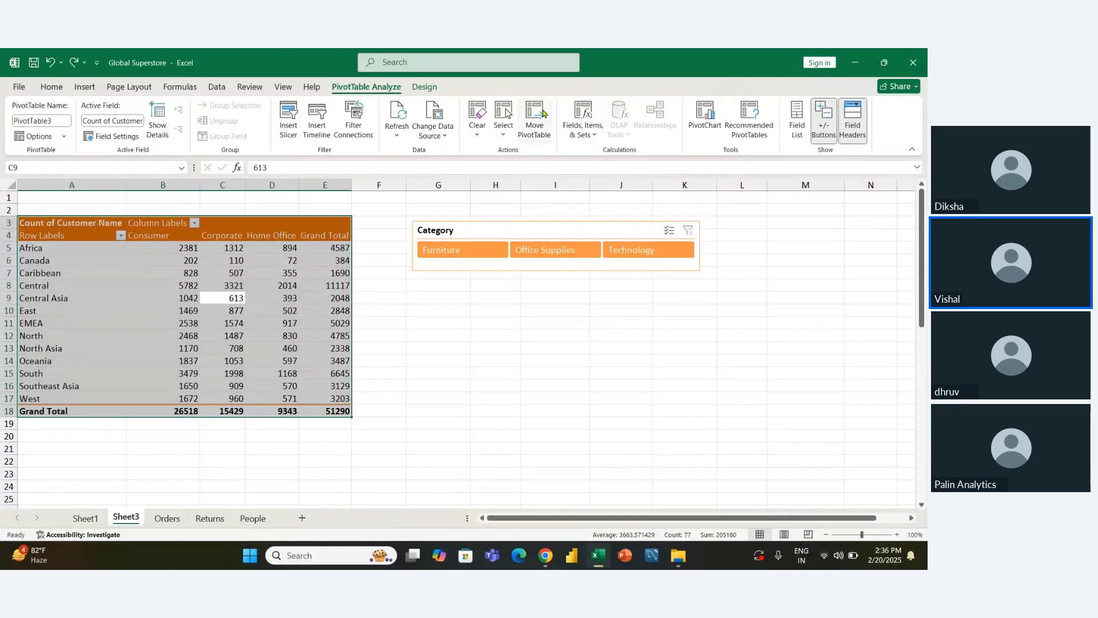
Step: Move the PivotTable again to location B3 on Sheet3, and deselect it
click(534, 121)
click(446, 319)
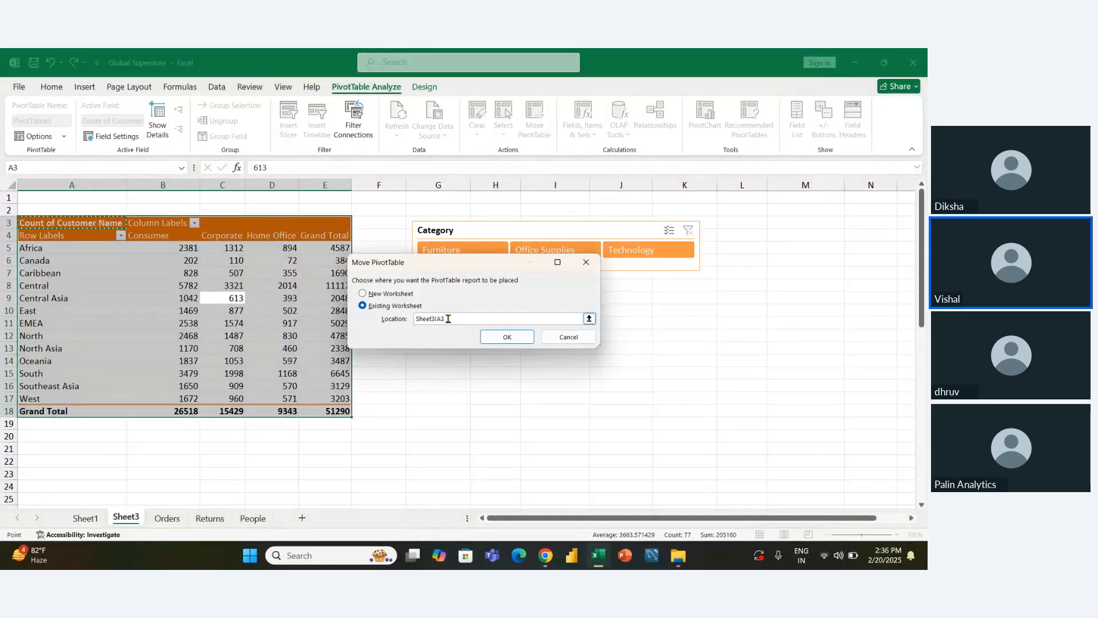
key(BackSpace)
key(BackSpace)
text(B3)
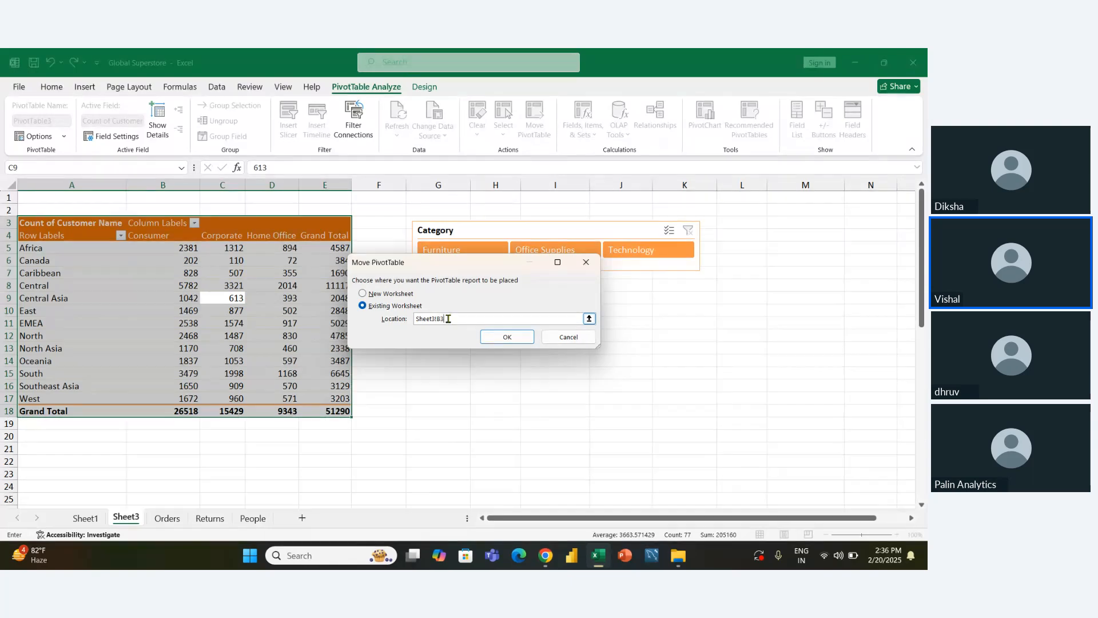
click(502, 337)
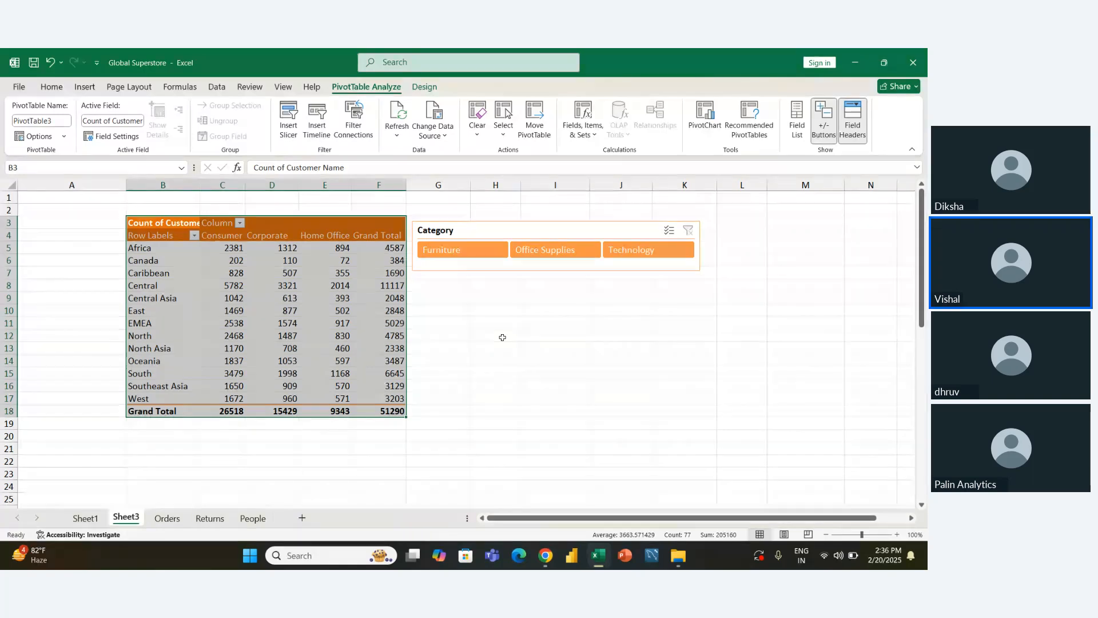
click(502, 337)
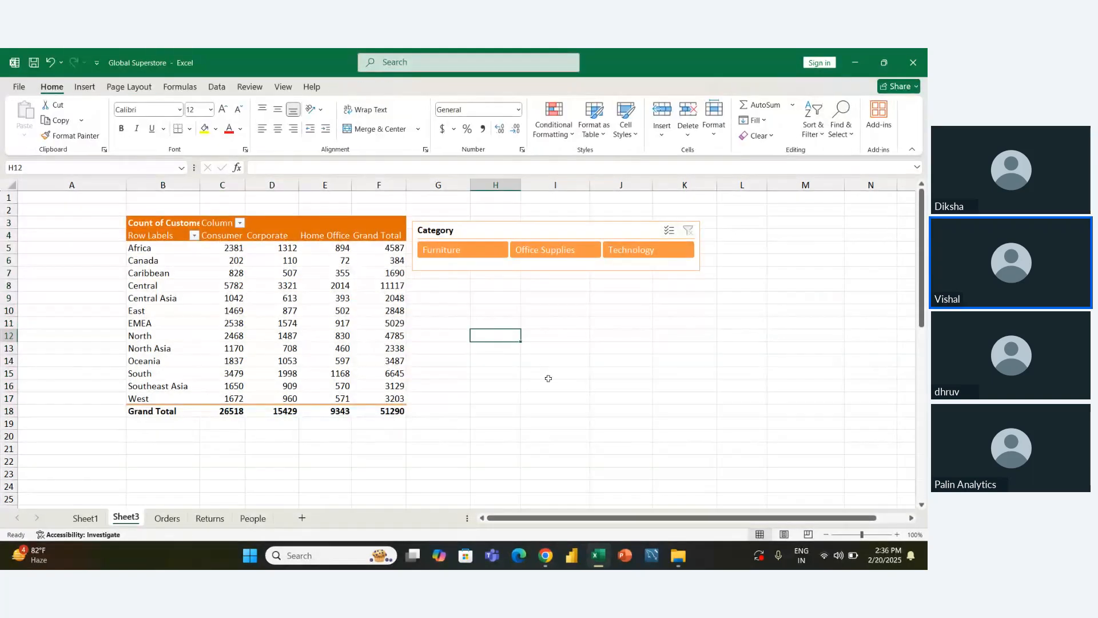
Step: Select the entire PivotTable with the Select command and look at the Clear options without applying any
click(280, 347)
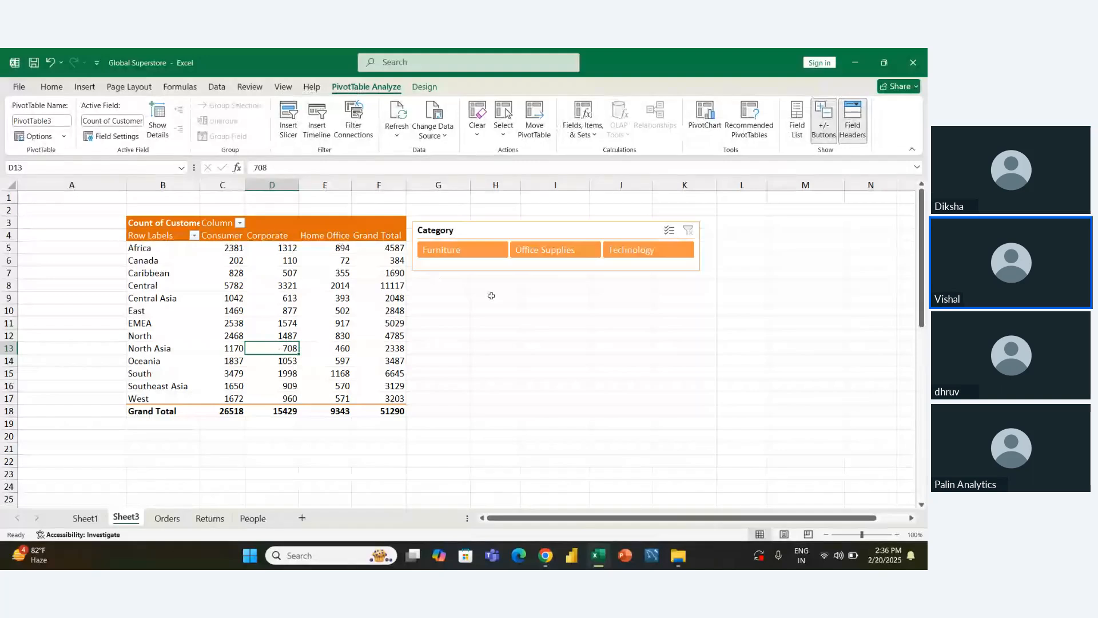
click(504, 131)
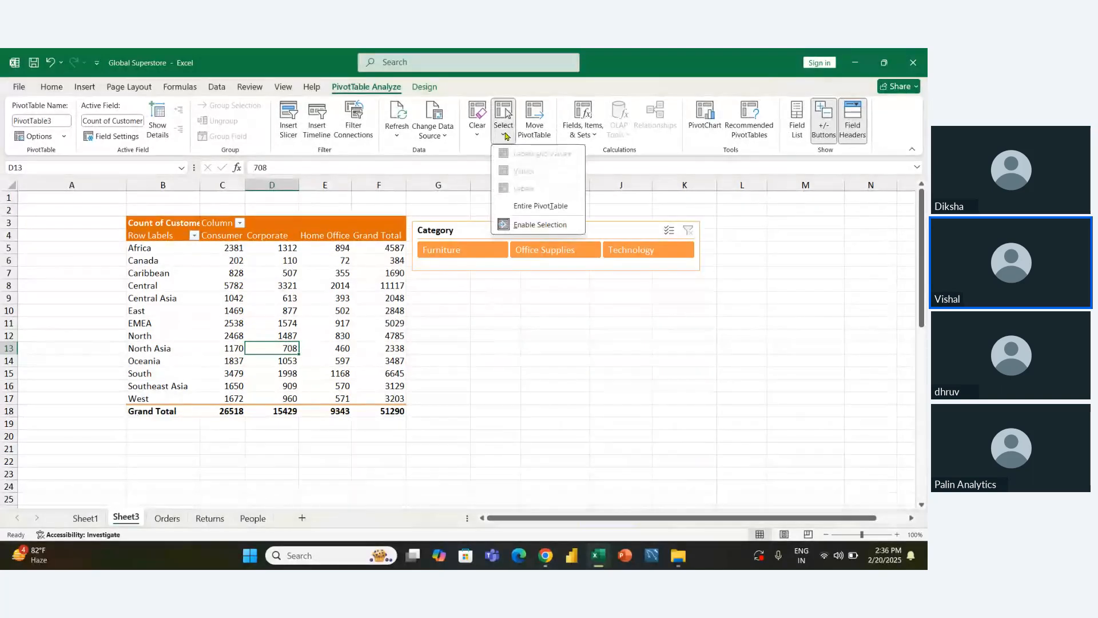
click(523, 207)
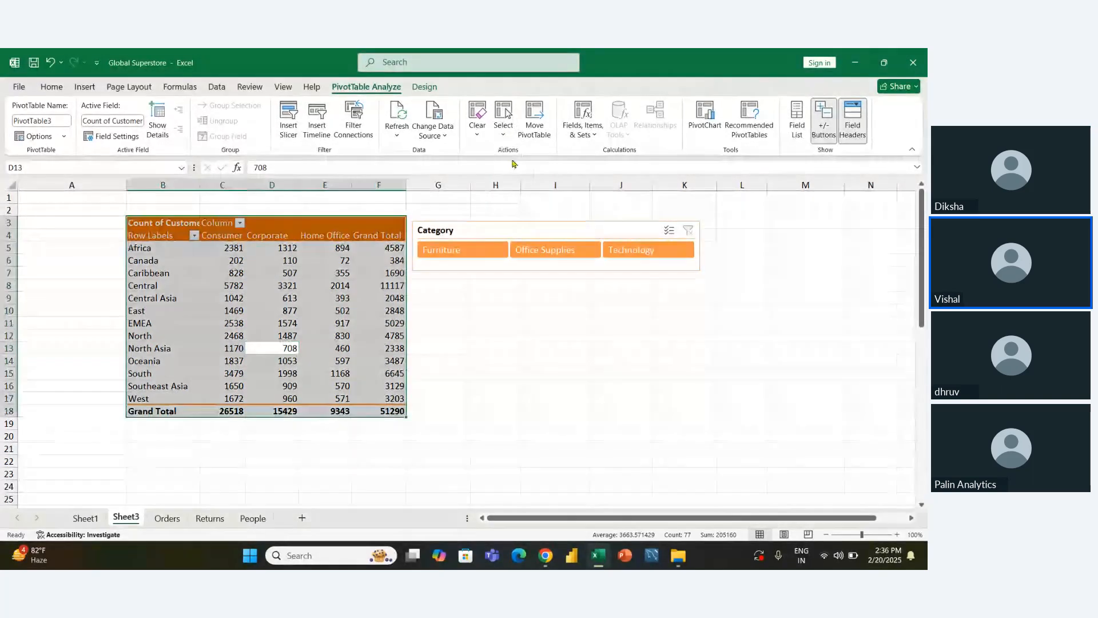
click(477, 129)
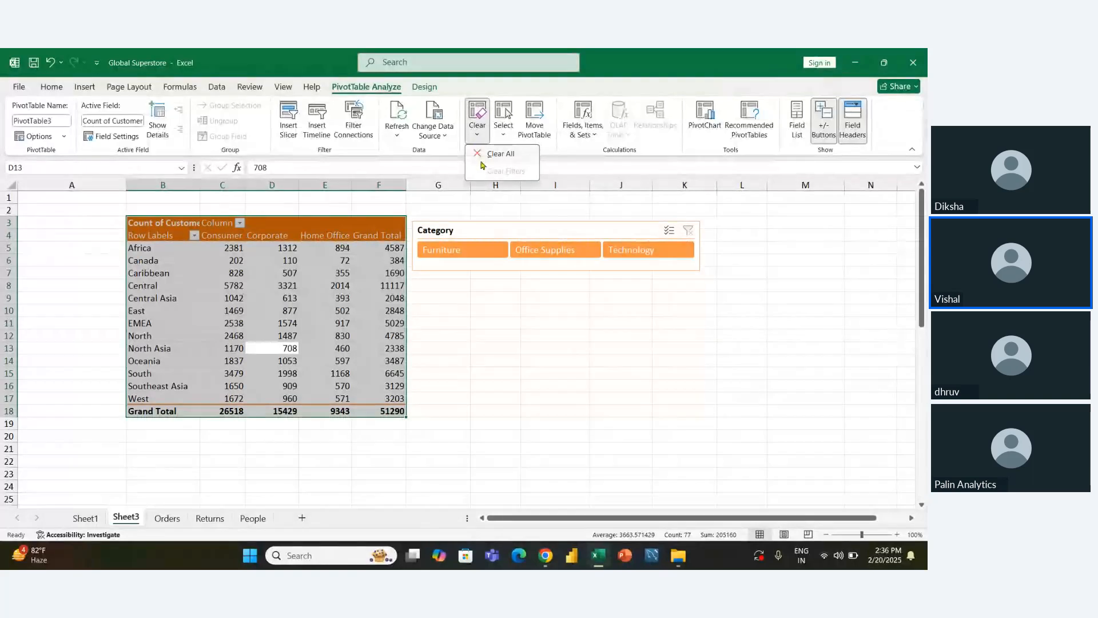
click(522, 332)
click(523, 335)
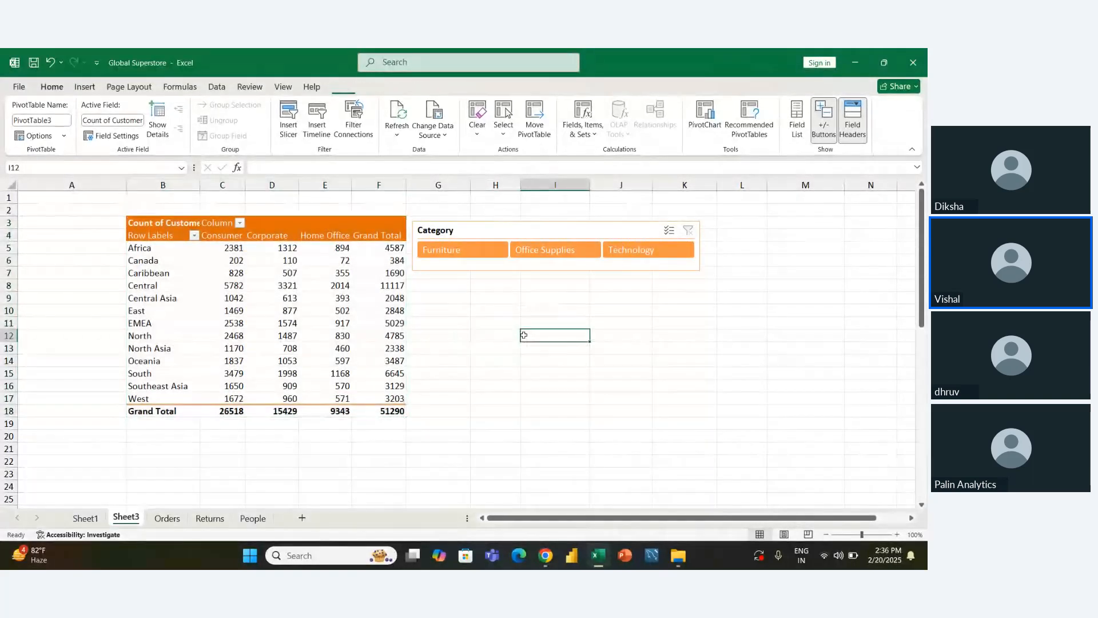
Step: Review the PivotTable's filter connections without changing the Category connection
click(379, 336)
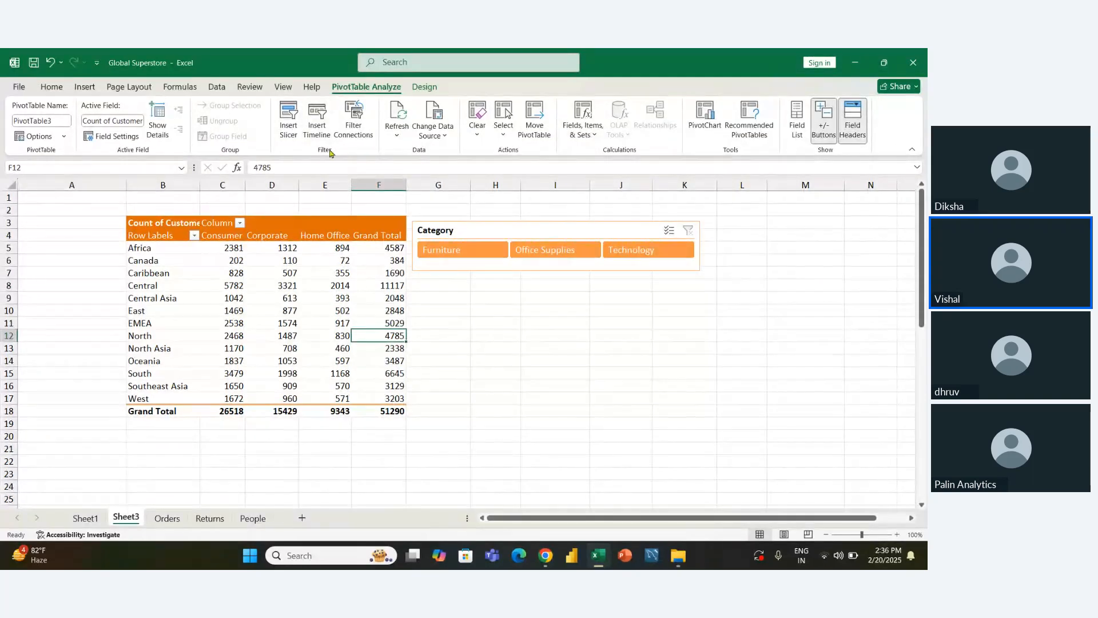
click(349, 135)
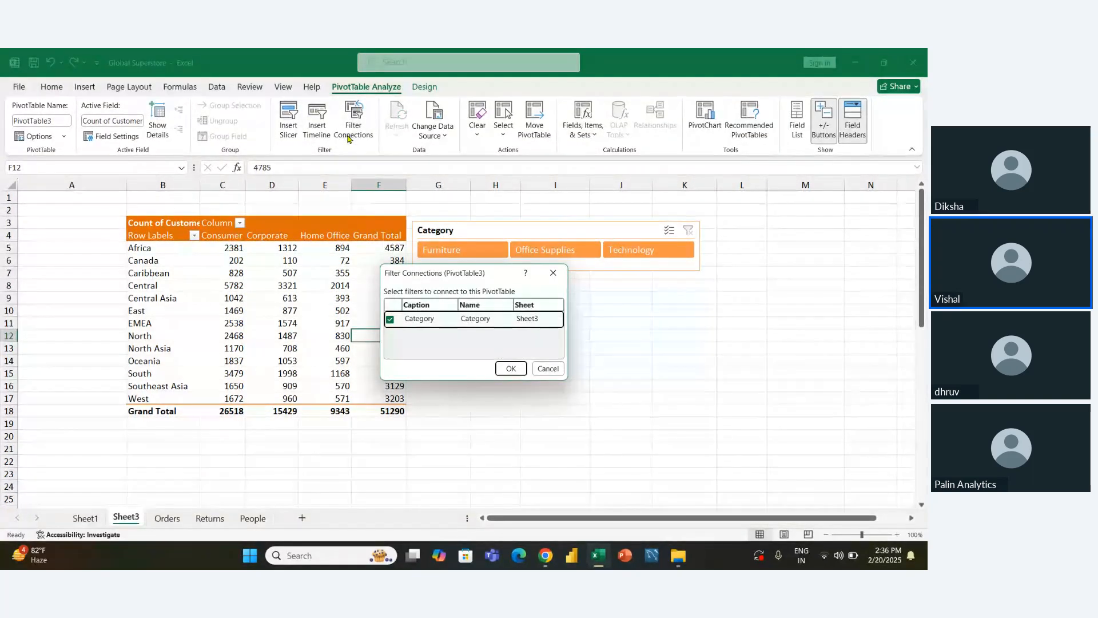
click(548, 368)
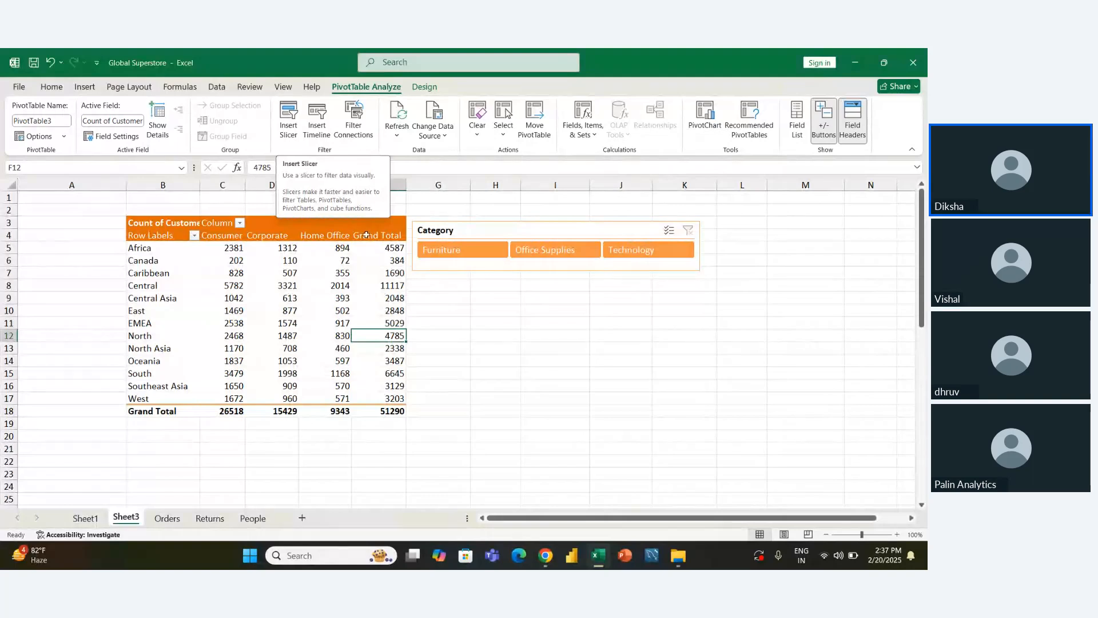
Step: Insert an Order Date timeline for the PivotTable
click(317, 120)
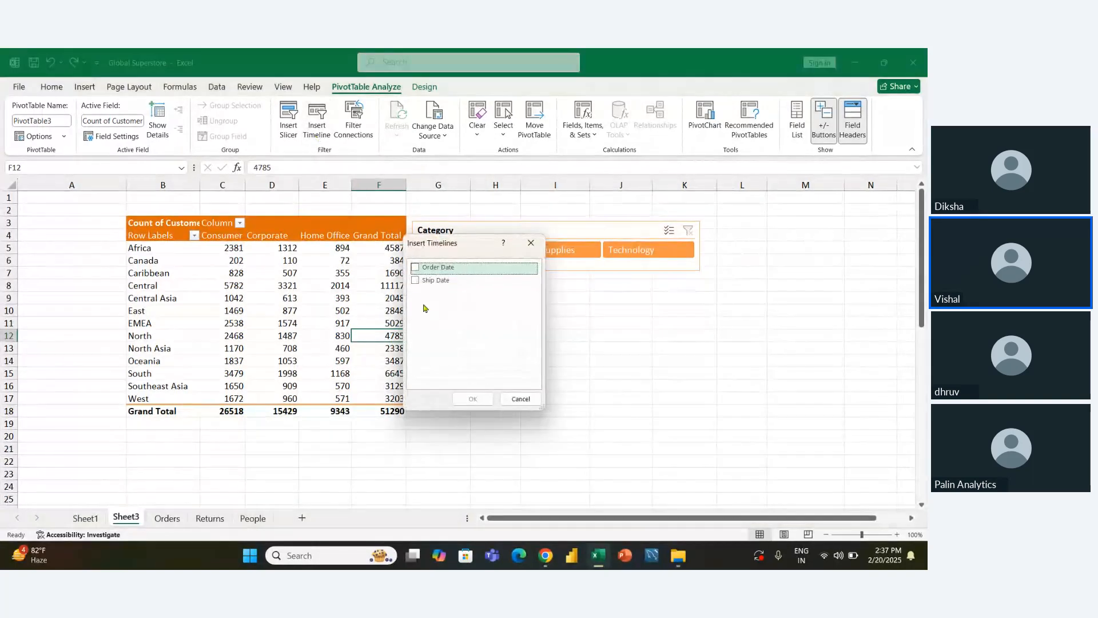
click(416, 267)
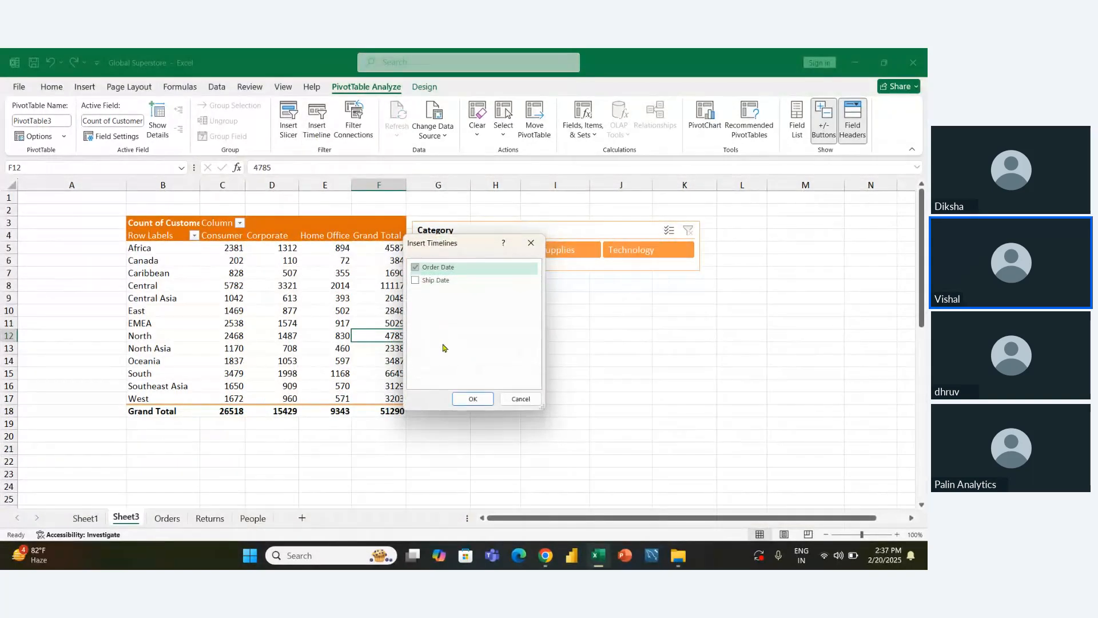
click(479, 400)
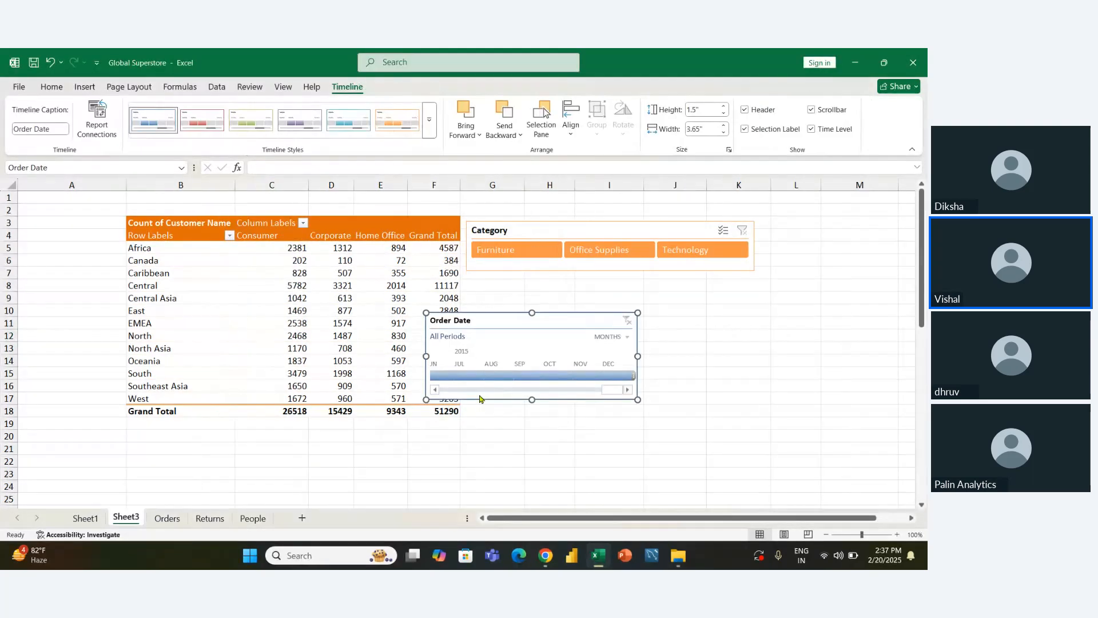
Step: Try filtering the Order Date timeline by single months of 2015, including October, September and June, and clear the filter
click(556, 375)
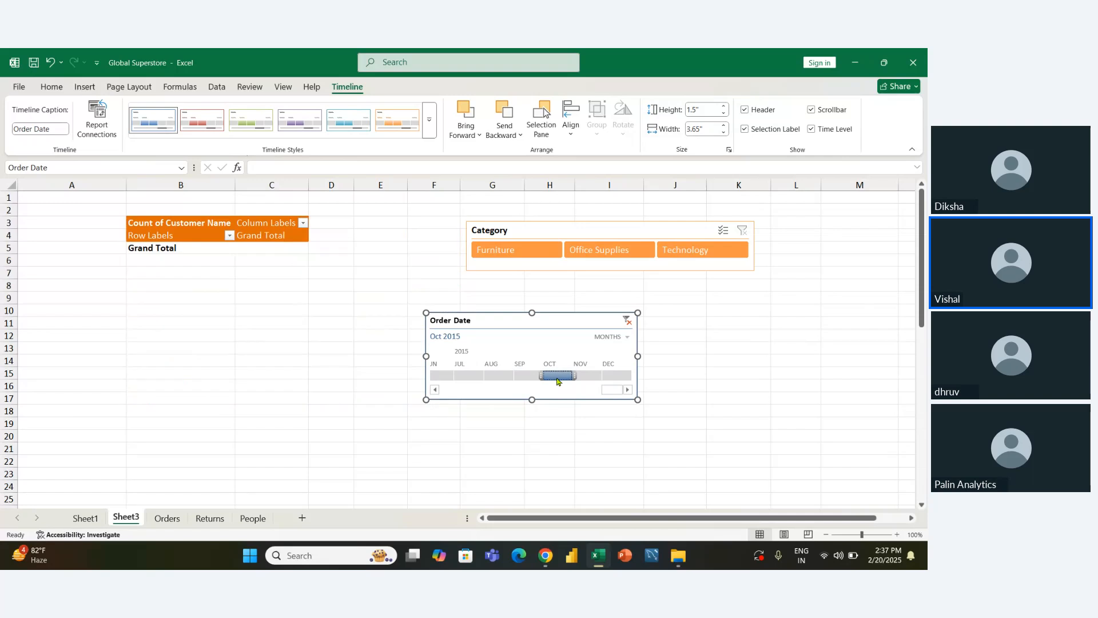
click(527, 376)
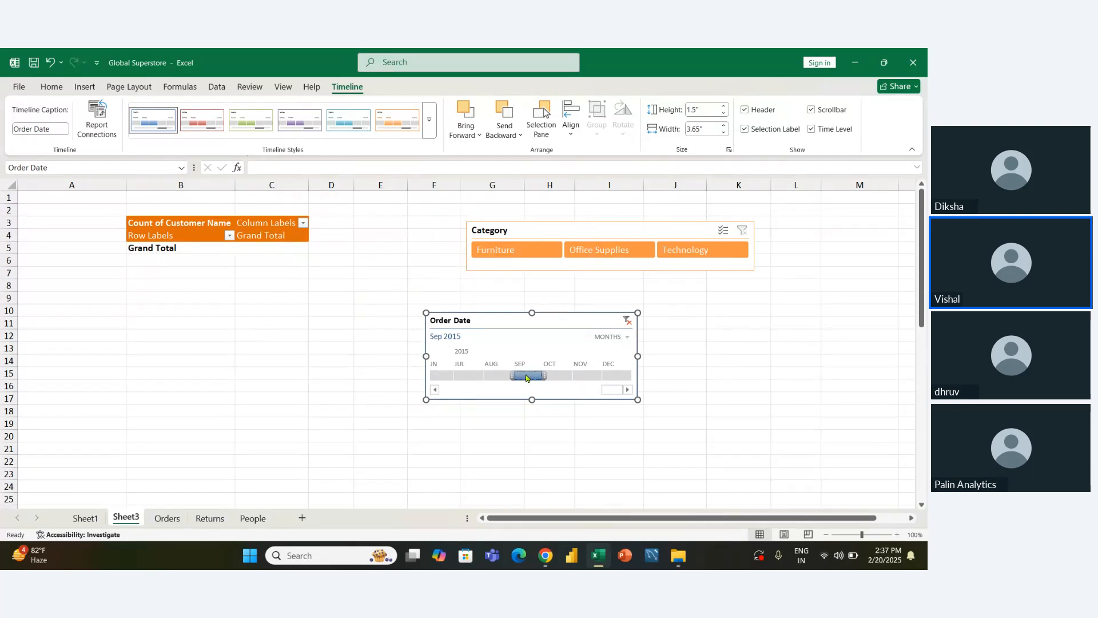
click(461, 380)
click(439, 380)
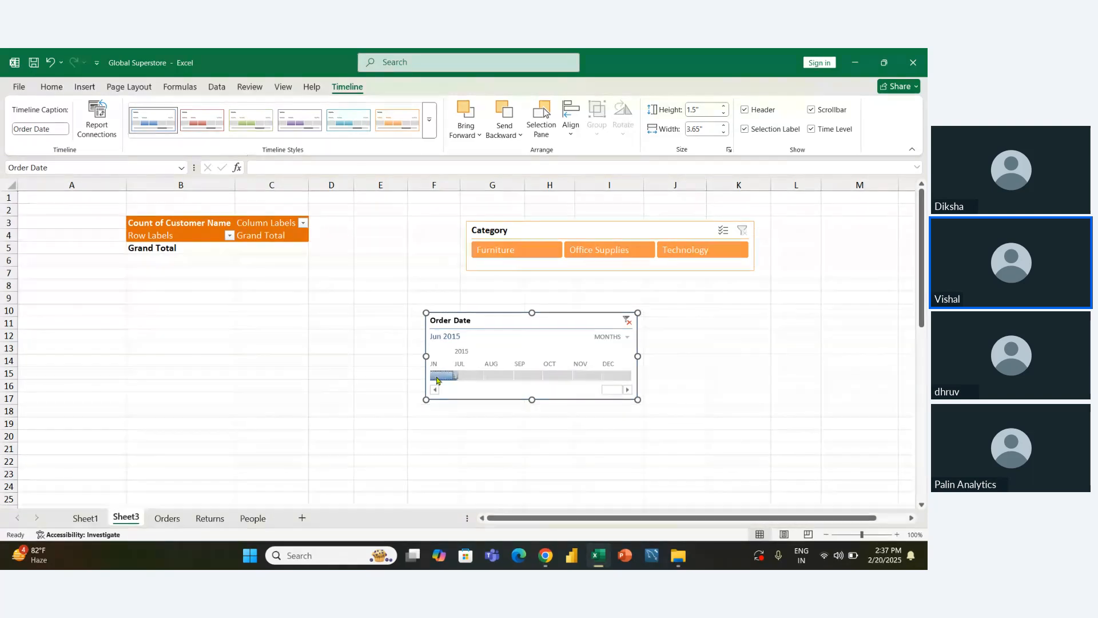
click(524, 379)
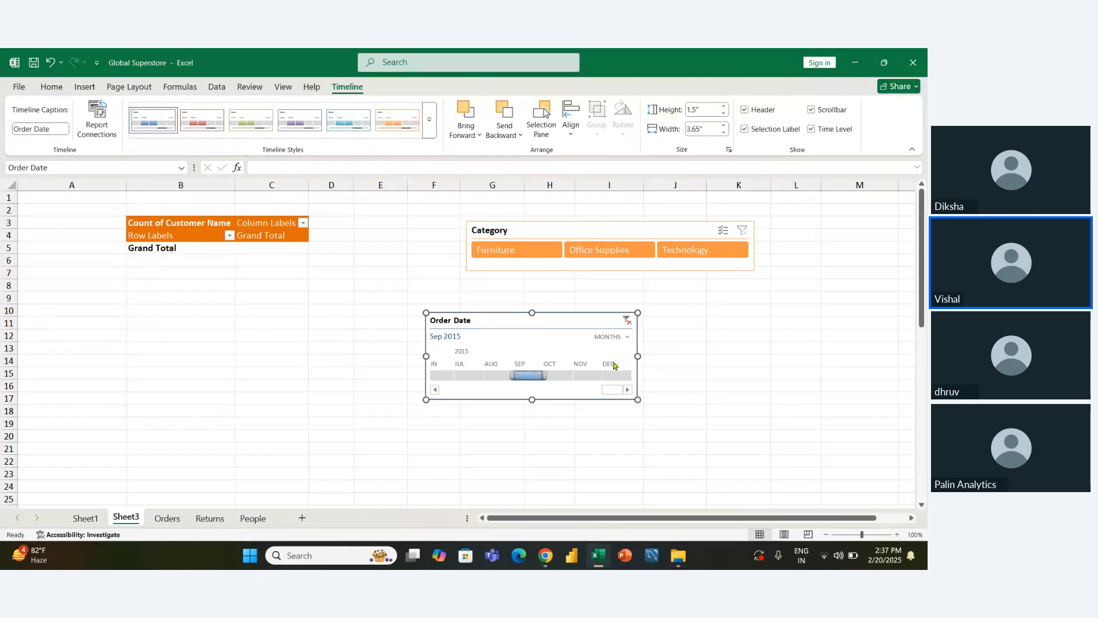
click(626, 321)
Step: Switch the Order Date timeline to years and filter the PivotTable by 2013 and 2011 in turn
click(627, 337)
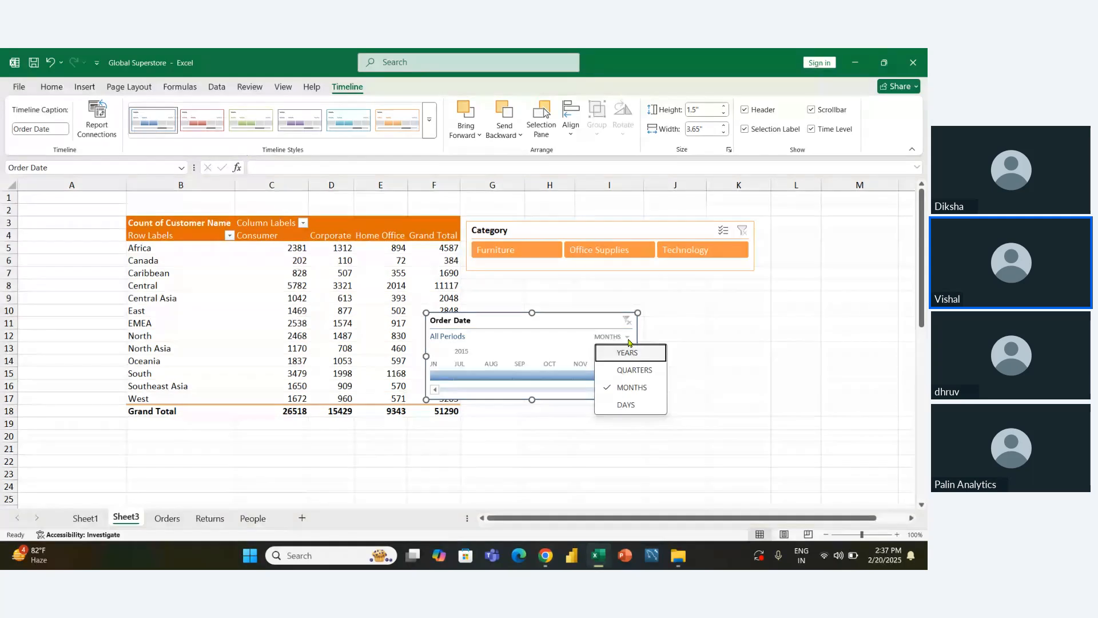
click(622, 350)
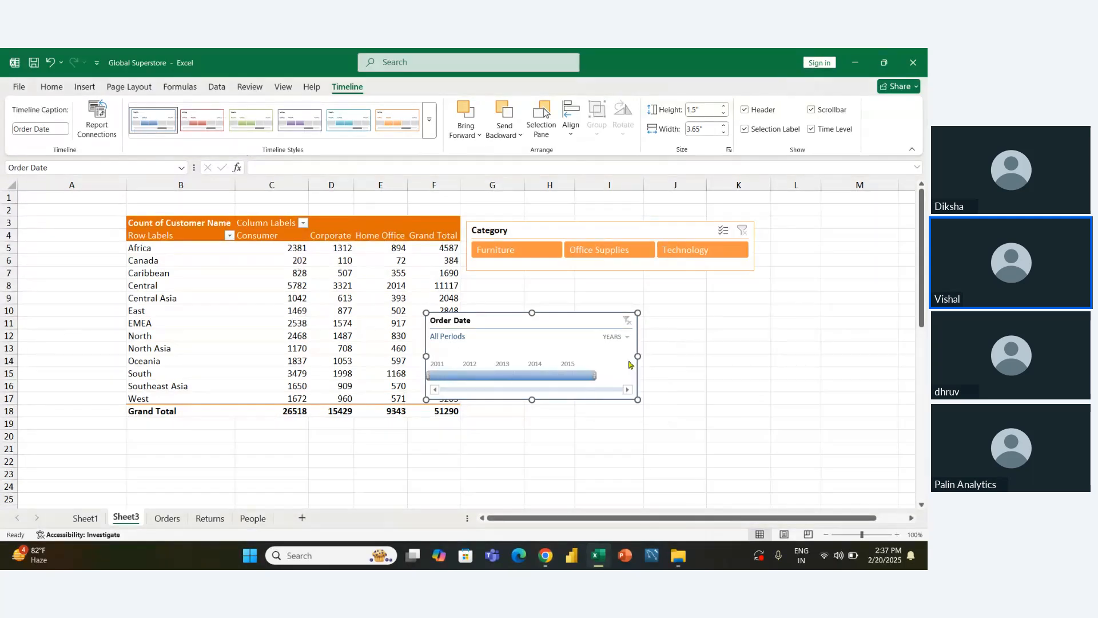
click(503, 376)
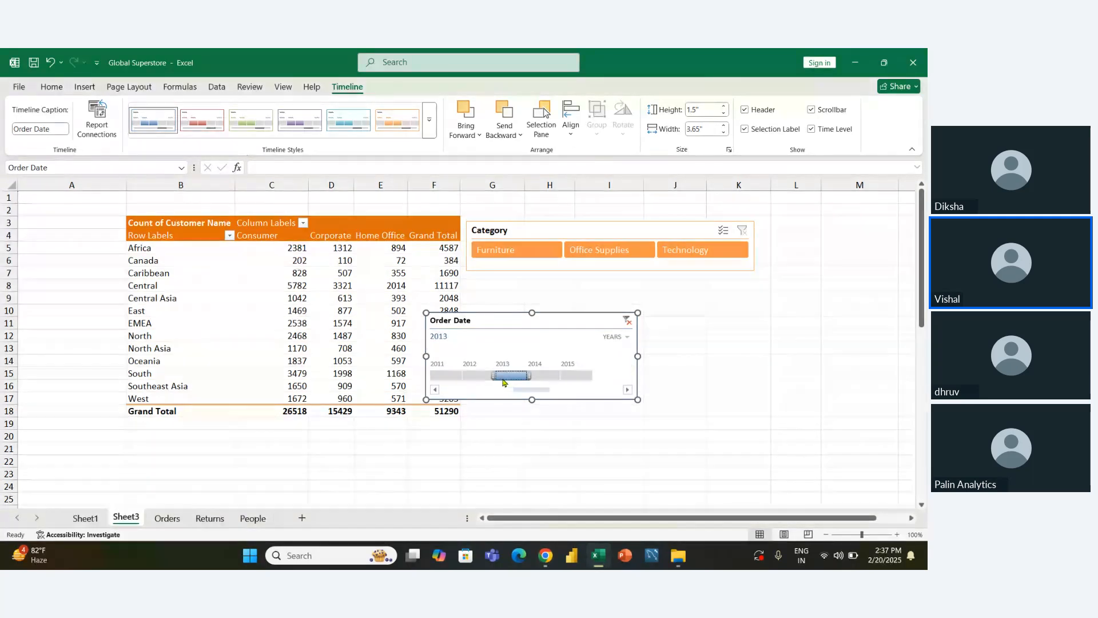
click(455, 376)
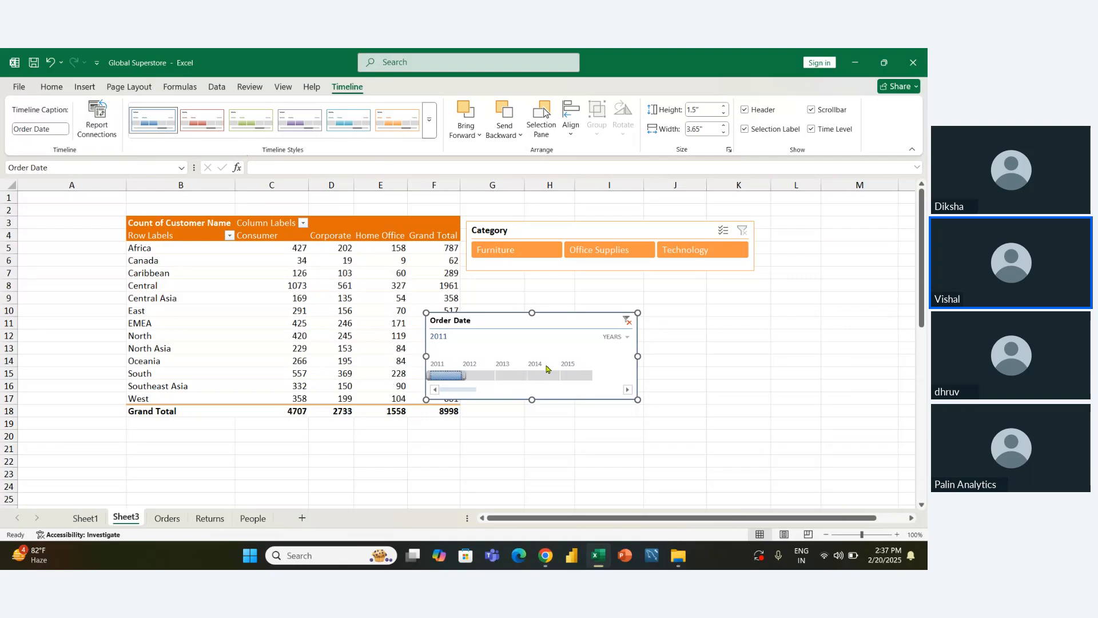
Step: Switch the Order Date timeline to quarters and filter the PivotTable to Q4 2011
click(621, 339)
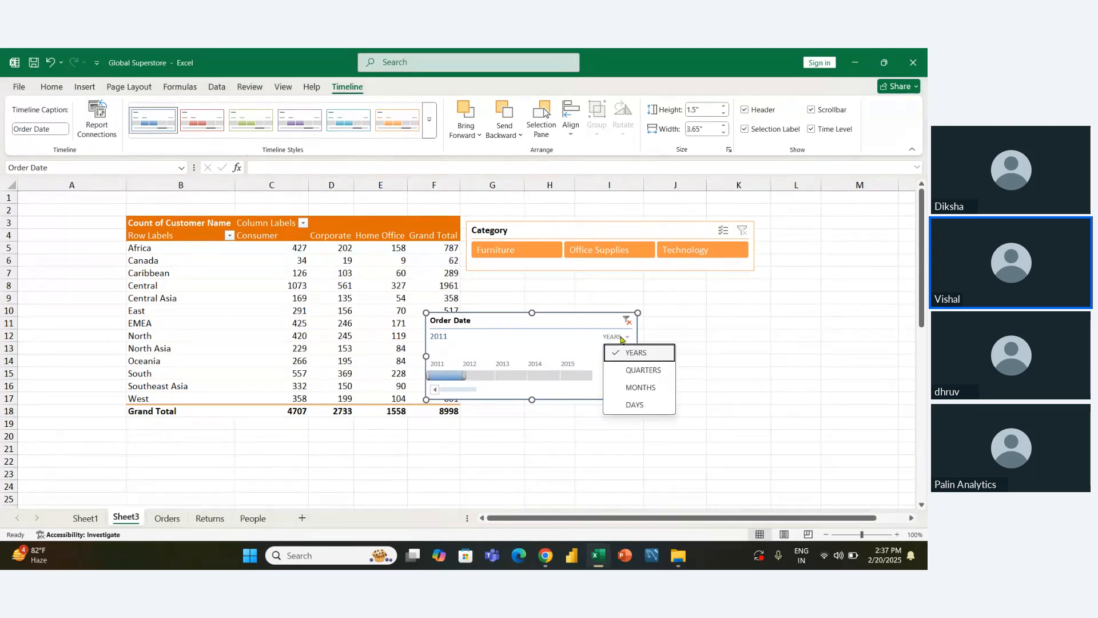
click(639, 369)
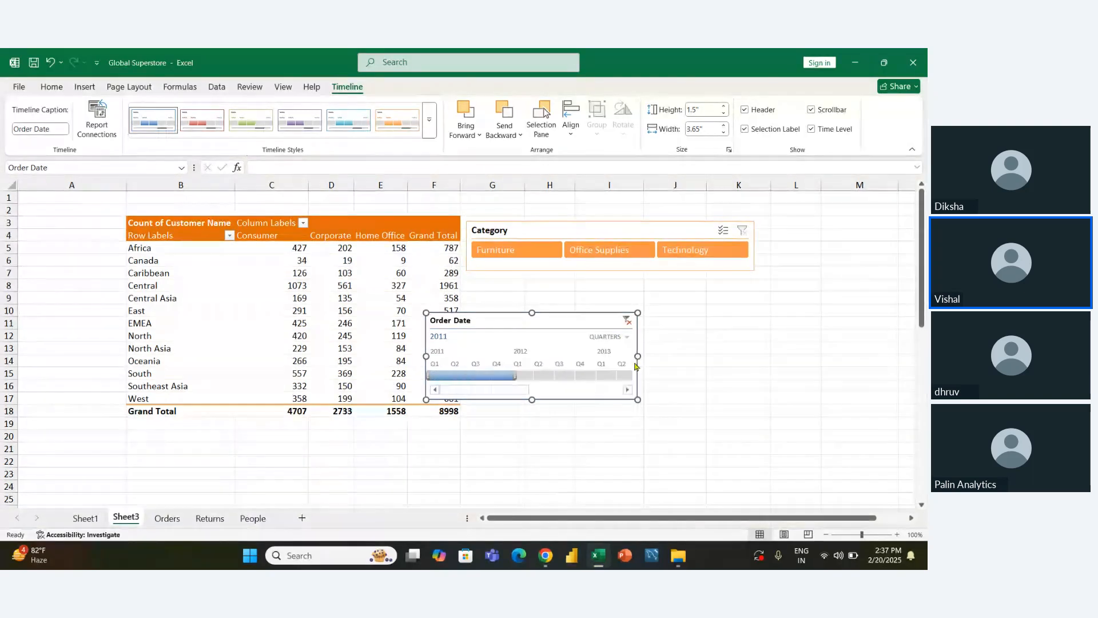
click(503, 376)
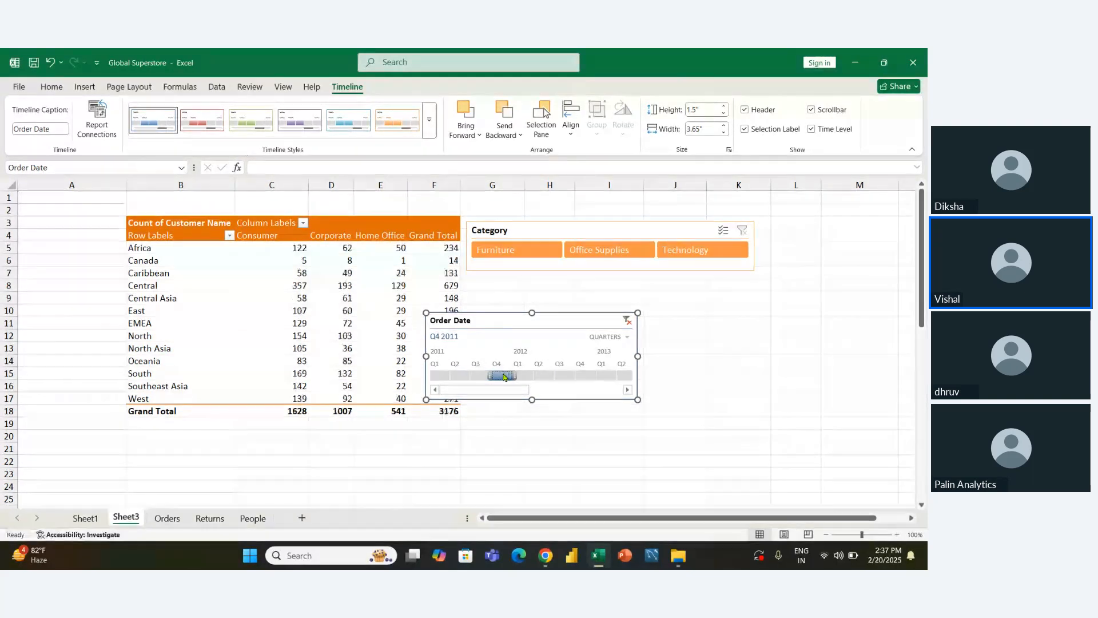
Step: Clear the Order Date timeline's quarter filter and delete the timeline from Sheet3
click(626, 322)
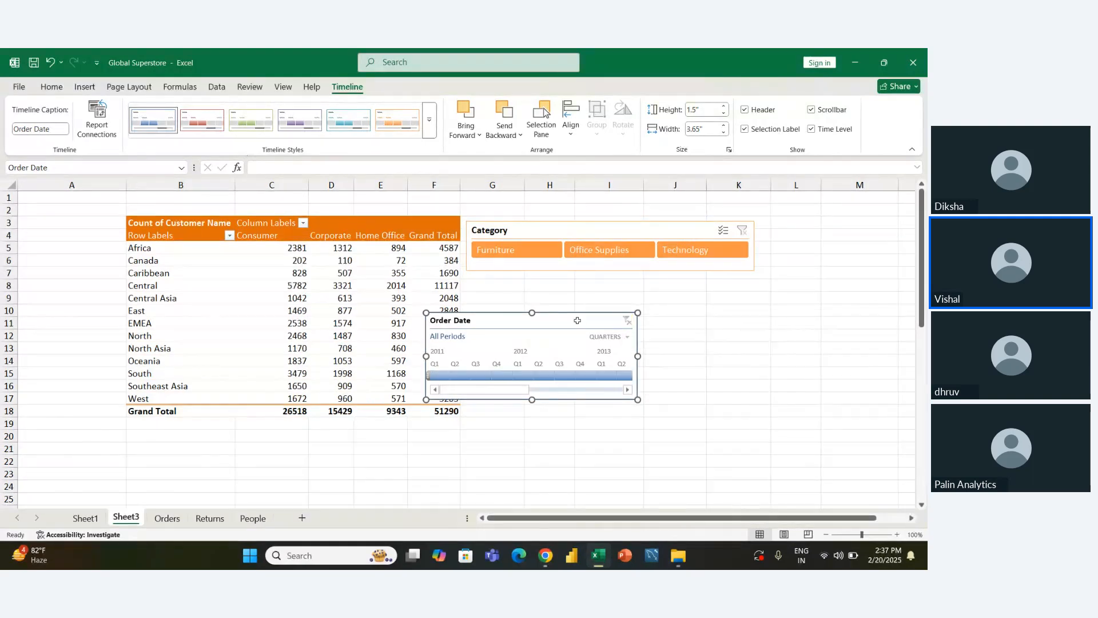
key(Delete)
click(535, 371)
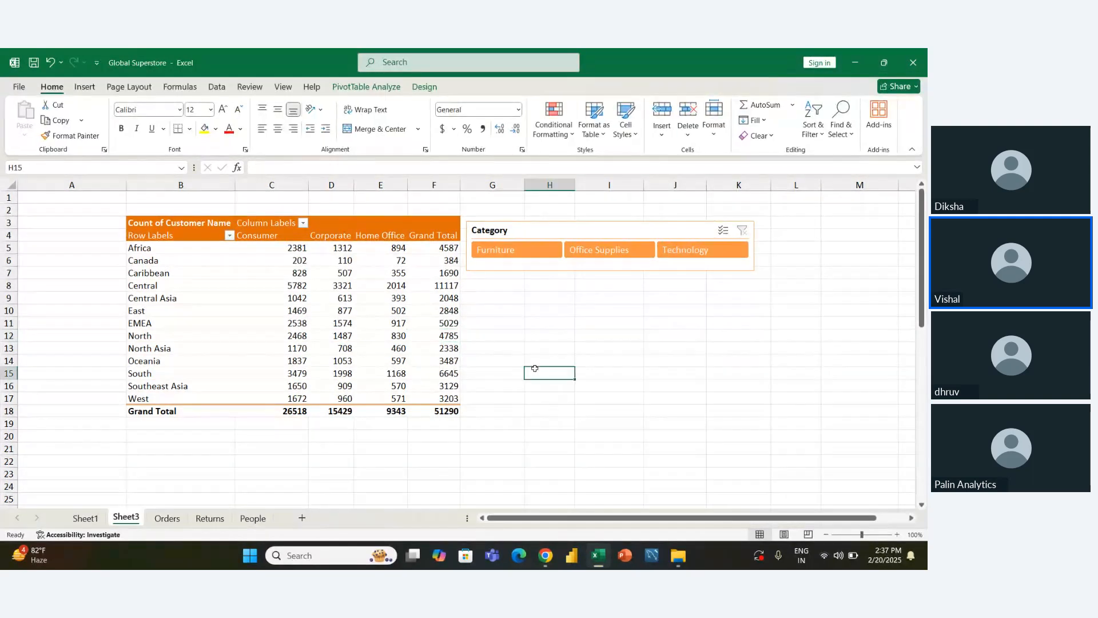
Step: Show the field list for the Region by Segment PivotTable
click(395, 264)
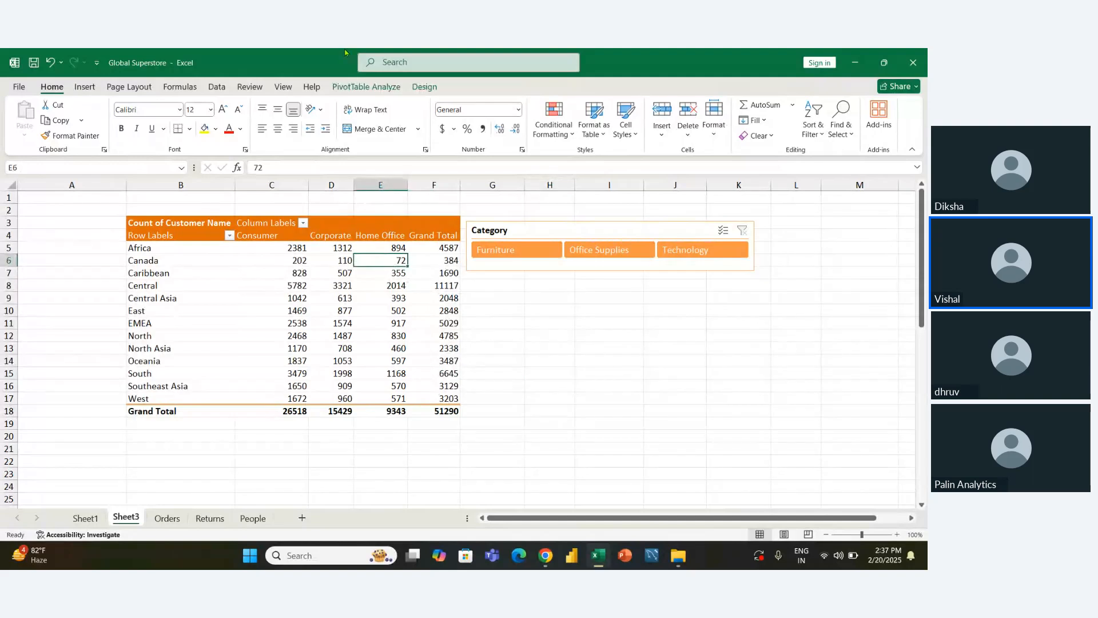
click(354, 89)
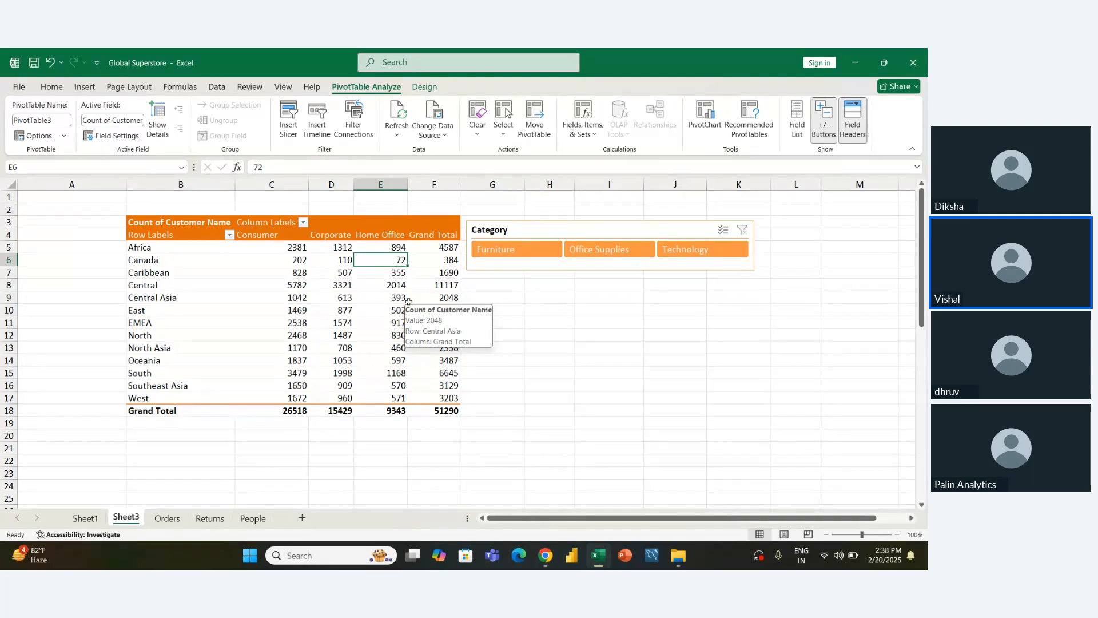
click(386, 298)
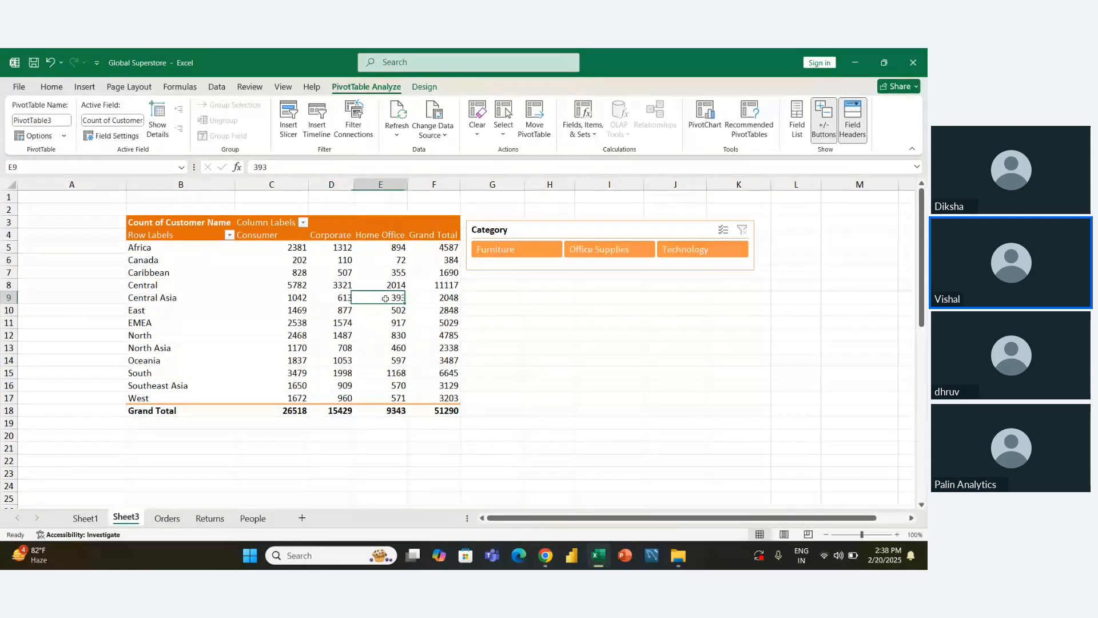
click(796, 119)
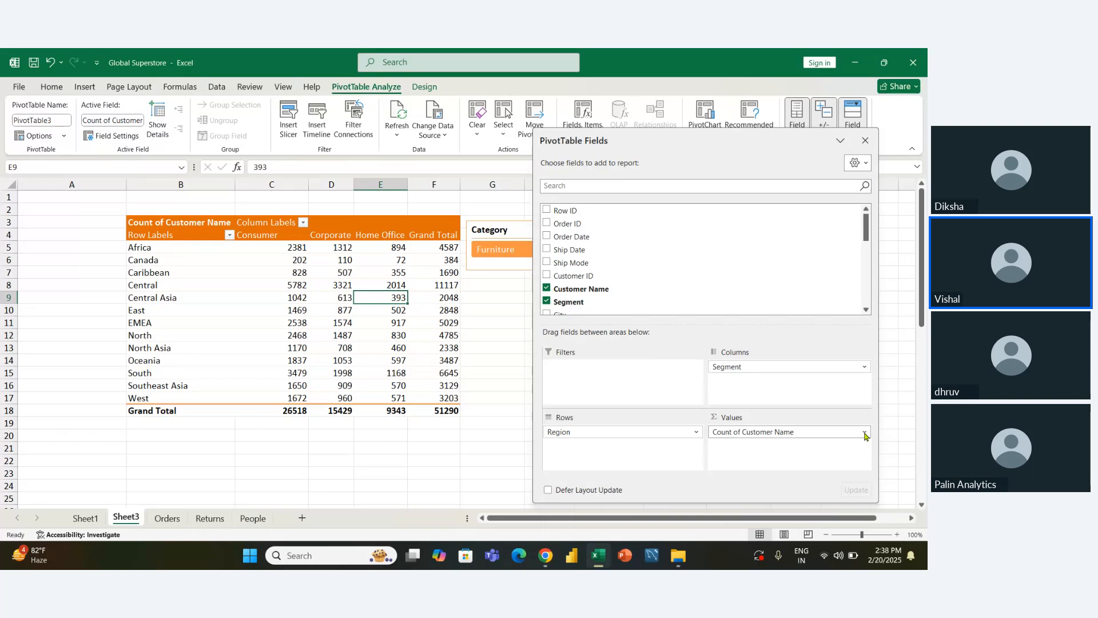
Step: Open the Customer Name value field settings, try the summary functions from Average to Product, and reselect Count
key(ctrl)
key(ctrl)
click(864, 433)
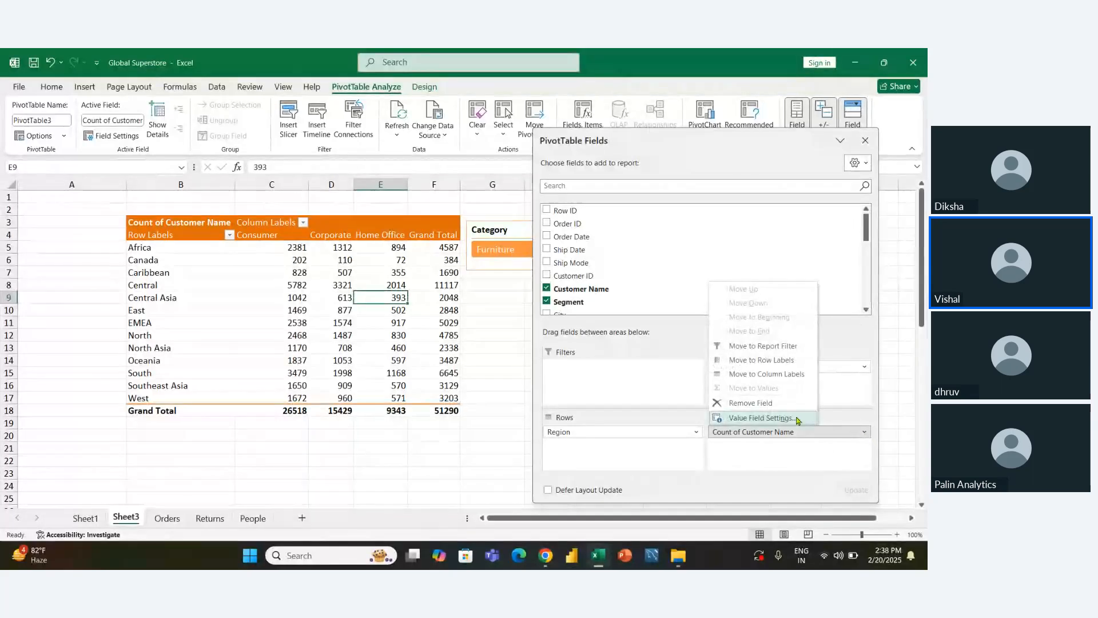
click(761, 418)
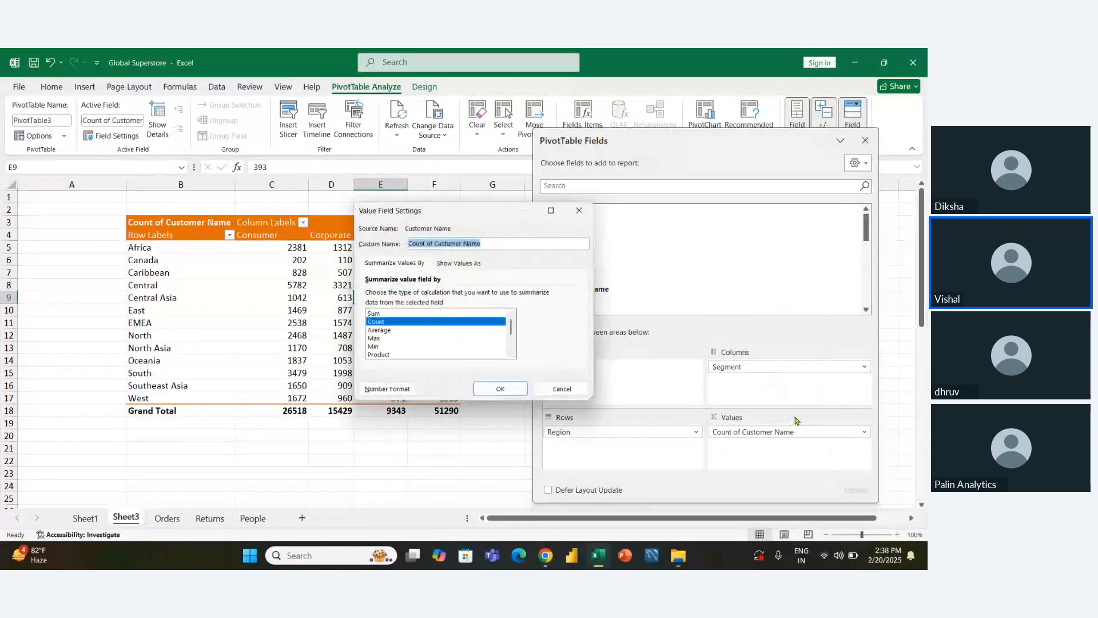
click(379, 331)
key(Down)
key(Down)
key(Down)
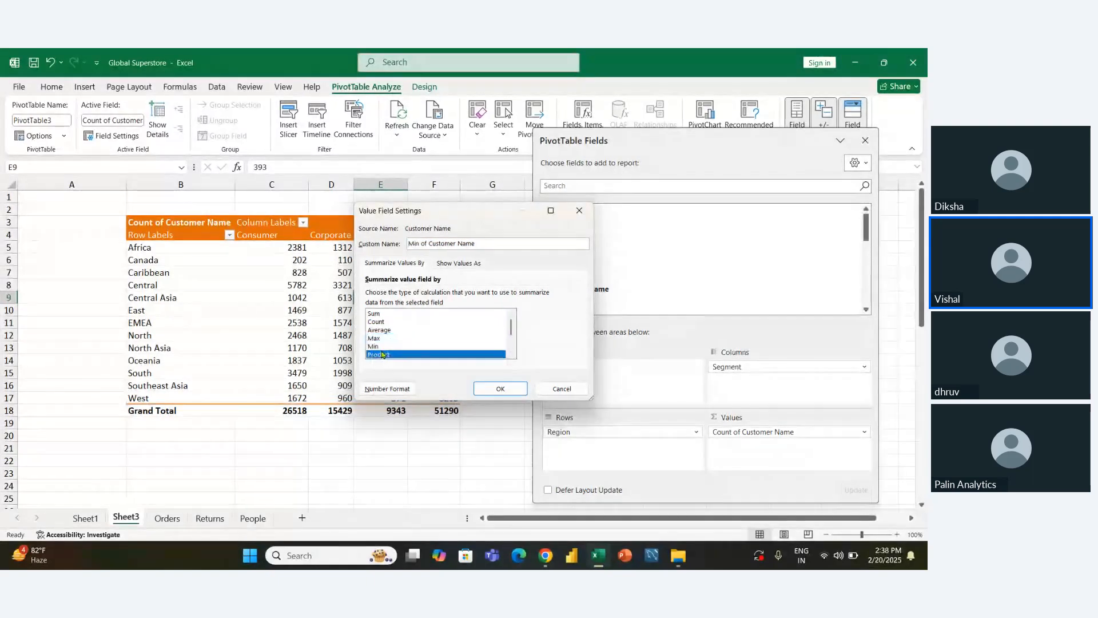
drag(512, 326, 518, 351)
scroll(518, 351, up, 2)
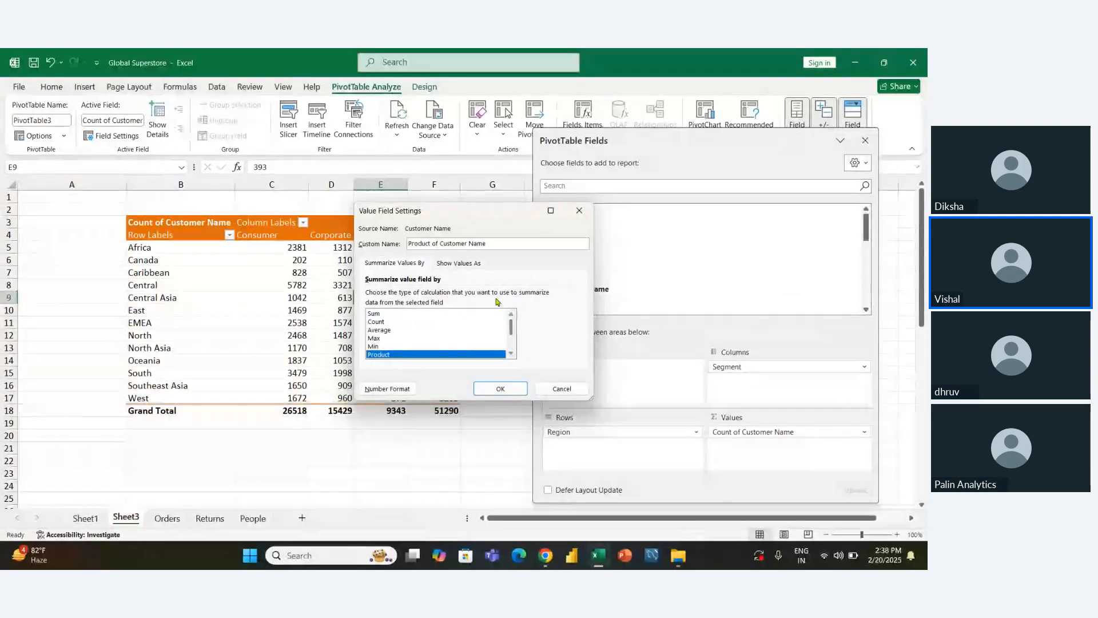
click(429, 322)
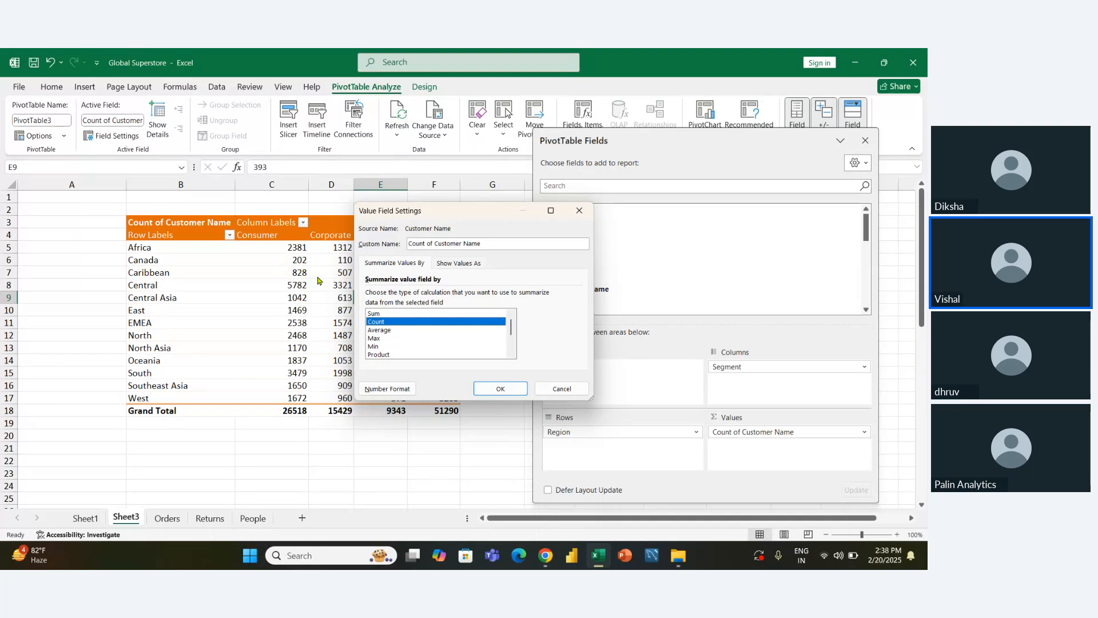
Step: Try showing the customer counts as % Of with base field Region and base item Central Asia, and undo it
click(458, 263)
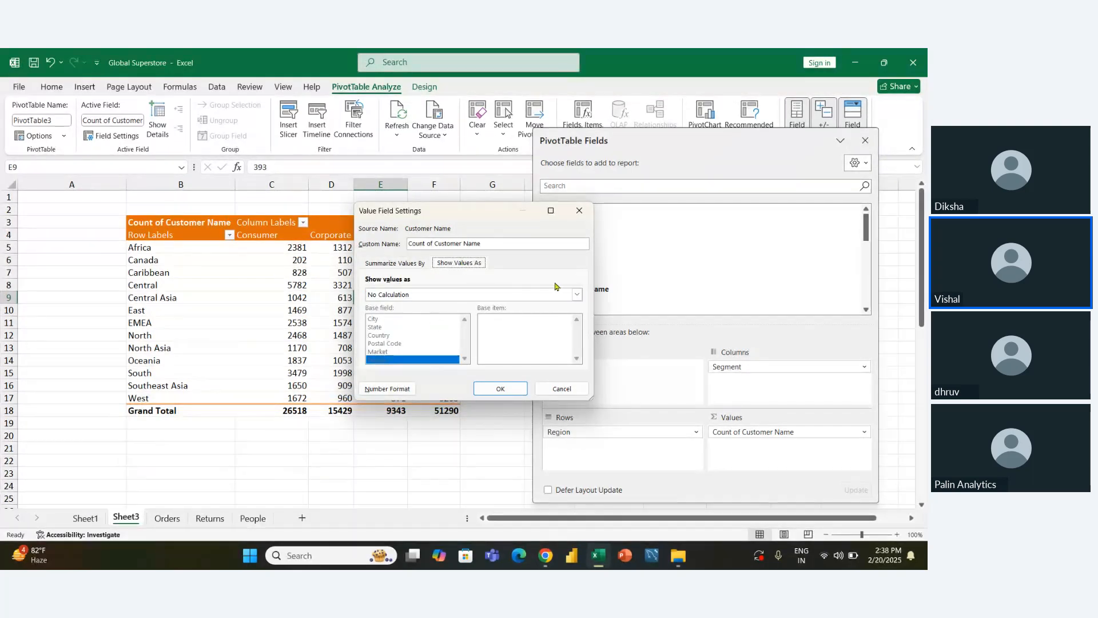
click(575, 294)
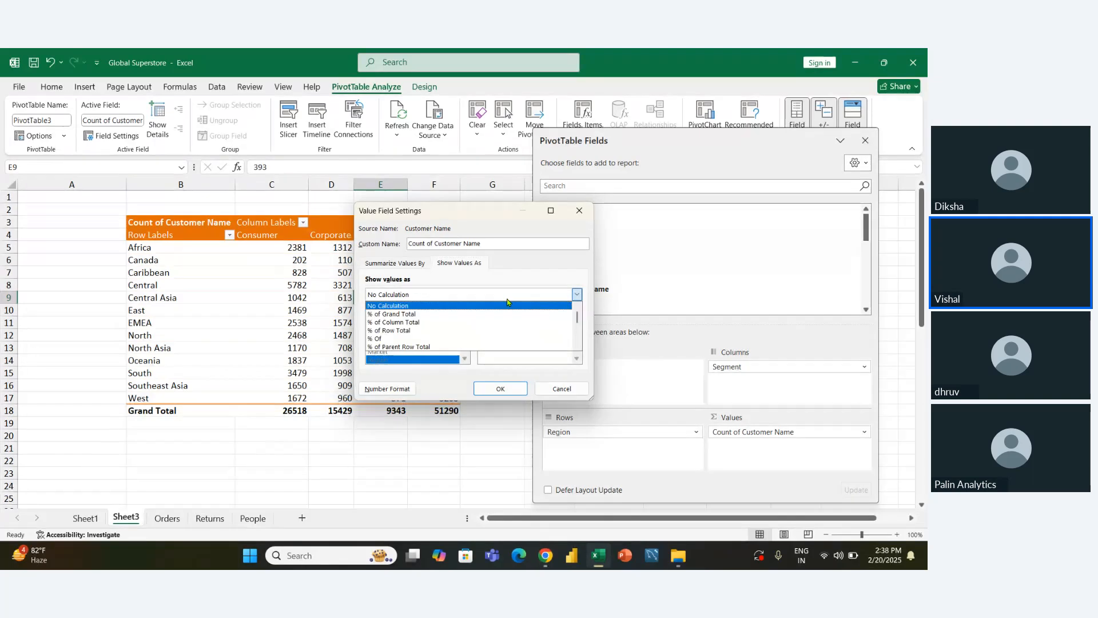
click(448, 339)
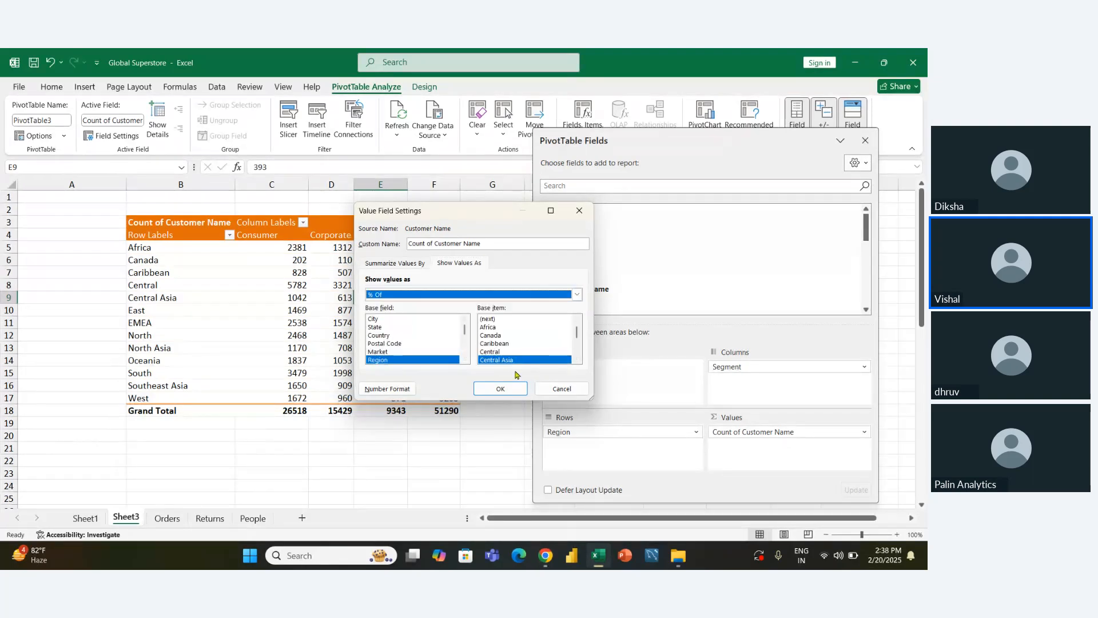
click(493, 389)
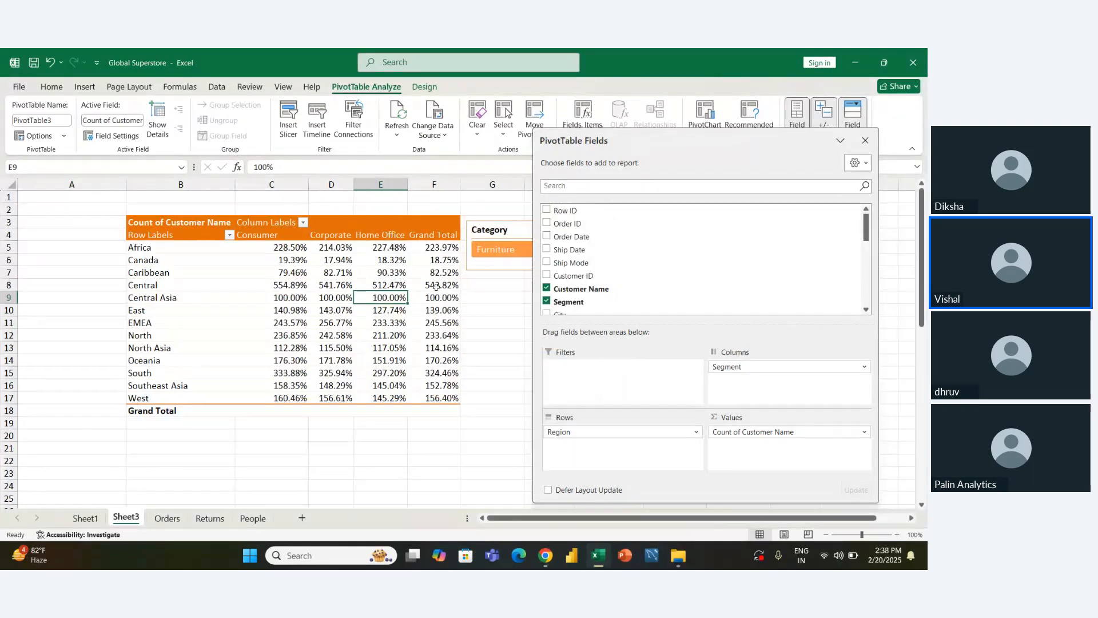
key(ctrl+z)
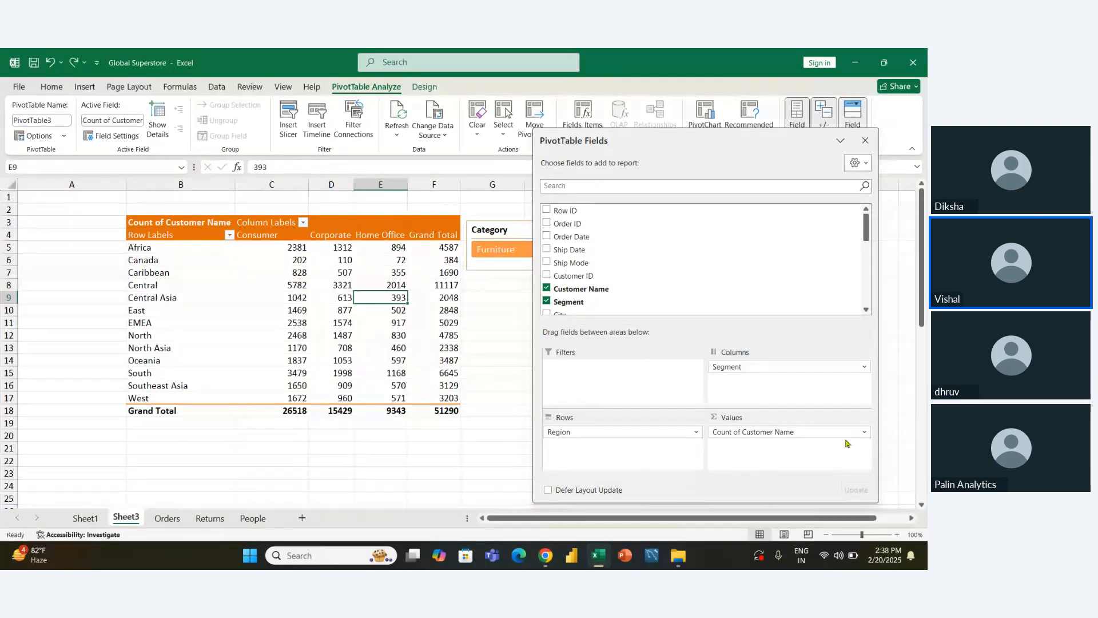
Step: Show the Count of Customer Name values as % of Grand Total
click(864, 432)
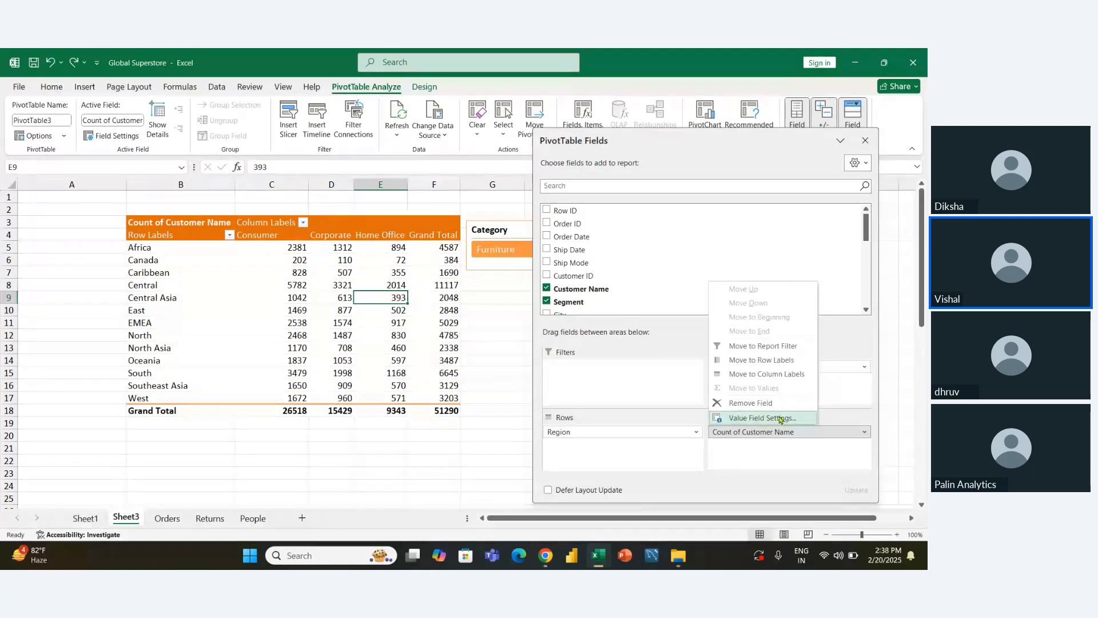
click(761, 418)
click(451, 263)
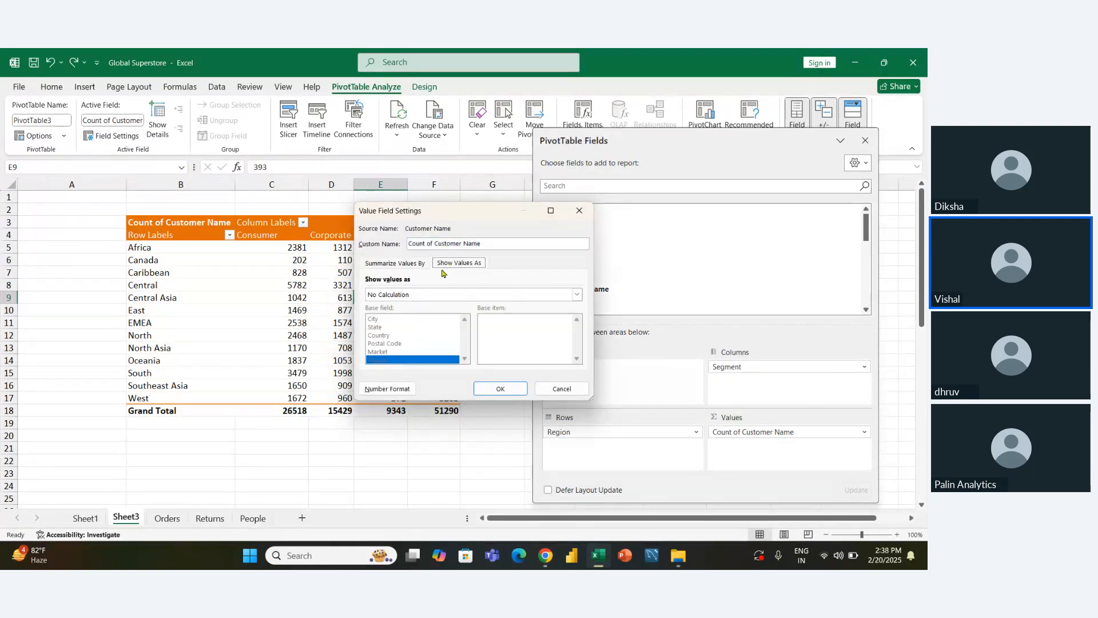
click(427, 295)
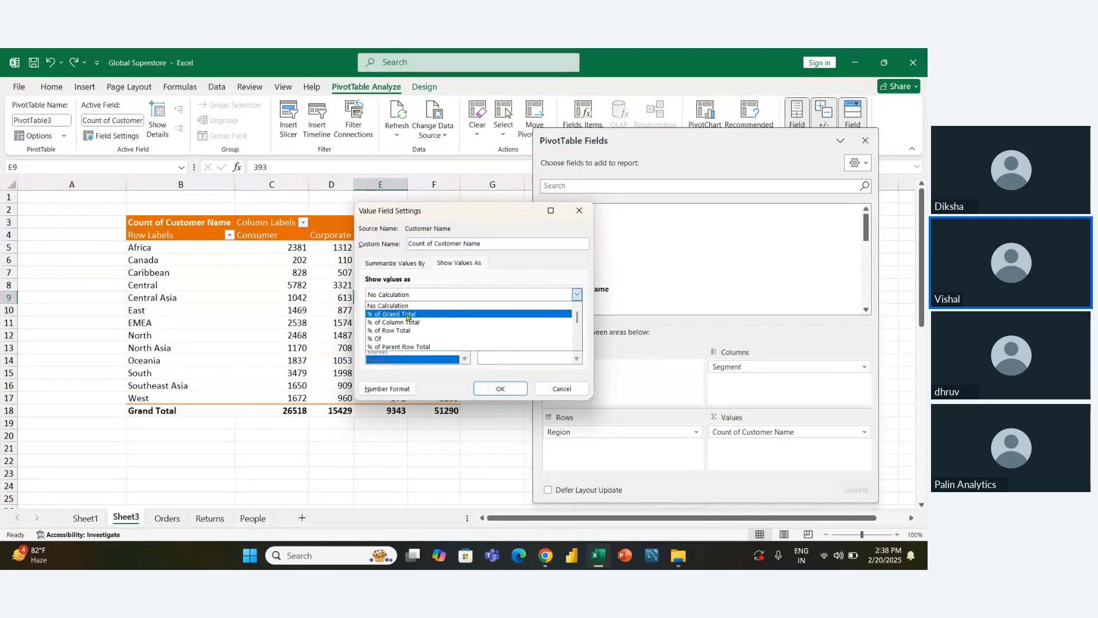
click(414, 314)
click(498, 388)
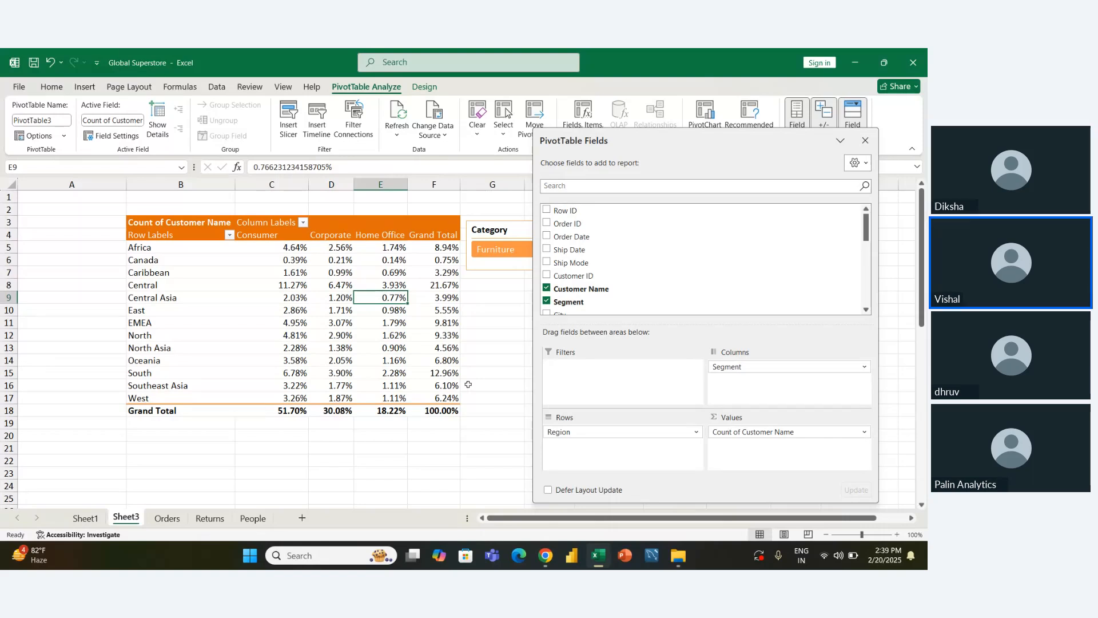
click(390, 422)
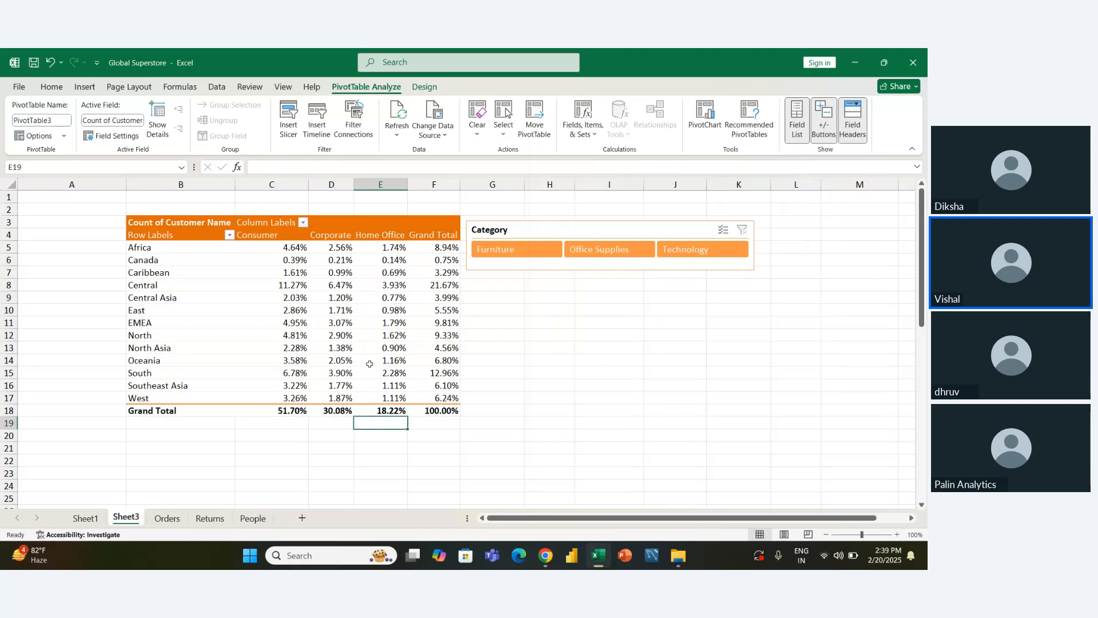
click(378, 289)
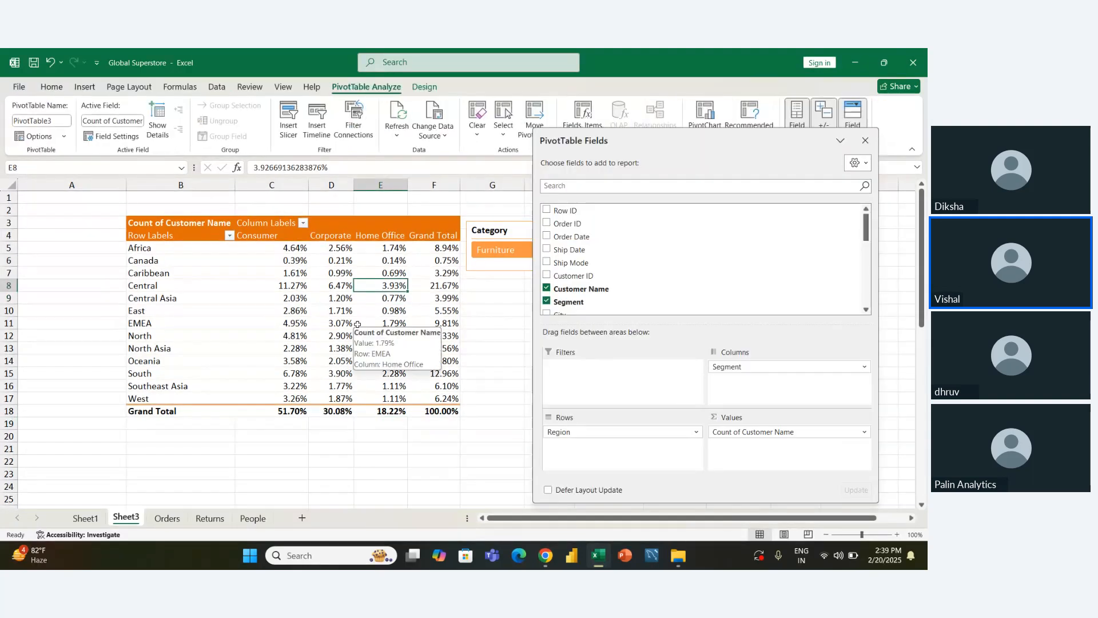
click(253, 443)
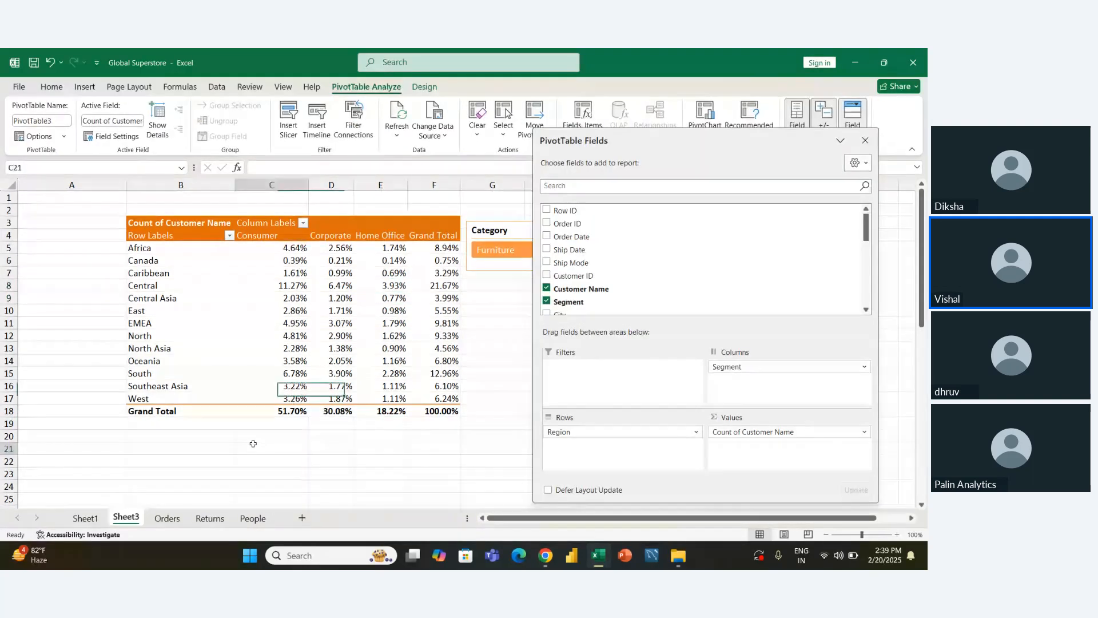
Step: Move the Segment PivotTable on Sheet1 to cell B3 of the same worksheet
click(85, 519)
click(87, 310)
click(56, 248)
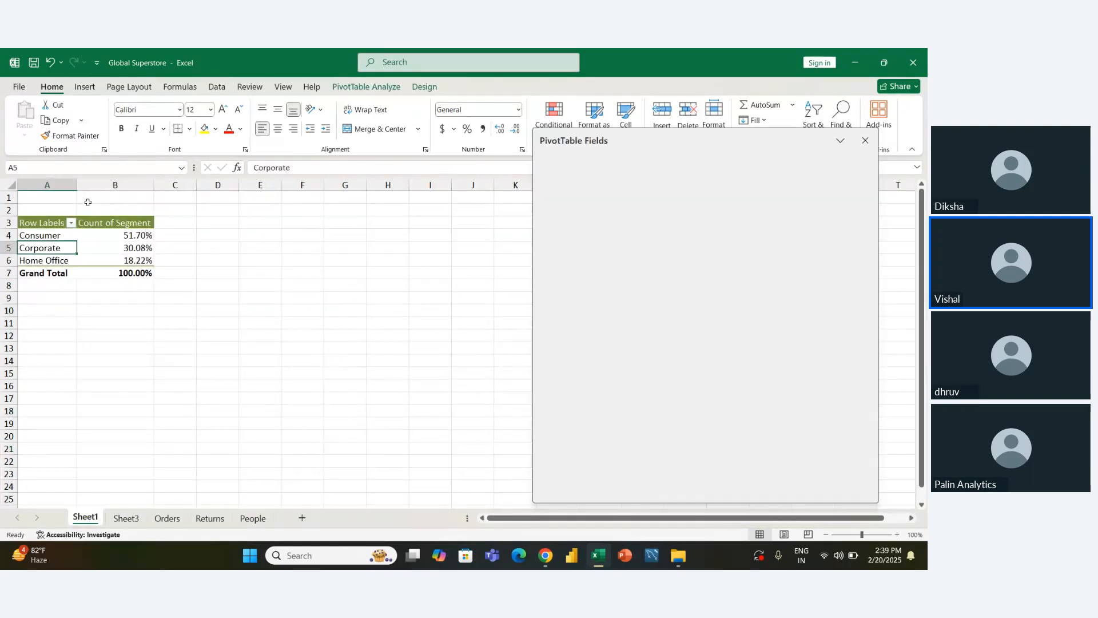
click(373, 87)
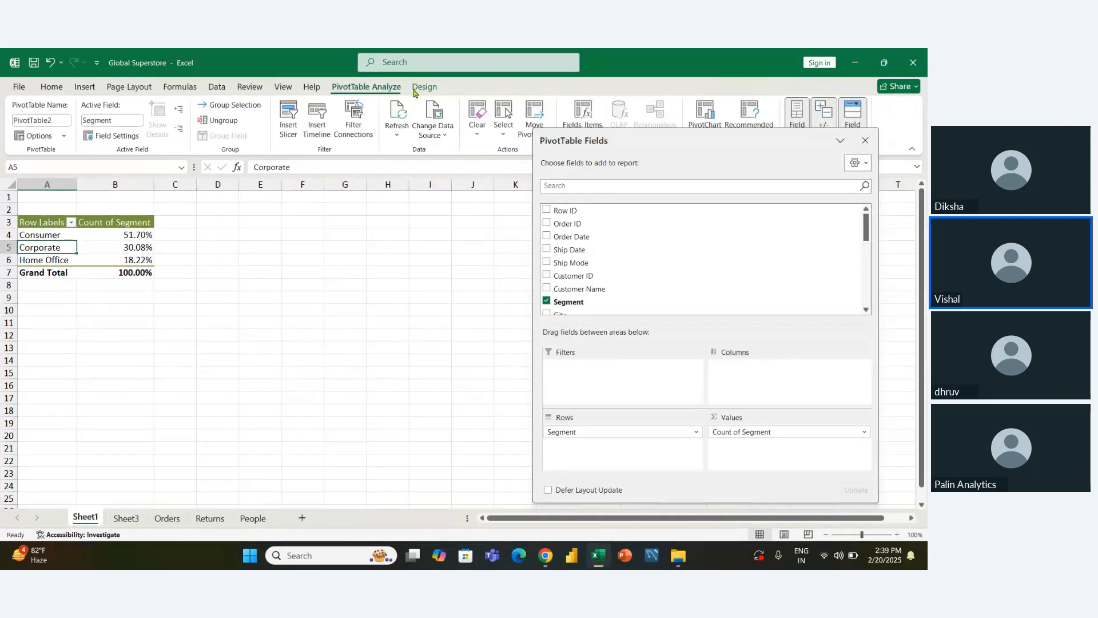
click(527, 109)
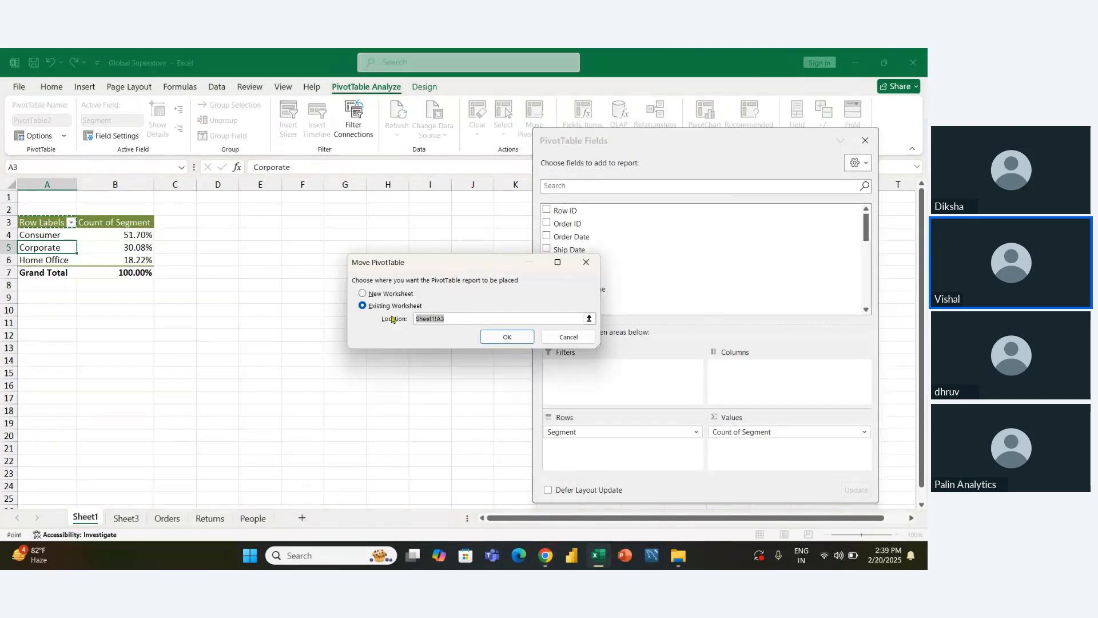
click(447, 319)
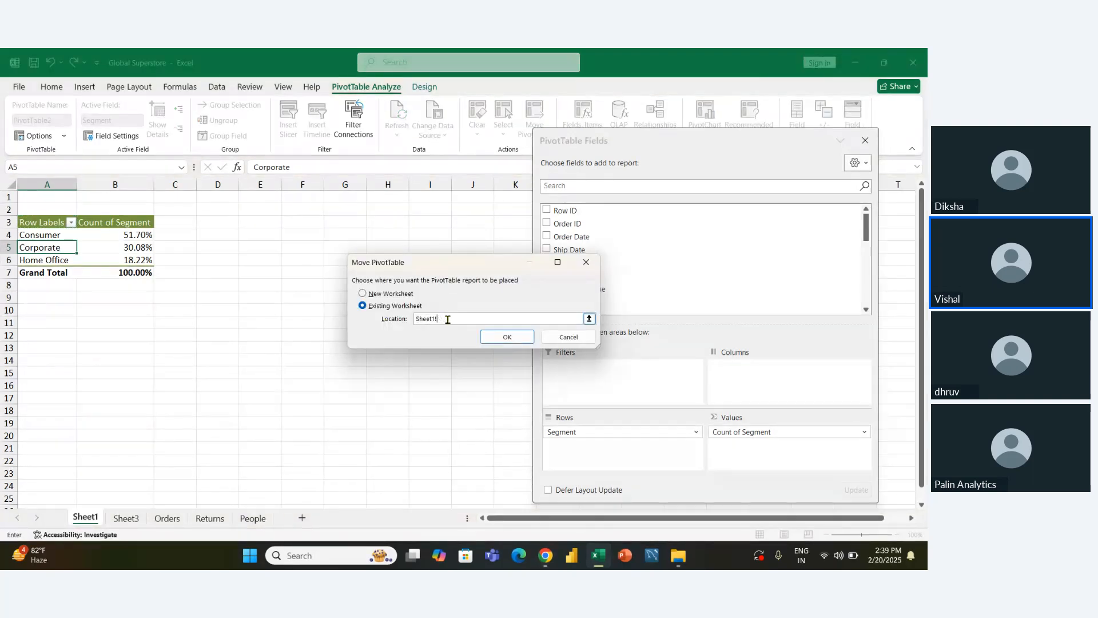
text(B3)
key(Return)
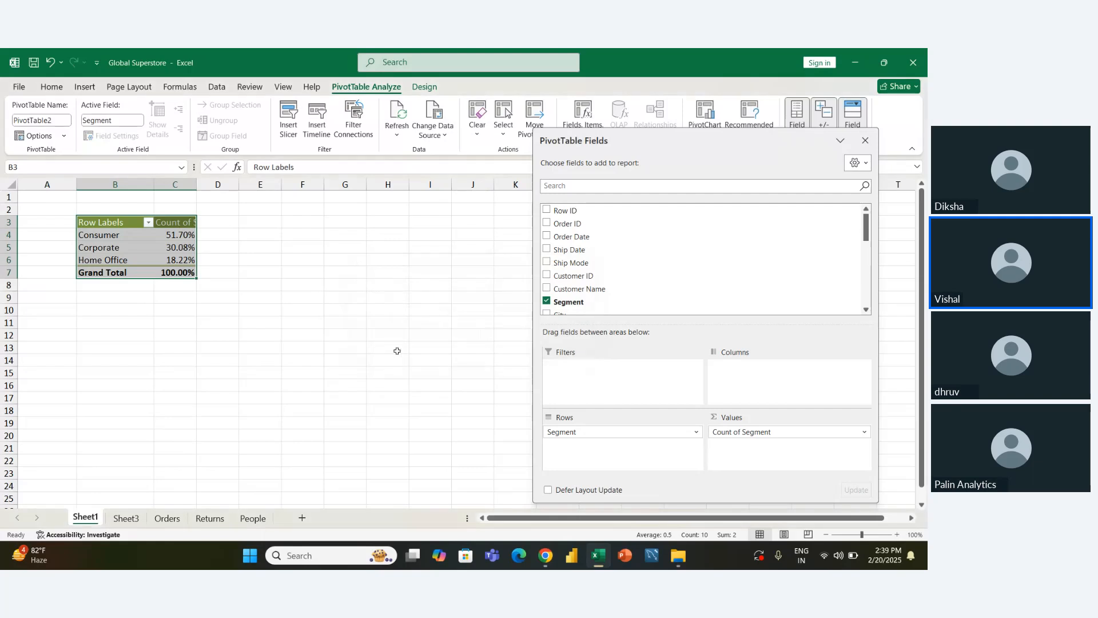
click(376, 344)
Step: Autofit the column widths of the whole Segment PivotTable on Sheet1
click(164, 249)
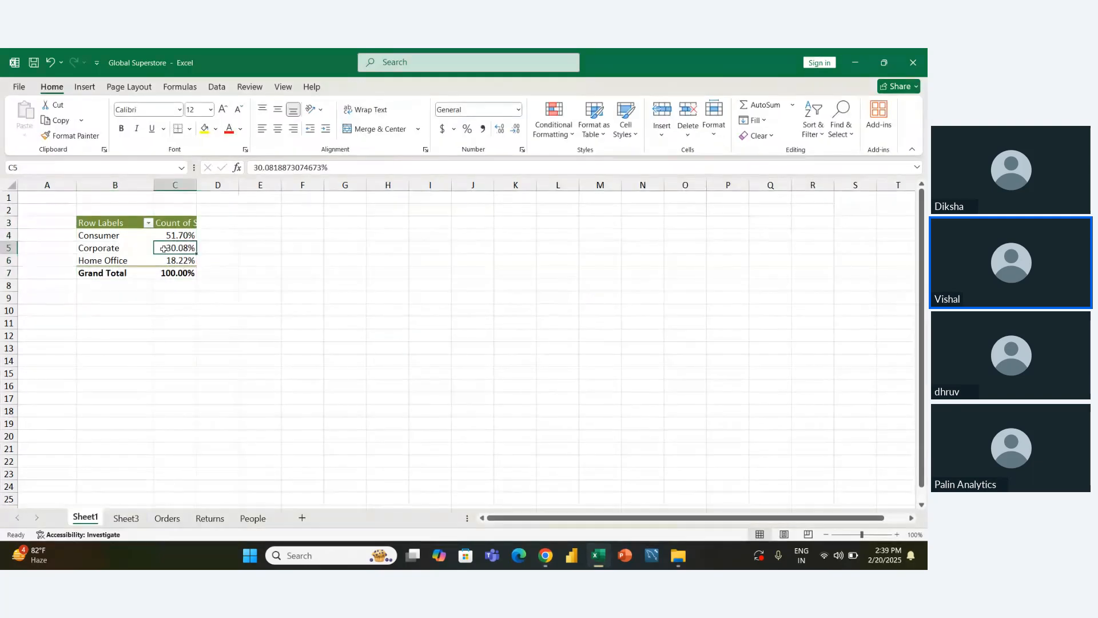
key(ctrl+a)
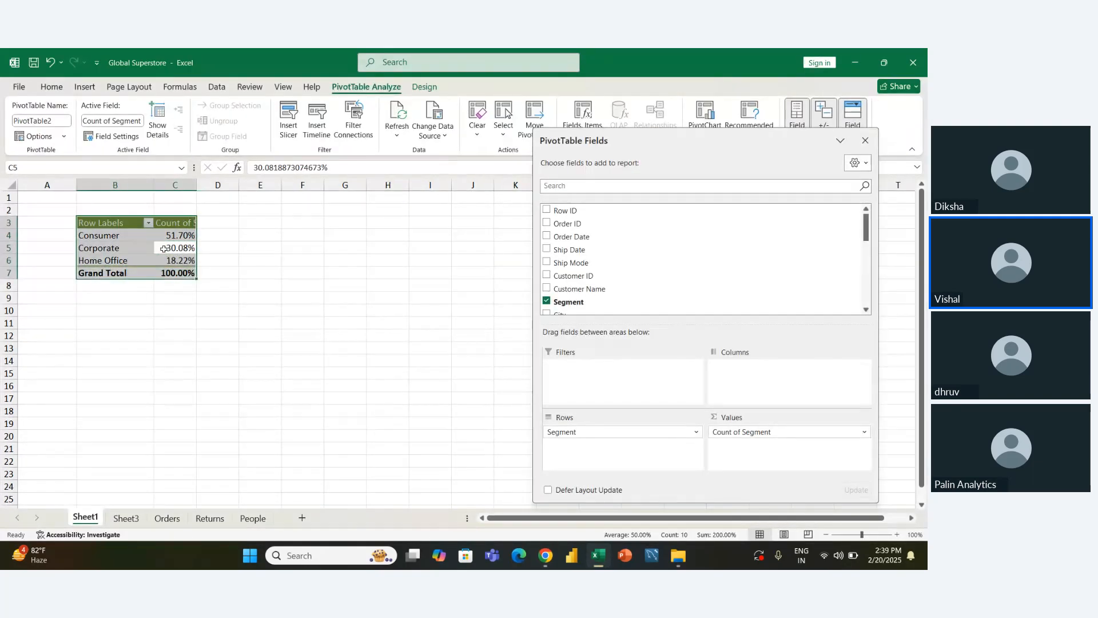
key(alt)
key(h)
key(o)
key(i)
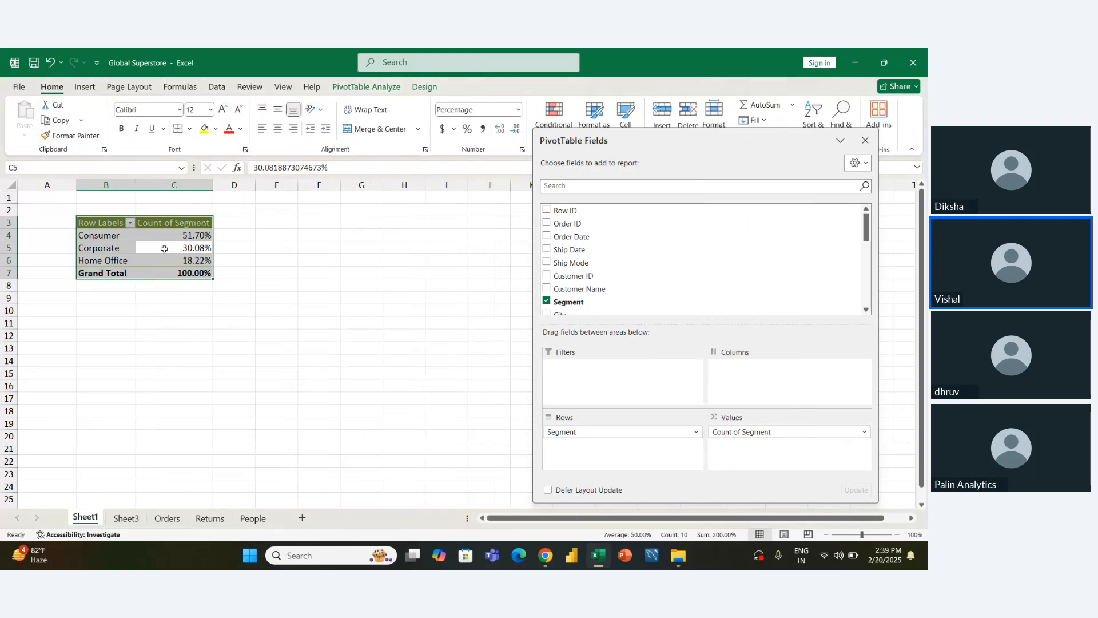
click(276, 347)
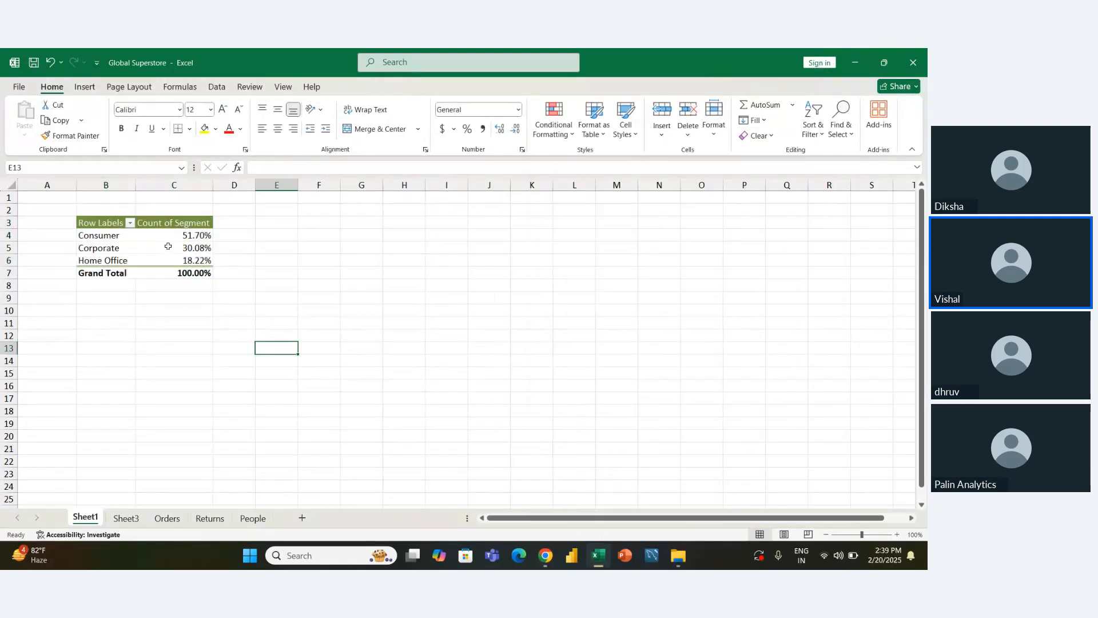
Step: Save the workbook and insert a default clustered column PivotChart from the Segment shares in B4:C6, with the field list closed
click(167, 245)
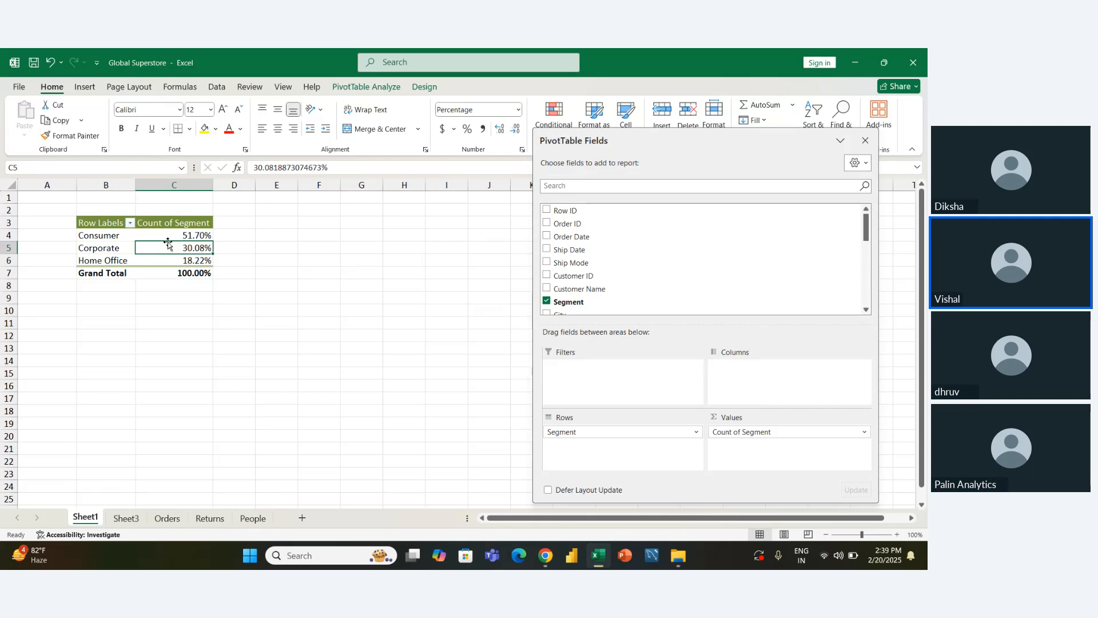
key(Left)
key(Up)
key(shift+Down)
key(shift+Down)
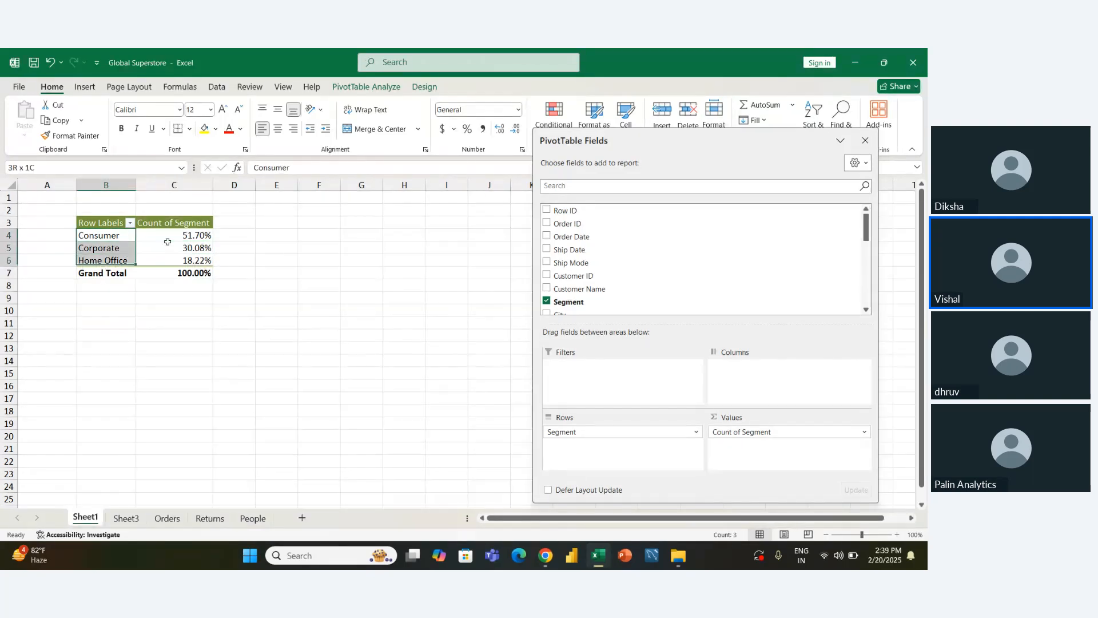
key(shift+Right)
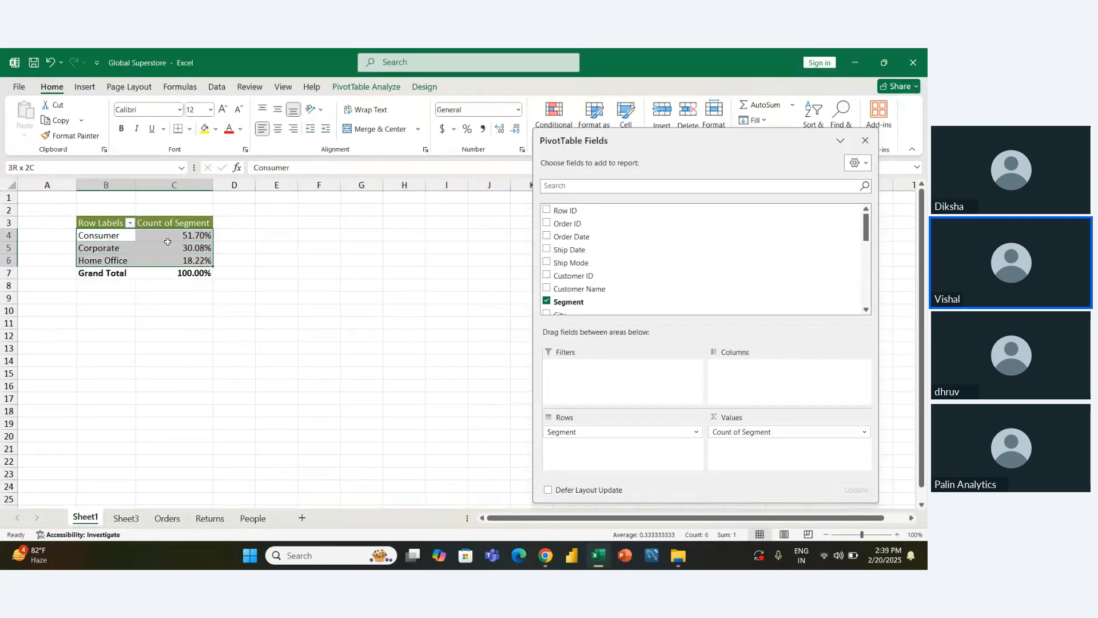
key(ctrl+s)
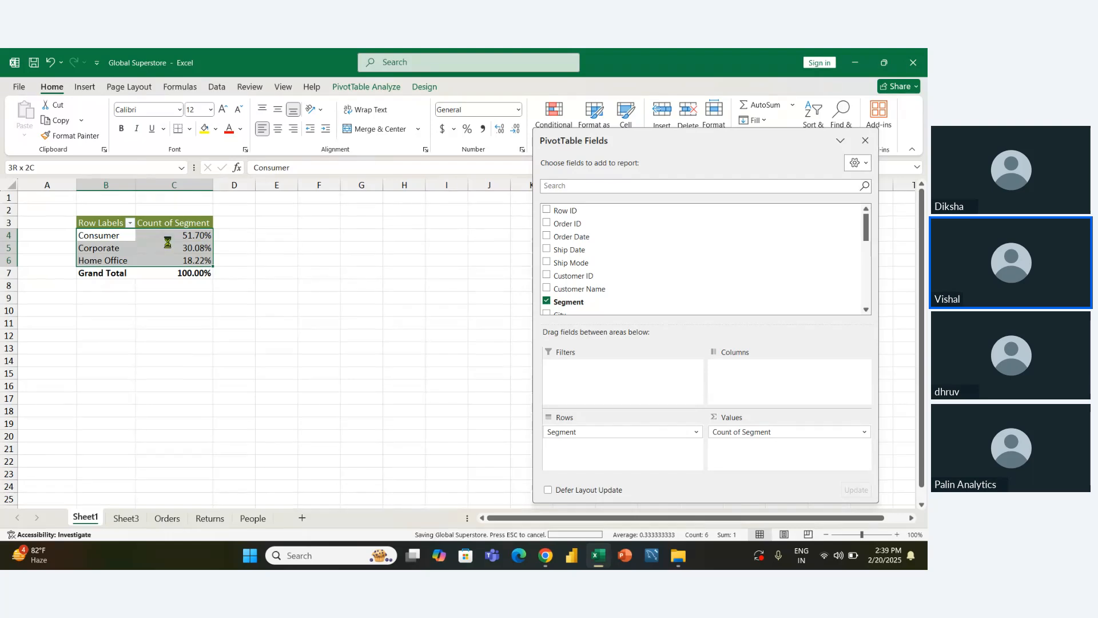
key(alt)
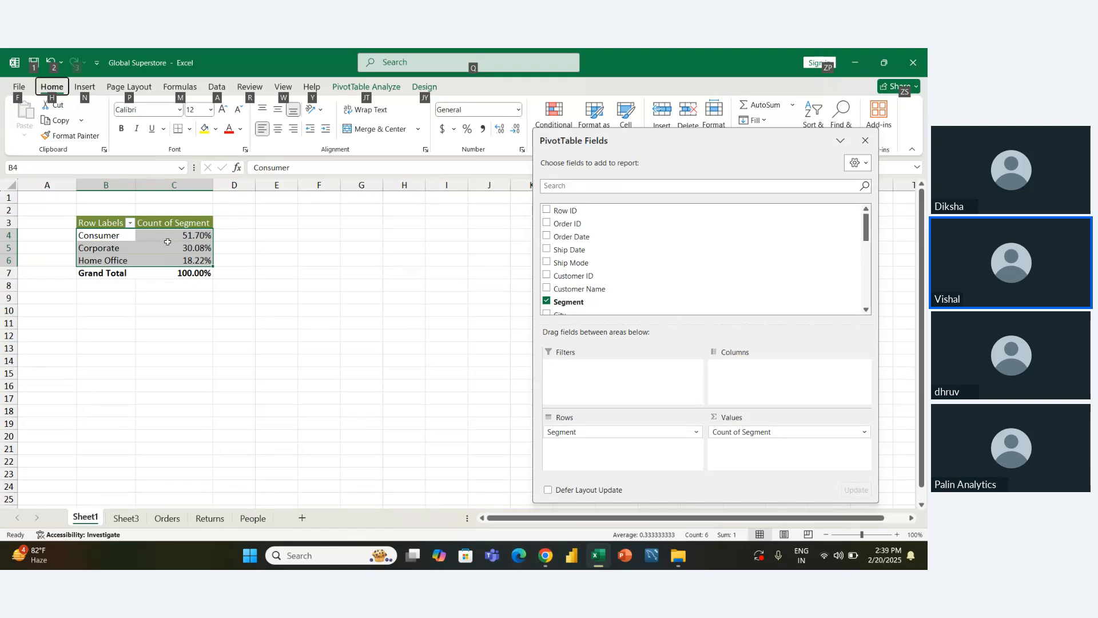
key(alt+F1)
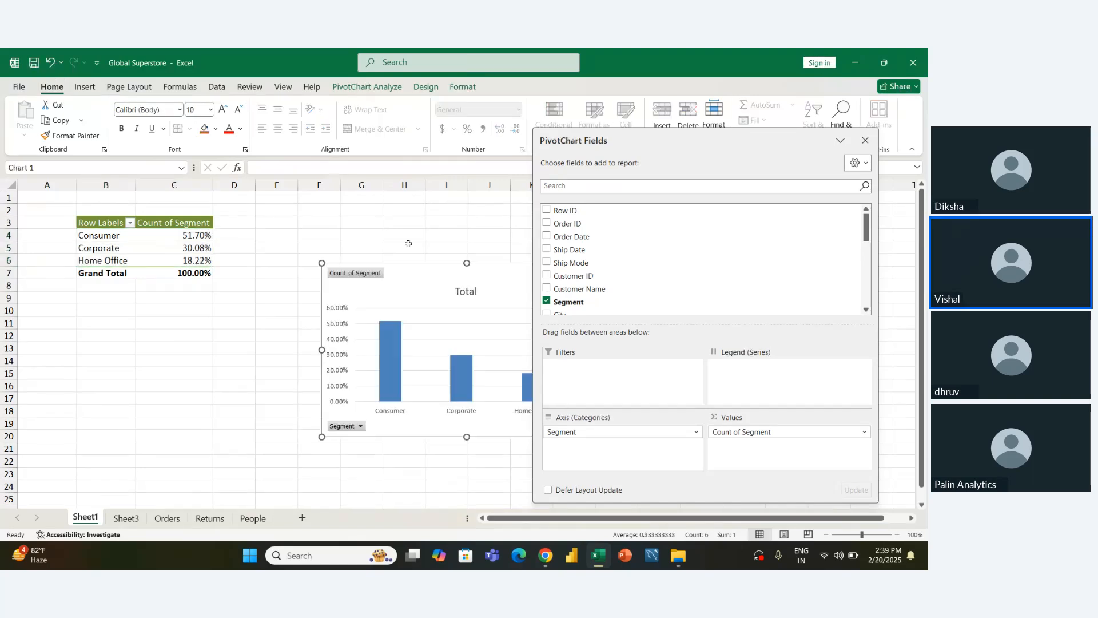
click(865, 141)
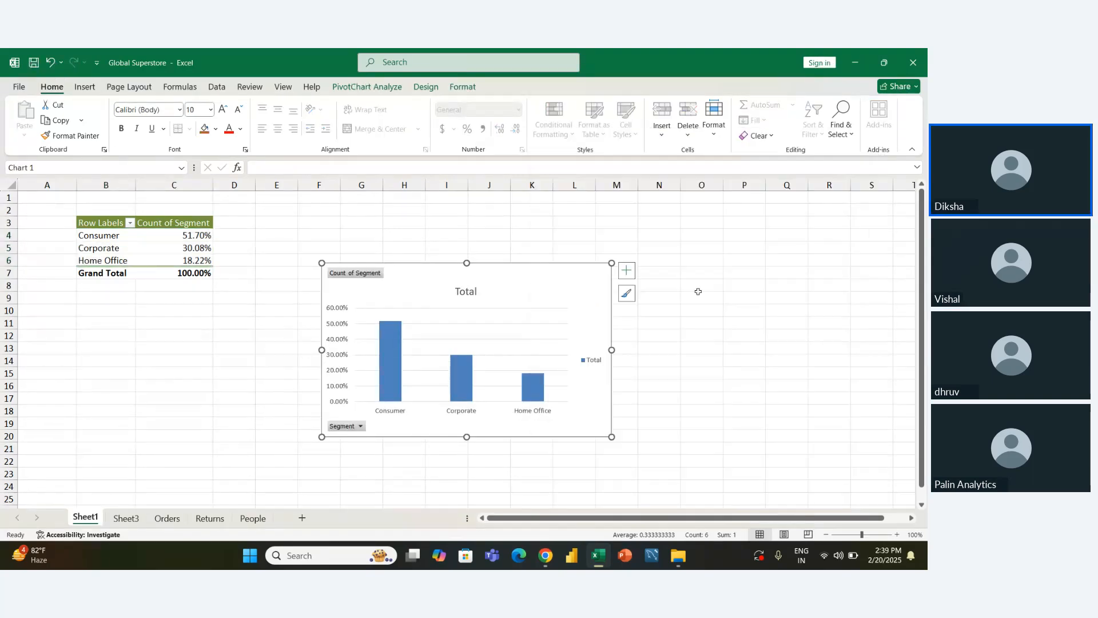
Step: Move the Segment chart up to row 2 beside the PivotTable, enlarge it to about column N, and show its data labels
drag(551, 289, 546, 237)
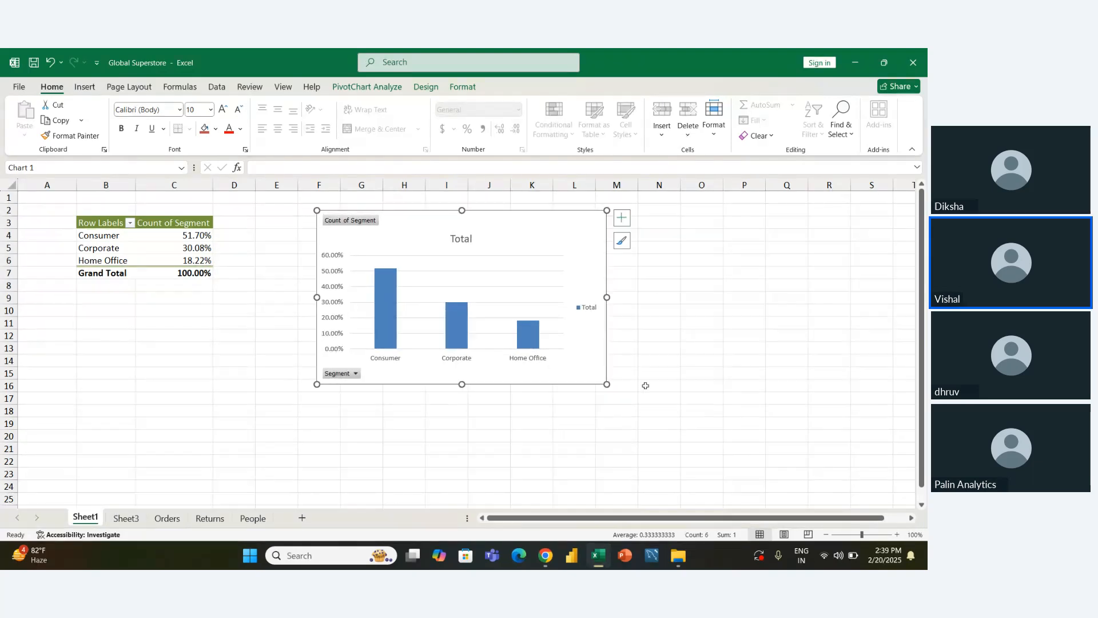
drag(607, 381, 660, 403)
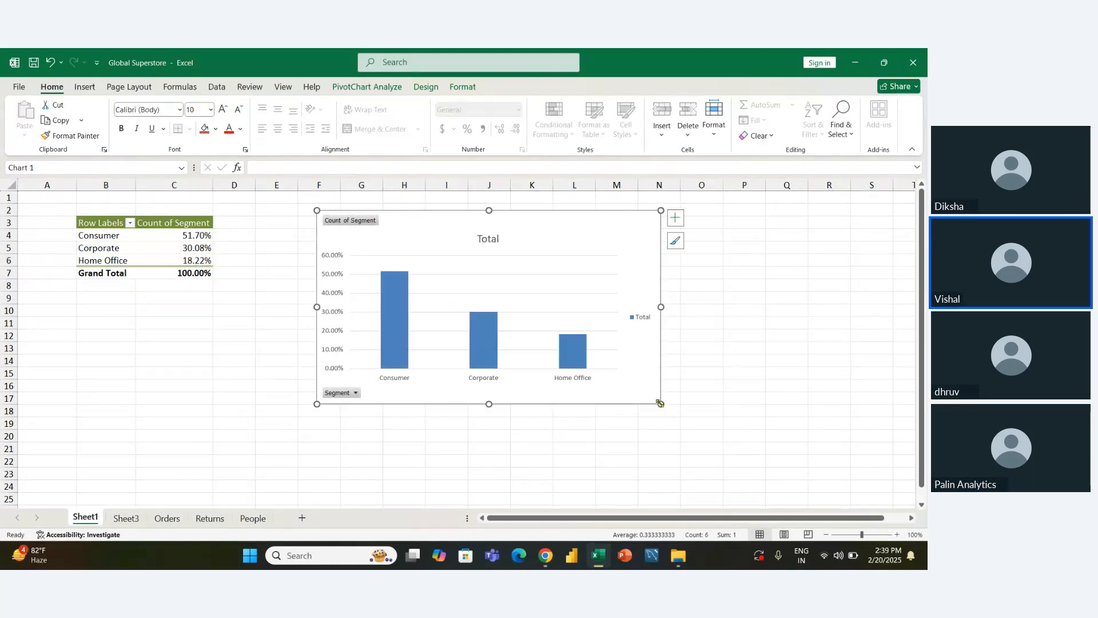
click(674, 218)
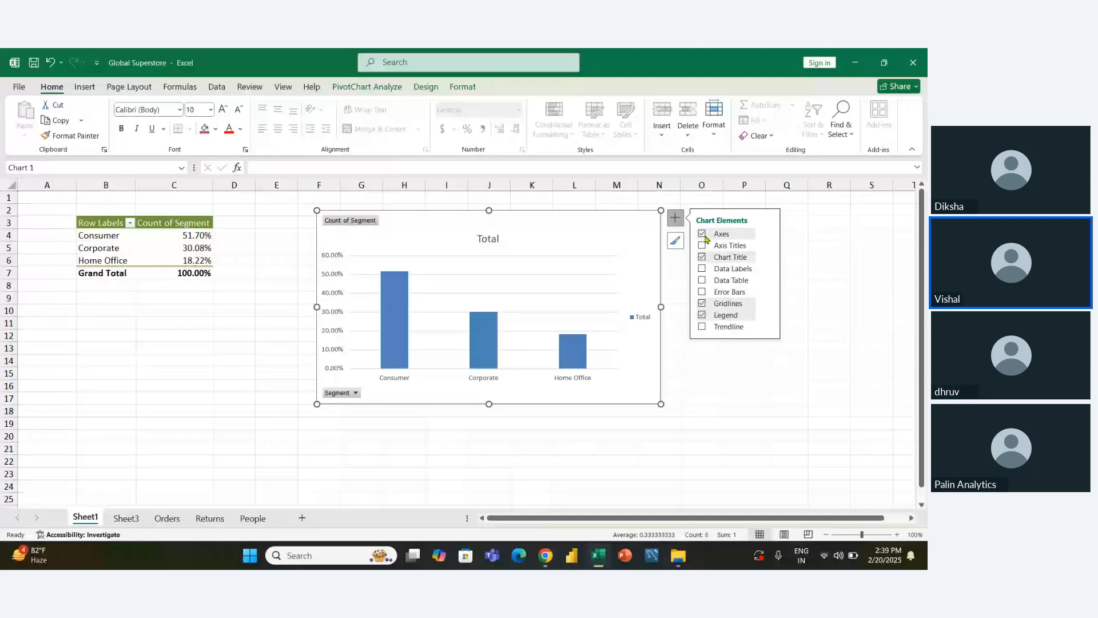
click(703, 269)
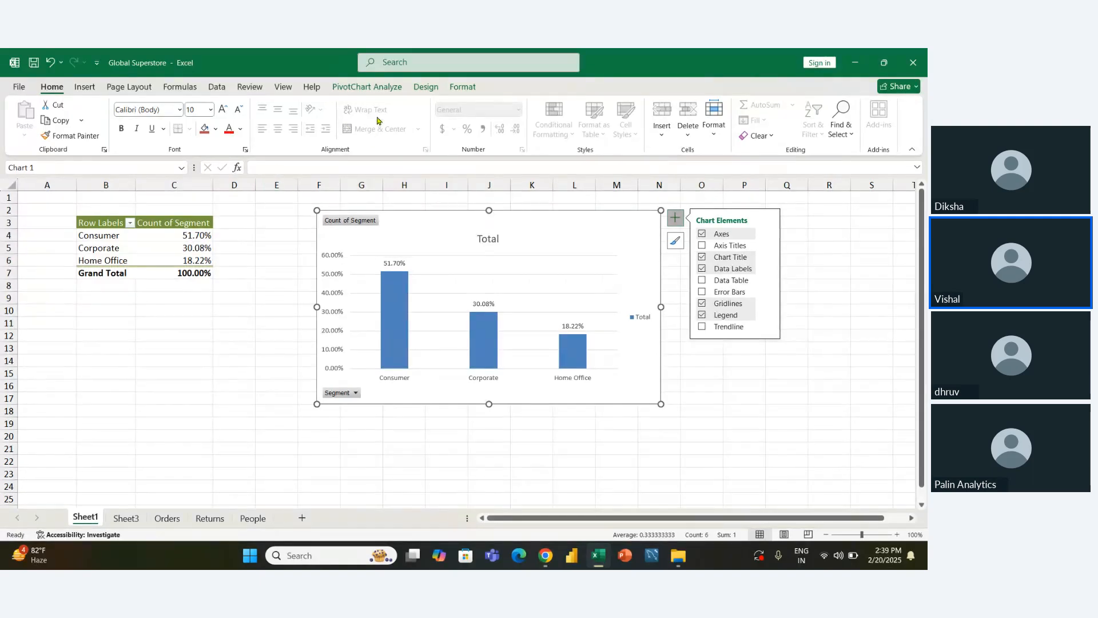
Step: Change the Segment PivotChart's type from clustered column to Doughnut
click(366, 86)
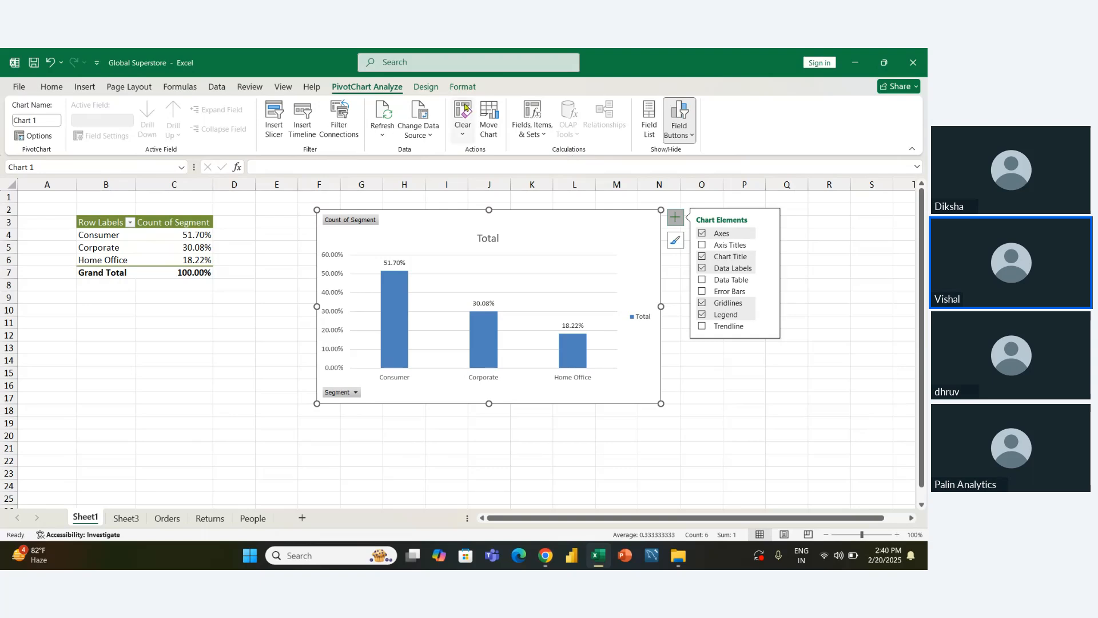
click(425, 87)
click(668, 120)
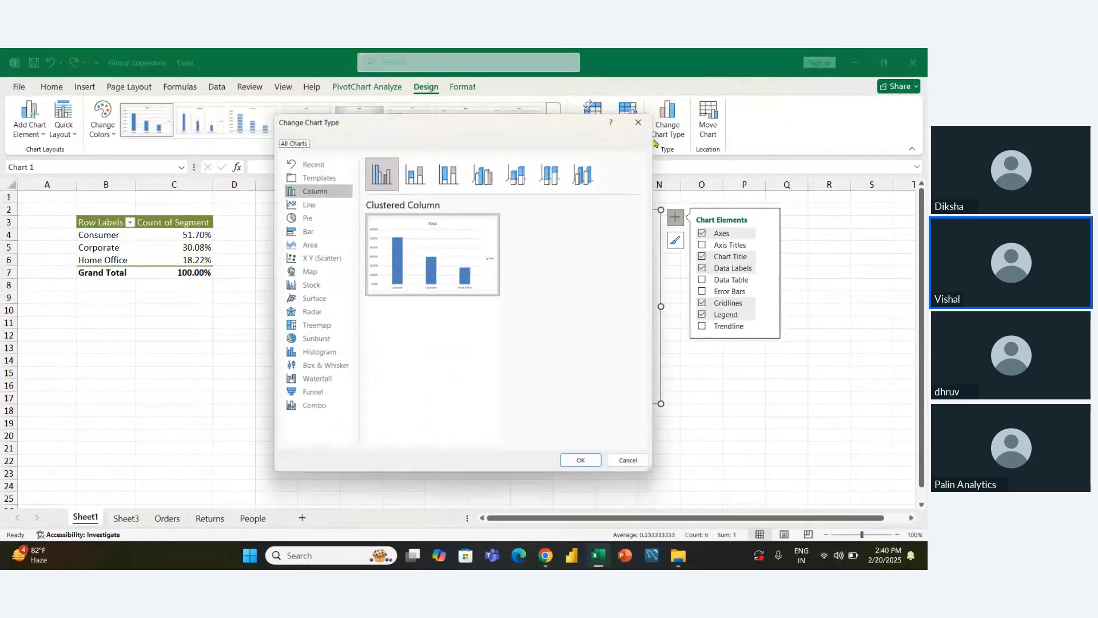
click(306, 217)
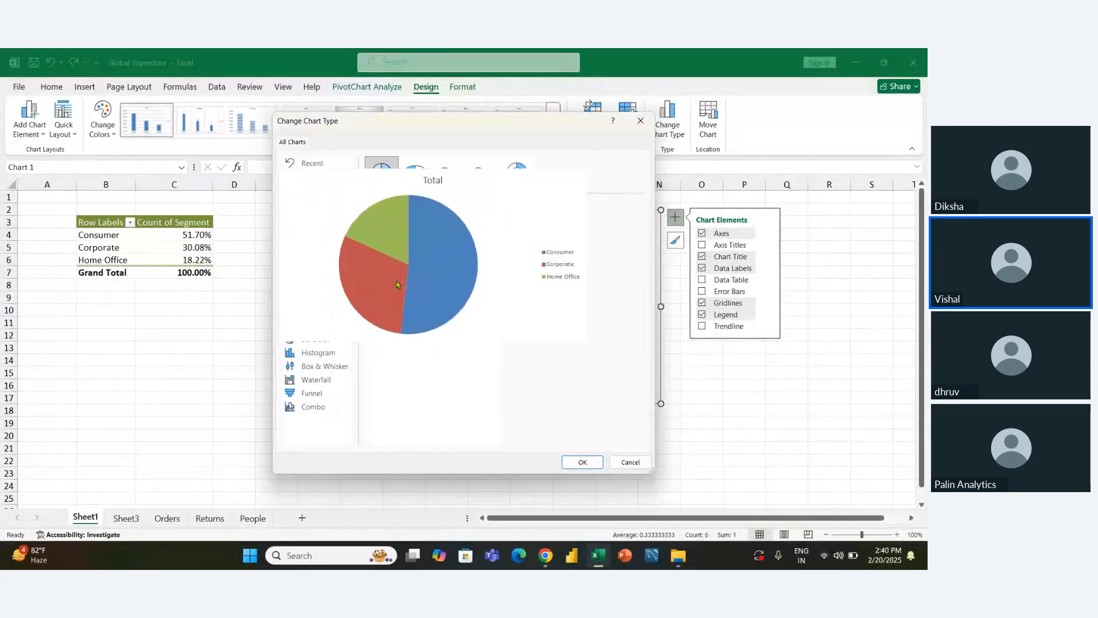
click(517, 173)
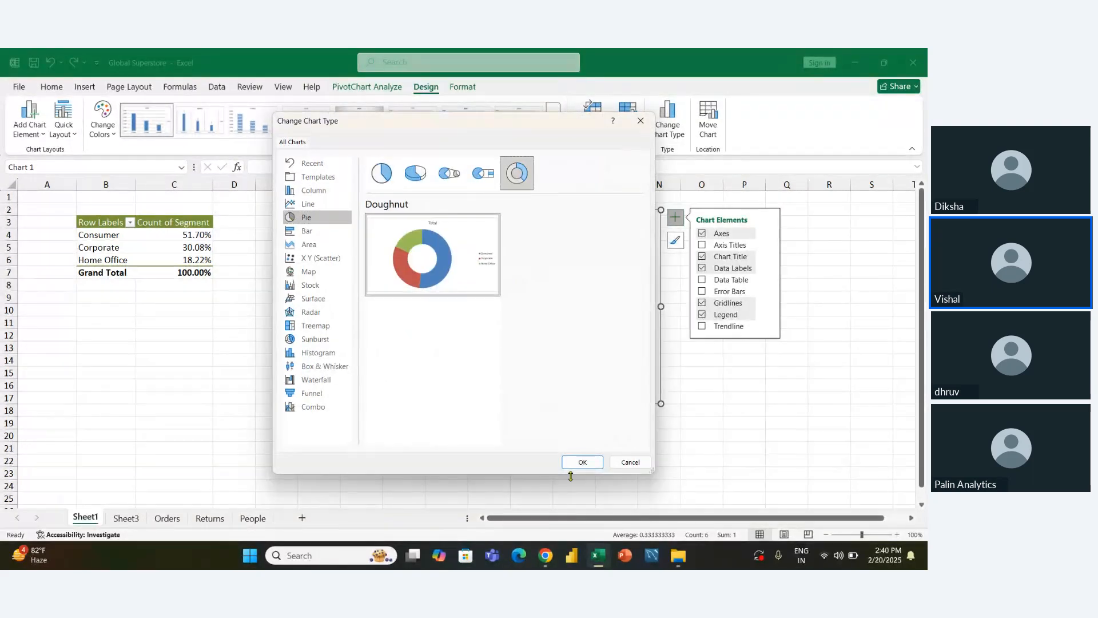
click(582, 462)
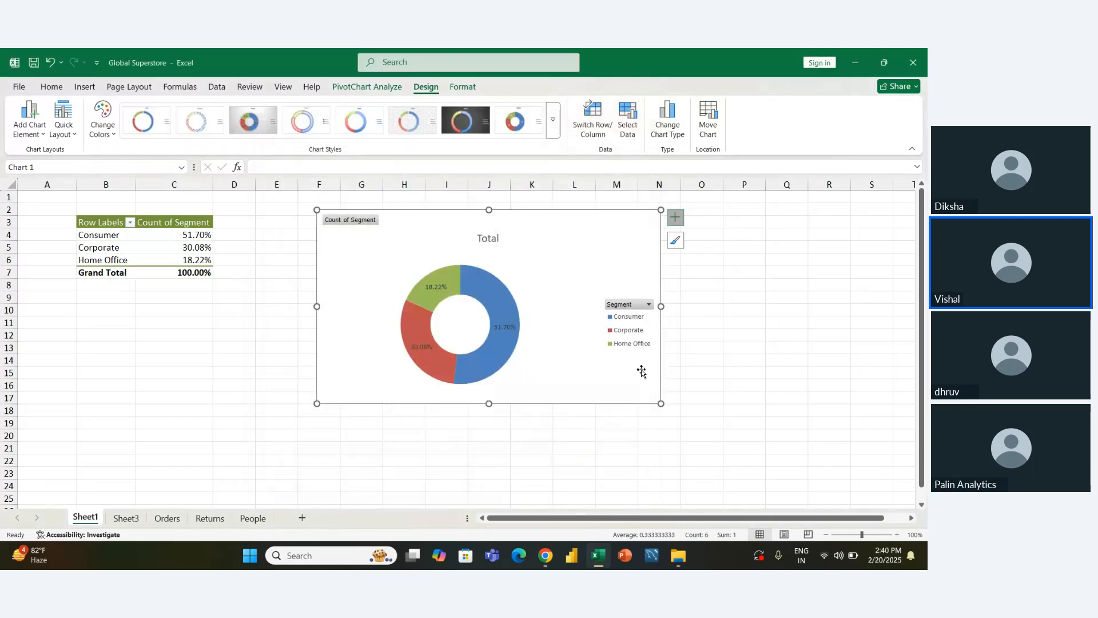
Step: Enlarge the doughnut chart to about column P and row 22, and resize its plot area to fit just below the title
drag(662, 404, 767, 467)
click(529, 321)
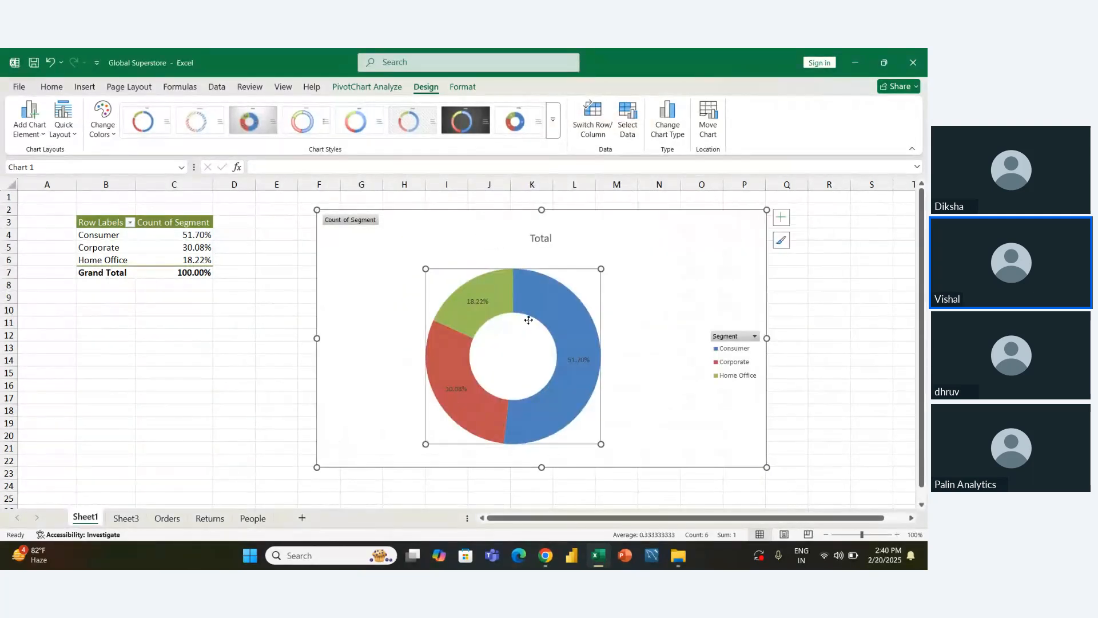
drag(600, 268, 639, 257)
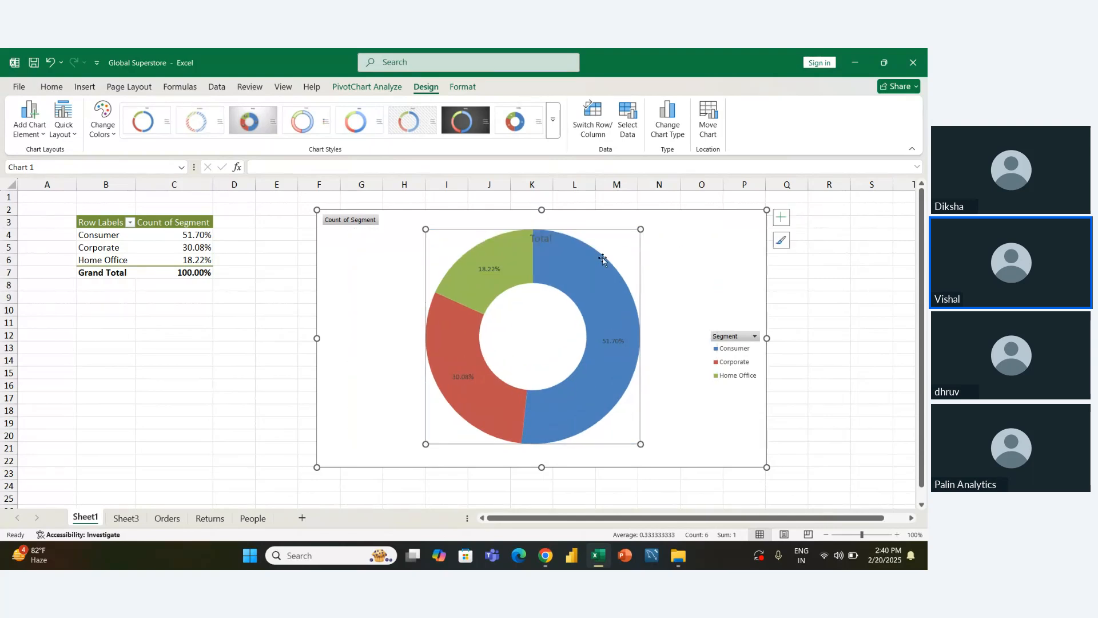
drag(425, 229, 443, 261)
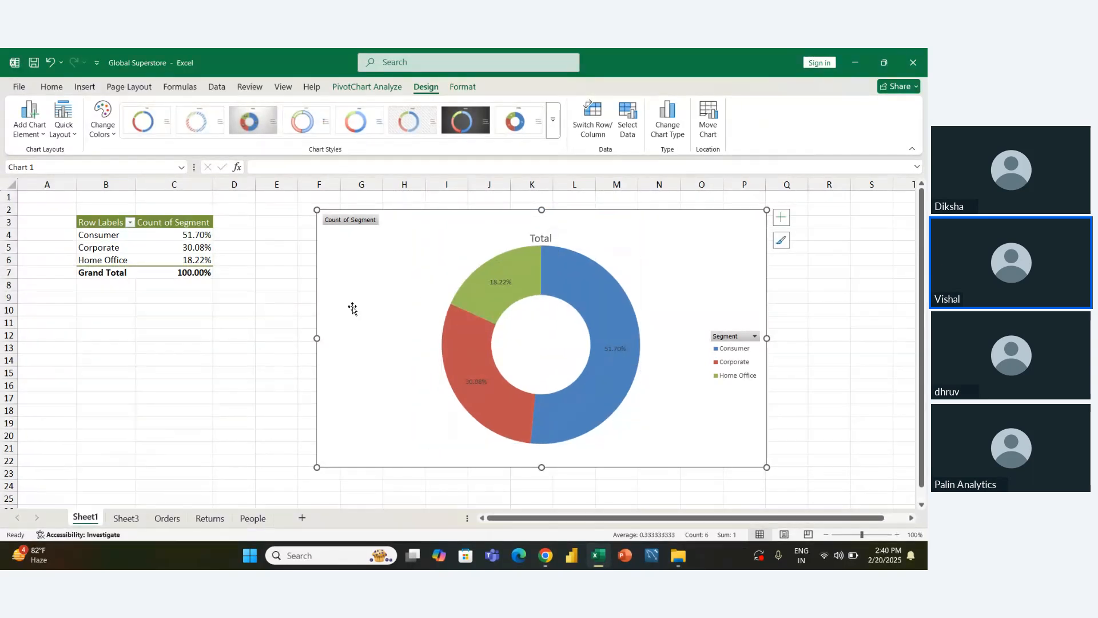
Step: Apply the tenth chart style, with the light grey background, to the doughnut and recolor it with the monochromatic teal palette
click(553, 121)
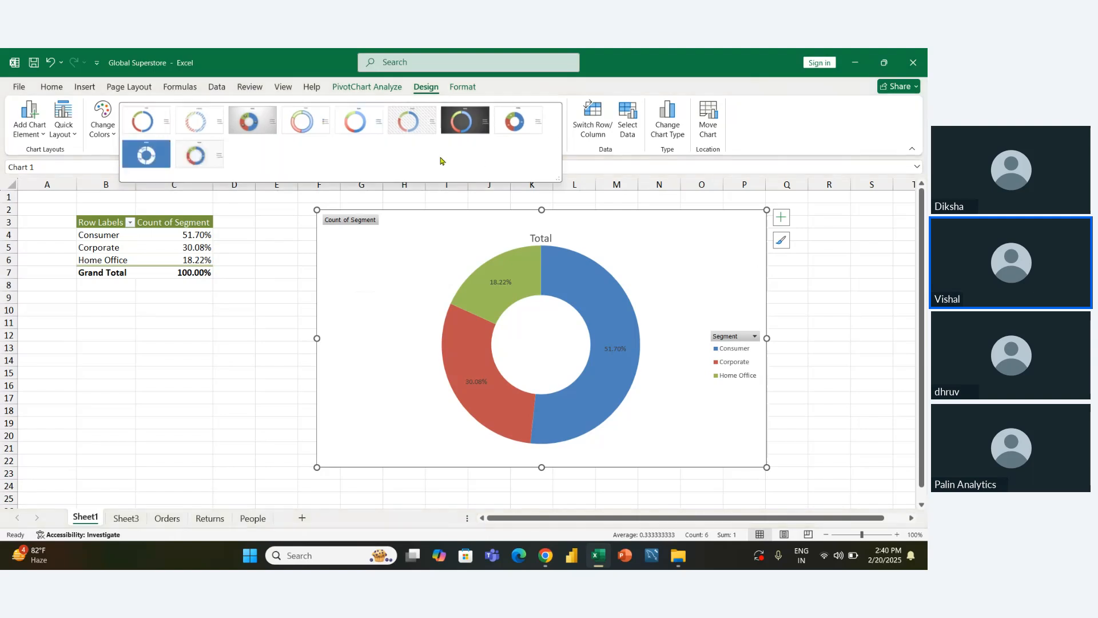
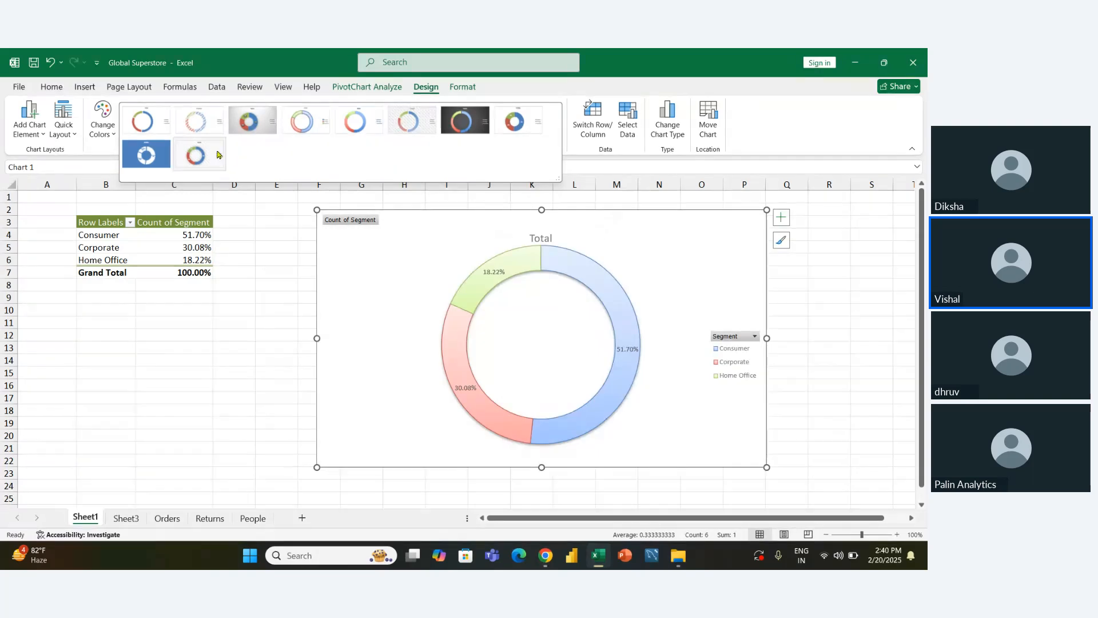
click(195, 153)
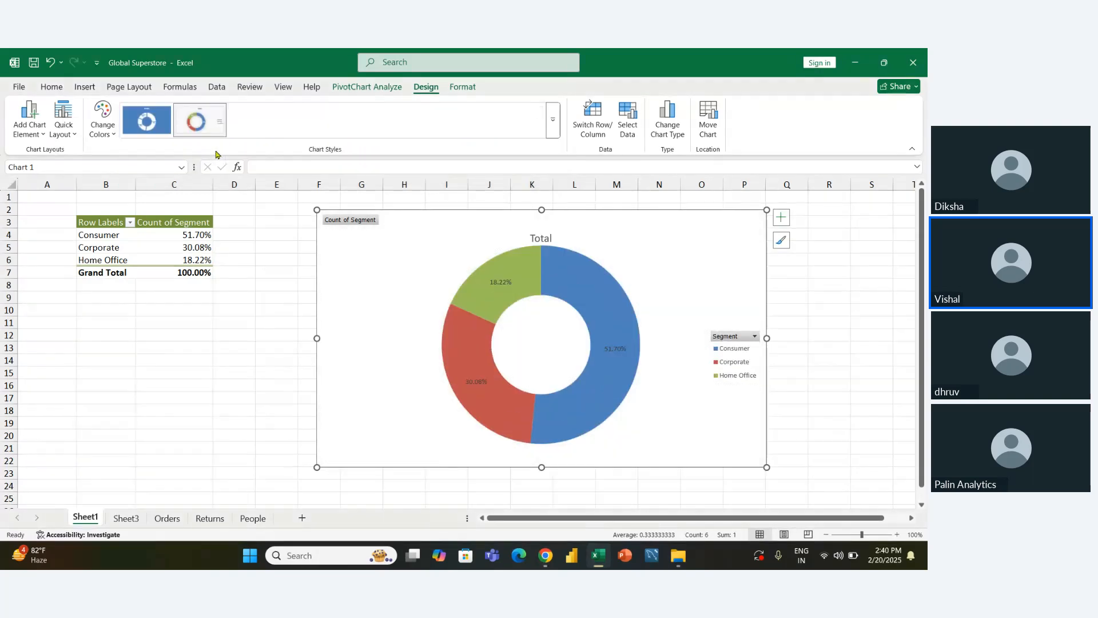
click(782, 241)
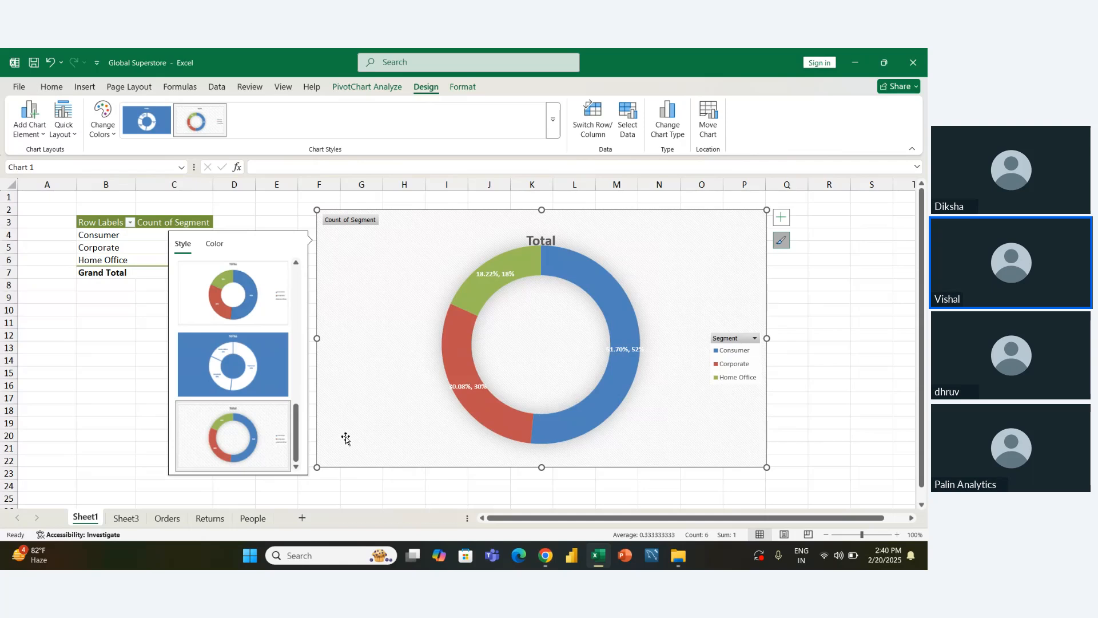
click(214, 243)
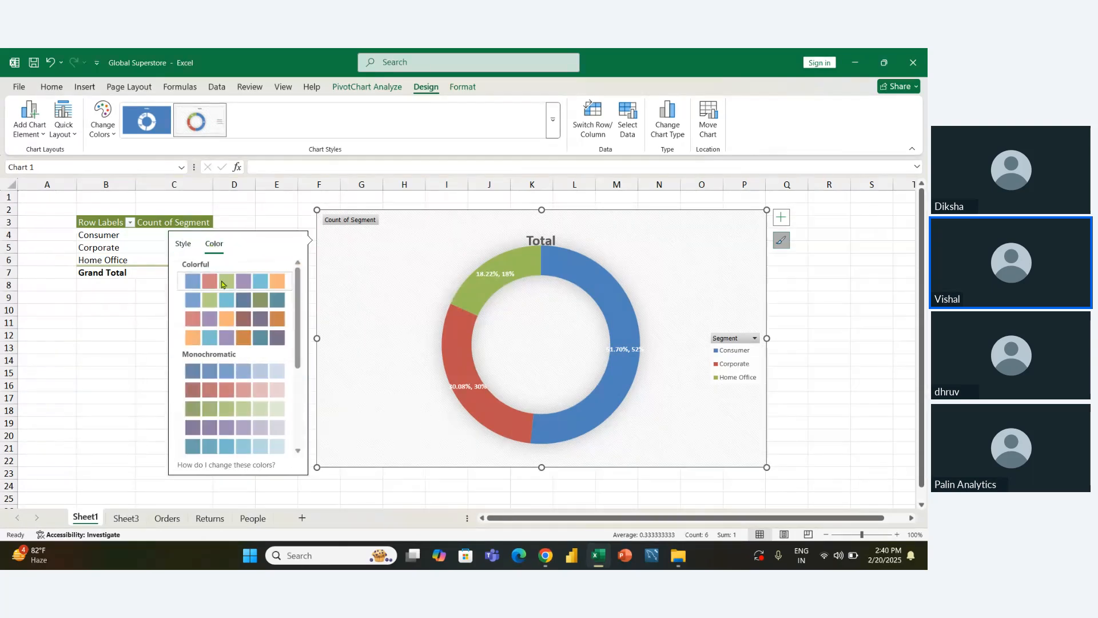
click(239, 389)
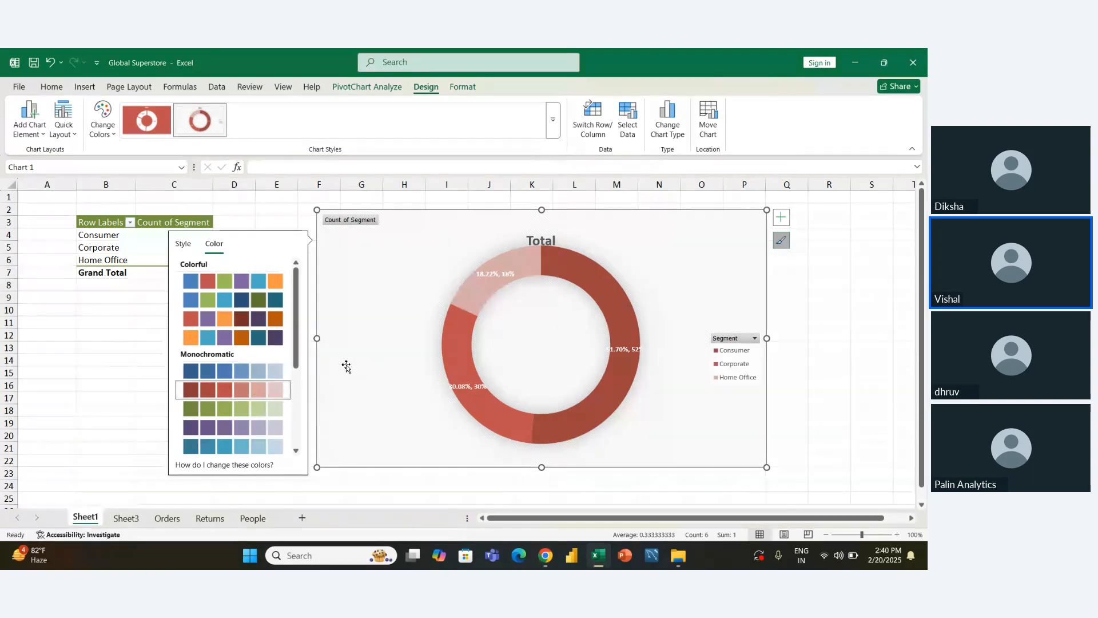
click(240, 448)
Step: Set the font color of all the doughnut's data labels to Automatic (black) and deselect the chart
click(470, 385)
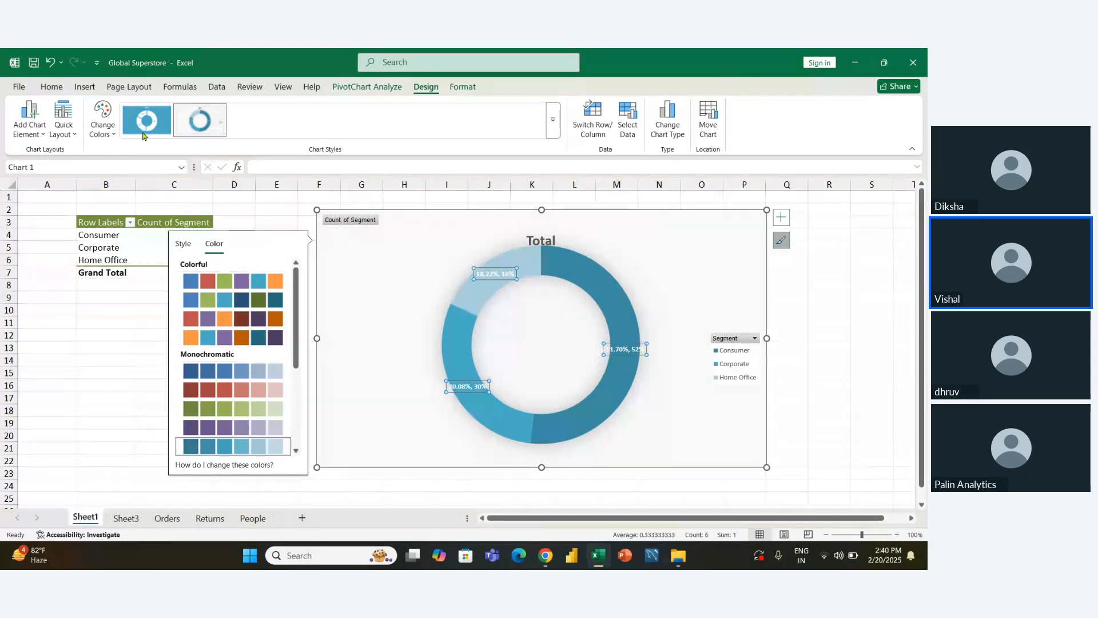
click(51, 86)
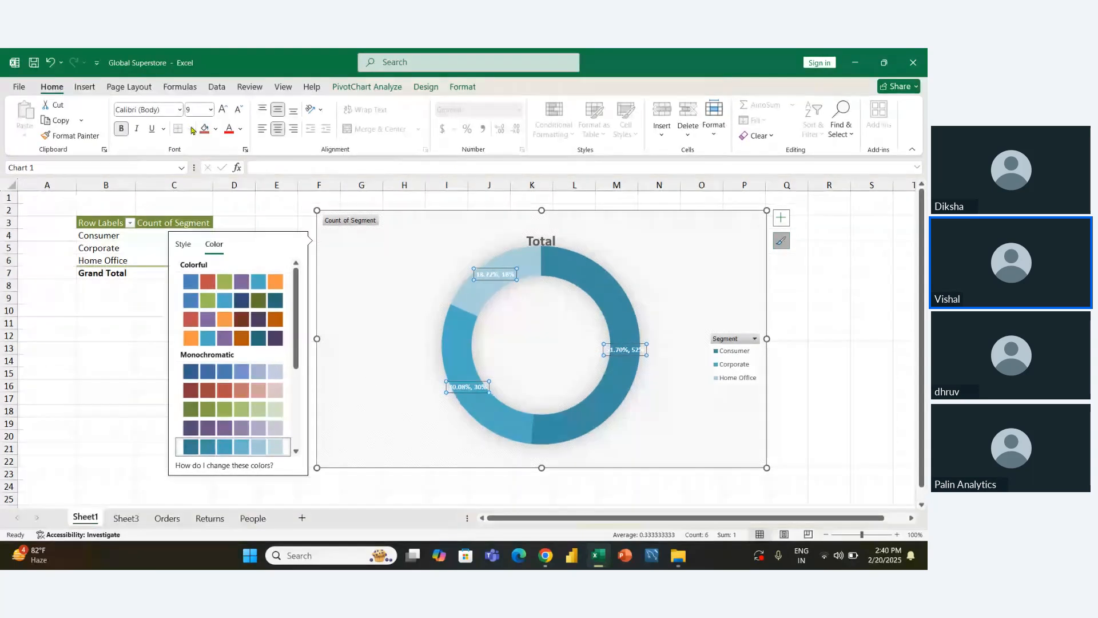
click(239, 130)
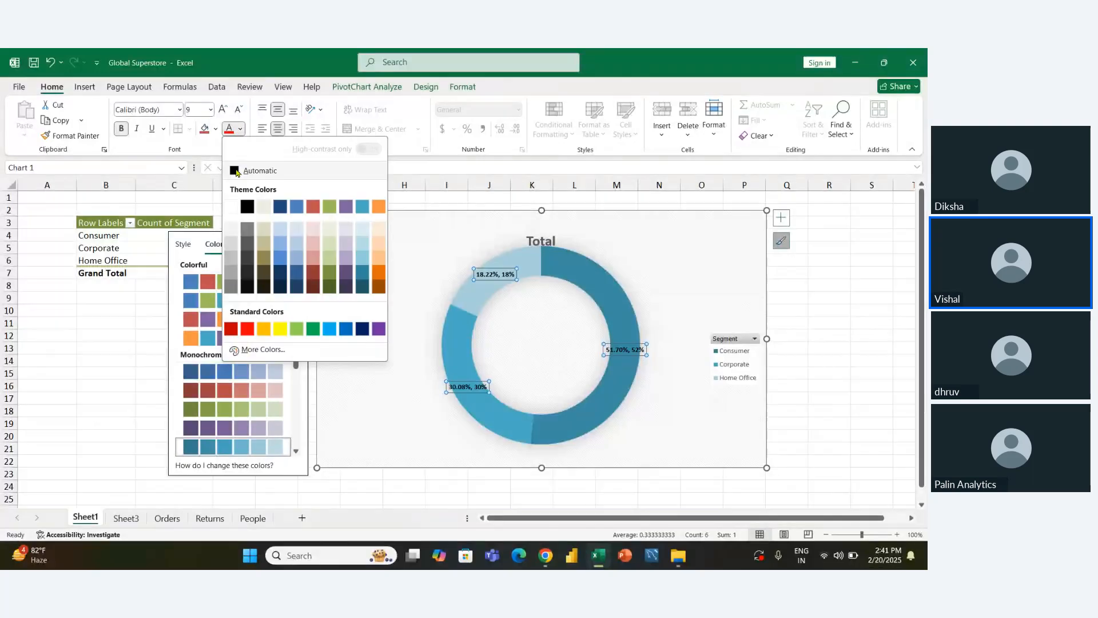
click(238, 169)
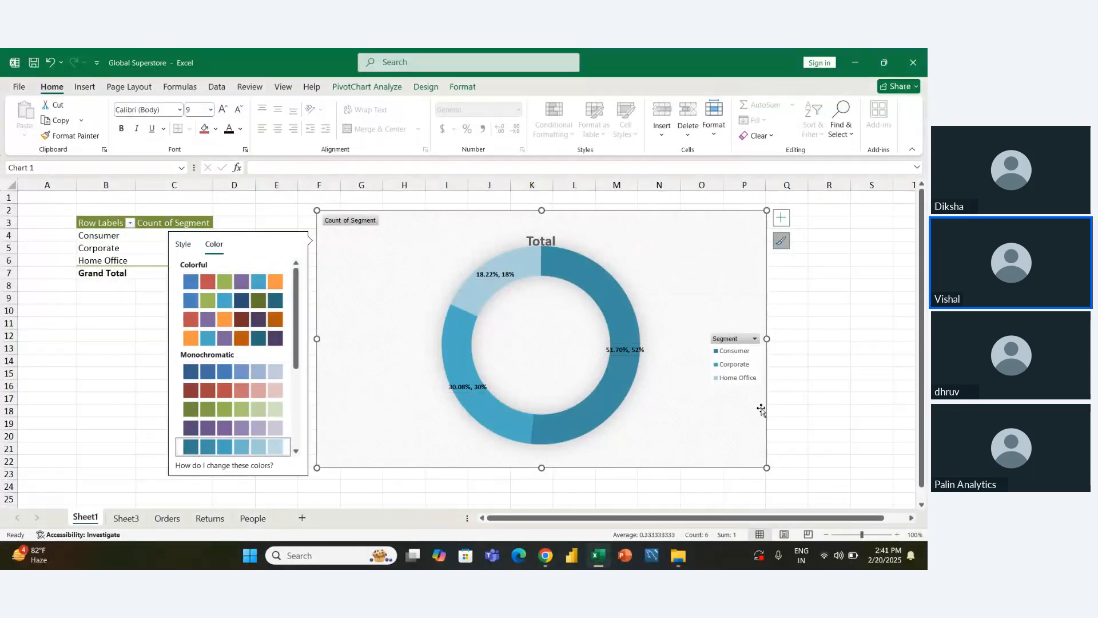
click(830, 405)
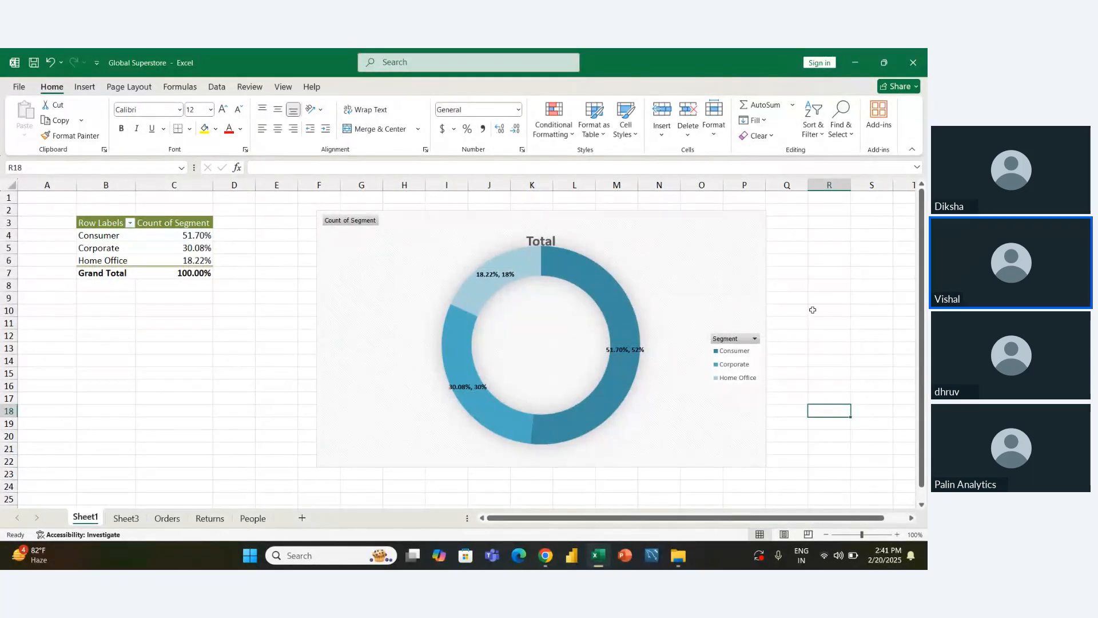
Step: Move the doughnut's chart title slightly higher, clear of the ring, and rename it "CUSTOMER PARTICITION"
click(537, 246)
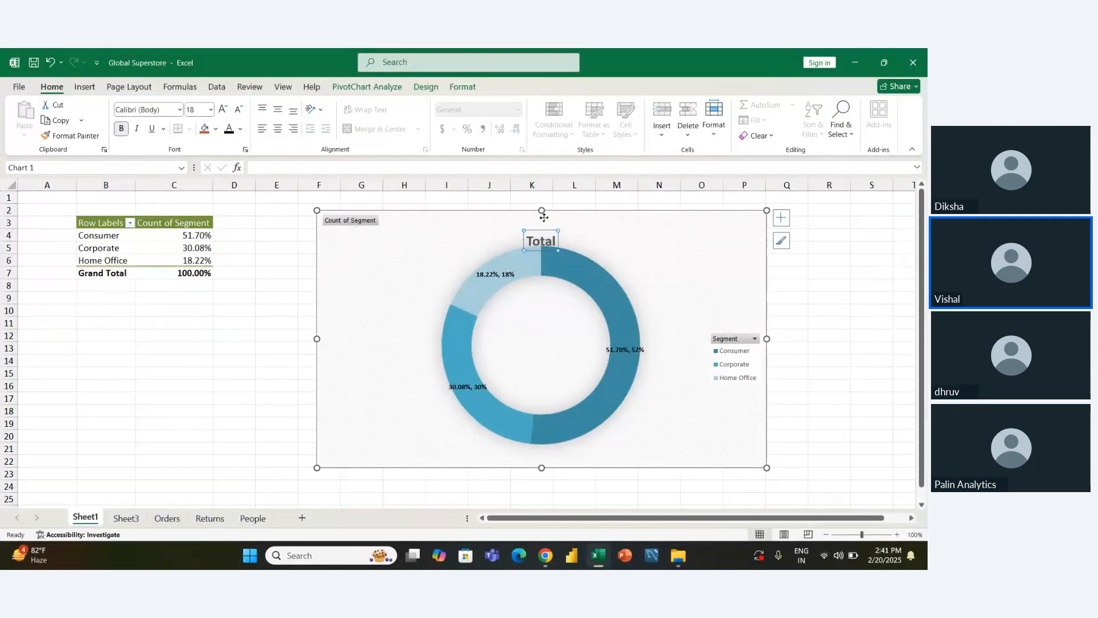
drag(543, 218, 543, 207)
double_click(540, 232)
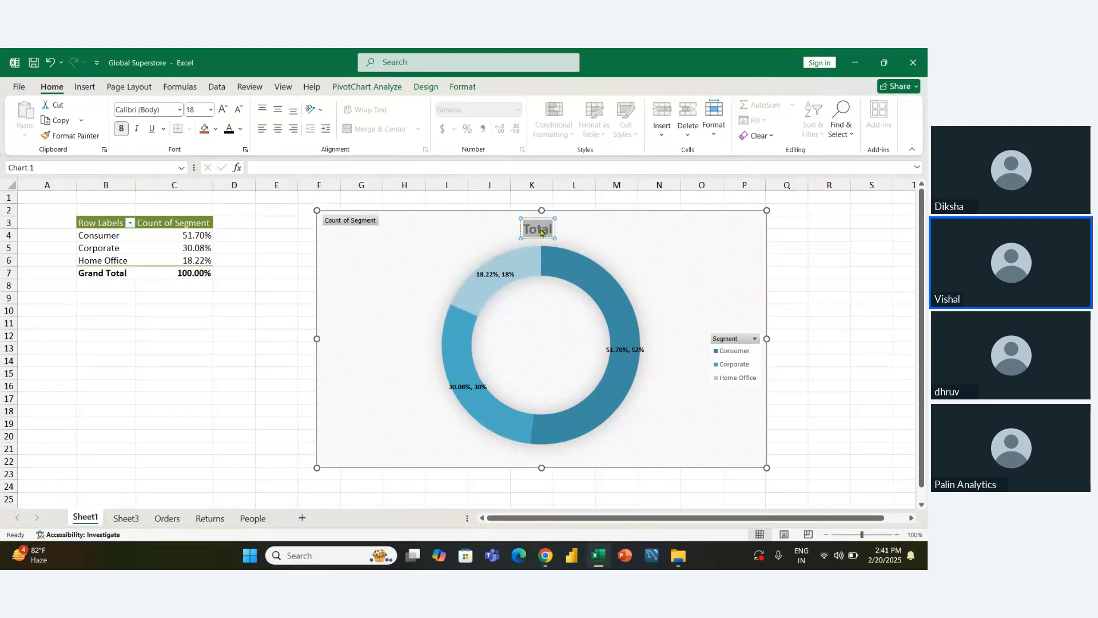
text(cUS)
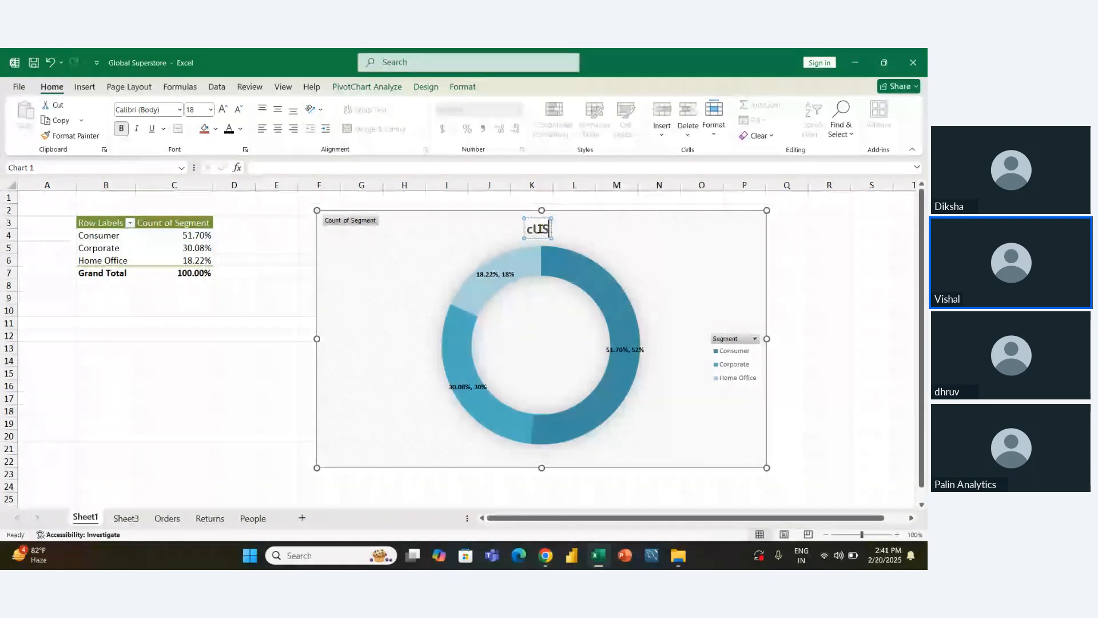
text(TOMER PAR)
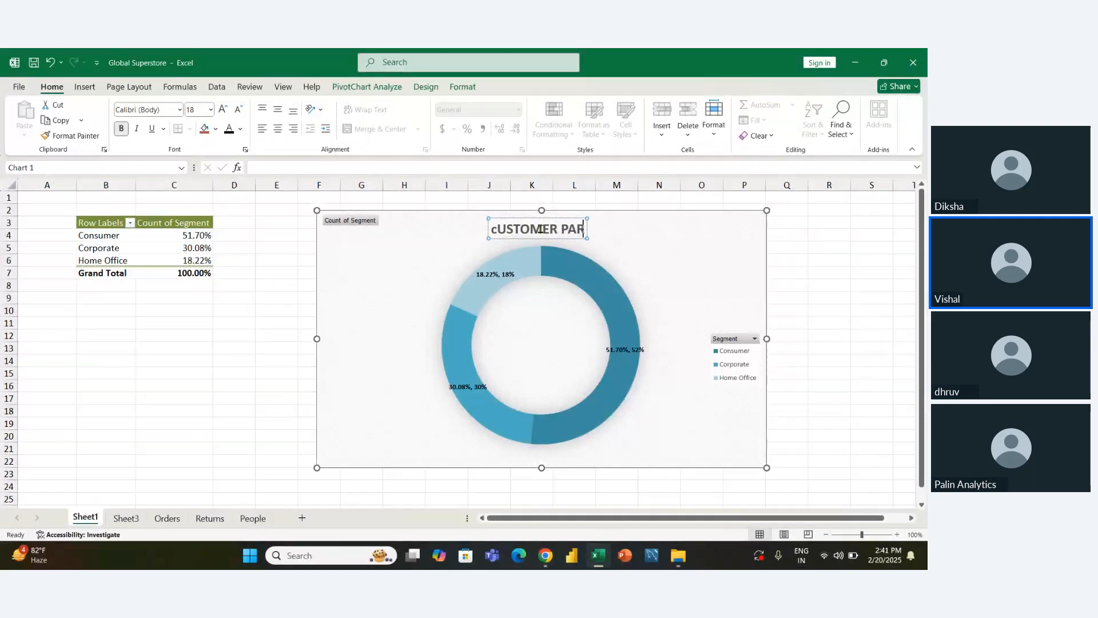
text(TICITI)
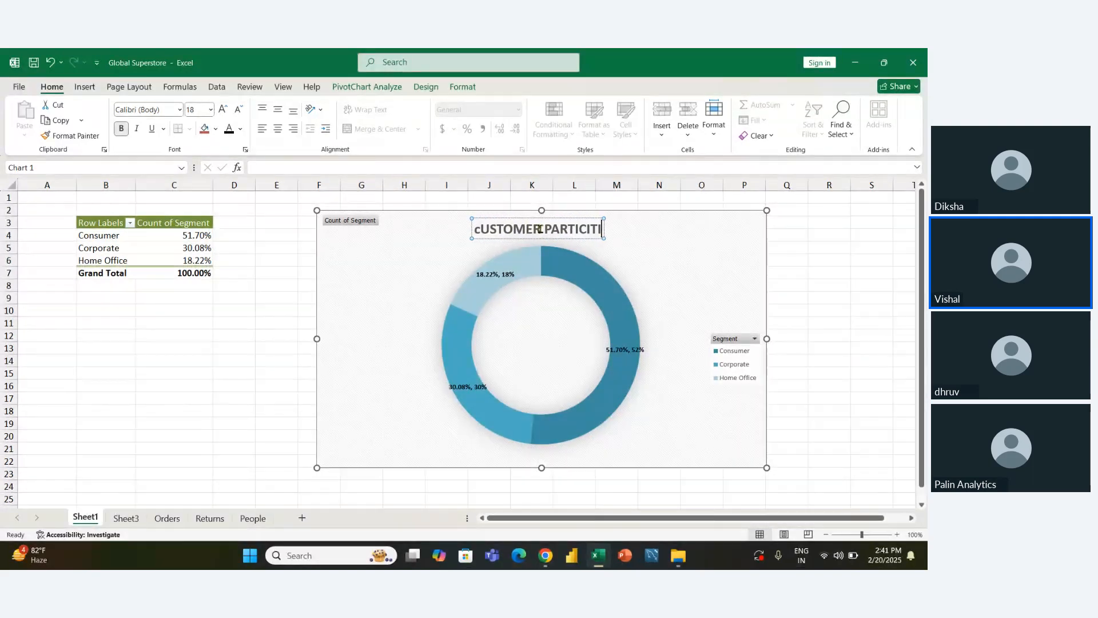
text(ON)
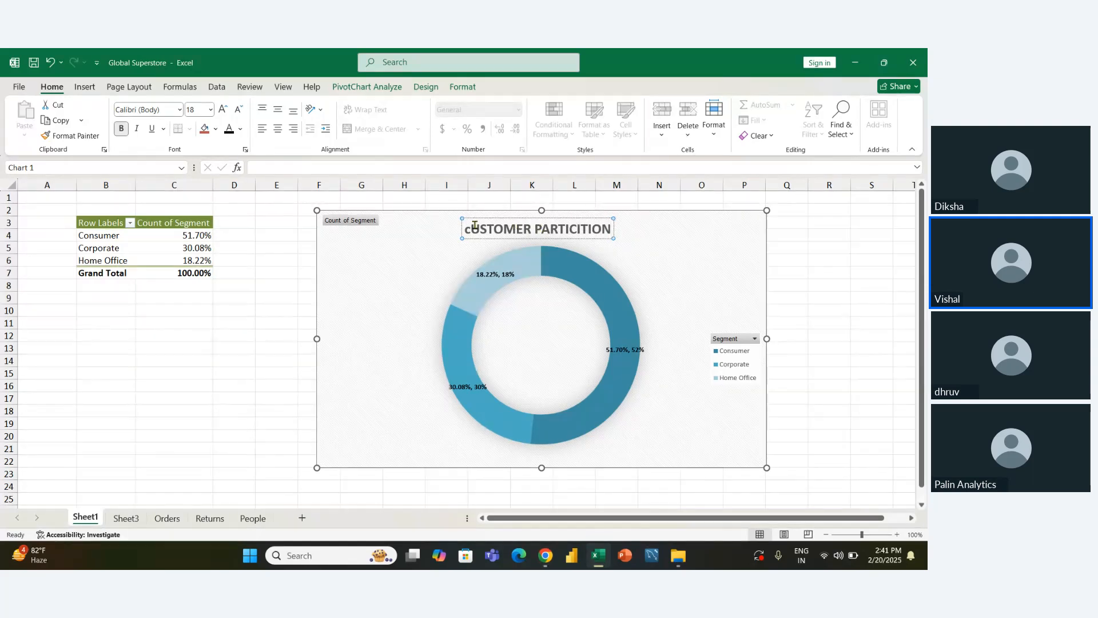
key(BackSpace)
text(C)
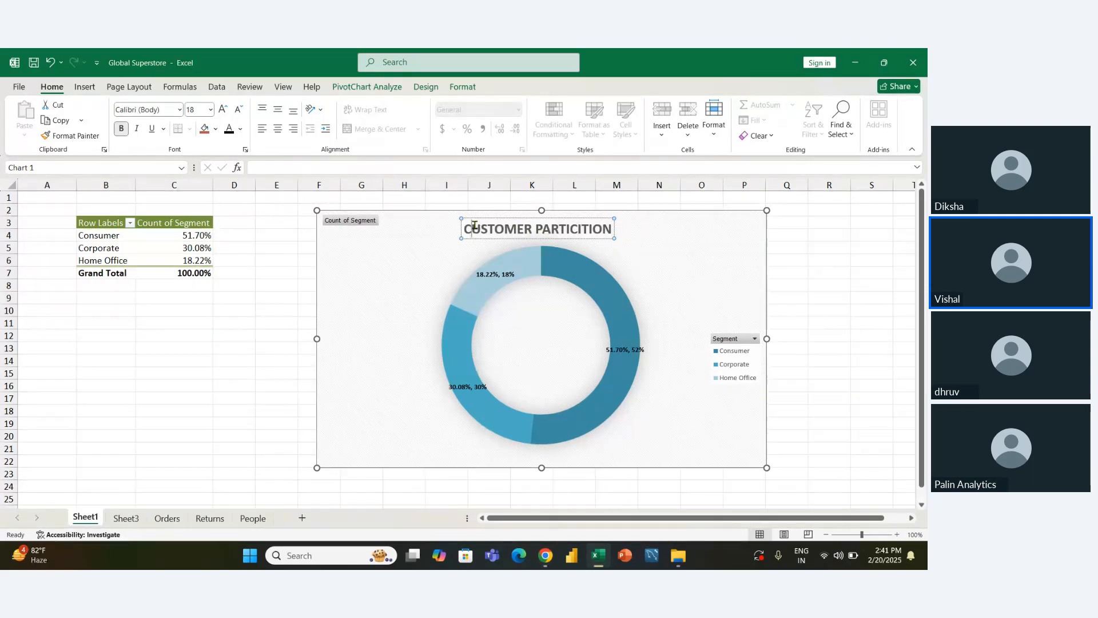
Step: Center the chart title horizontally above the doughnut and deselect the chart
click(710, 260)
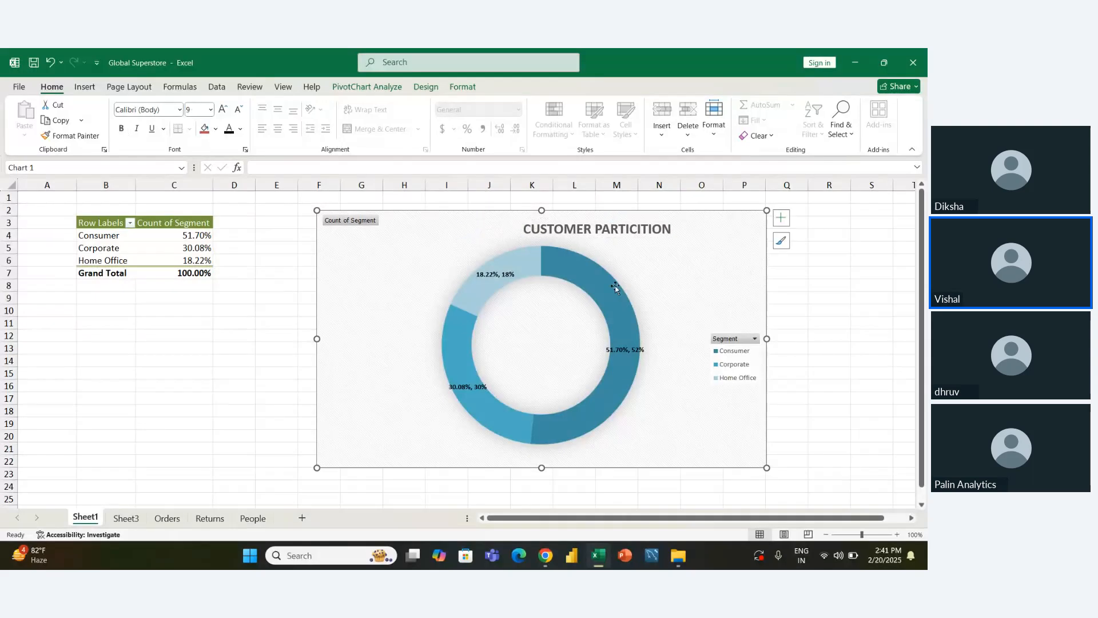
click(636, 230)
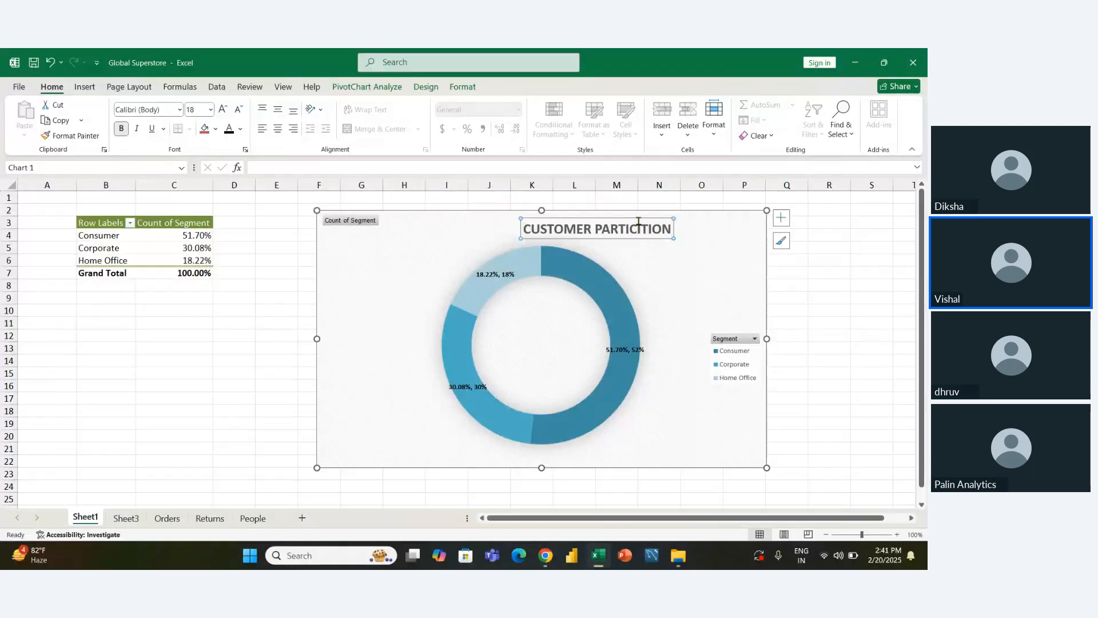
drag(639, 218, 581, 219)
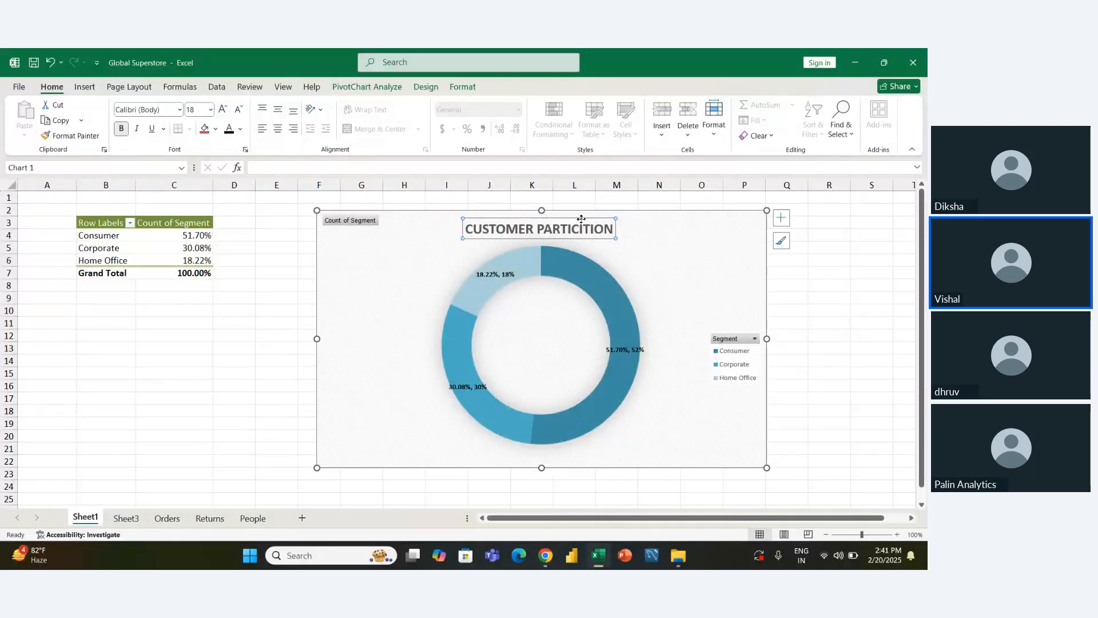
click(682, 331)
click(786, 400)
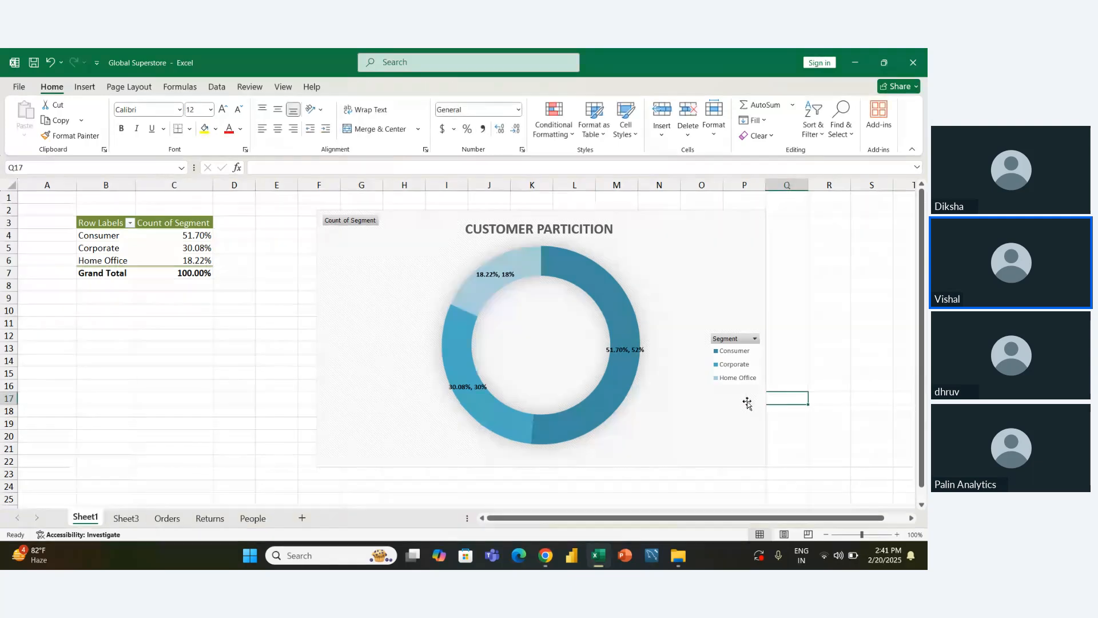
Step: Set the doughnut chart's legend position to Top and deselect the chart
click(763, 276)
click(781, 217)
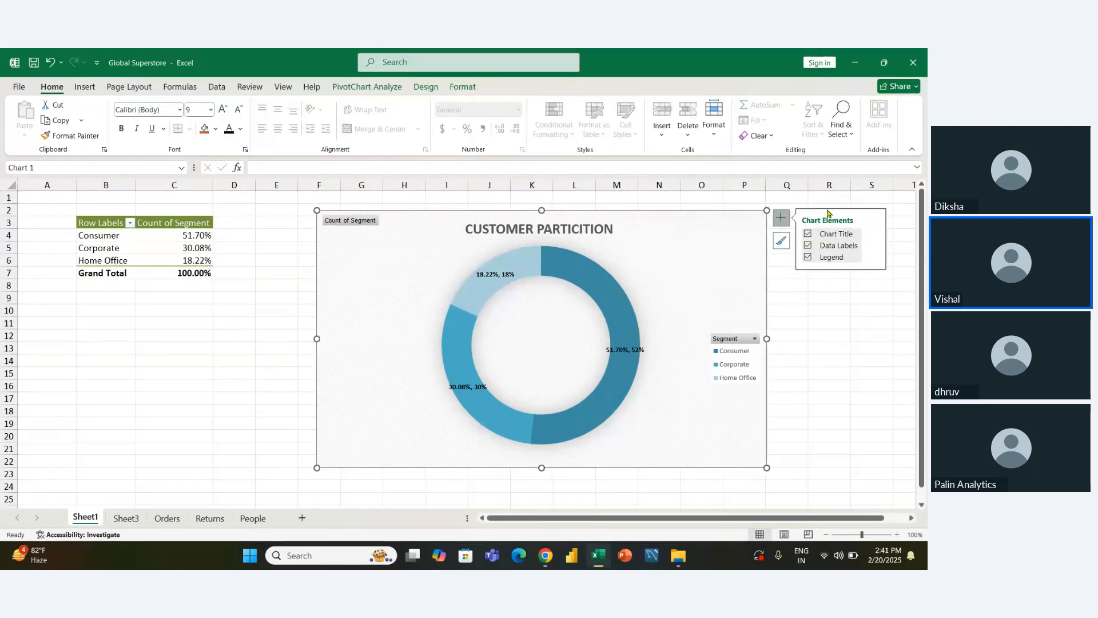
click(878, 258)
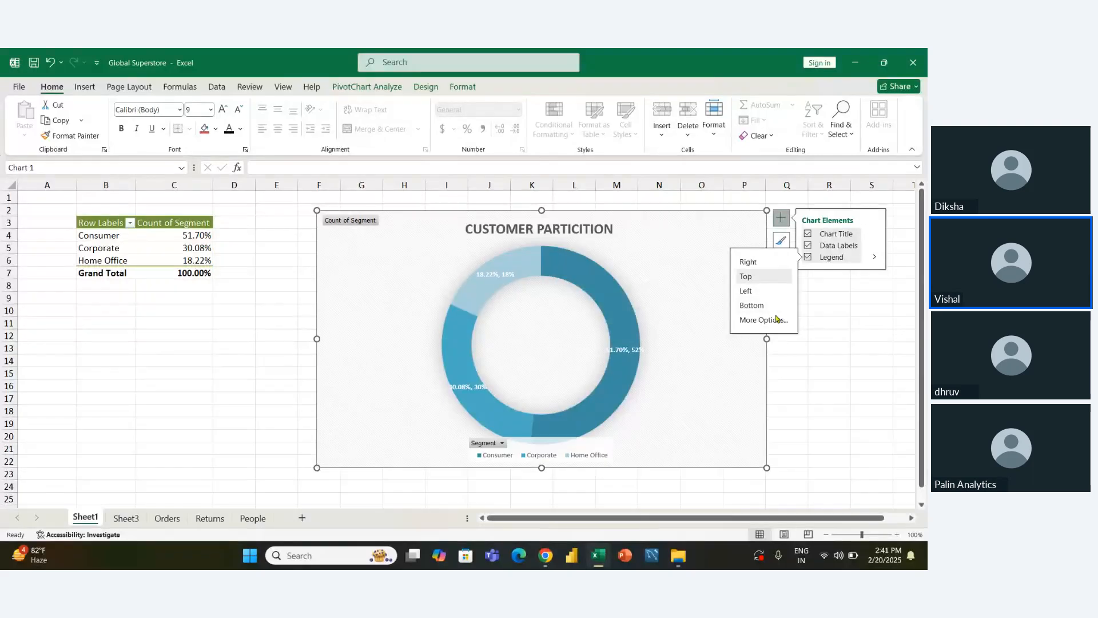
click(866, 311)
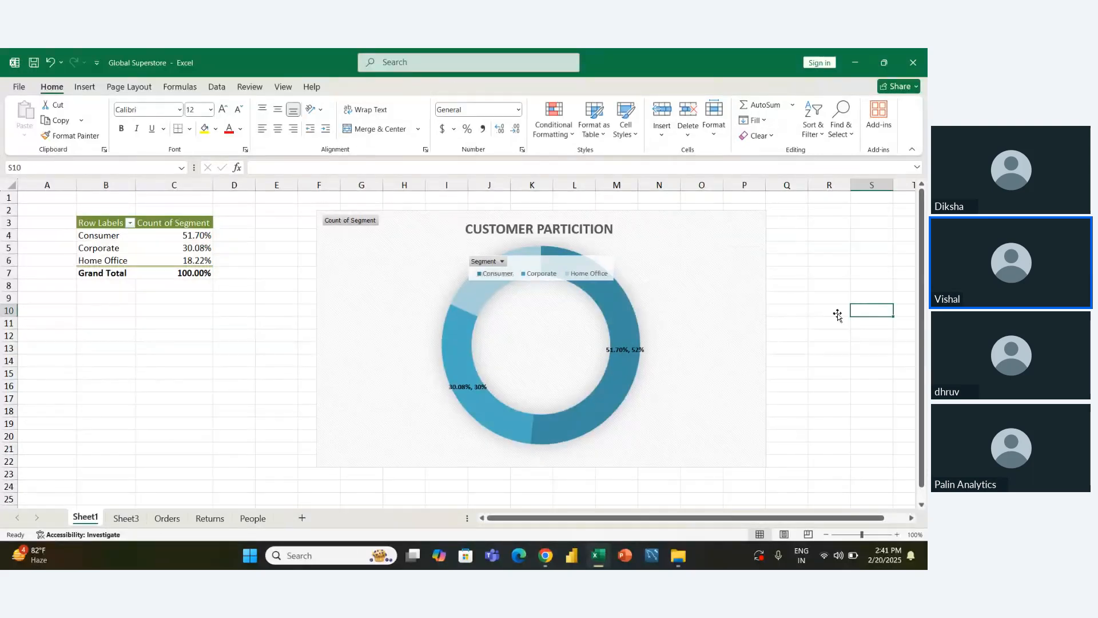
Step: Set the doughnut chart's legend position back to Right and deselect the chart
click(663, 347)
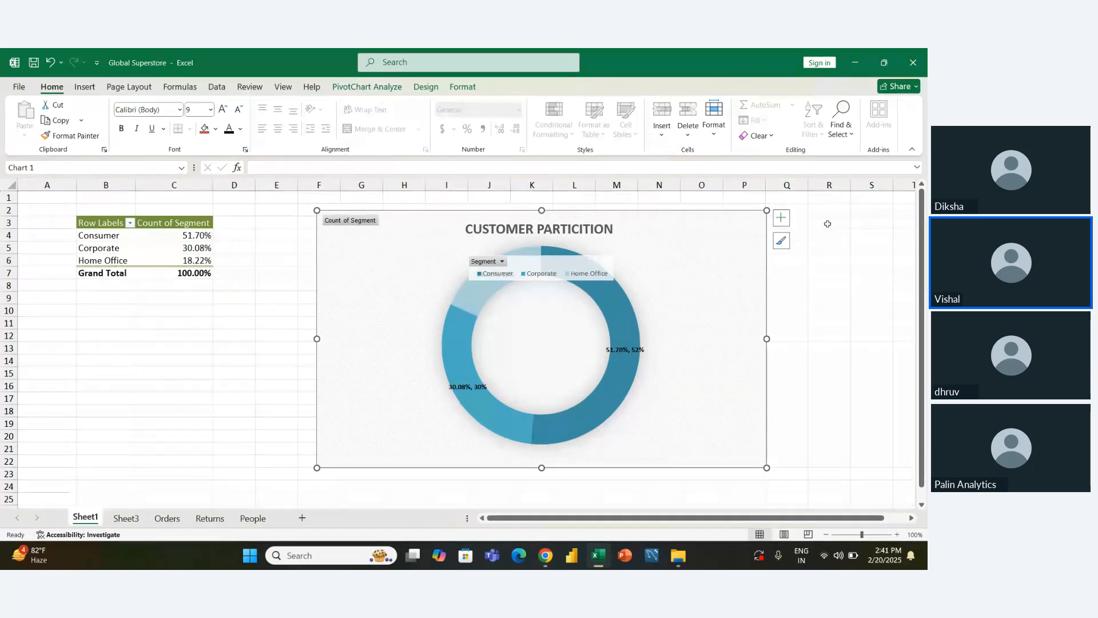
click(781, 218)
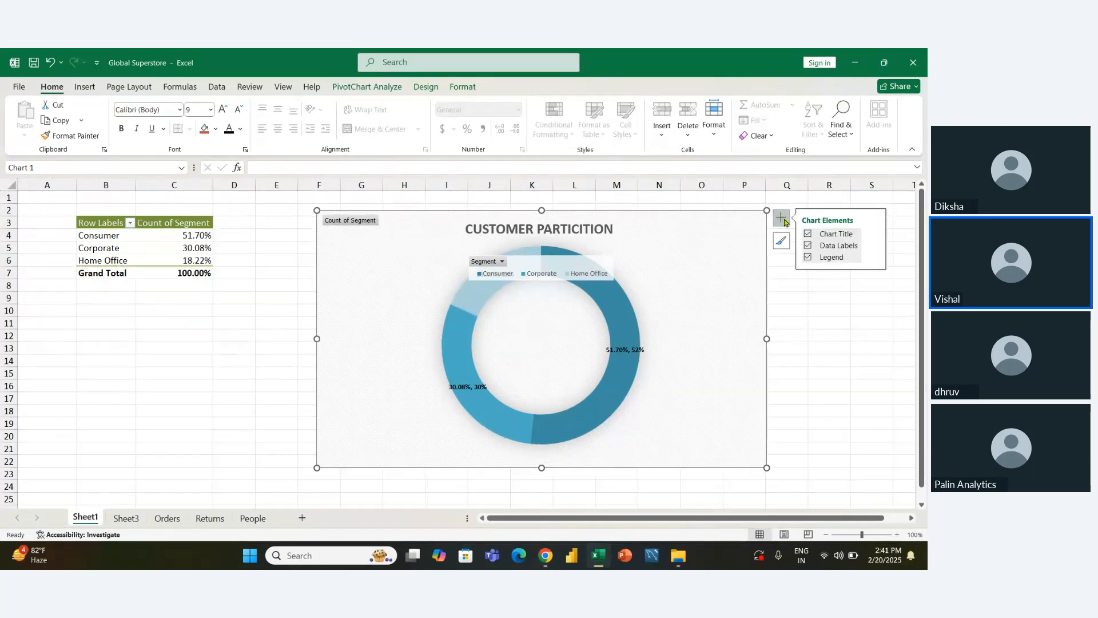
click(874, 257)
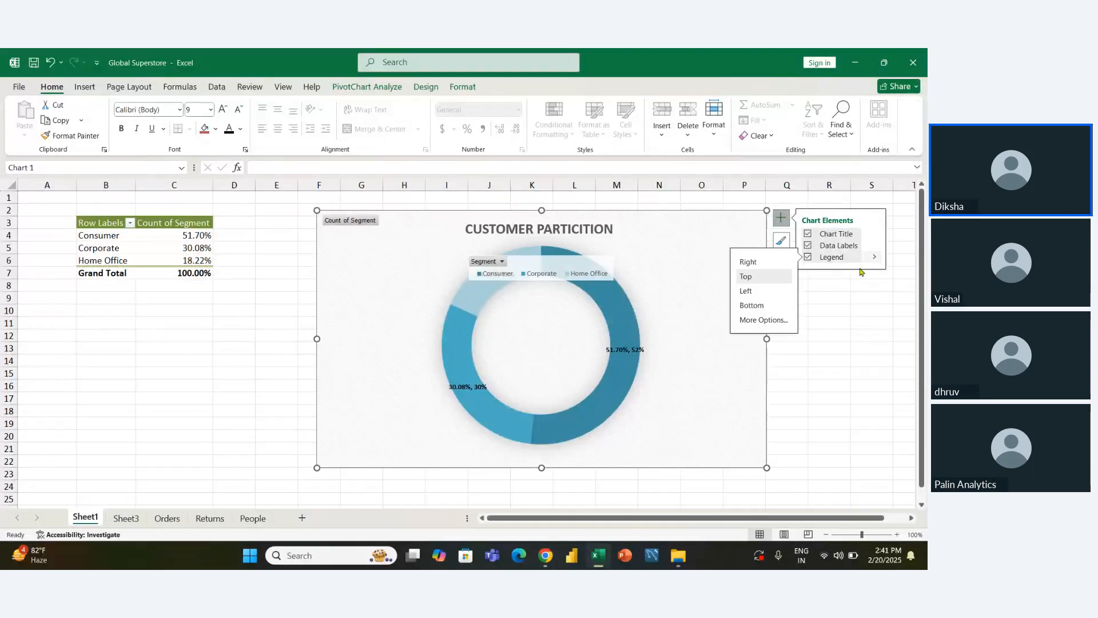
click(758, 263)
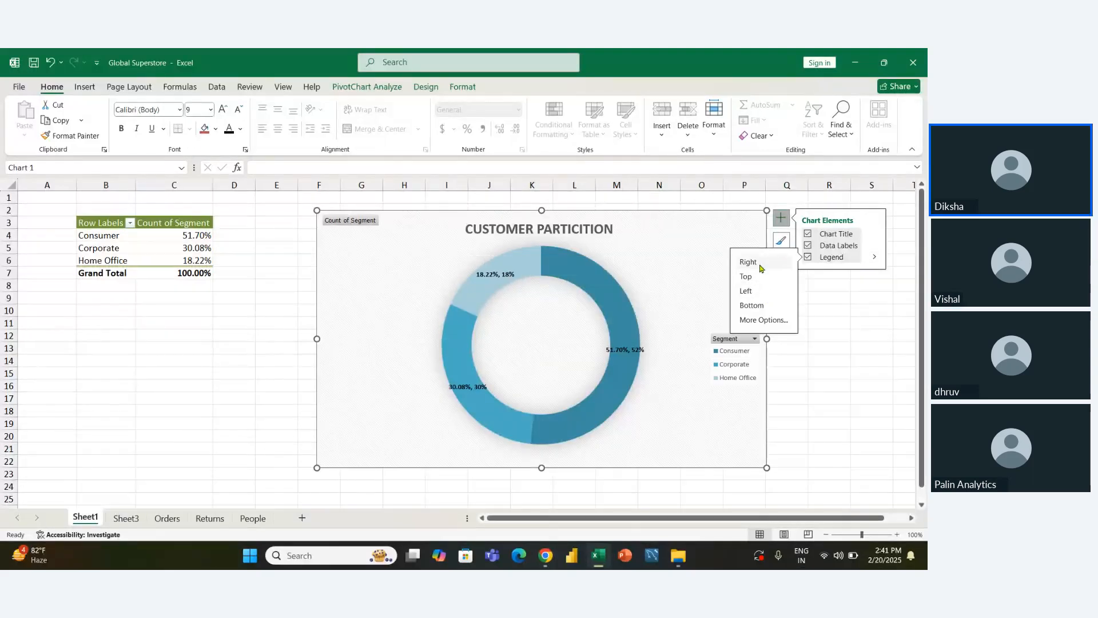
click(829, 310)
Step: Switch the doughnut's data labels to data callouts with category name and percentage, and close the label formatting settings
click(703, 263)
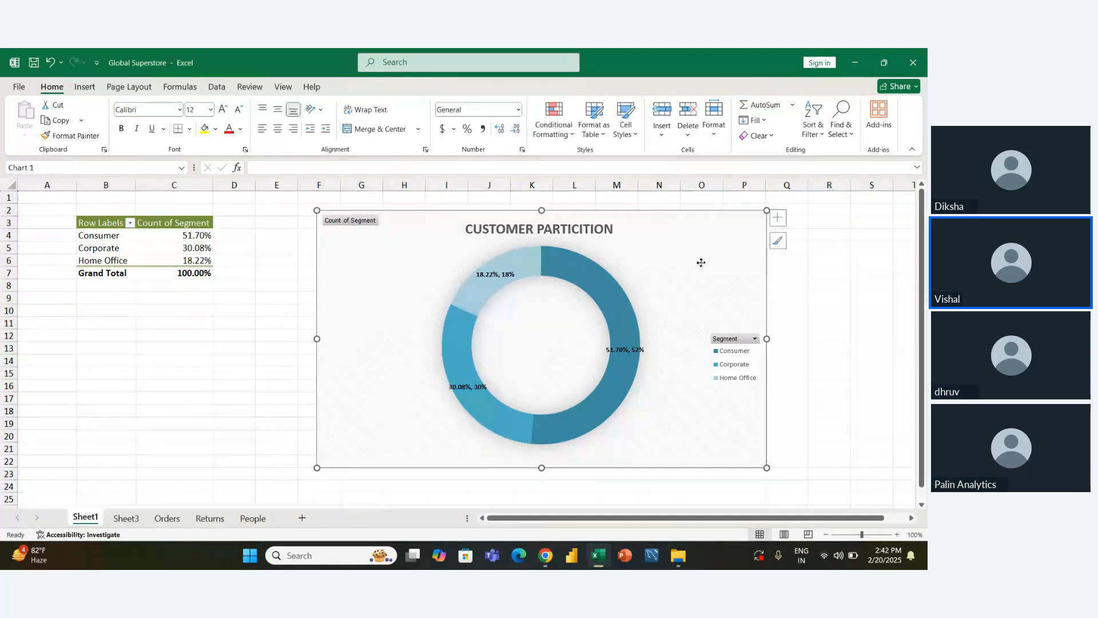
click(780, 218)
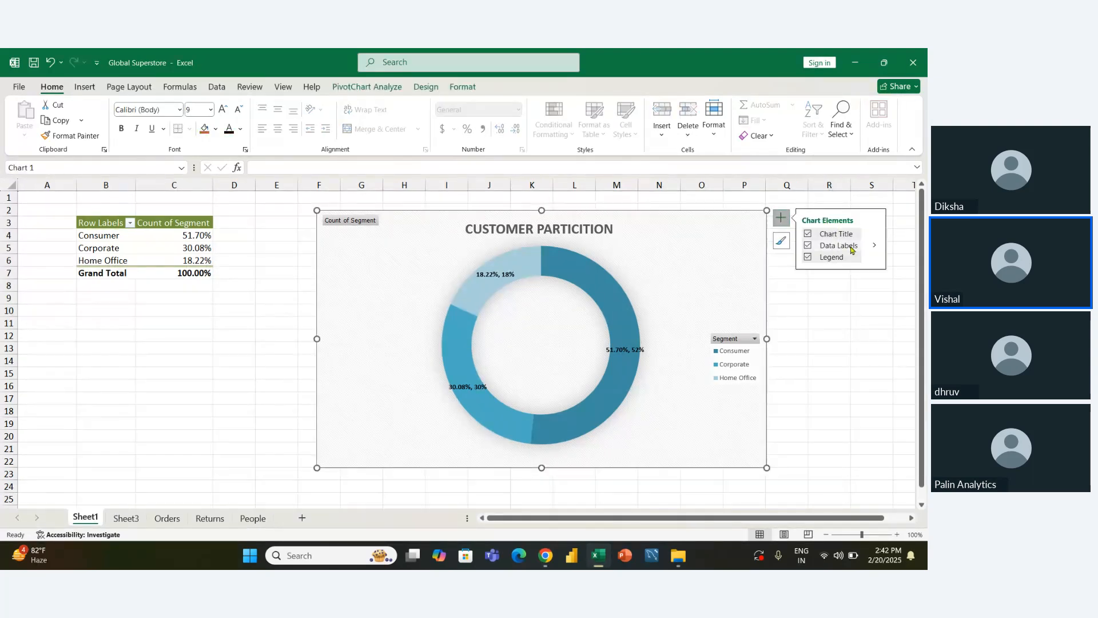
click(874, 245)
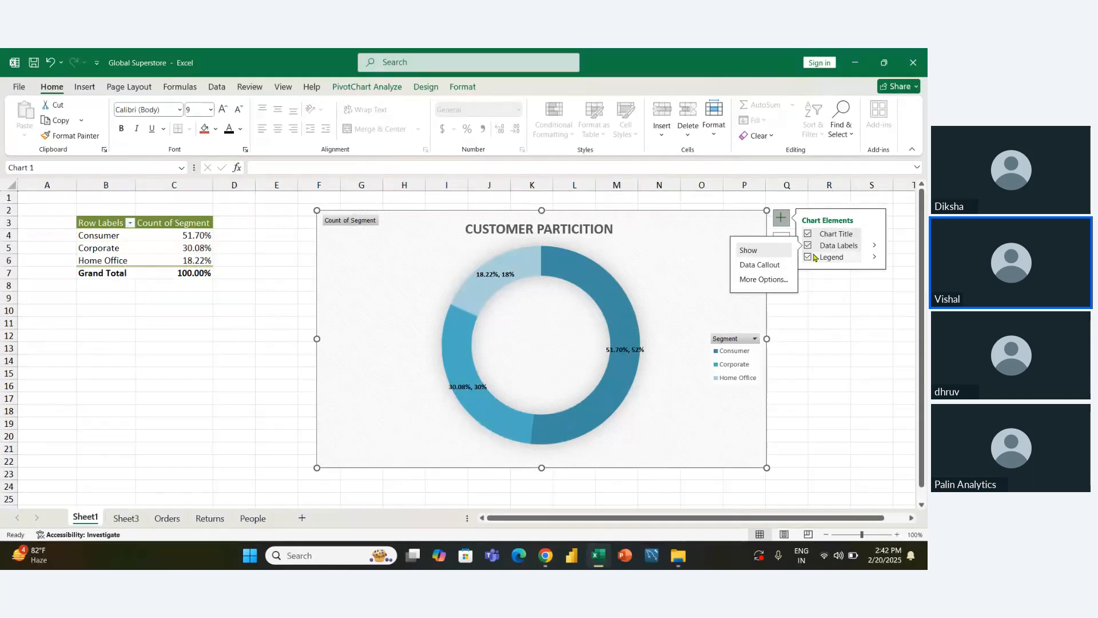
click(777, 284)
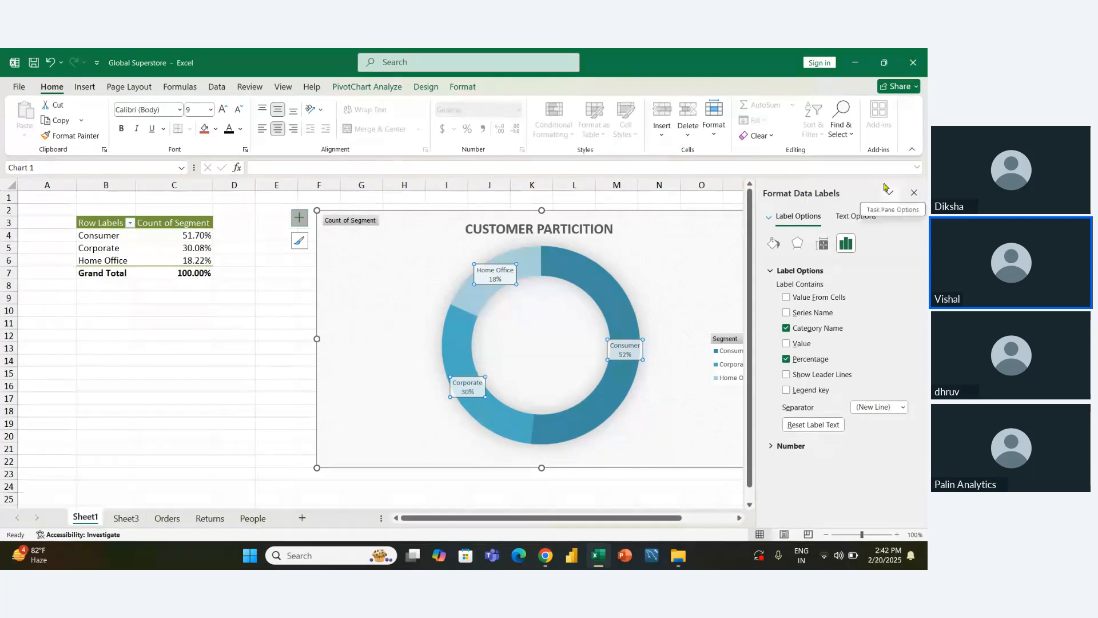
click(913, 192)
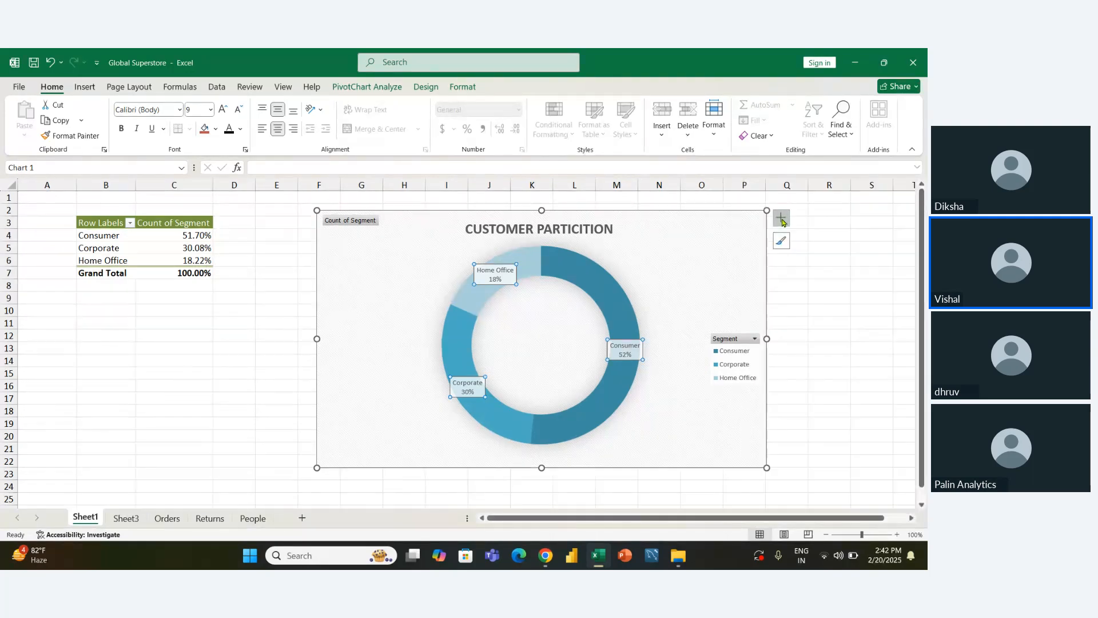
Step: Review the data label choices again and undo the change to data callouts
click(780, 217)
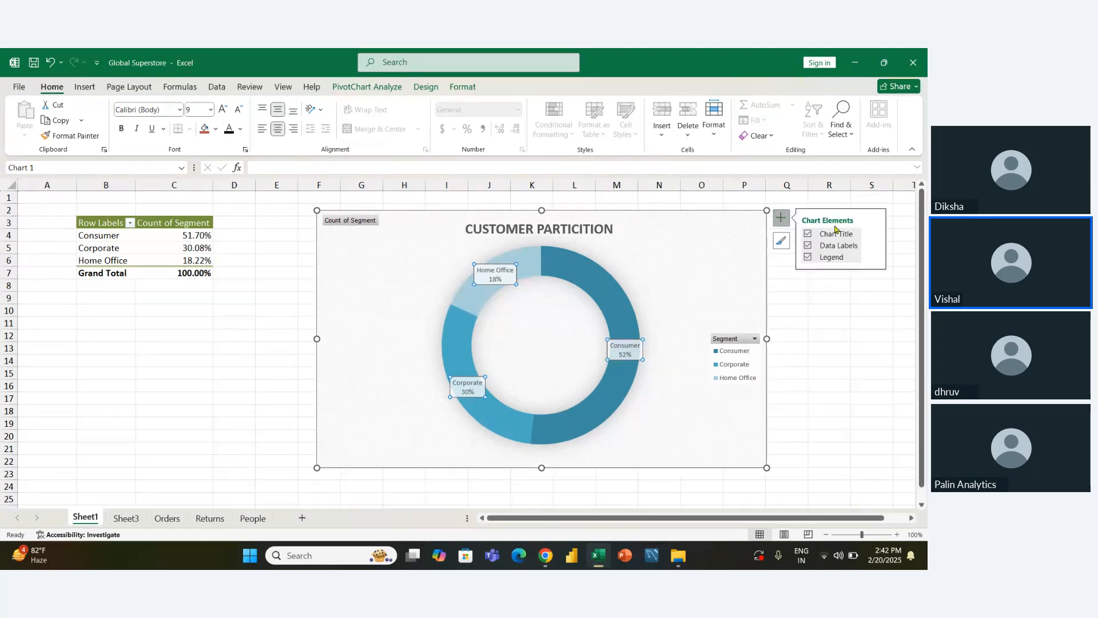
click(873, 245)
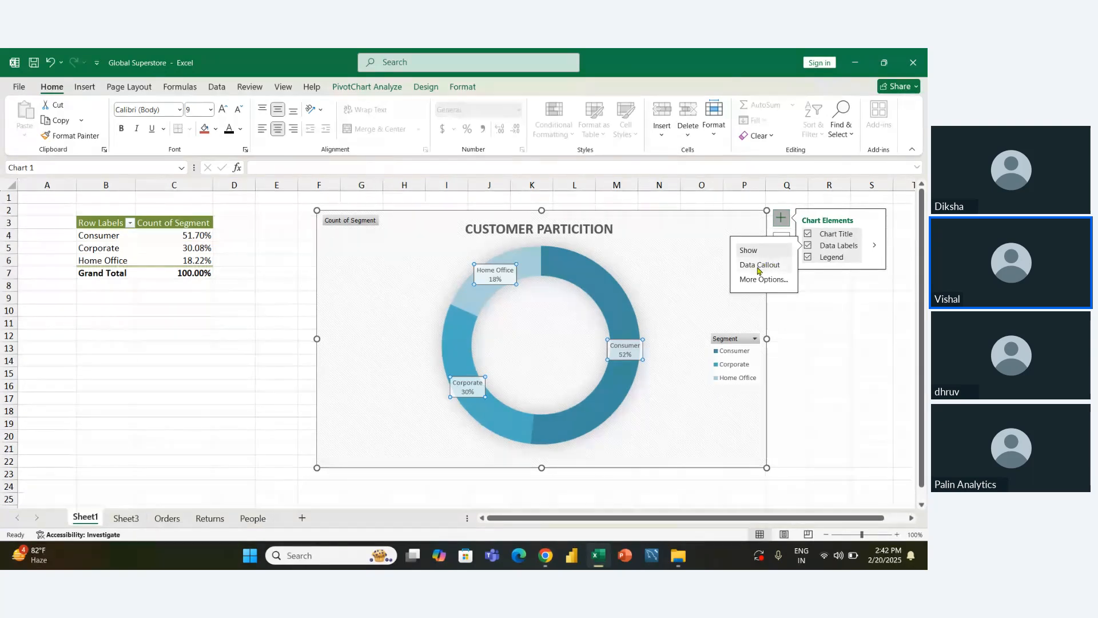
click(822, 376)
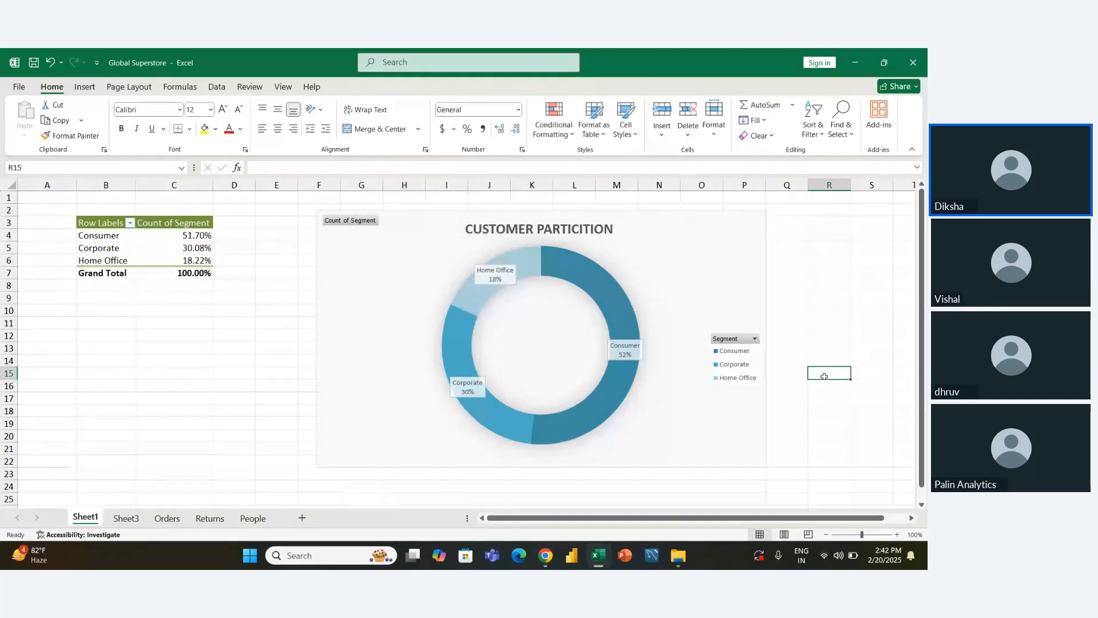
key(ctrl+z)
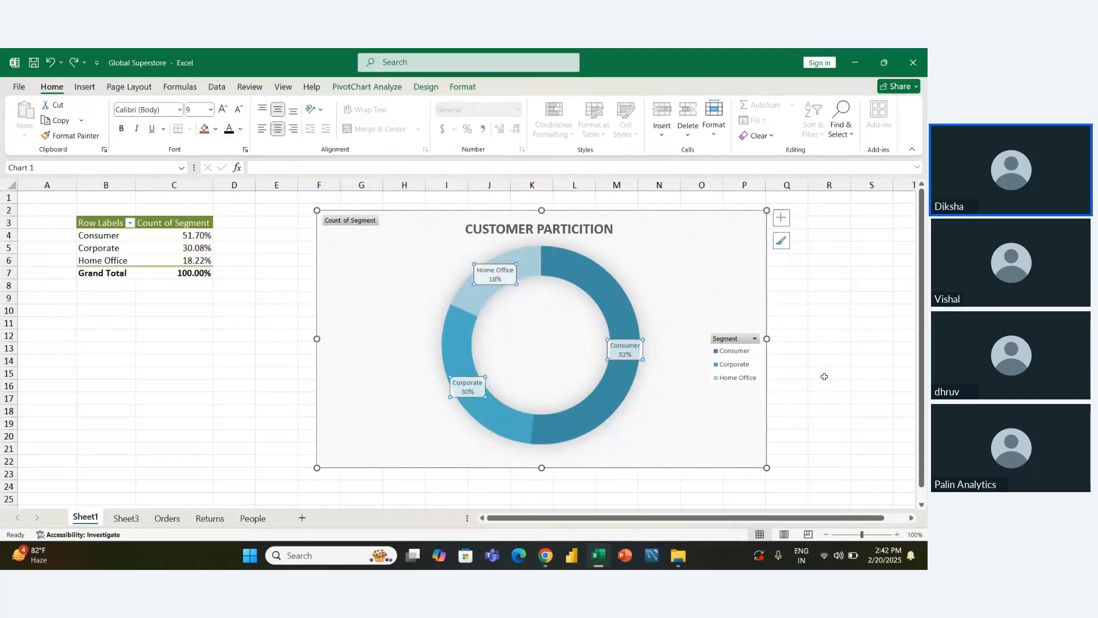
key(ctrl+z)
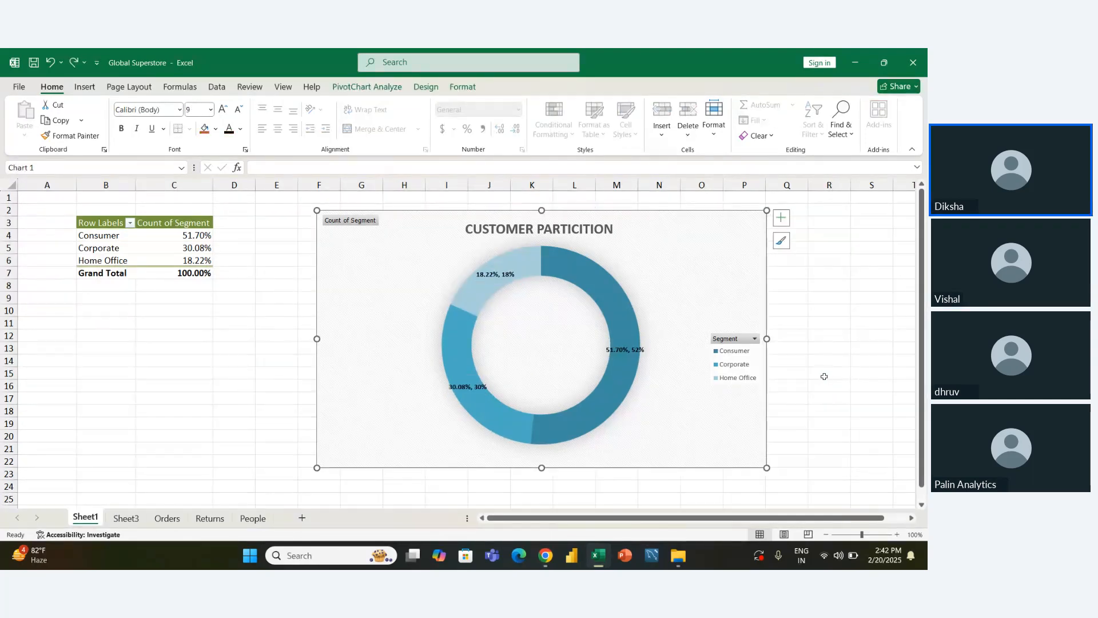
Step: Open the chart title's detailed formatting options with the fill and border settings, and close them again
click(781, 217)
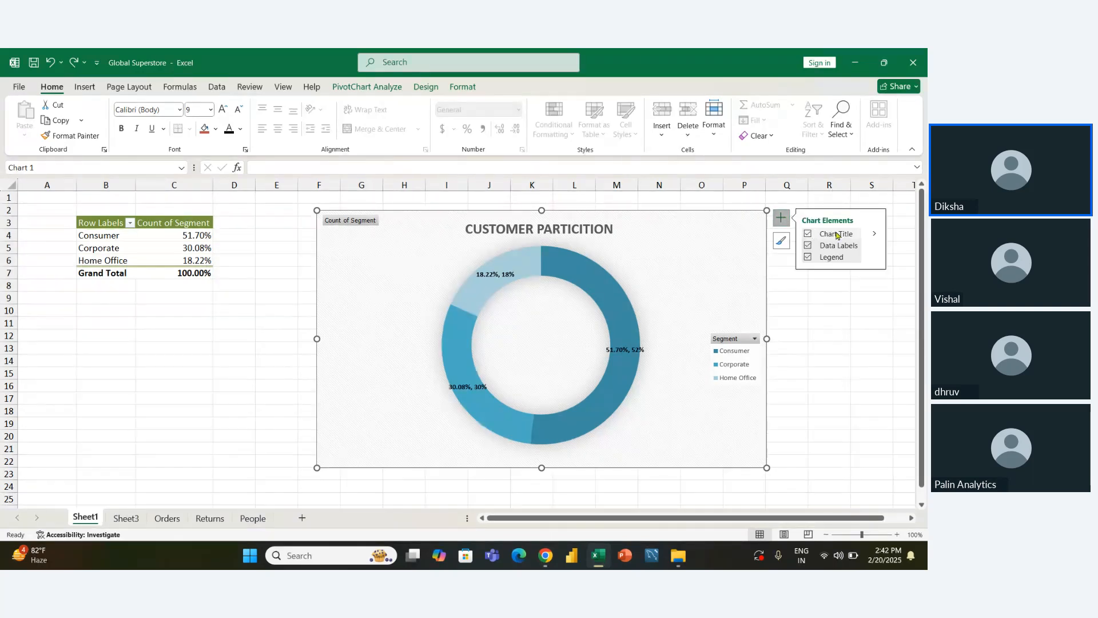
click(874, 234)
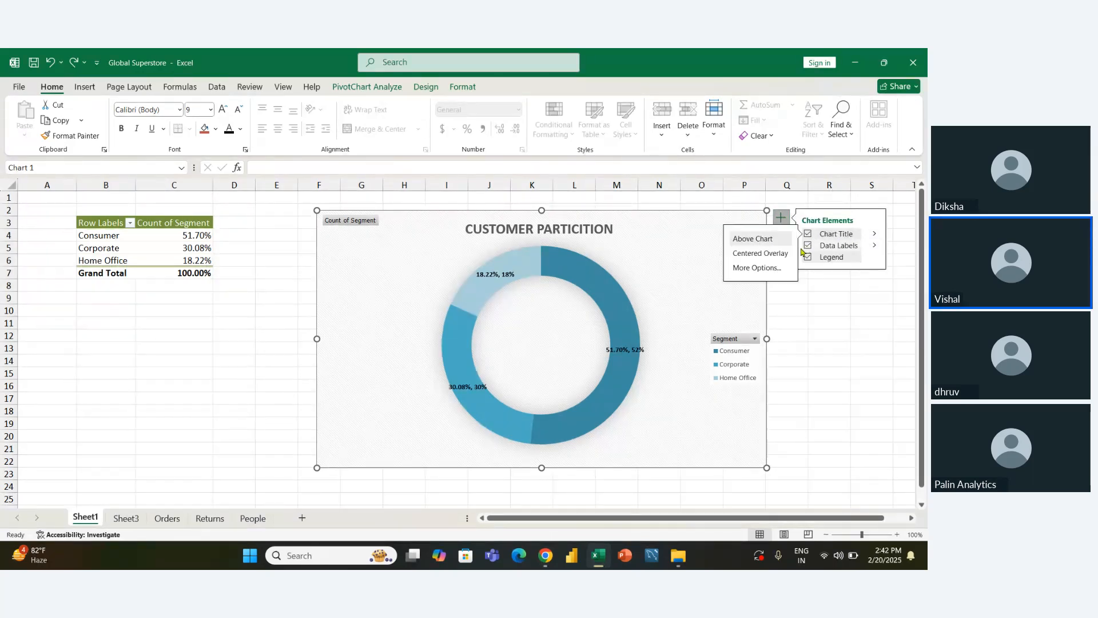
click(766, 269)
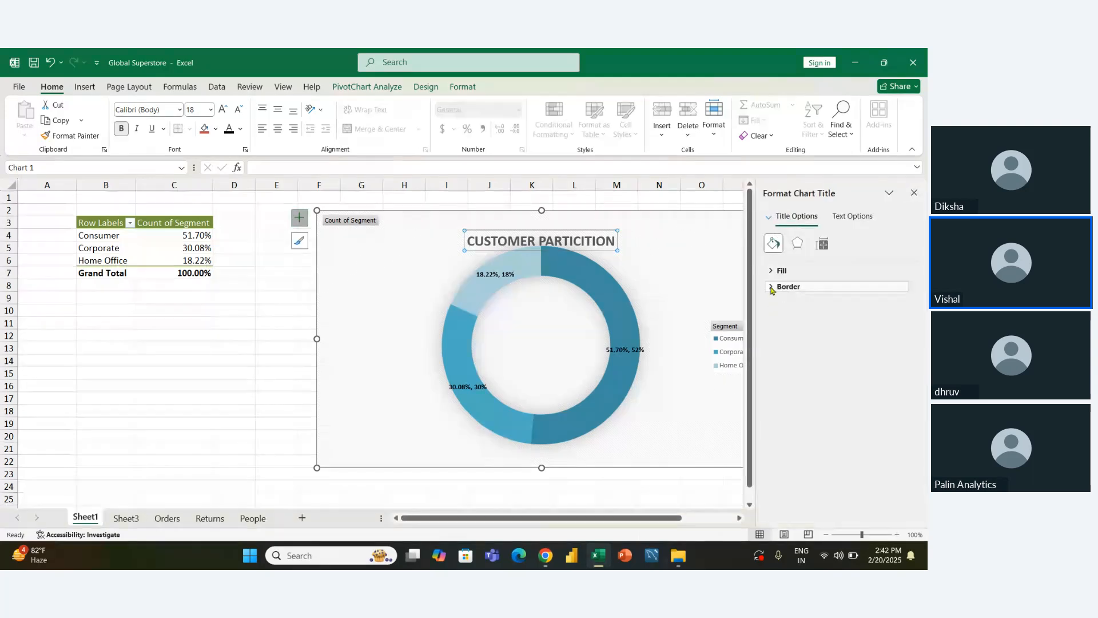
click(683, 272)
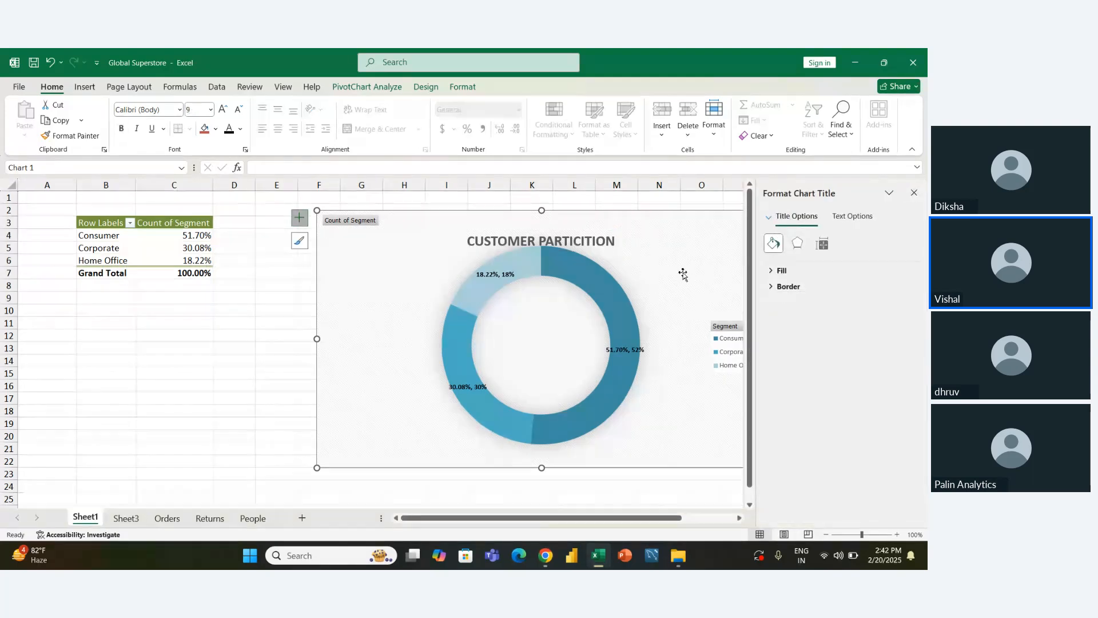
click(914, 193)
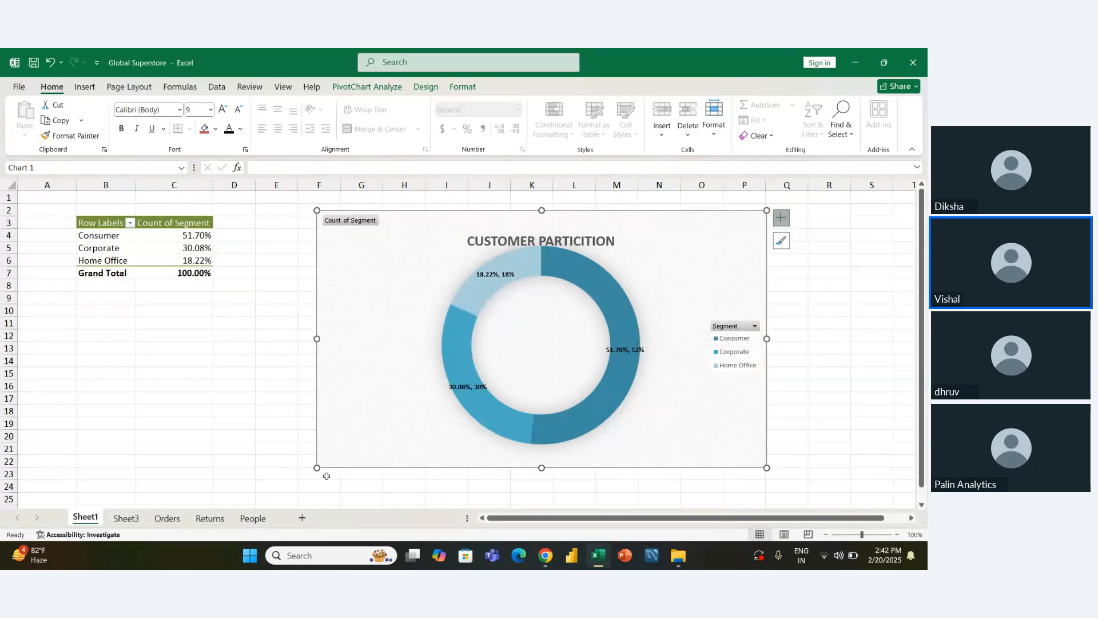
Step: Enlarge the doughnut chart to span from about column E to column R and down to row 24
drag(317, 467, 261, 468)
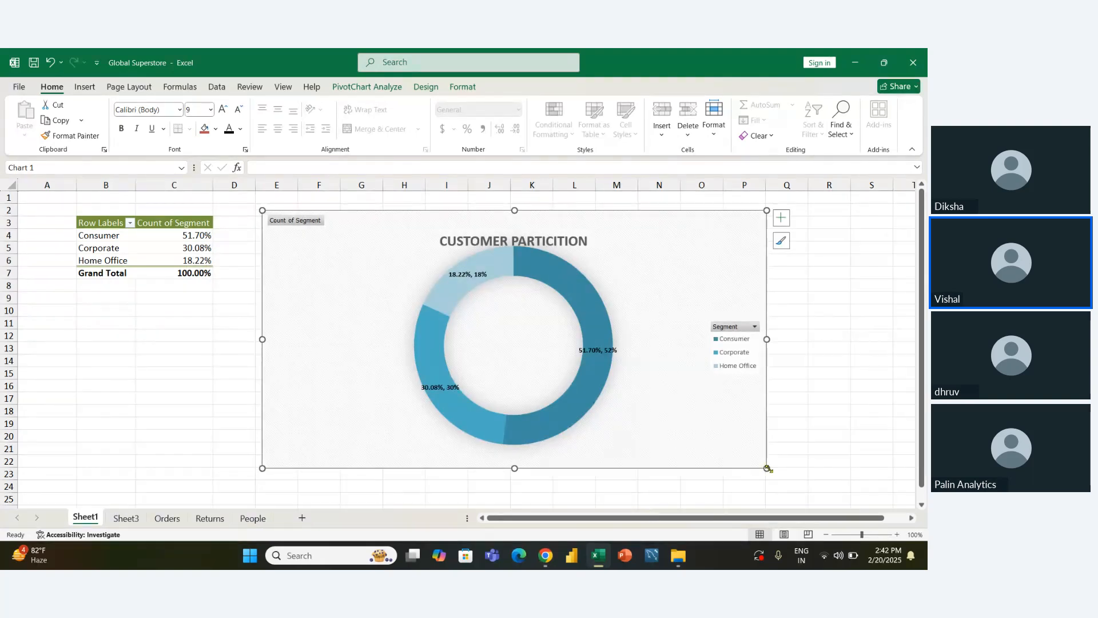
drag(767, 467, 852, 489)
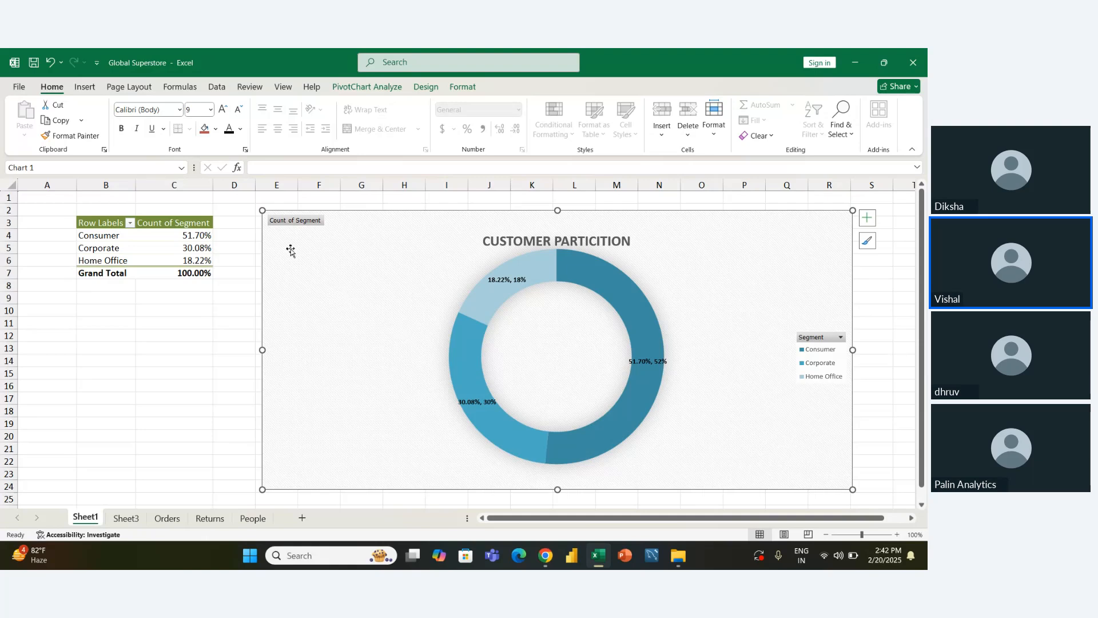
Step: Shift the doughnut chart slightly up towards the PivotTable and shrink it to end at about column Q and row 23
mouse_move(287, 255)
mouse_down()
mouse_move(264, 255)
mouse_move(280, 254)
mouse_up()
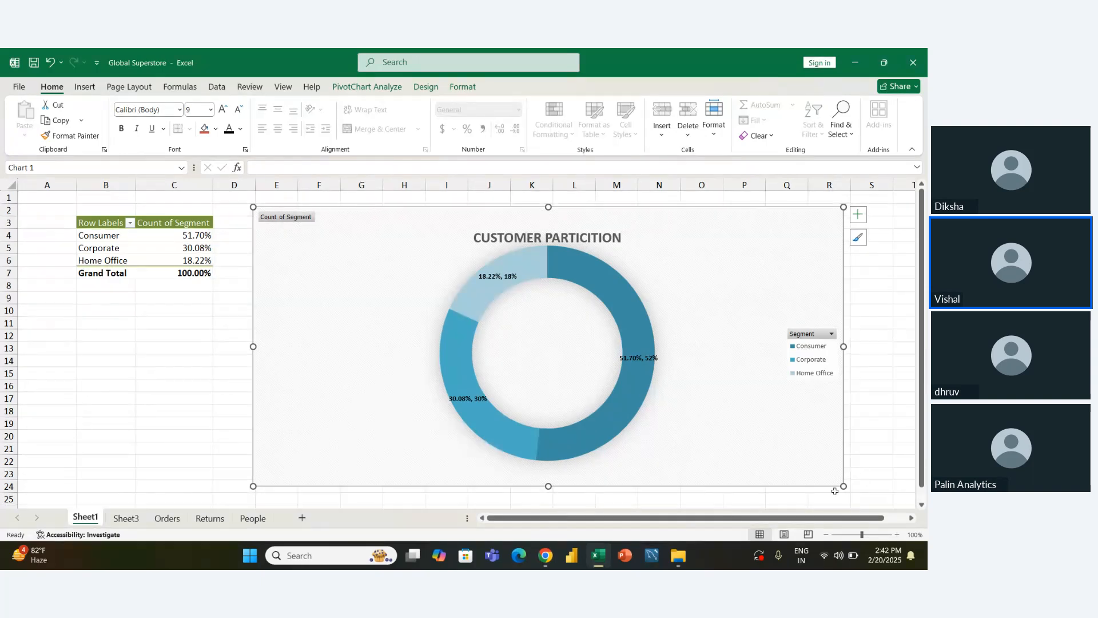
drag(843, 486, 784, 478)
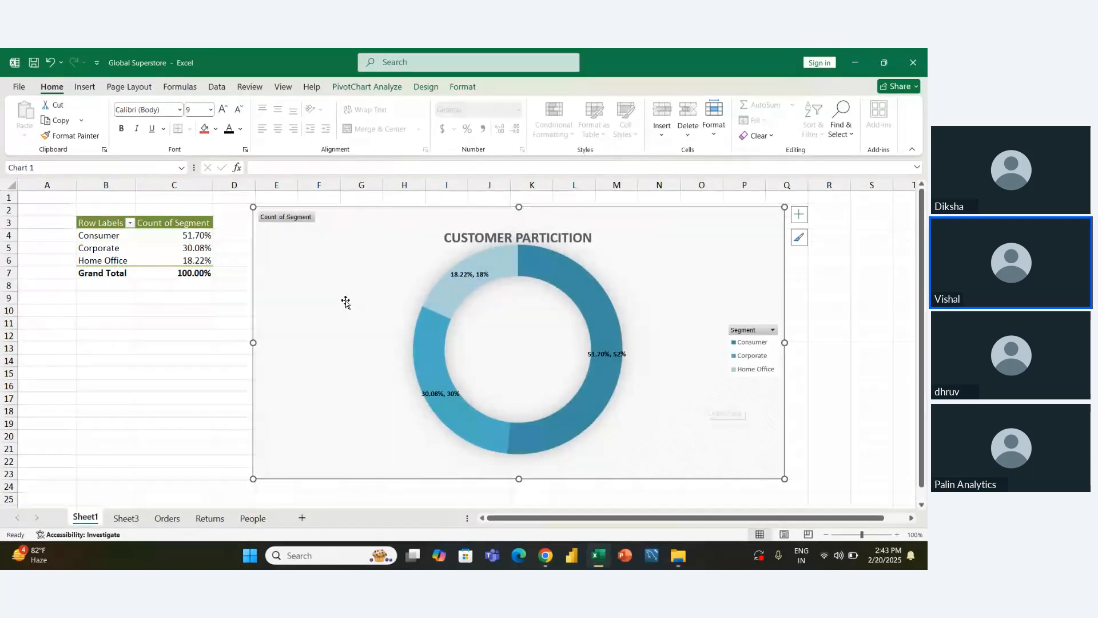
Step: Apply the teal PivotTable style to the Segment PivotTable so its header matches the doughnut chart's colours
click(436, 86)
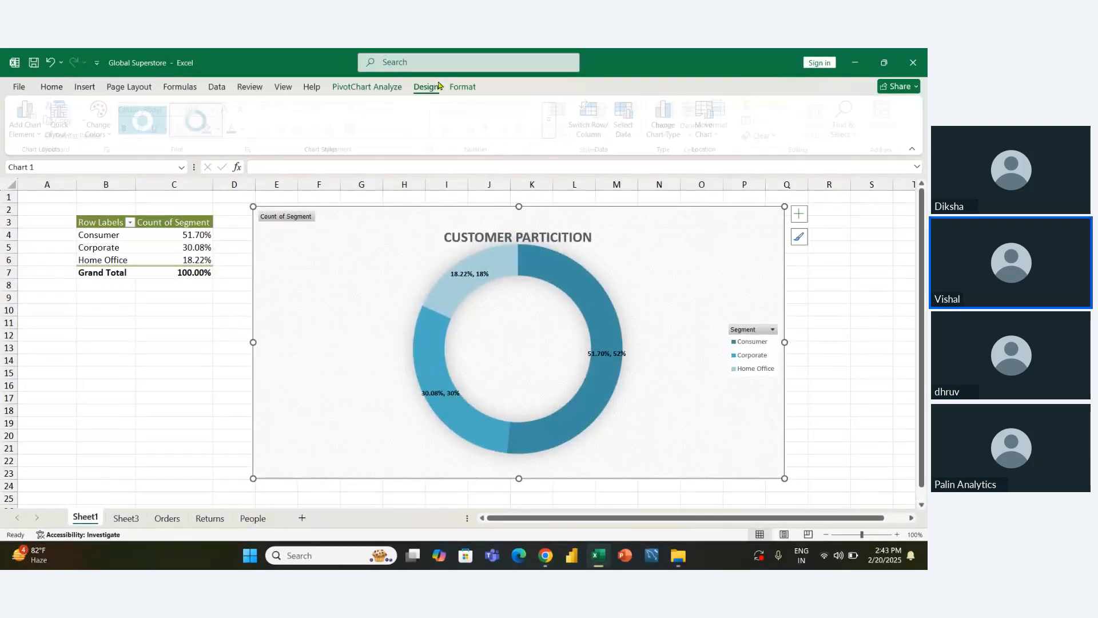
click(357, 87)
click(155, 229)
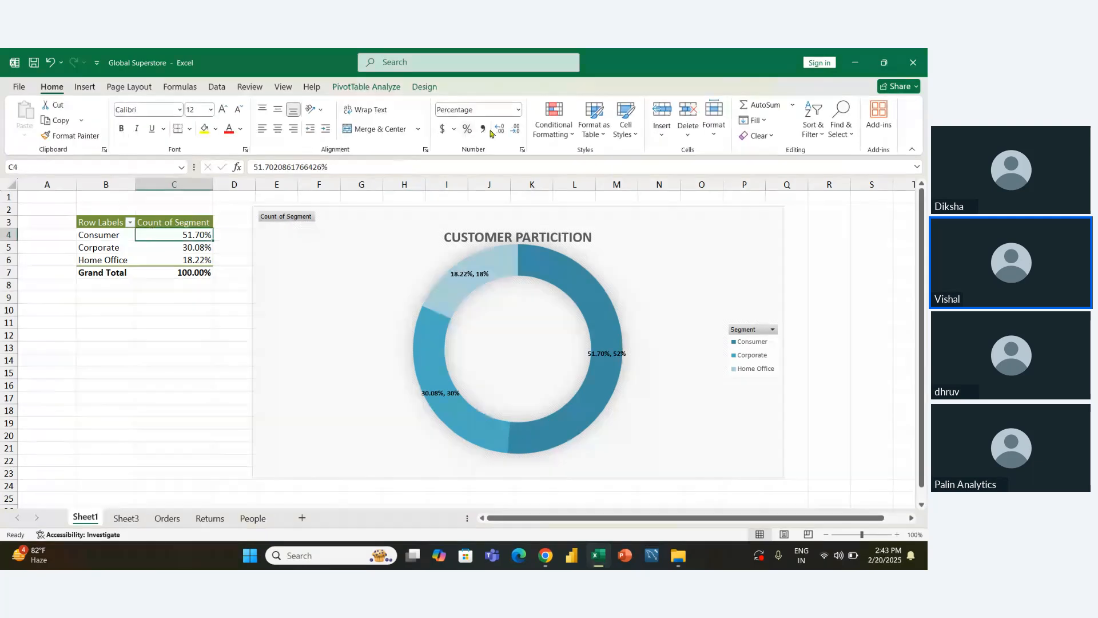
click(424, 86)
click(570, 120)
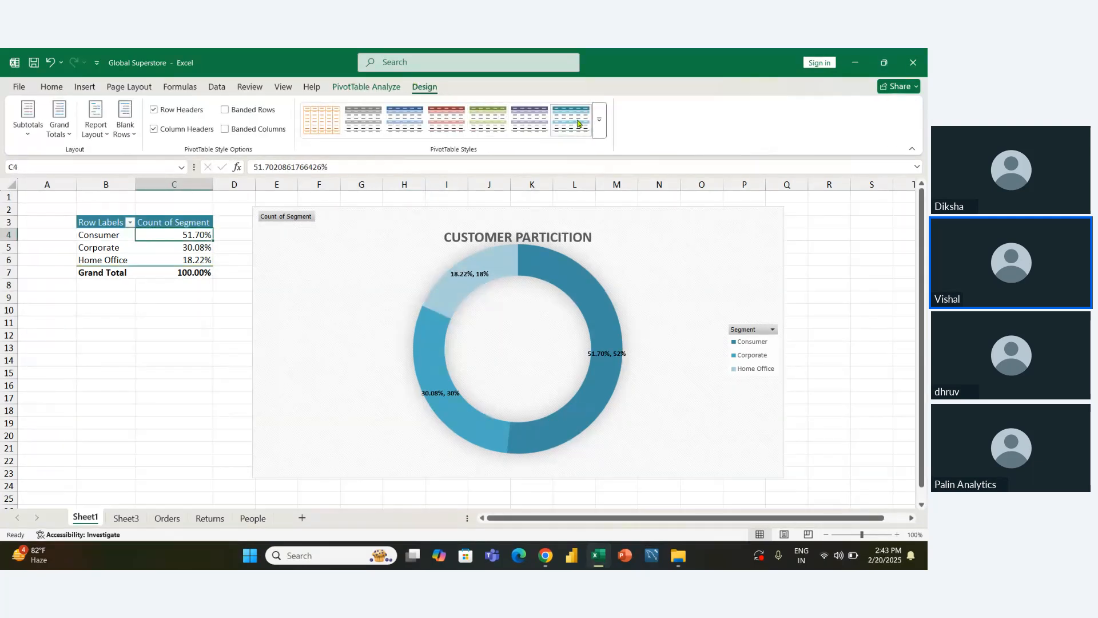
click(238, 307)
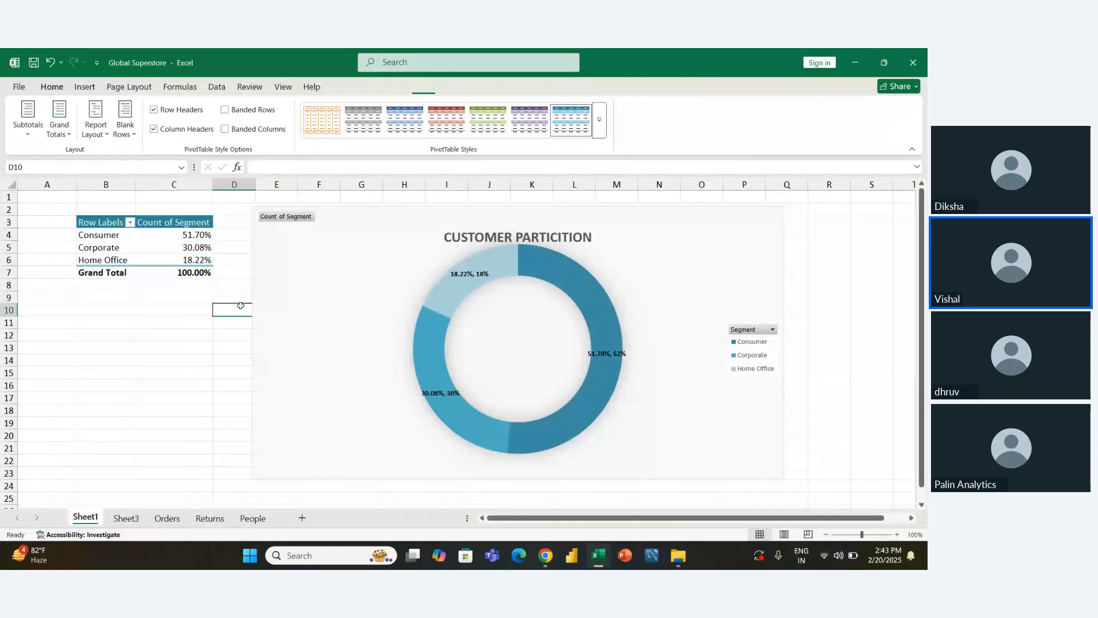
click(192, 259)
click(196, 348)
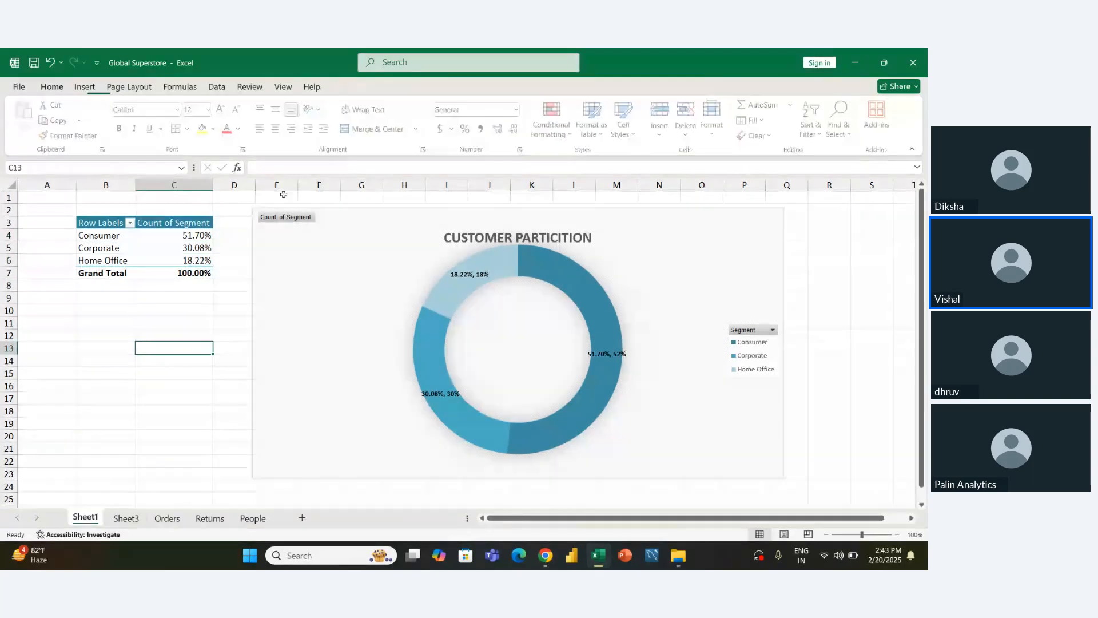
Step: Hide the sheet's gridlines, row and column headings and the formula bar, and collapse the ribbon
click(283, 86)
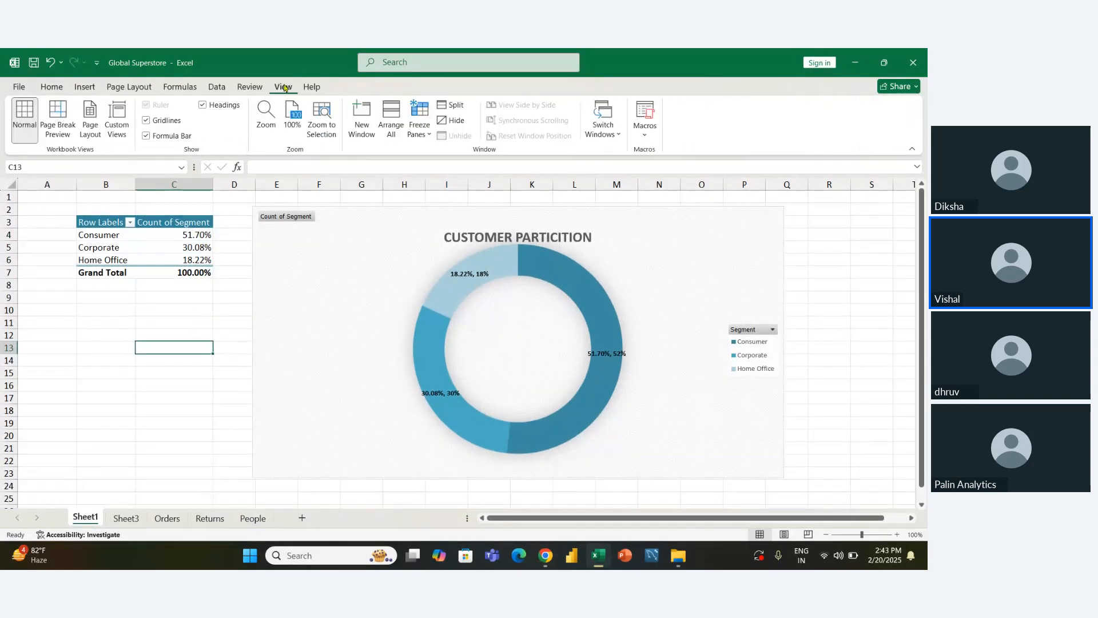
click(147, 121)
click(159, 363)
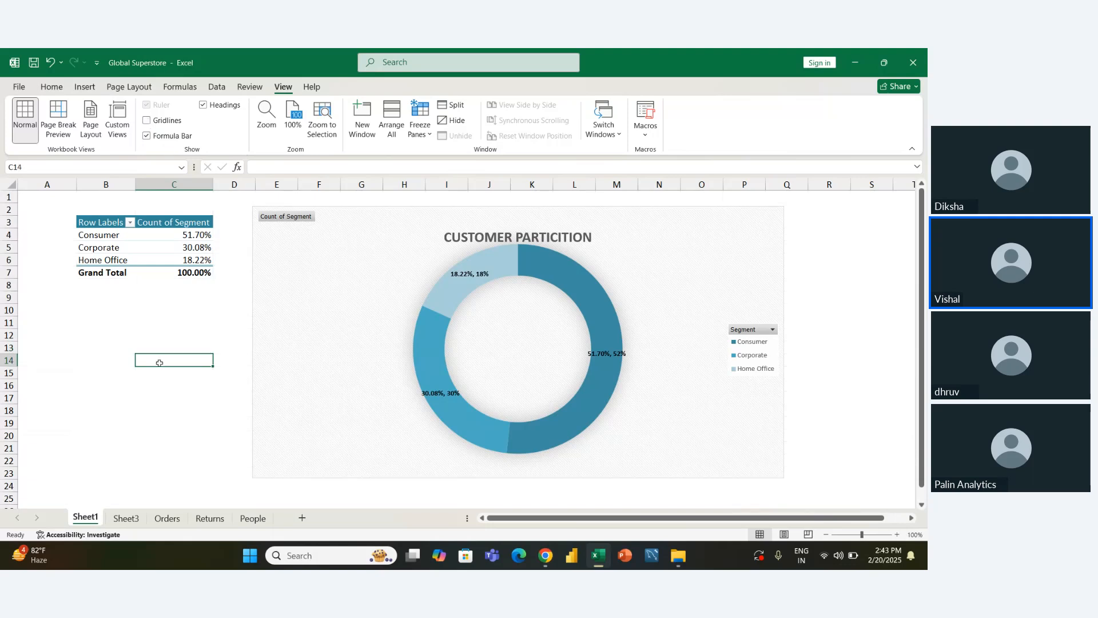
click(203, 105)
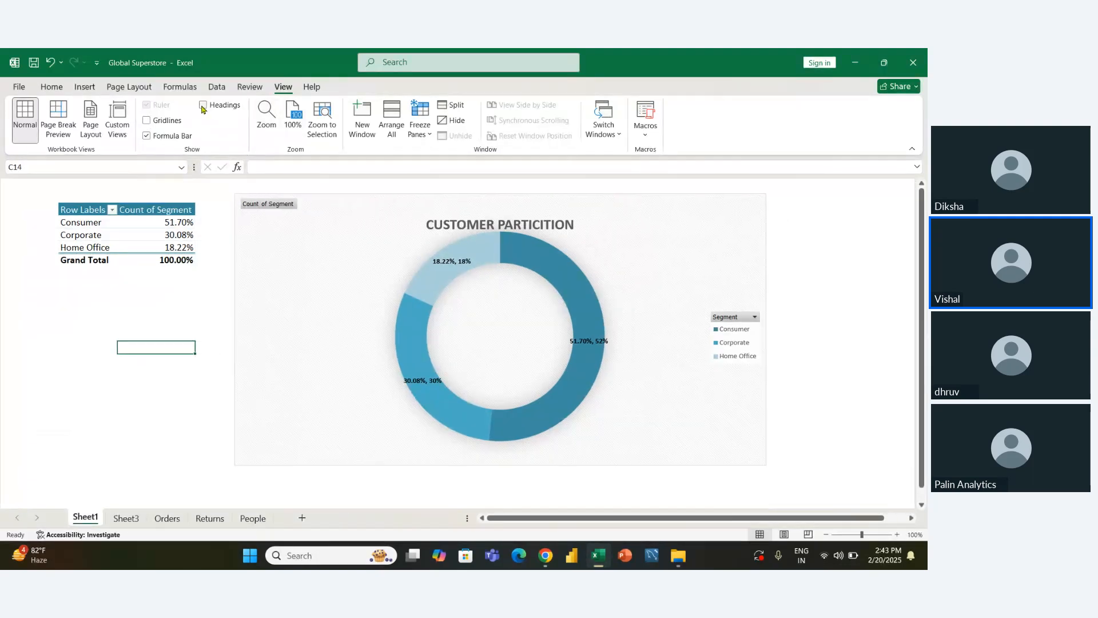
click(166, 136)
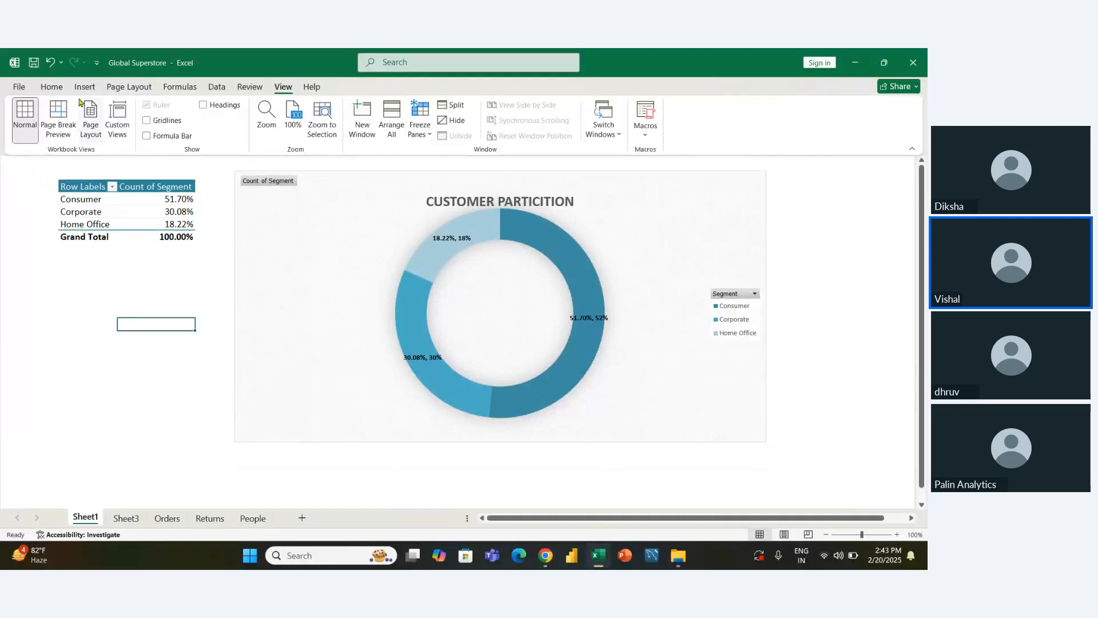
click(52, 87)
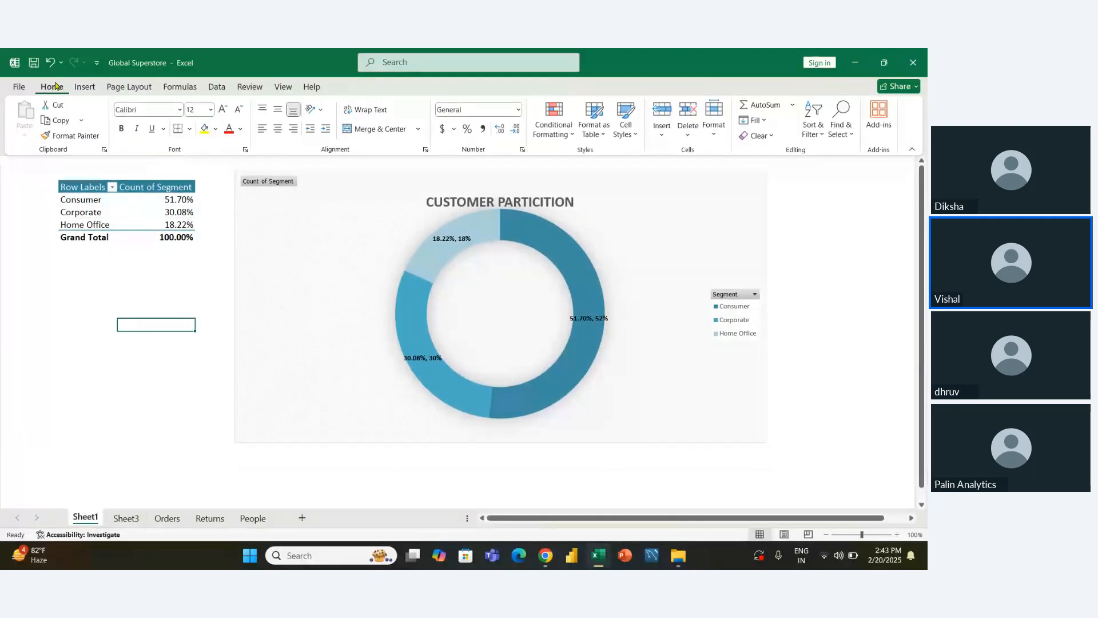
double_click(56, 86)
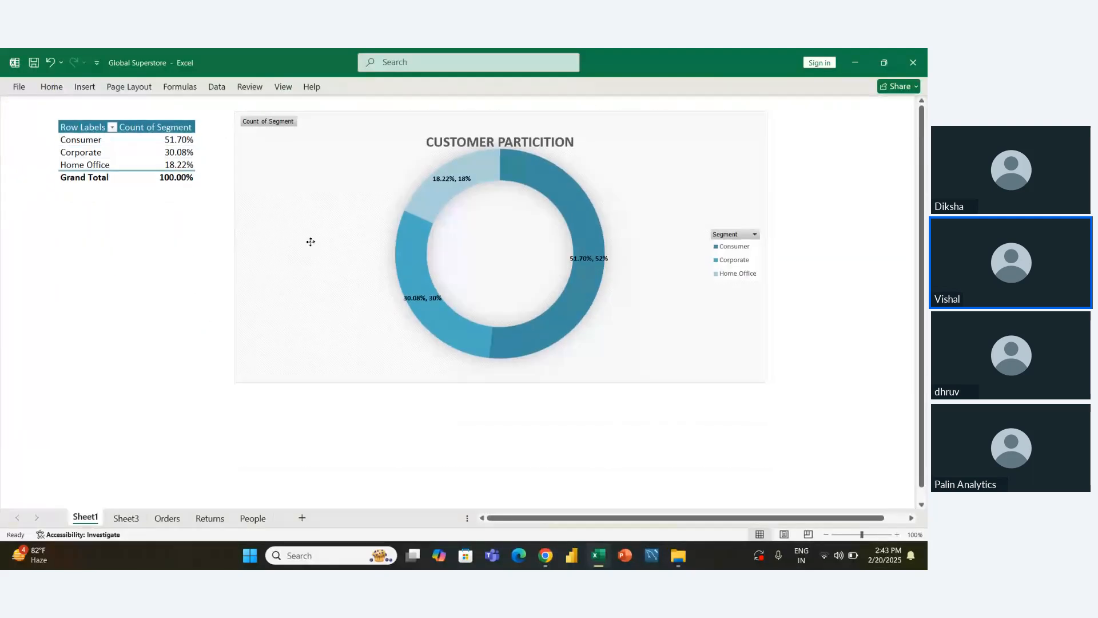
Step: Move and enlarge the doughnut chart to fill the free sheet area beside the PivotTable, and deselect it
drag(312, 242, 453, 234)
drag(377, 376, 225, 489)
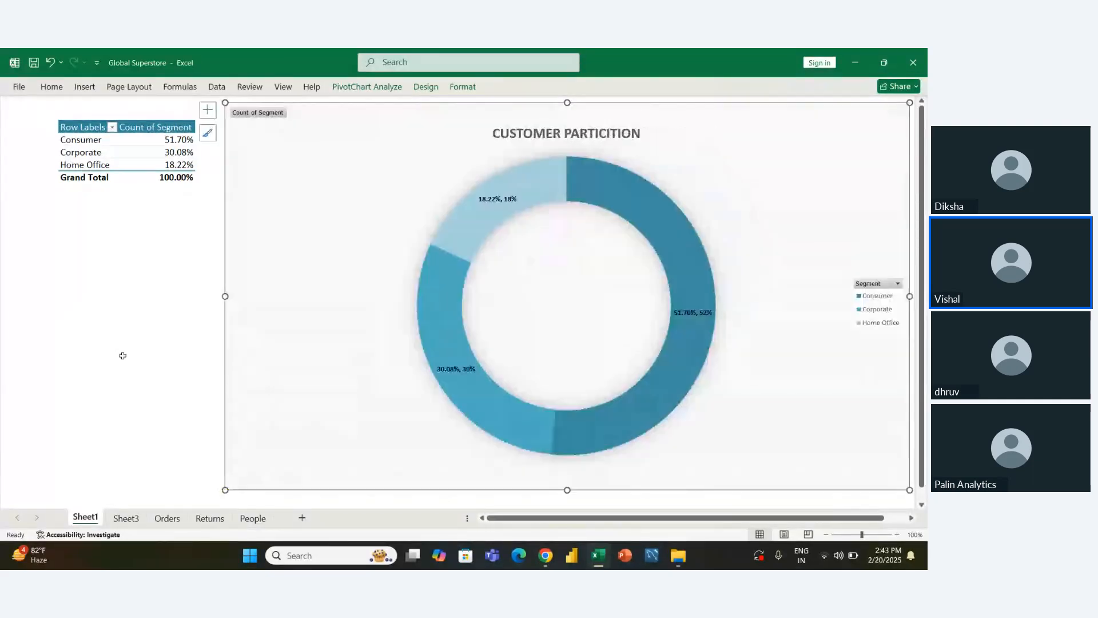
click(45, 213)
drag(387, 193, 365, 206)
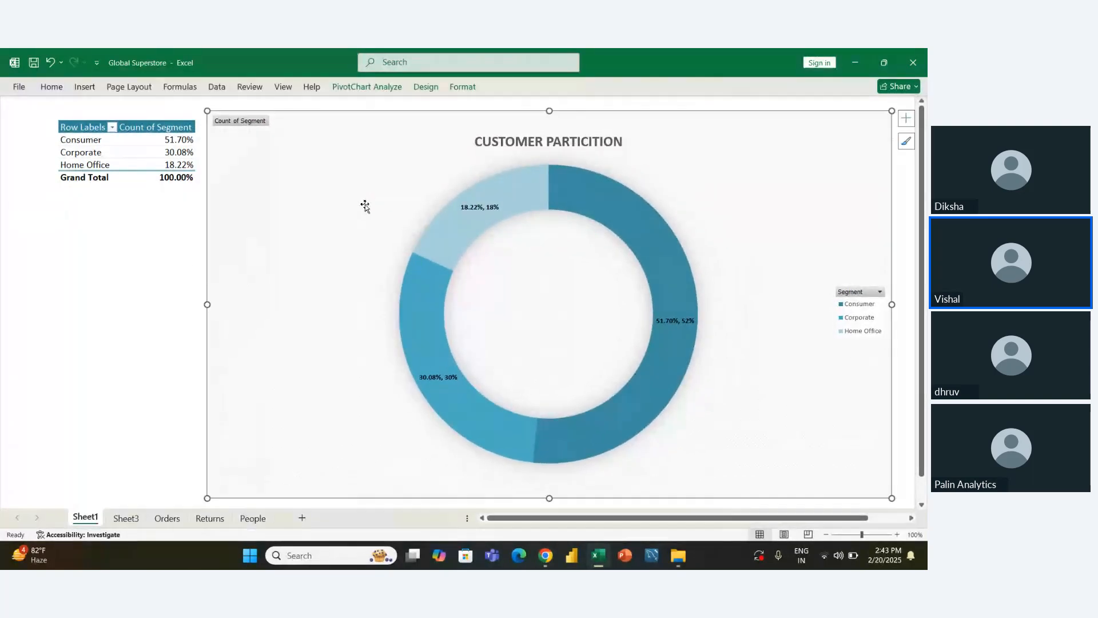
click(190, 268)
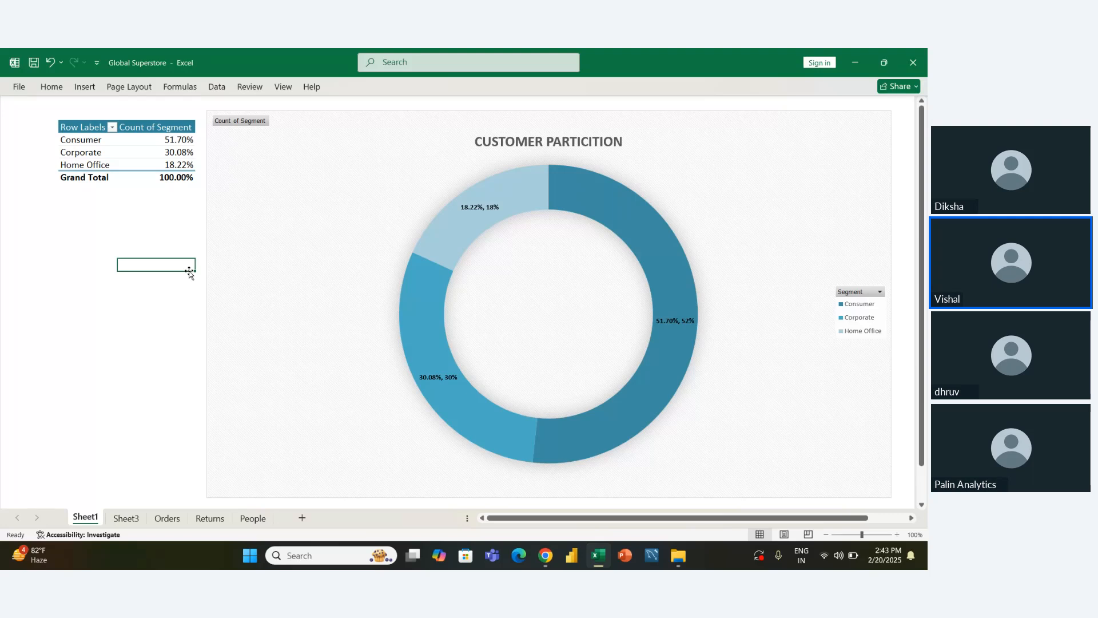
Step: Insert a Sub-Category slicer for the Segment PivotTable and undo the insertion
click(146, 150)
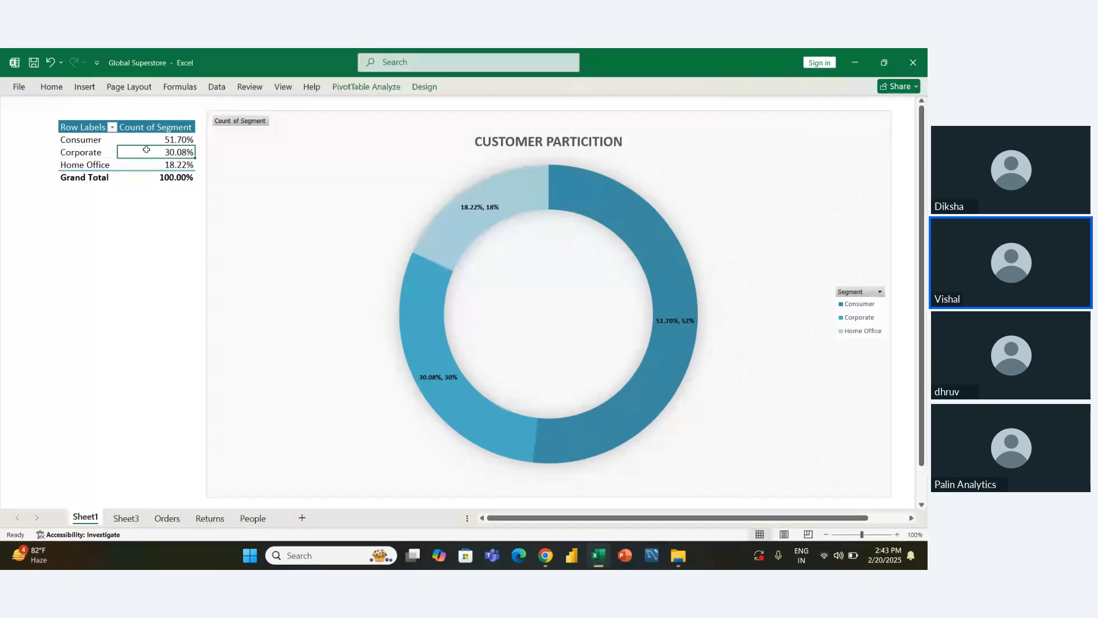
click(366, 86)
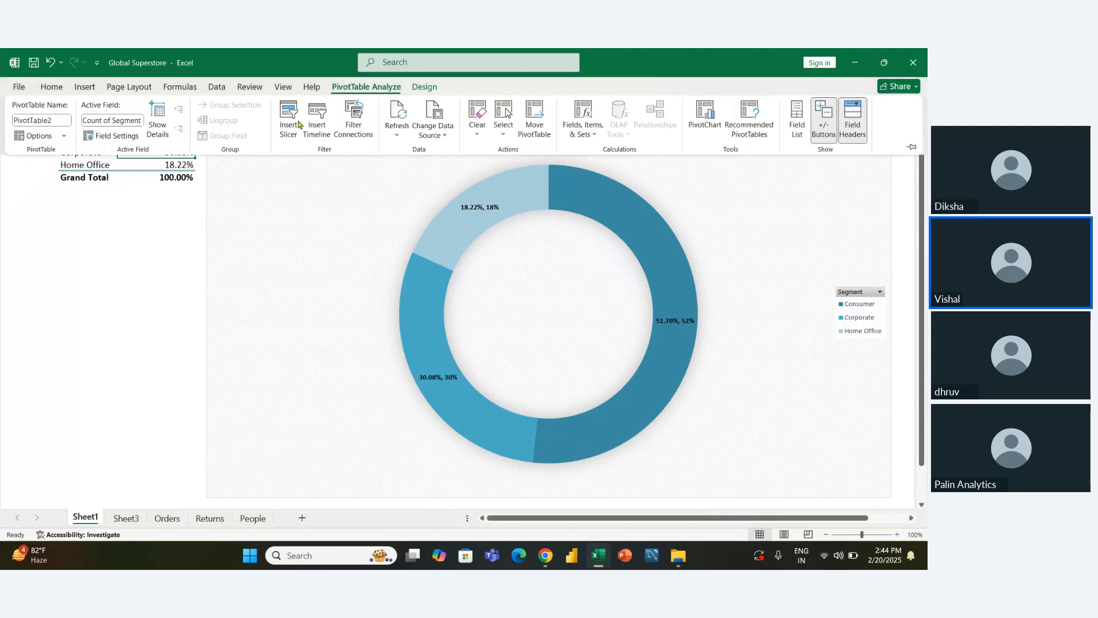
click(289, 119)
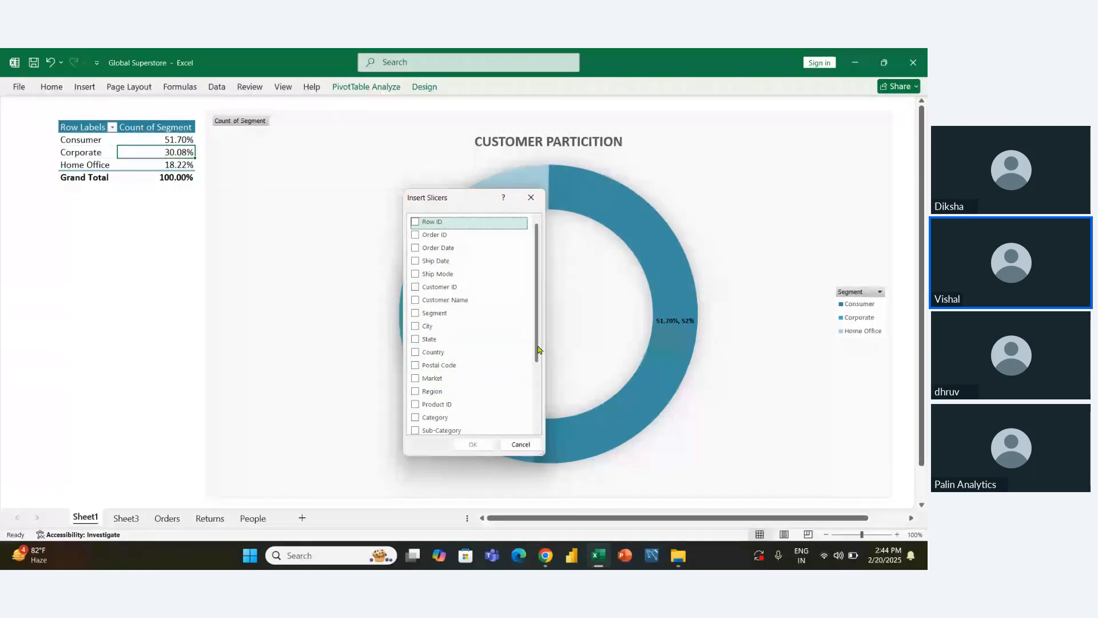
scroll(537, 349, down, 2)
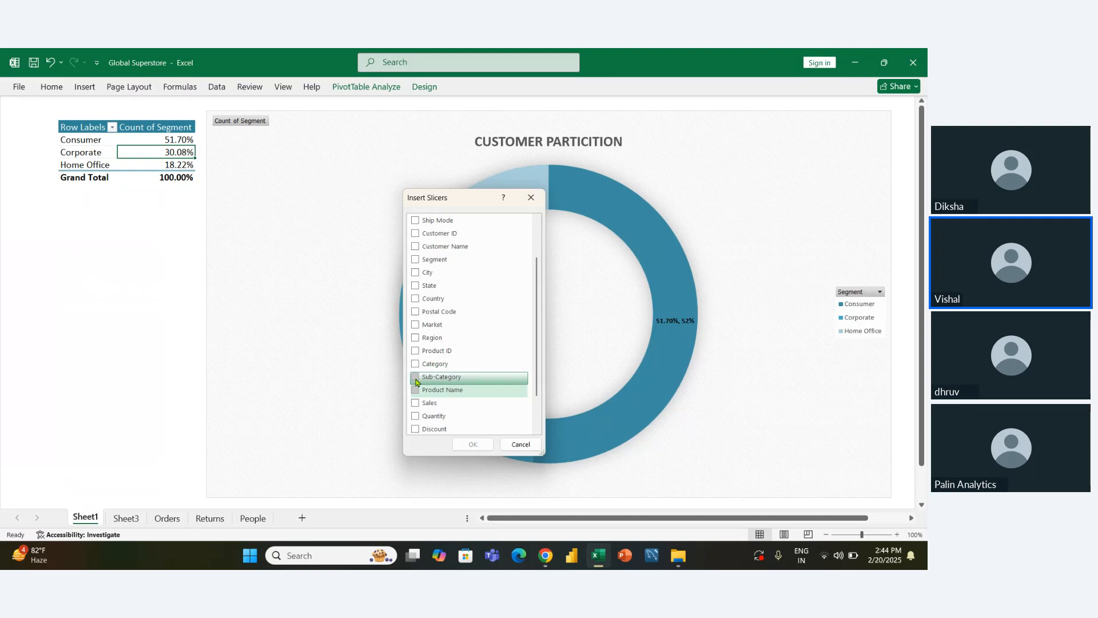
click(415, 377)
click(472, 444)
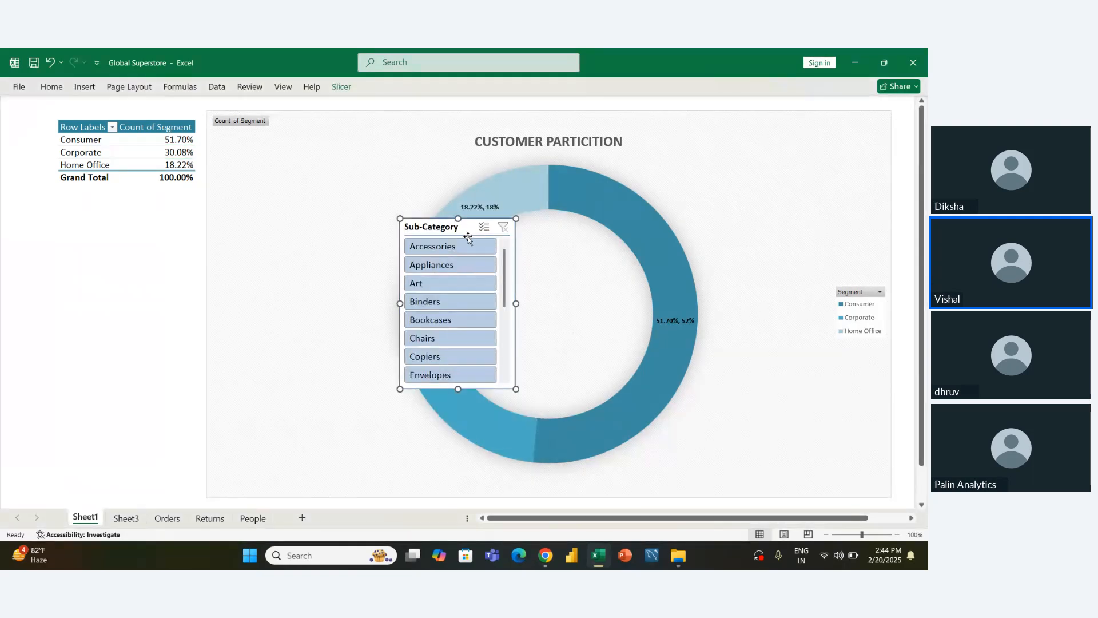
key(ctrl+z)
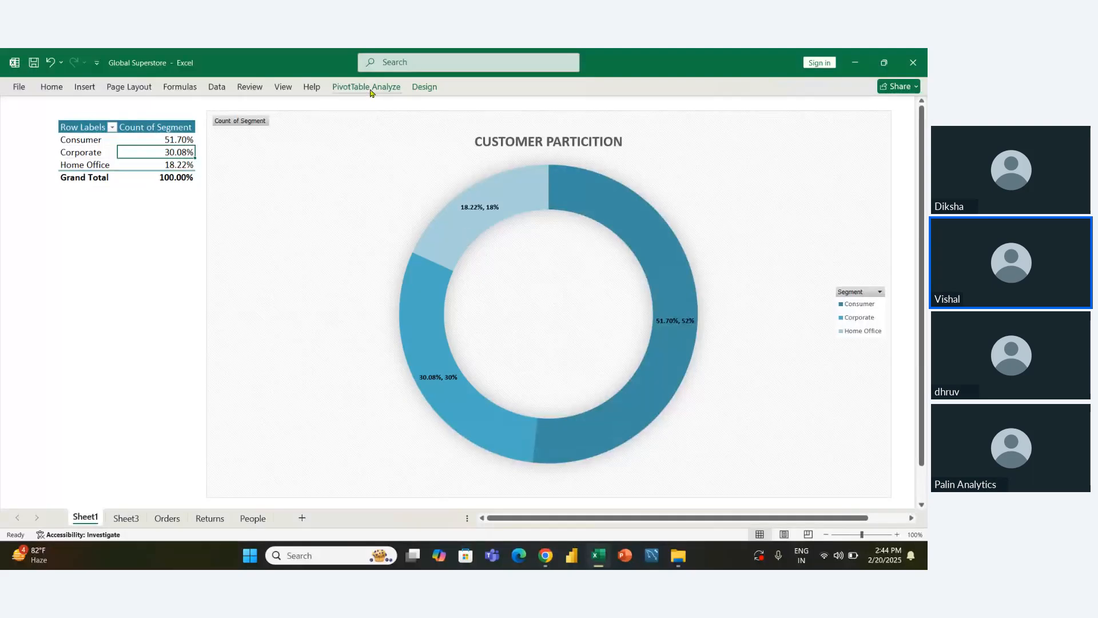
Step: Insert an Order Priority slicer for the Segment PivotTable
click(369, 87)
click(287, 114)
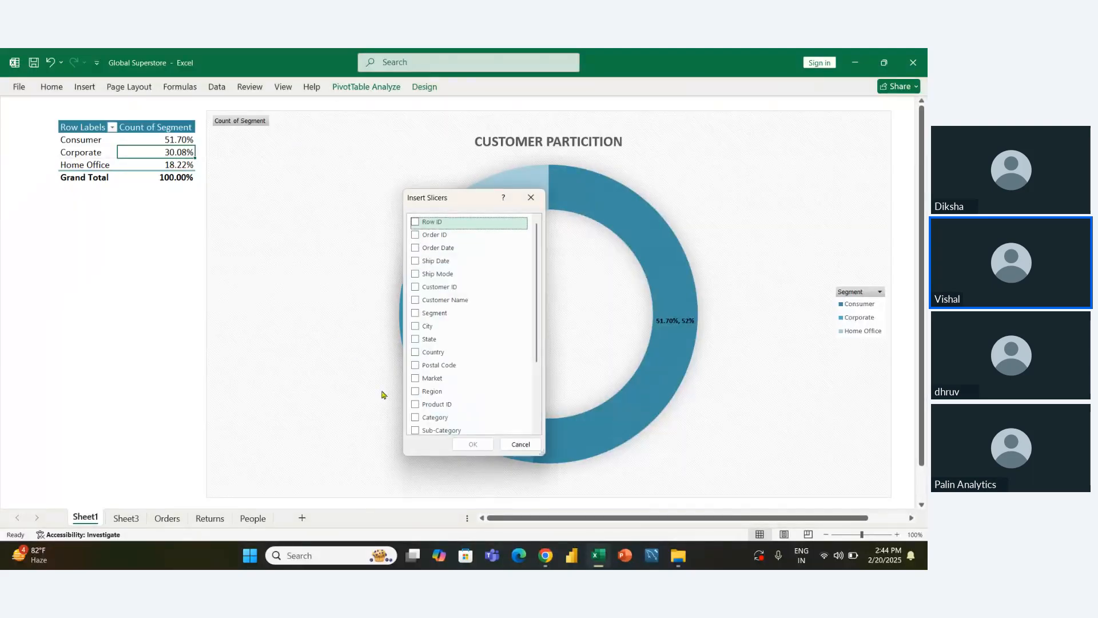
drag(538, 340, 536, 421)
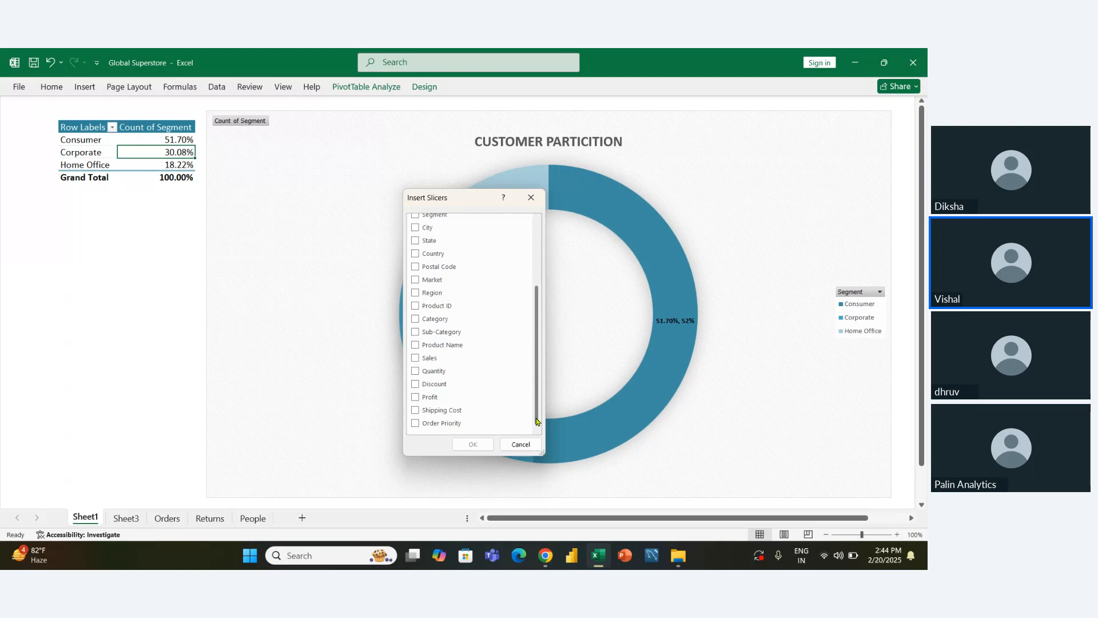
click(440, 424)
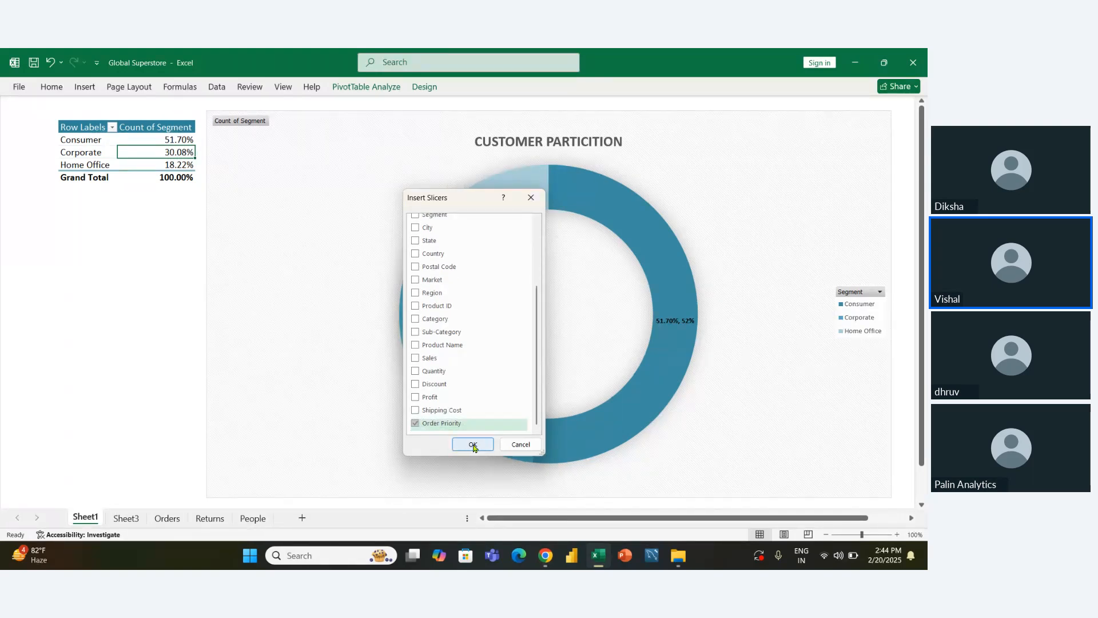
click(460, 445)
Step: Place the Order Priority slicer directly below the PivotTable, matching the table's width, at about 1.68" high and 2.33" wide
drag(458, 219, 229, 234)
drag(447, 237, 63, 218)
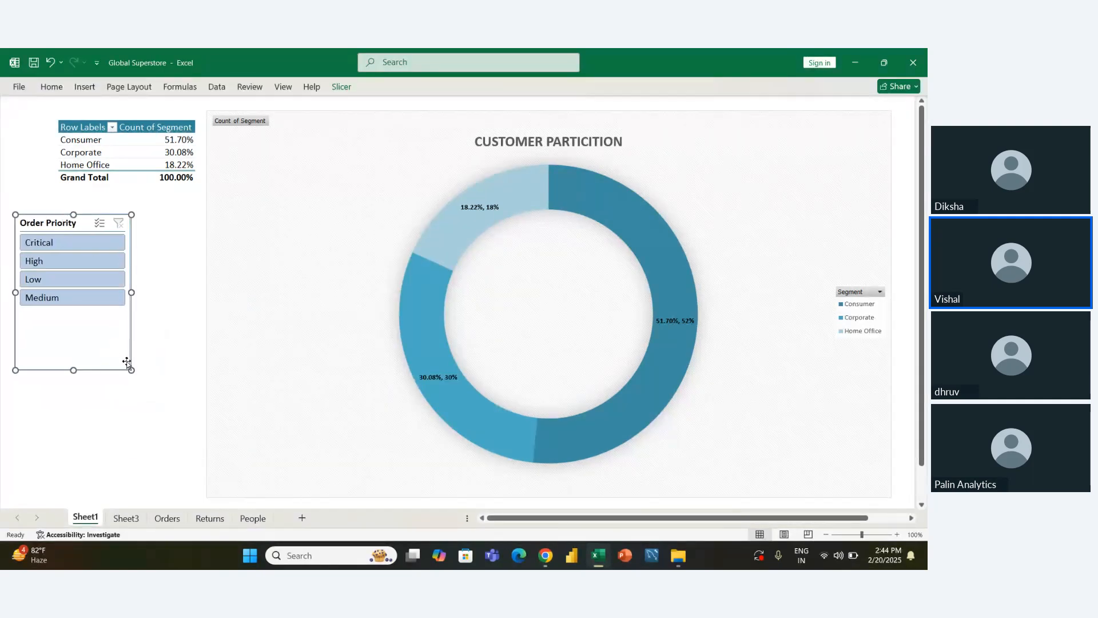
drag(132, 369, 127, 311)
drag(79, 226, 124, 206)
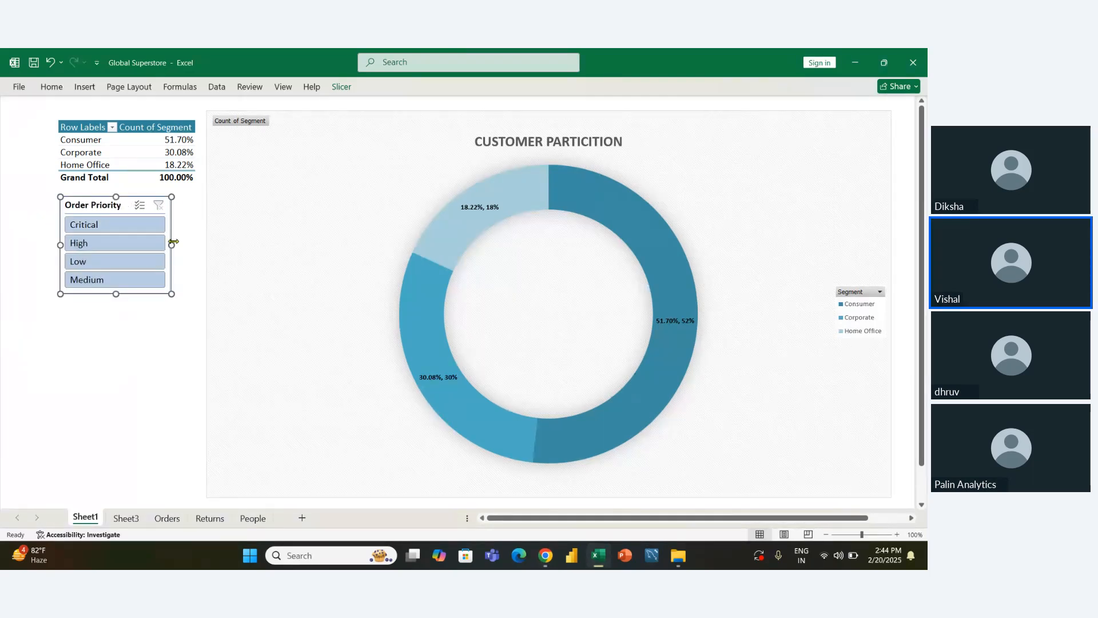
drag(171, 245, 195, 245)
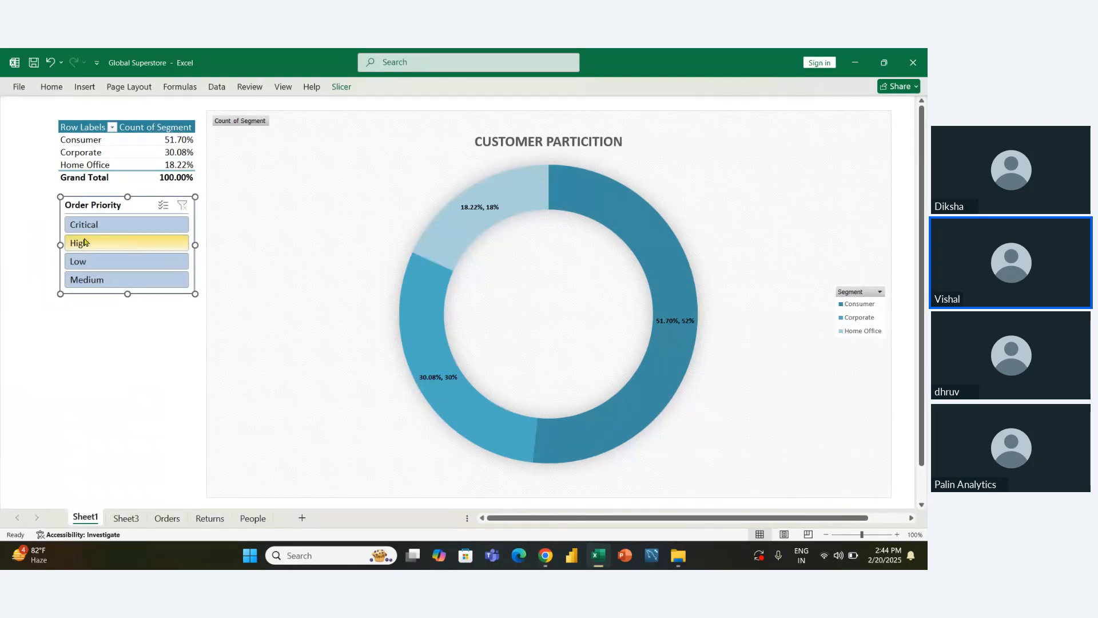
Step: Apply the dark teal slicer style to the Order Priority slicer
click(338, 87)
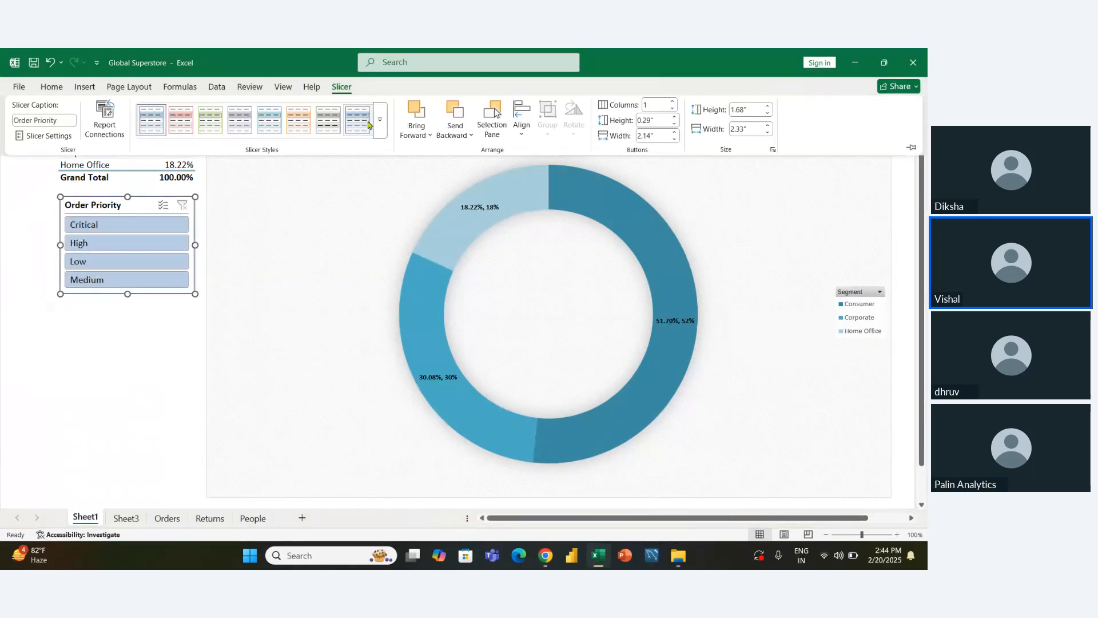
click(375, 138)
click(269, 193)
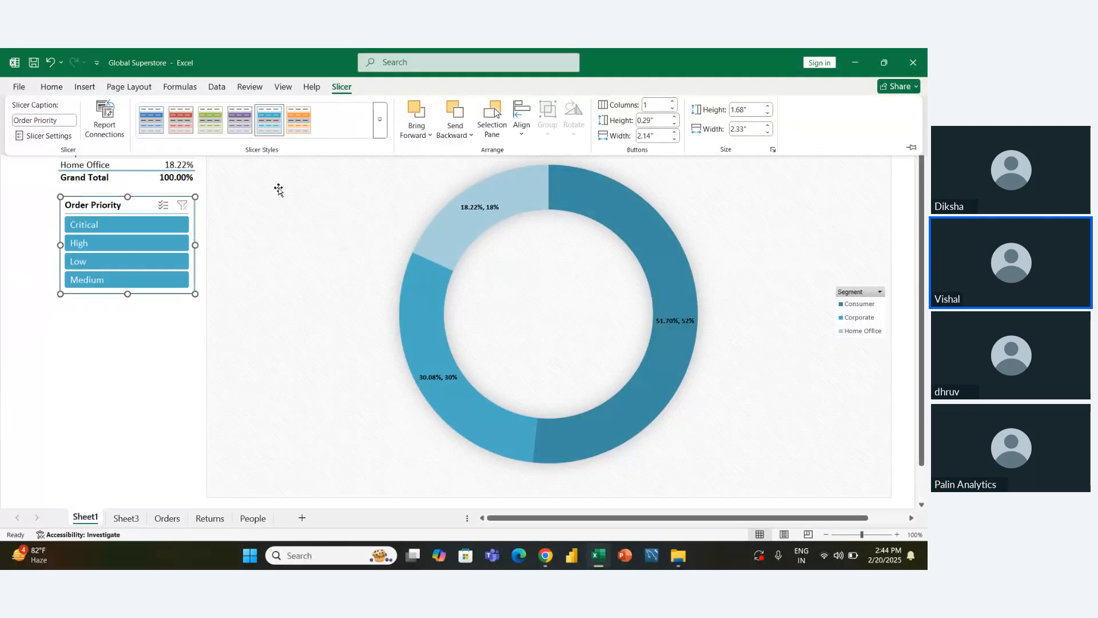
Step: Extend the Order Priority slicer to about 1.95" high and 2.34" wide, and deselect it
click(195, 293)
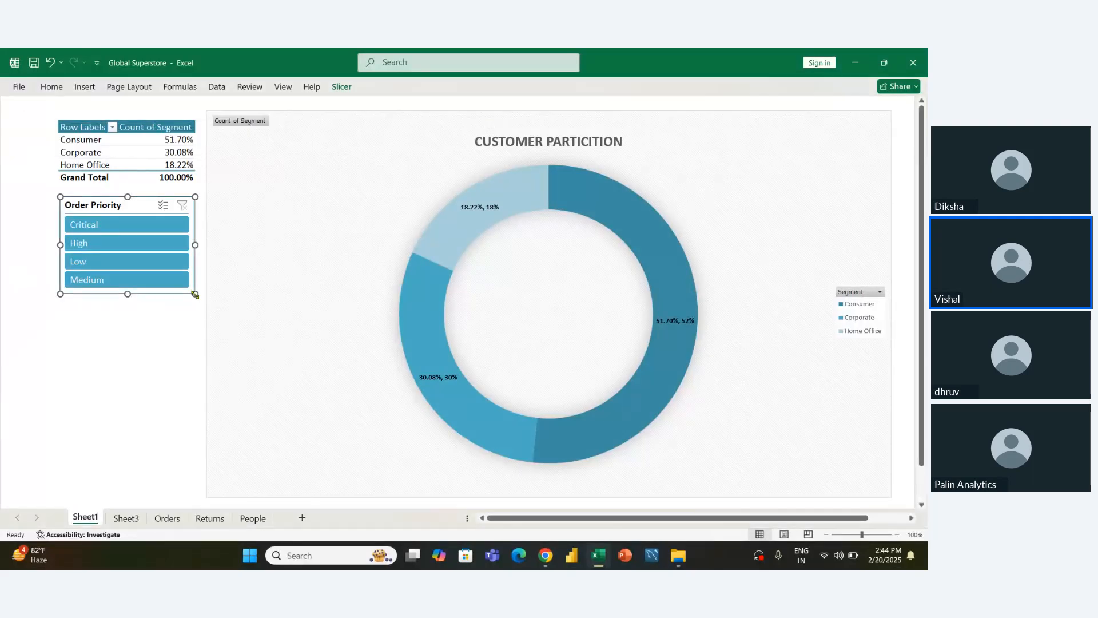
drag(195, 294, 197, 309)
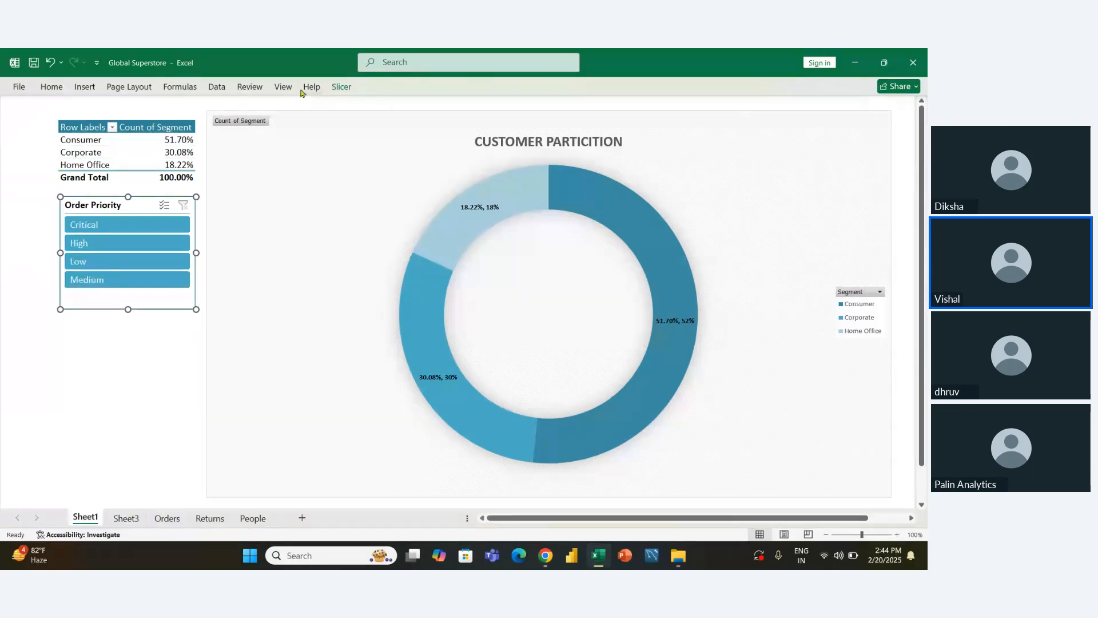
click(333, 93)
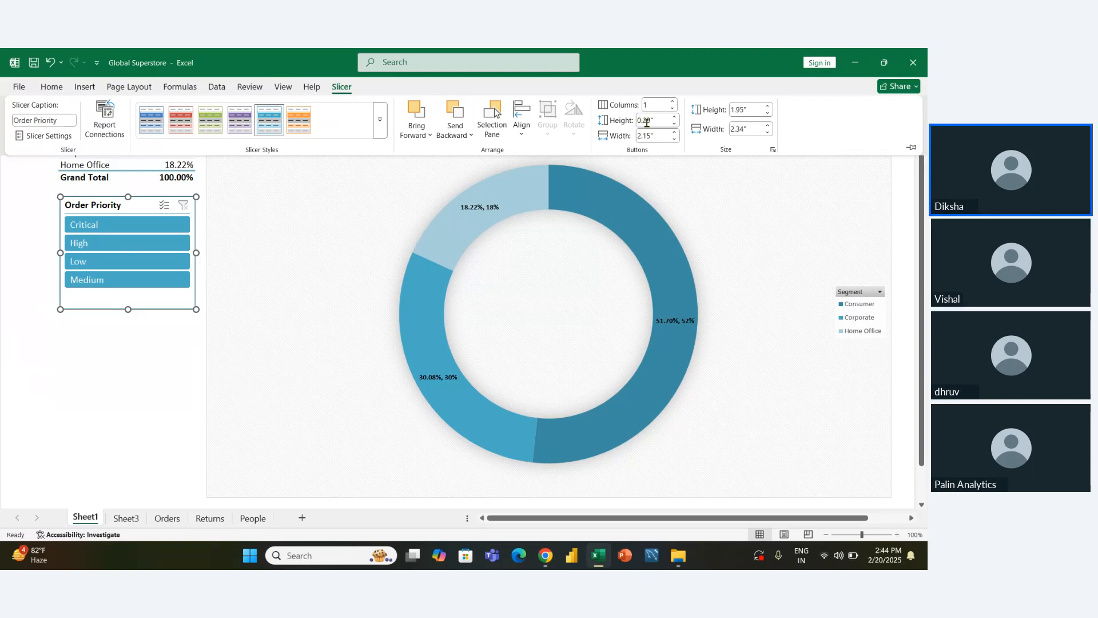
click(47, 388)
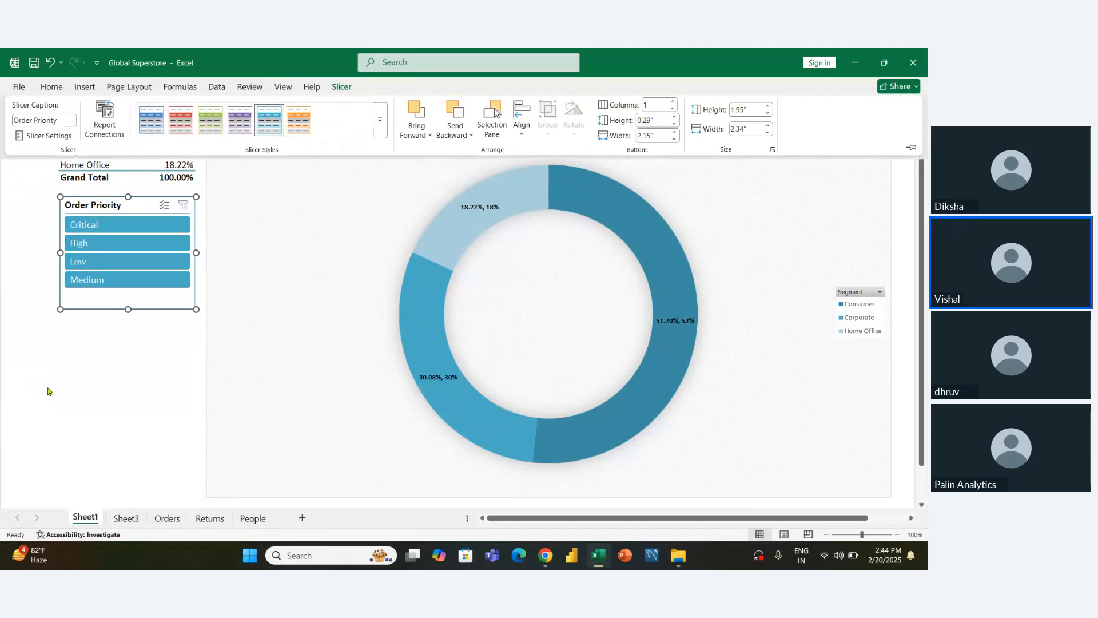
click(49, 356)
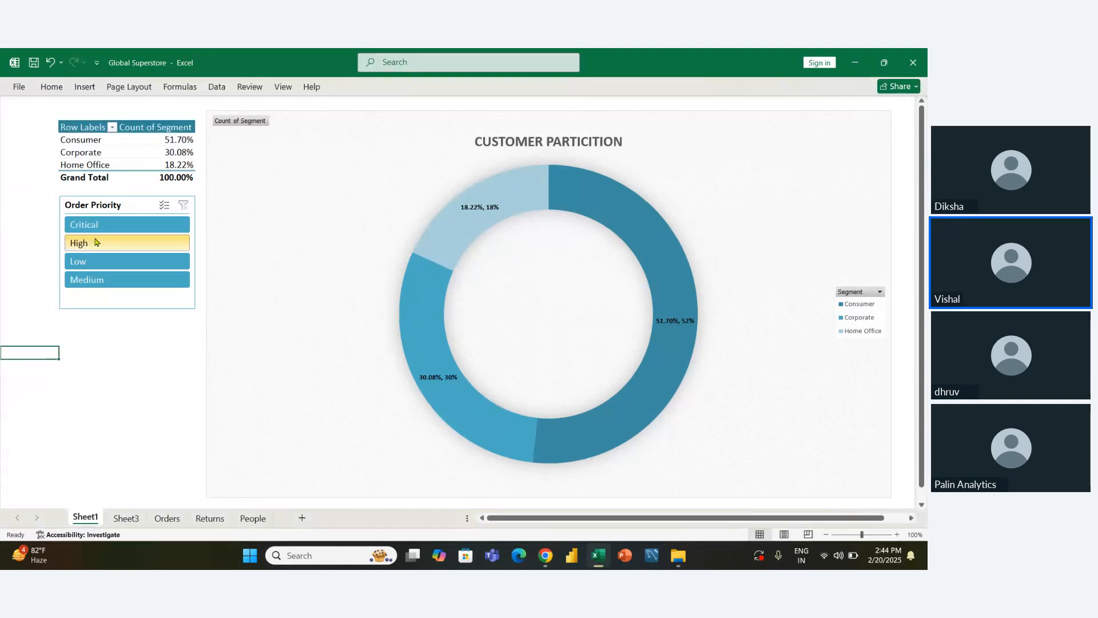
Step: Test the Order Priority slicer with Critical, High, Low and Medium individually and High combined with Medium, ending with the filter cleared
click(106, 225)
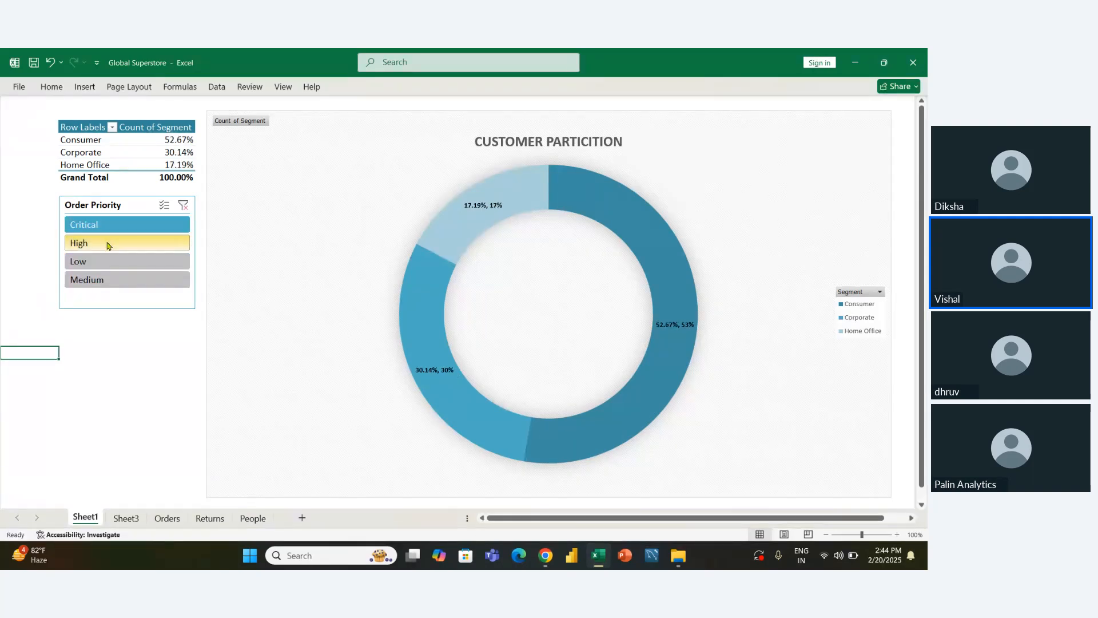
click(108, 245)
click(111, 265)
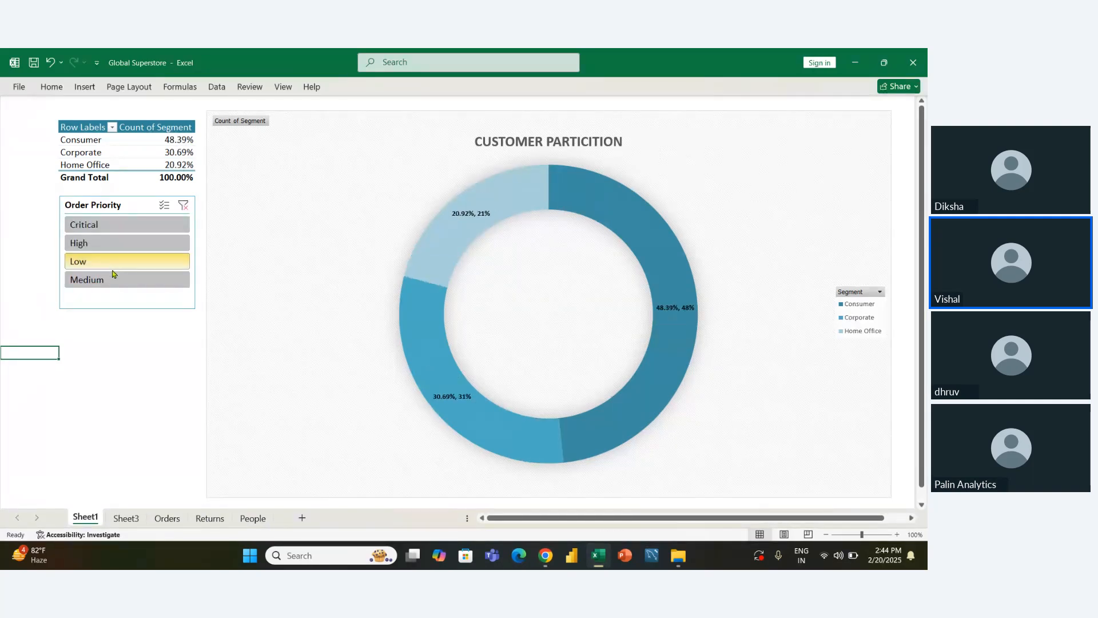
click(114, 279)
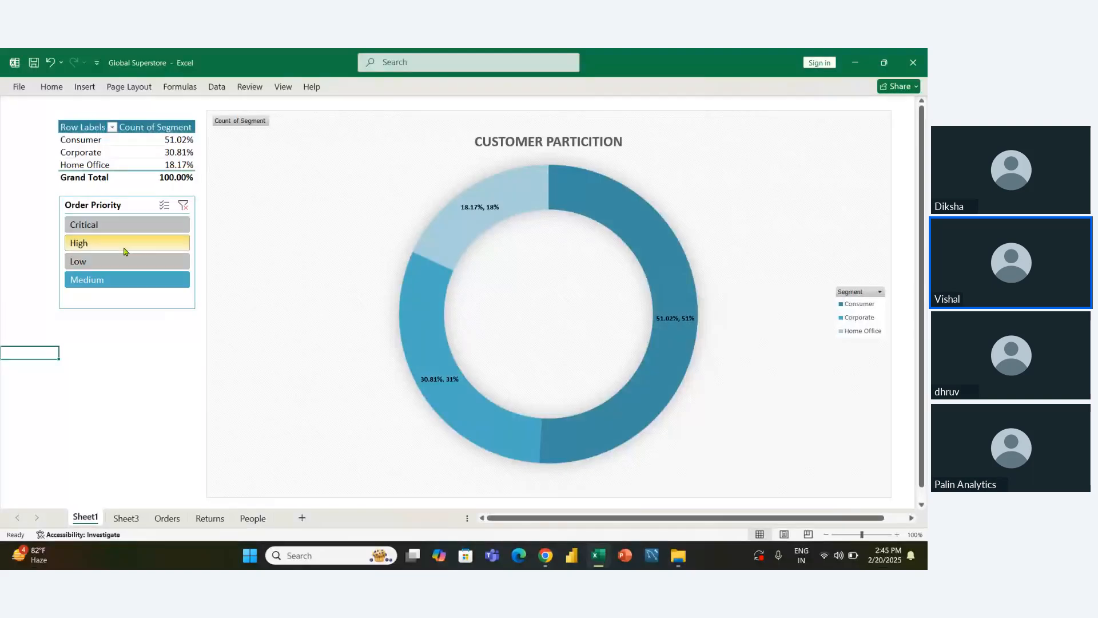
click(123, 243)
ctrl+click(131, 278)
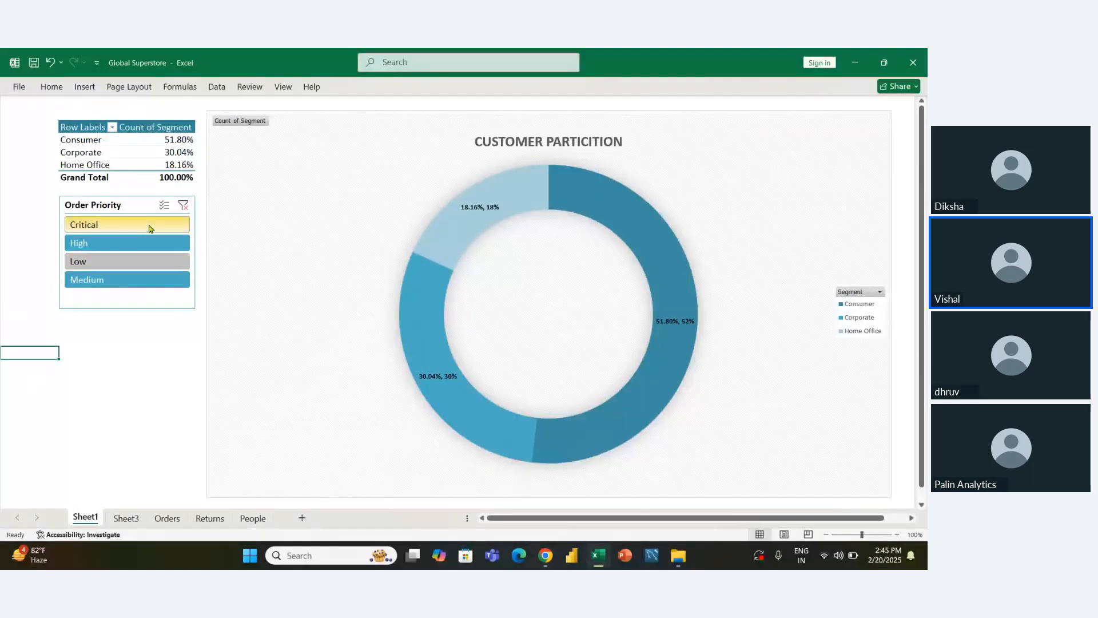
click(183, 205)
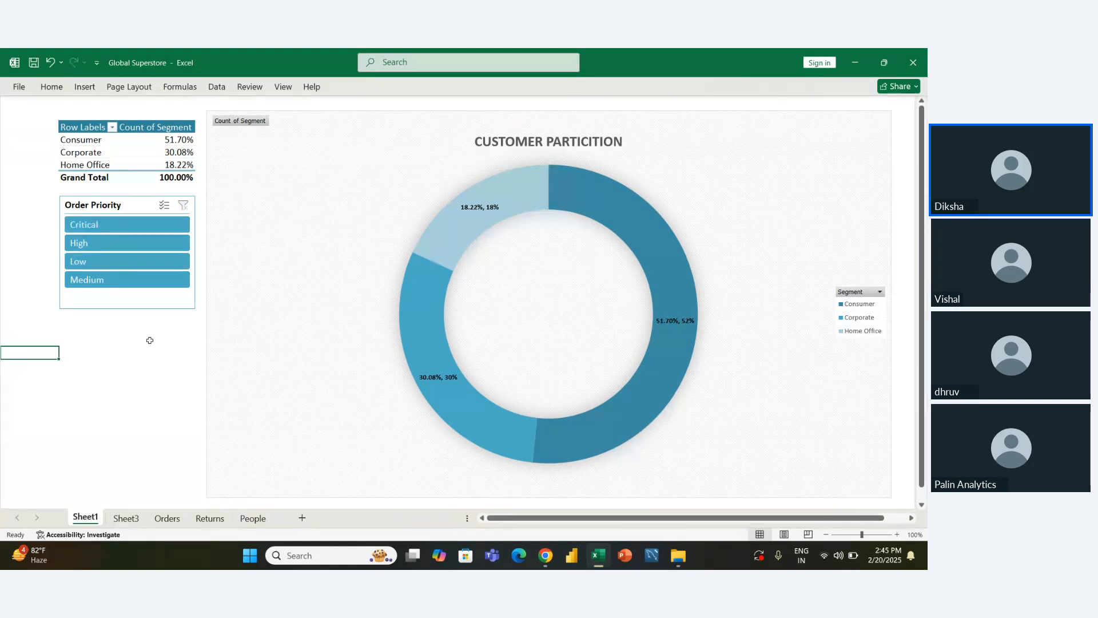
Step: Add a blank chart sheet, a macro sheet and a new worksheet to the workbook, and return to Sheet1
click(138, 425)
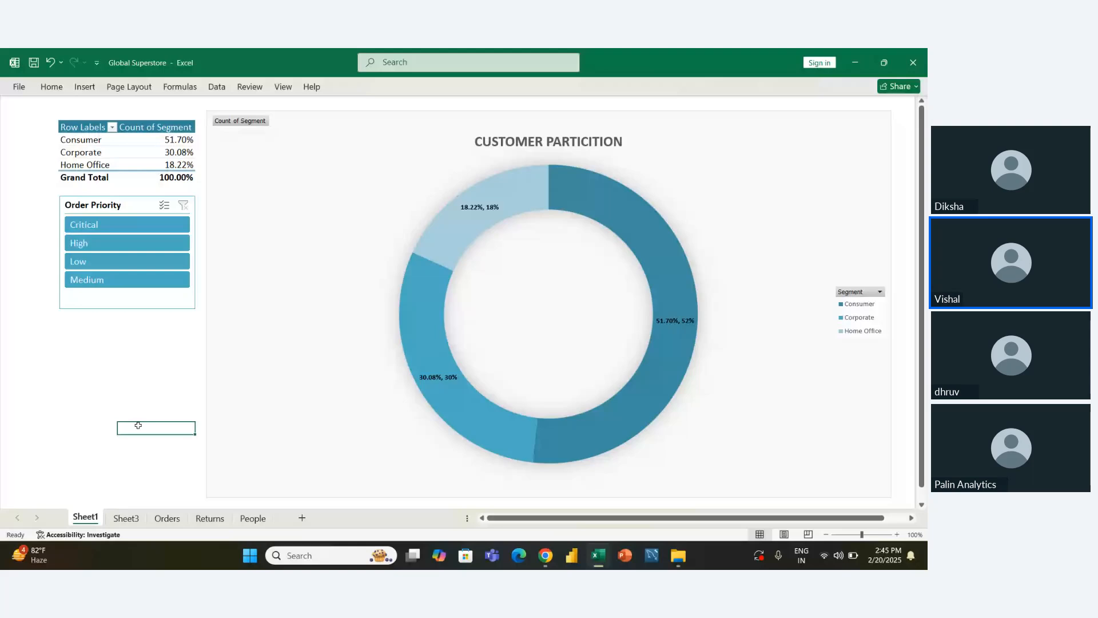
key(F11)
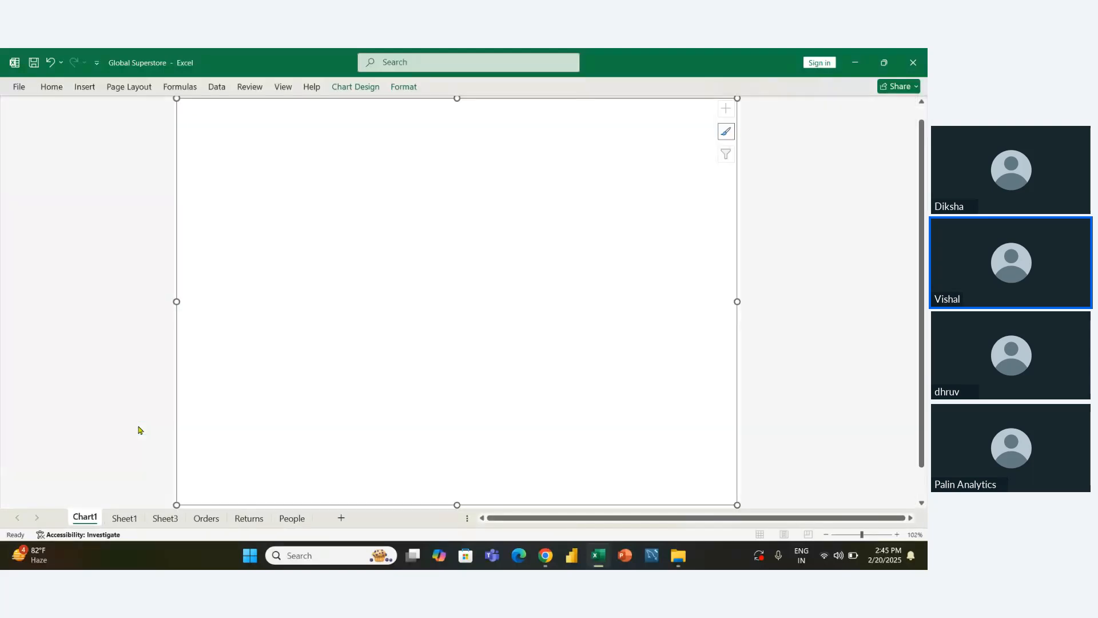
key(ctrl+z)
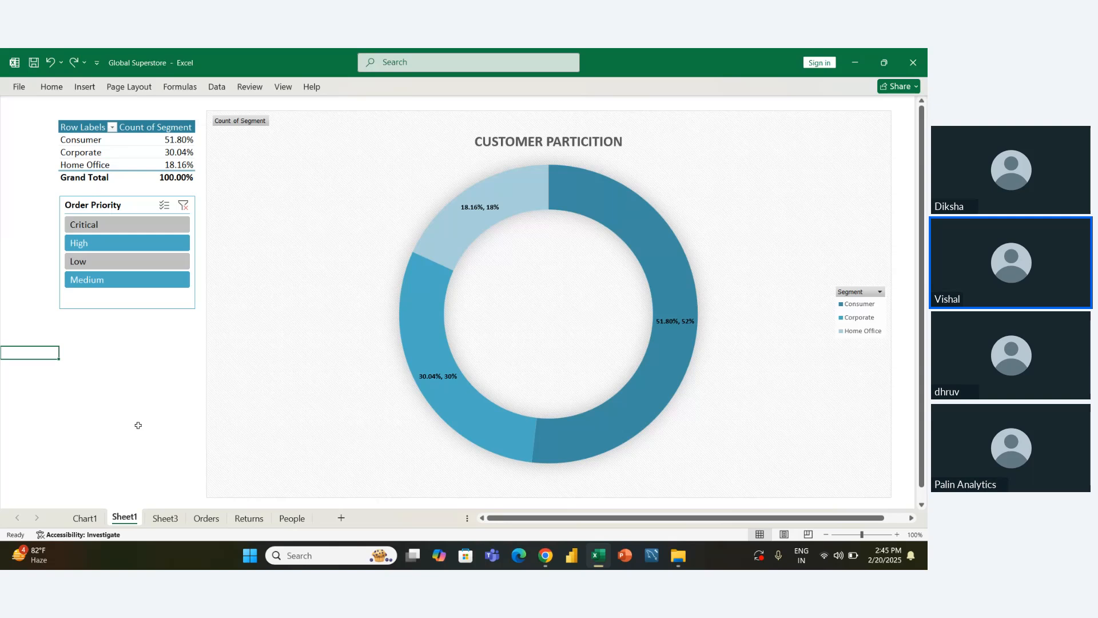
key(ctrl+F11)
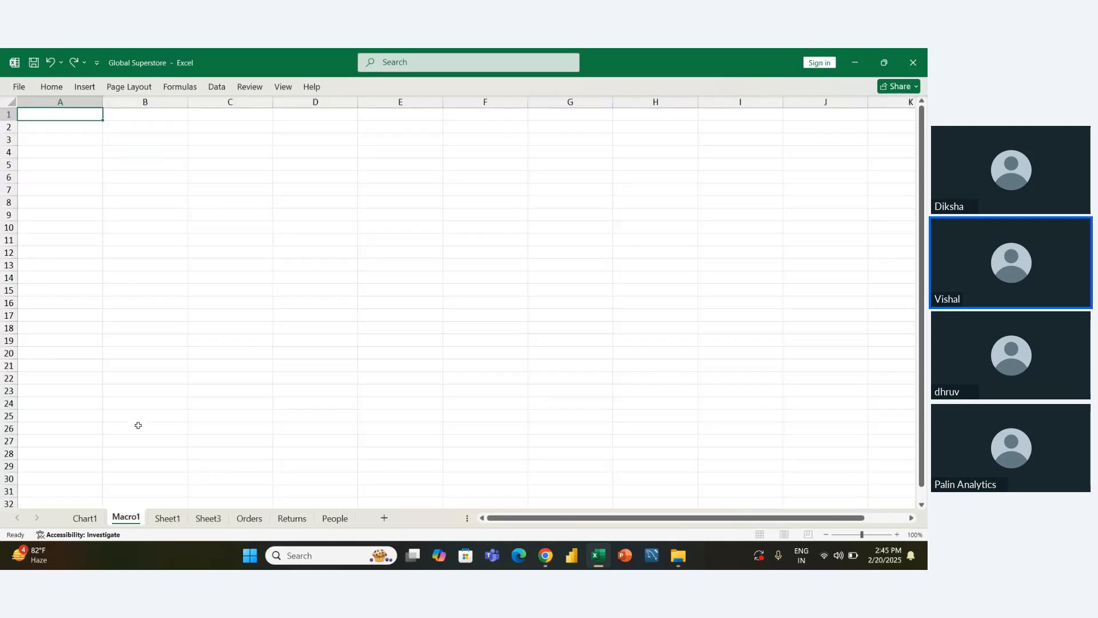
key(ctrl+Page_Down)
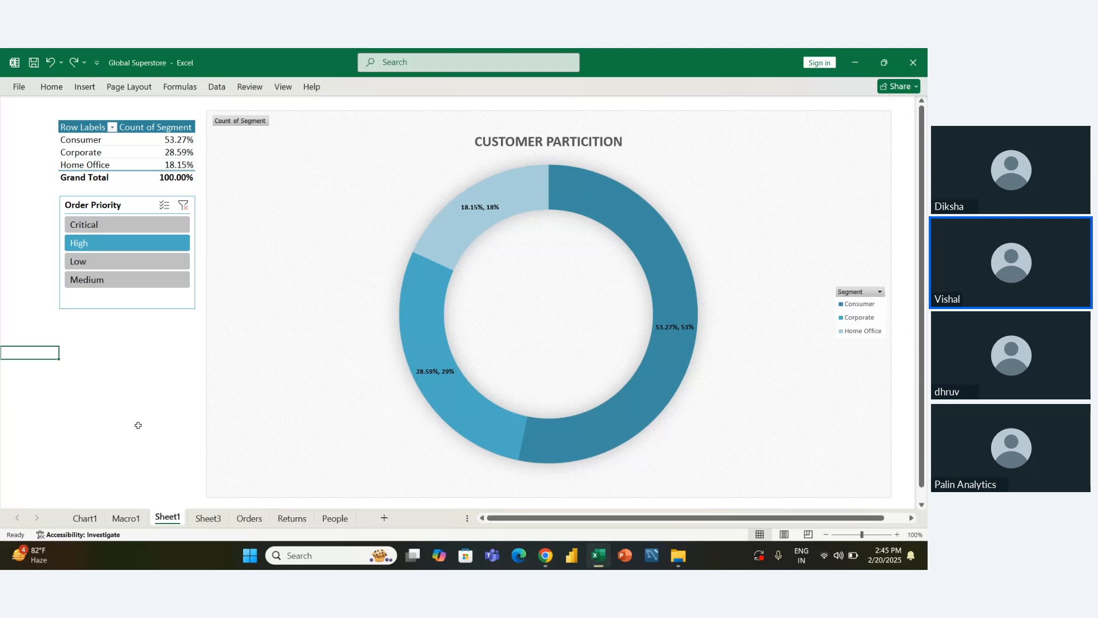
key(shift+F11)
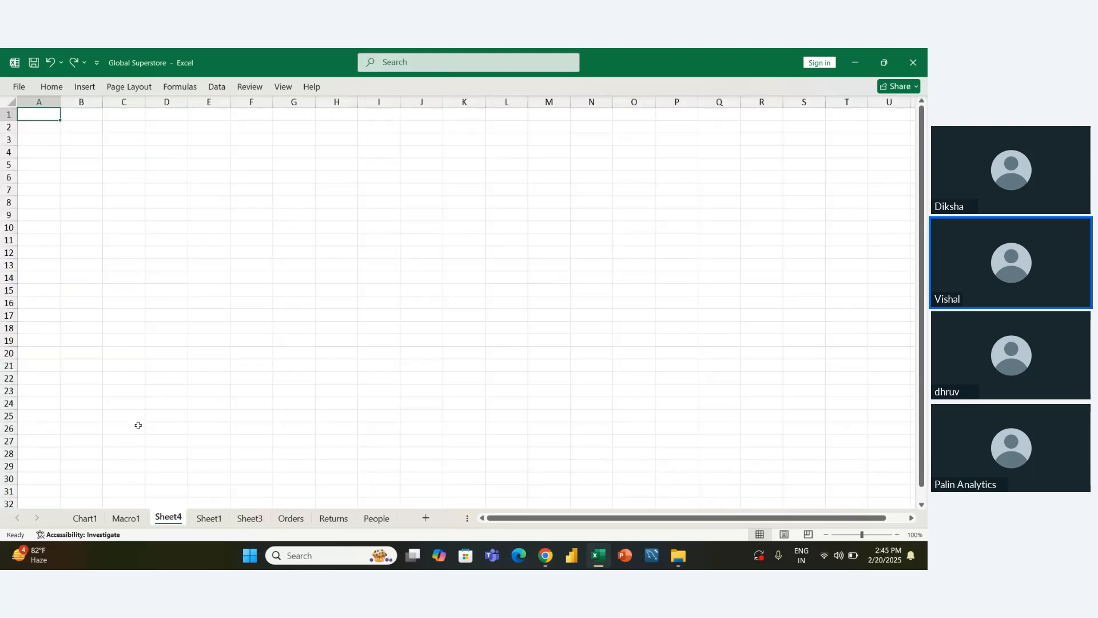
key(ctrl+Page_Down)
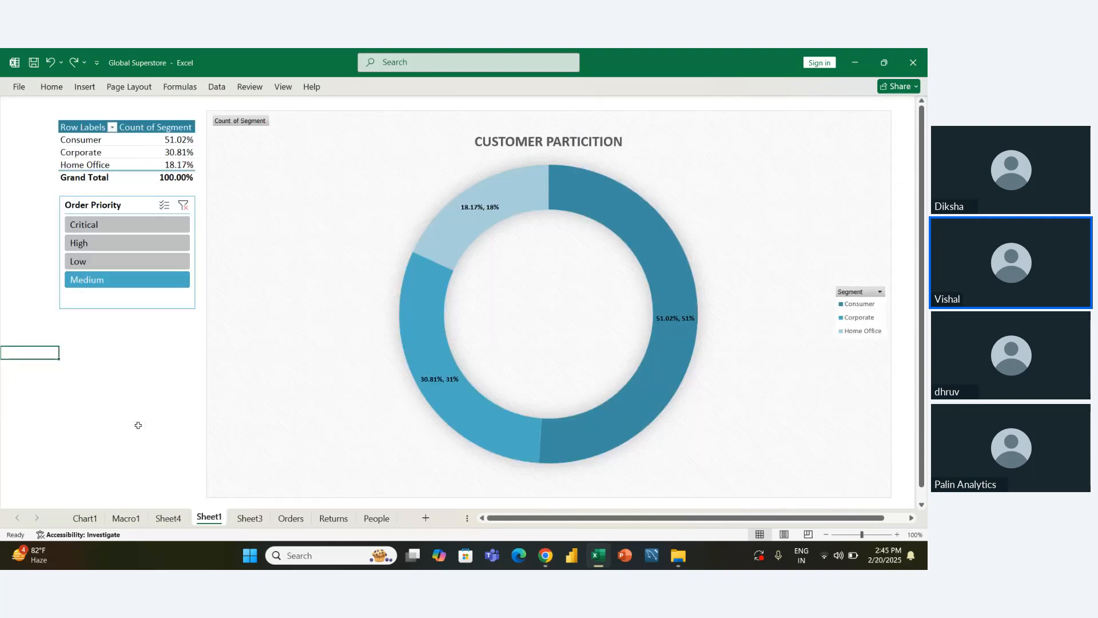
Step: Delete the blank Sheet4, Macro1 and Chart1 sheets from the workbook
right_click(176, 517)
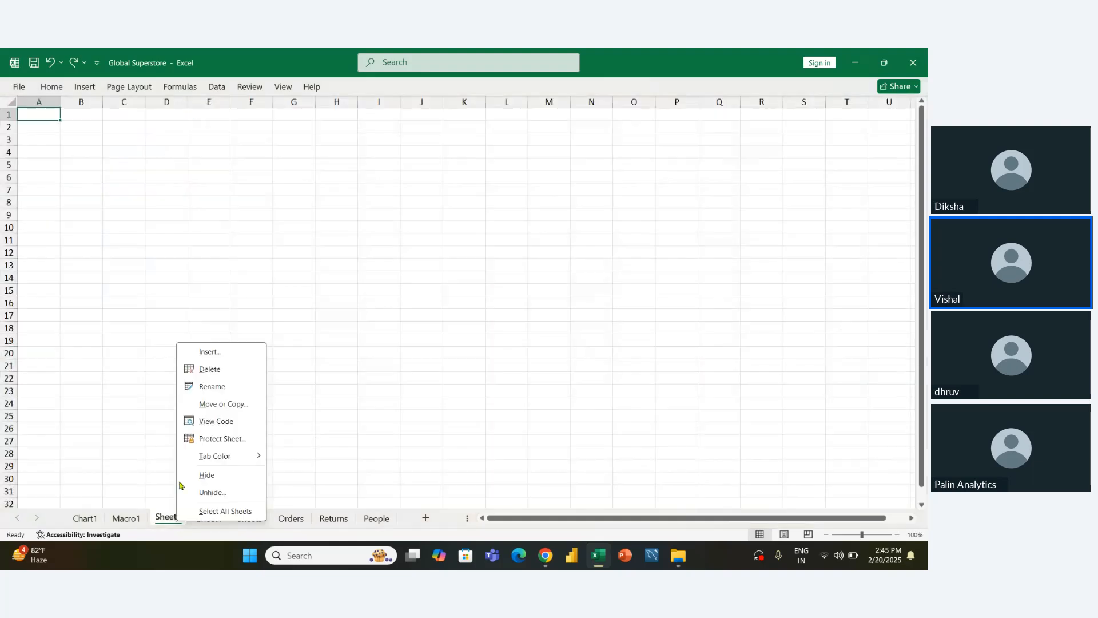
click(209, 369)
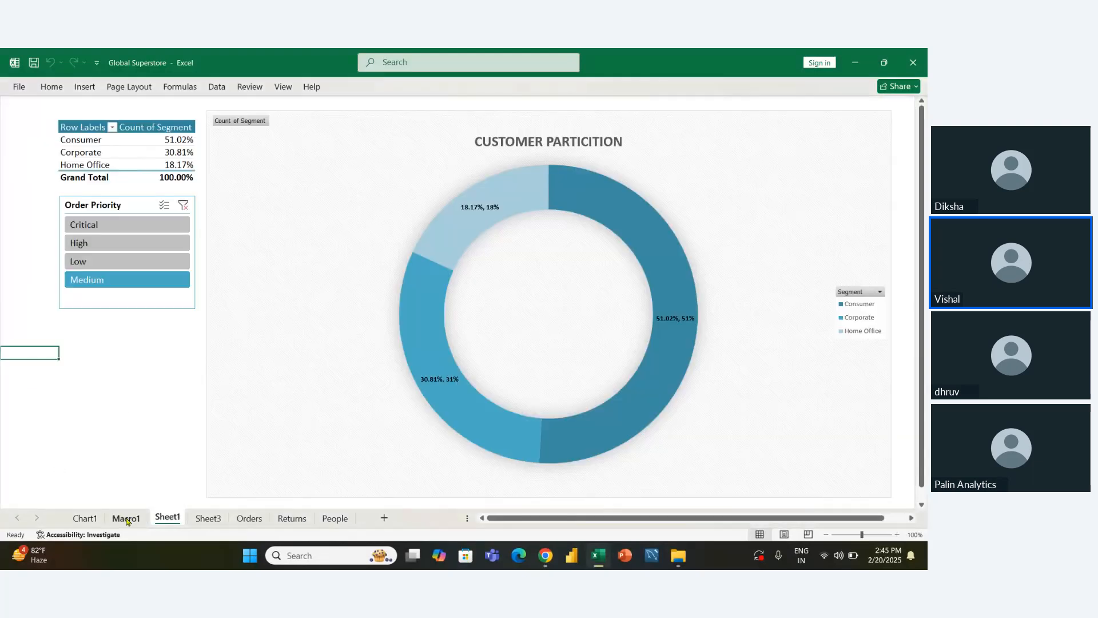
right_click(127, 518)
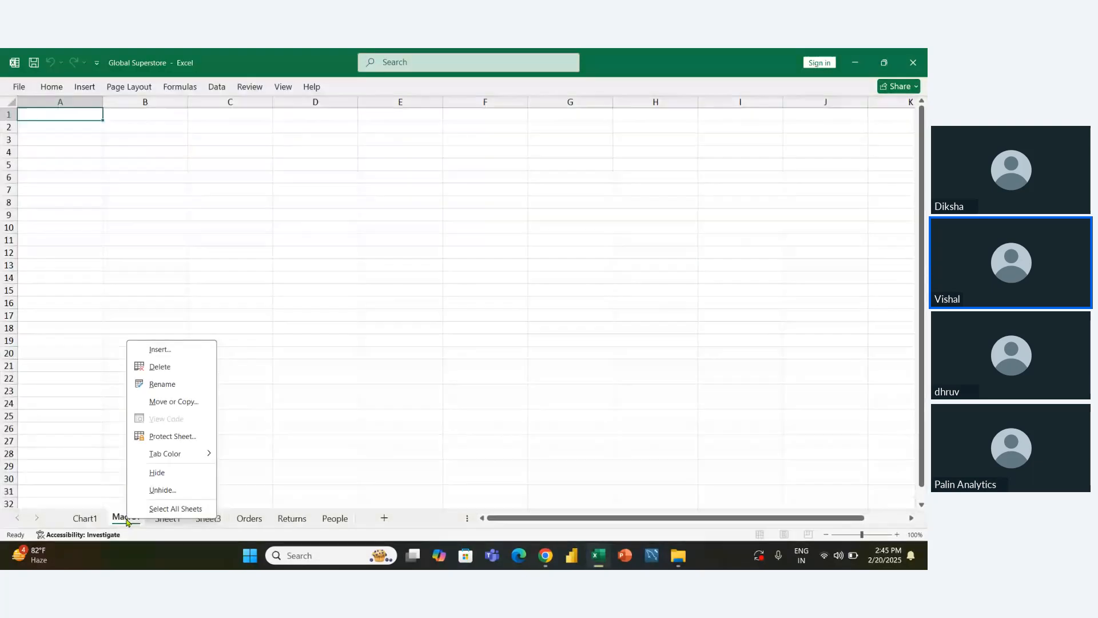
click(162, 368)
right_click(93, 519)
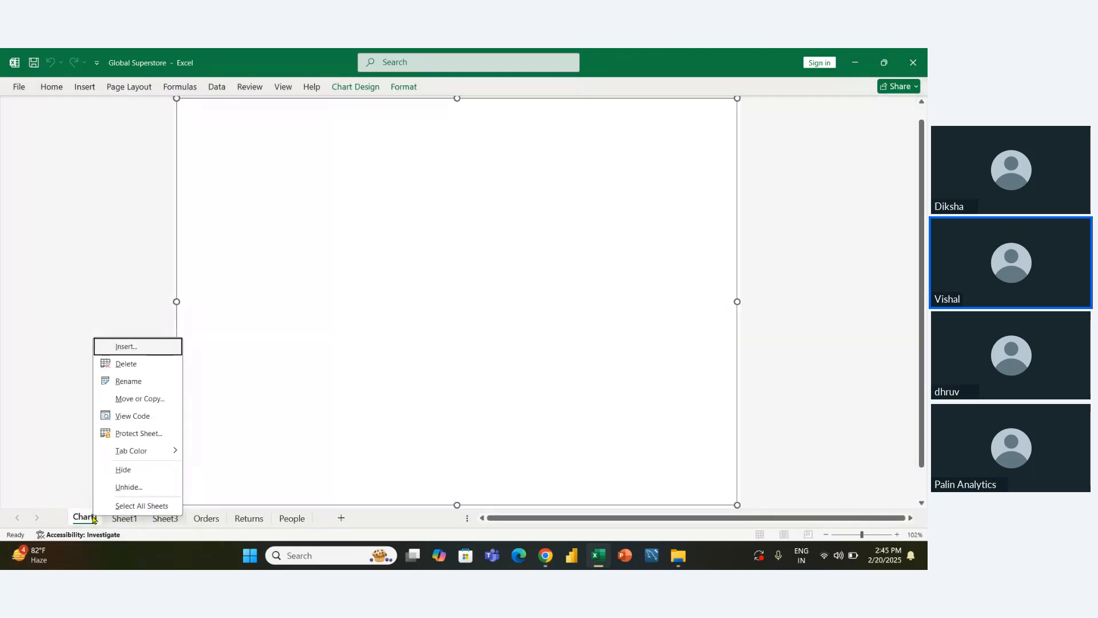
click(125, 364)
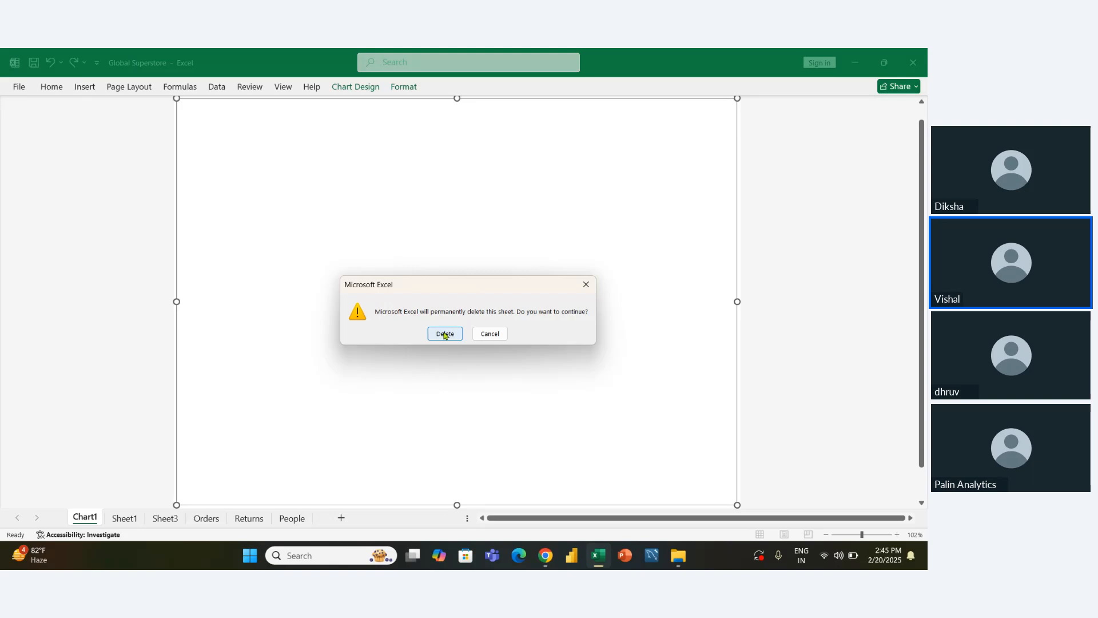
click(444, 334)
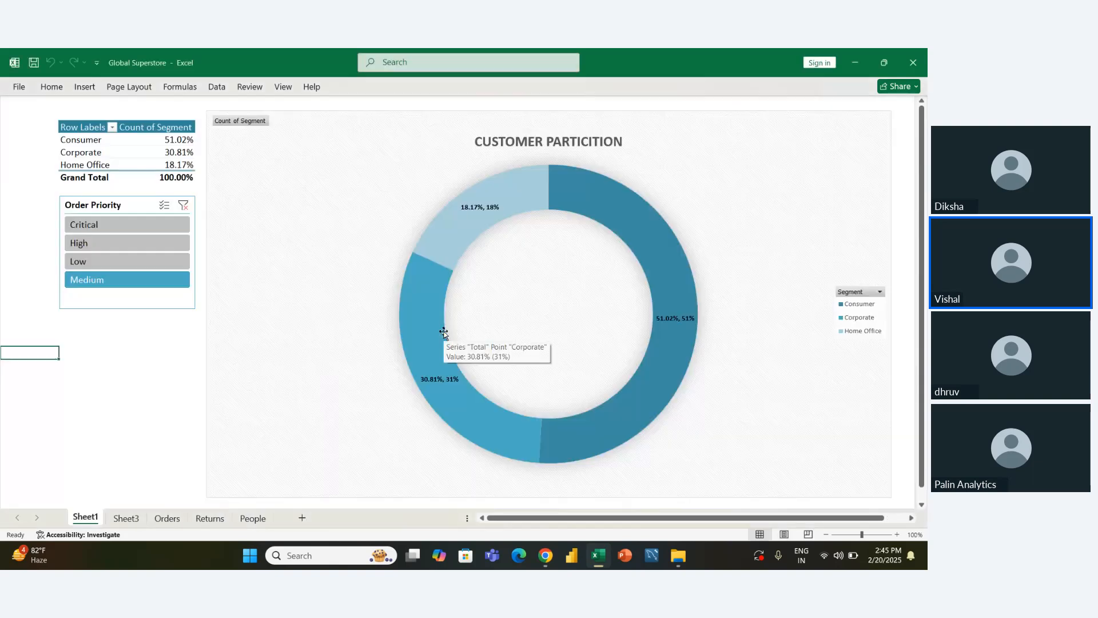
Step: Clear the Order Priority filter and shrink the PivotChart slightly so its upper edge aligns with the PivotTable header
click(33, 476)
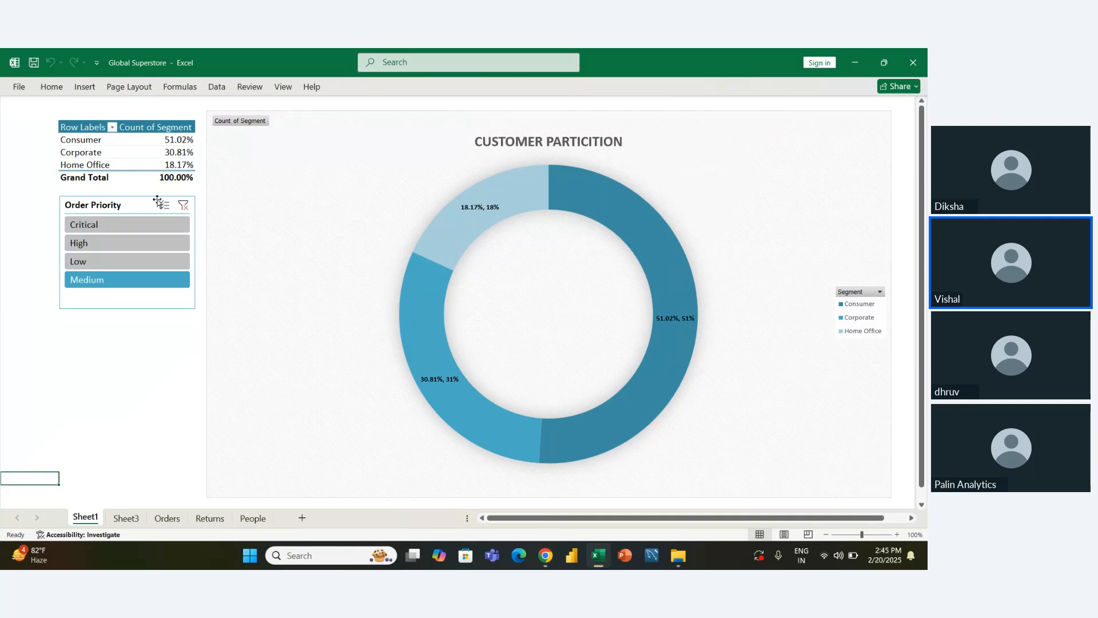
click(182, 206)
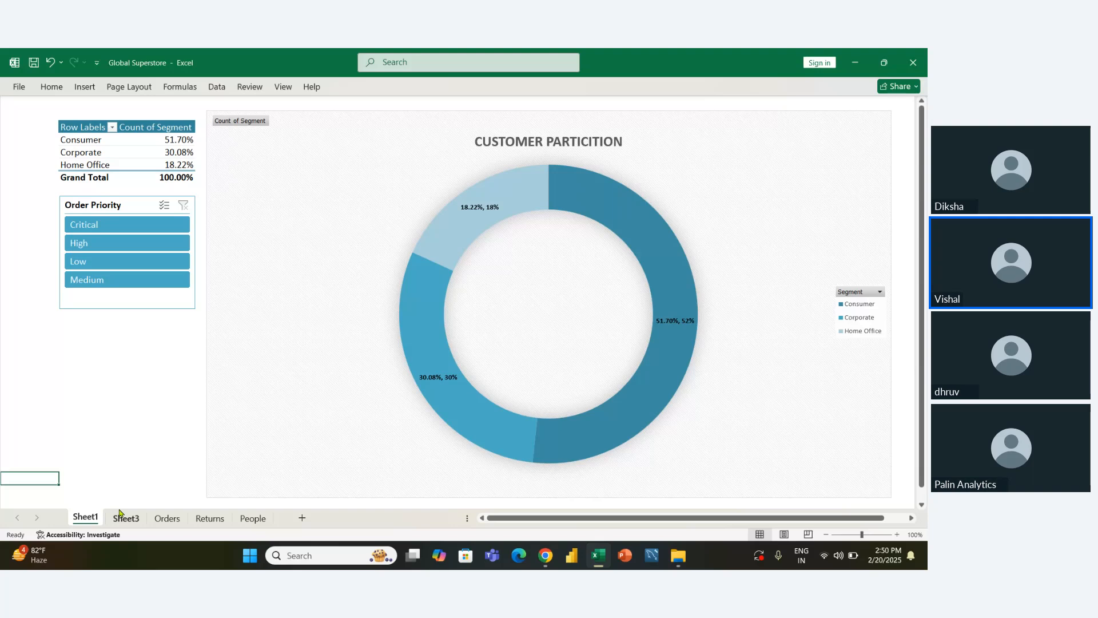
click(237, 250)
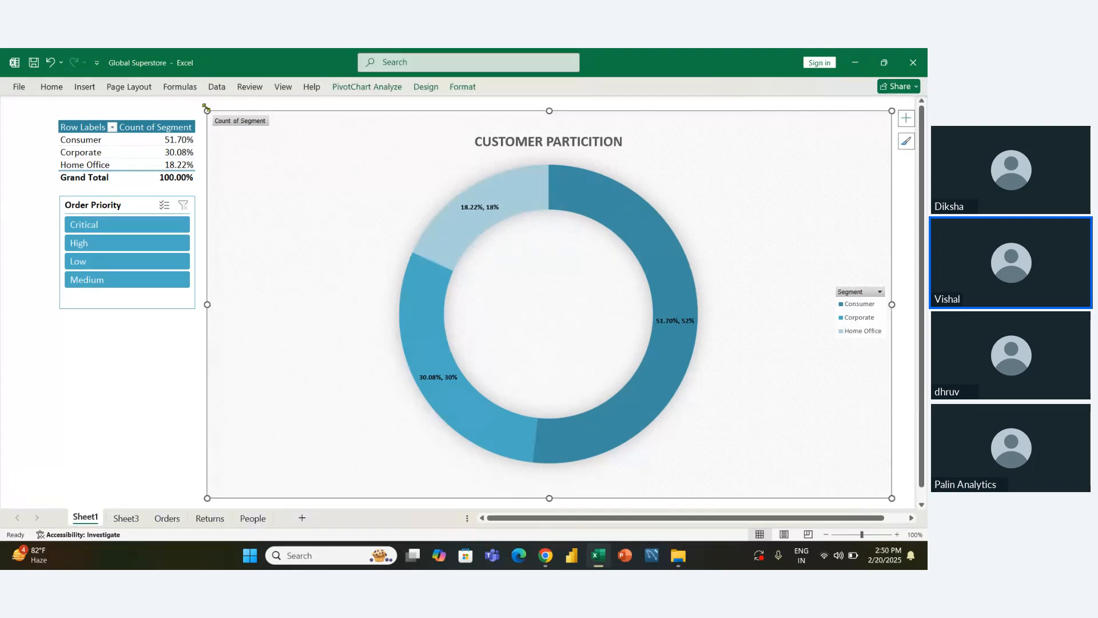
drag(207, 111, 209, 119)
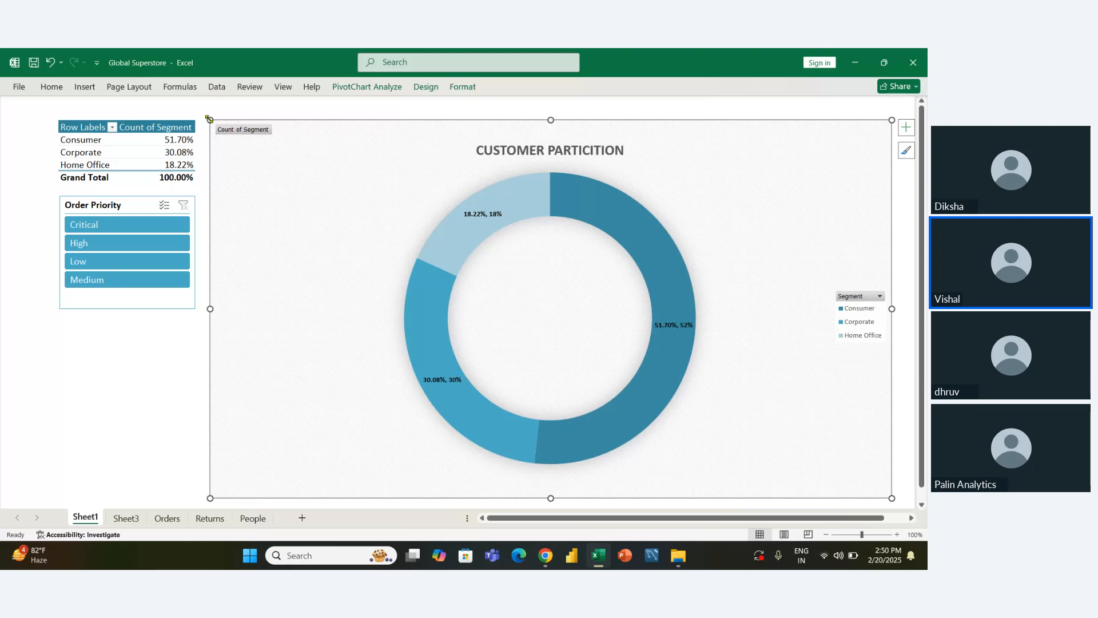
Step: On the Orders sheet, show the formula bar again and keep the ribbon permanently expanded
click(167, 518)
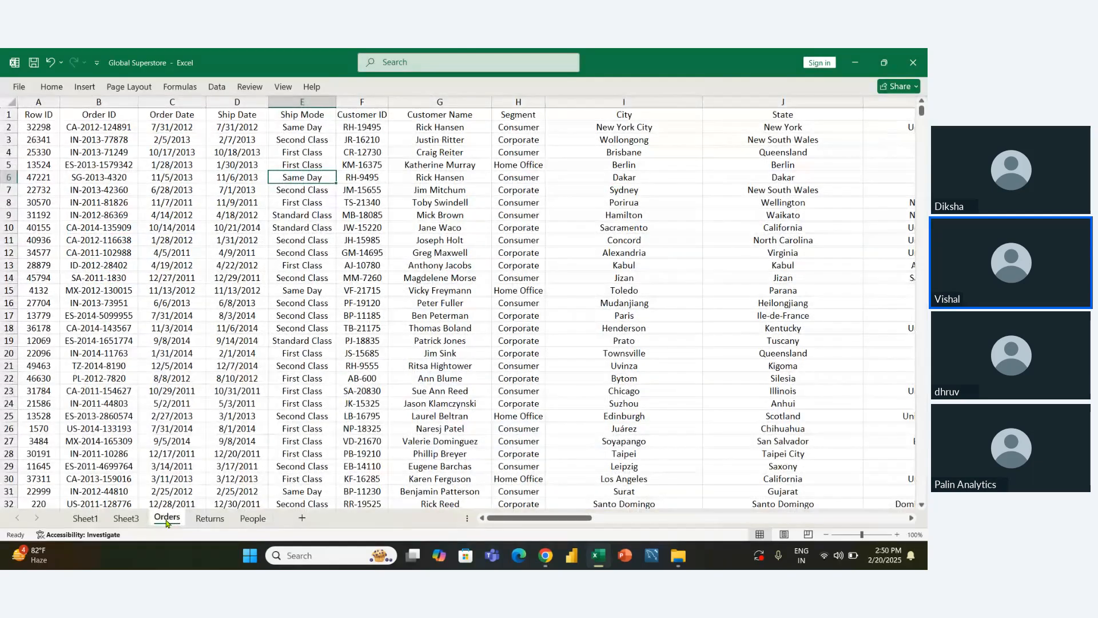
click(283, 86)
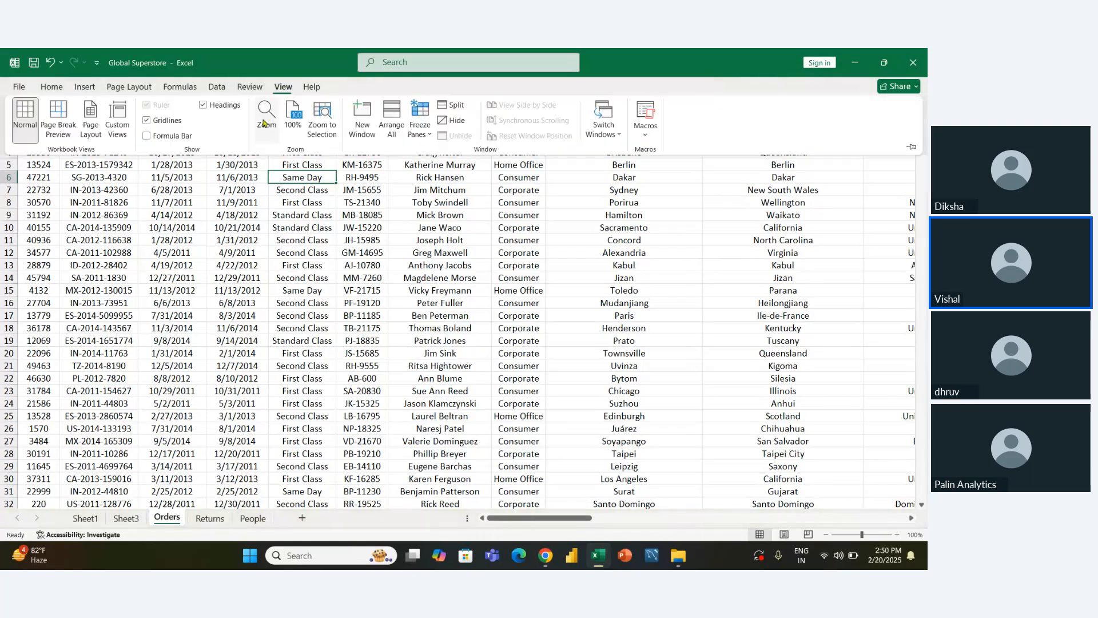
click(185, 136)
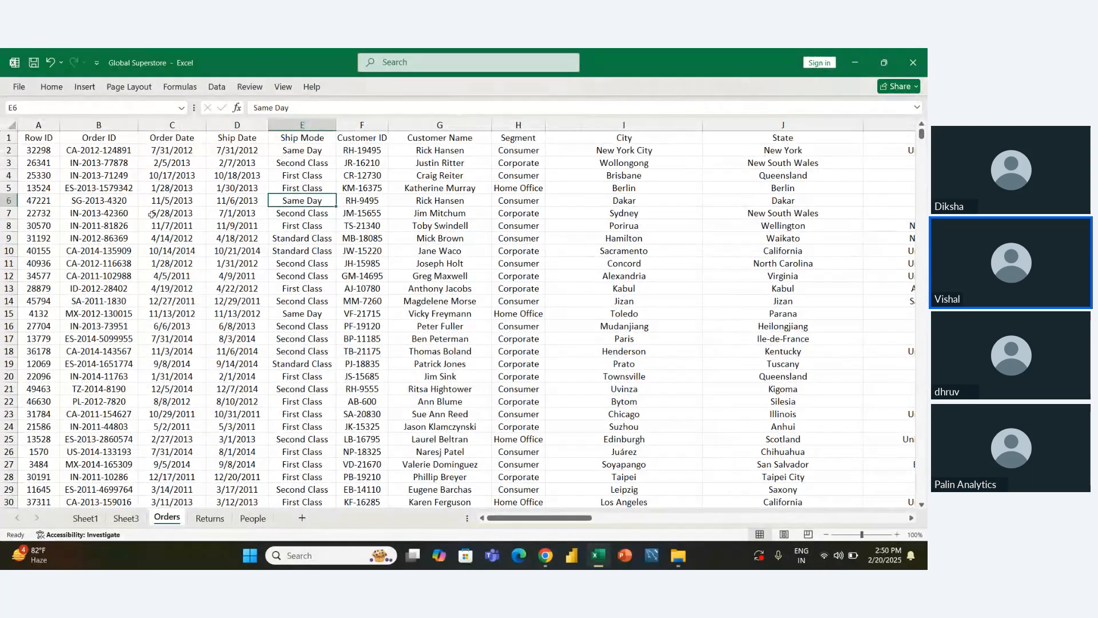
click(65, 87)
double_click(66, 88)
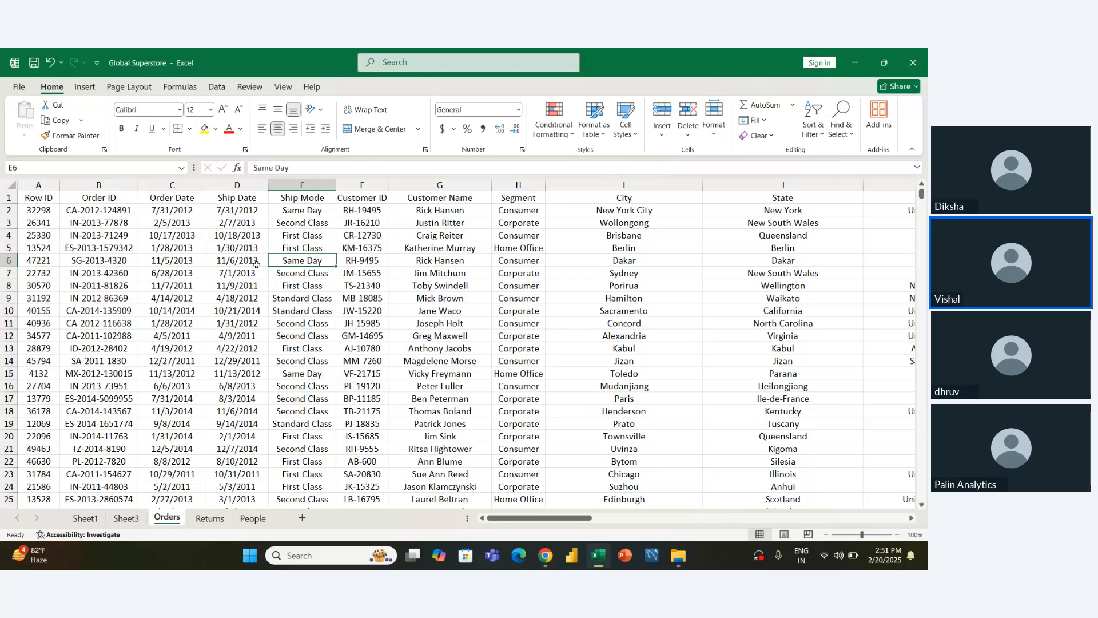
Step: On Sheet1, filter the doughnut chart by each Order Priority in turn, and clear the slicer filter
click(87, 518)
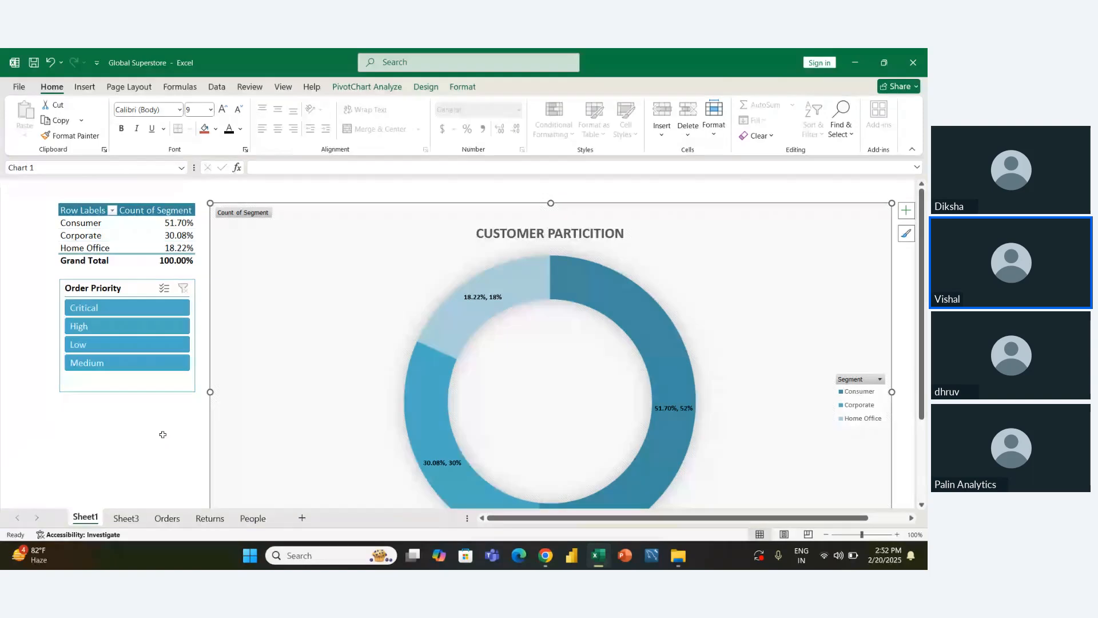
click(127, 309)
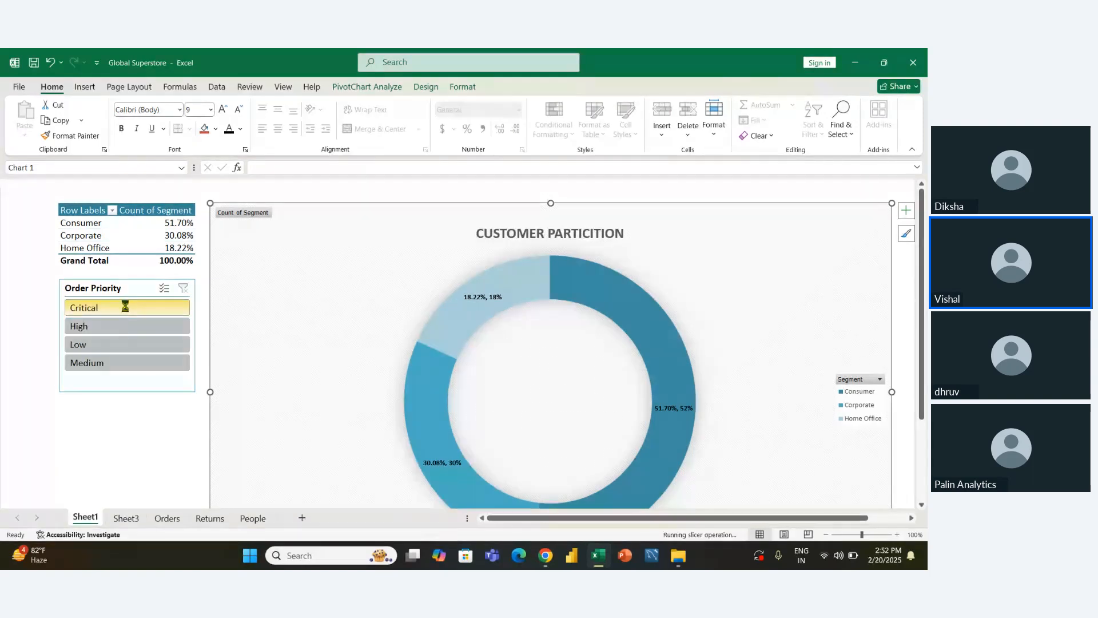
click(126, 327)
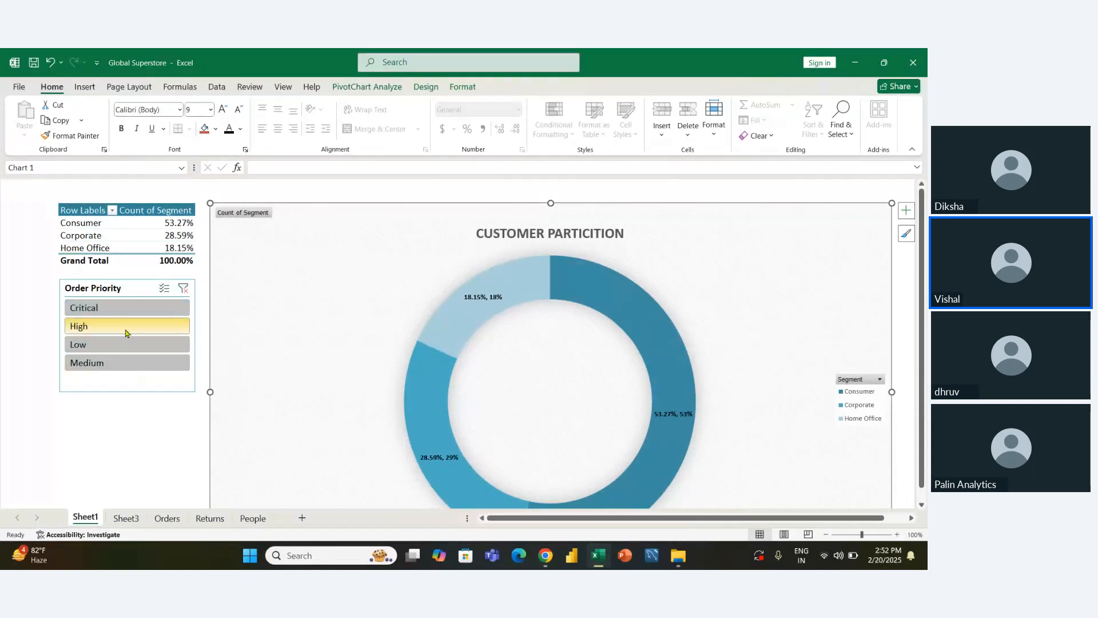
click(126, 345)
click(123, 364)
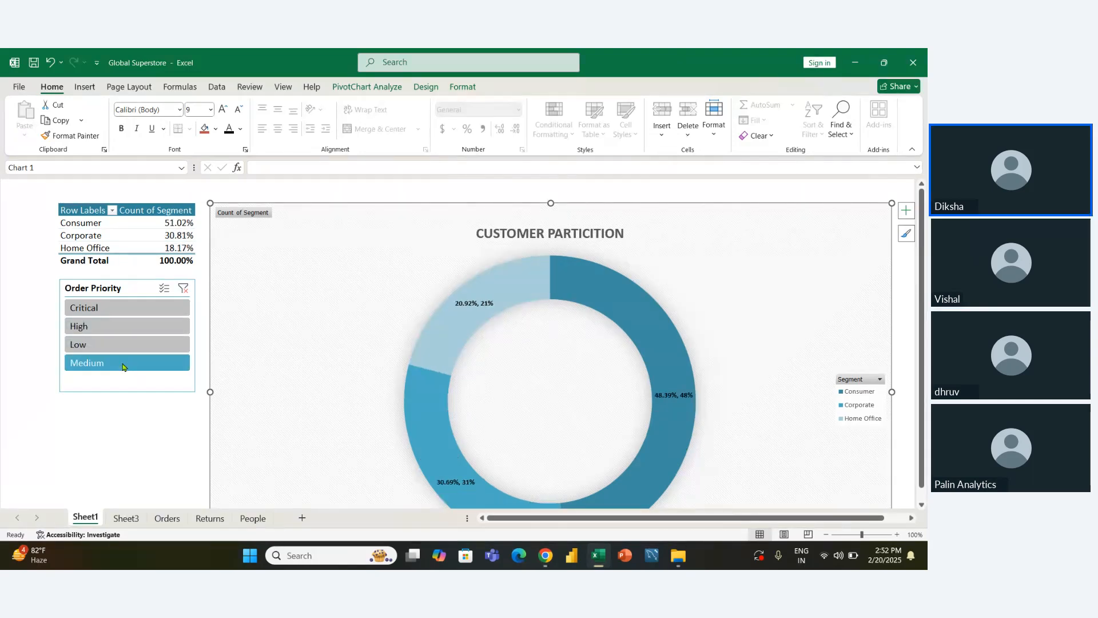
click(116, 313)
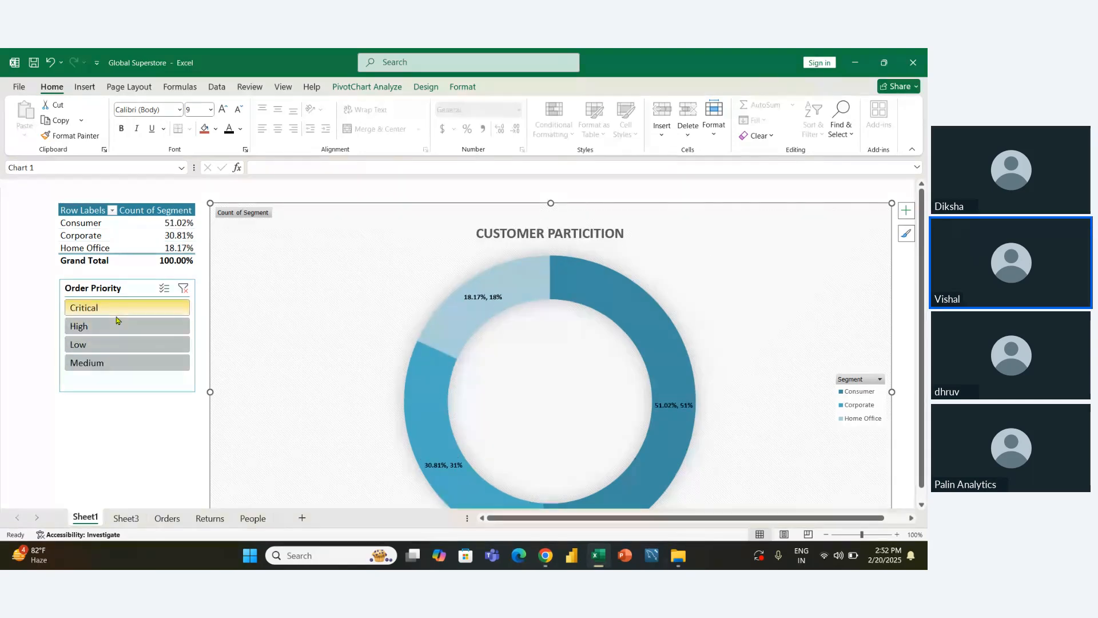
click(183, 289)
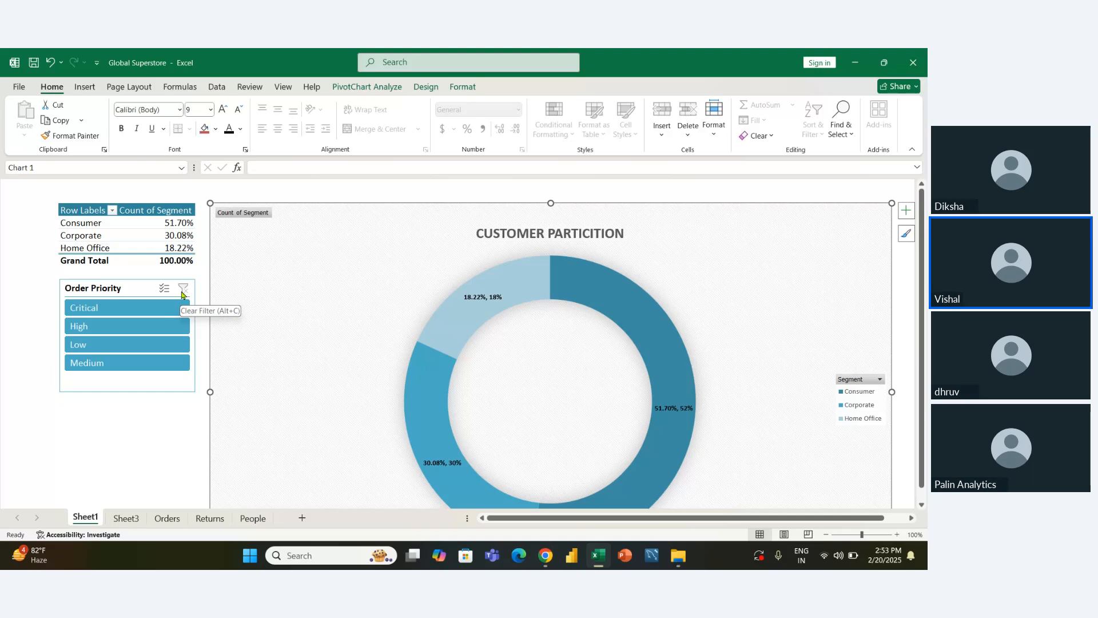
Step: Create a PivotTable from the Orders sheet's data range Orders!$A$1:$X$51291 on a new worksheet
click(167, 517)
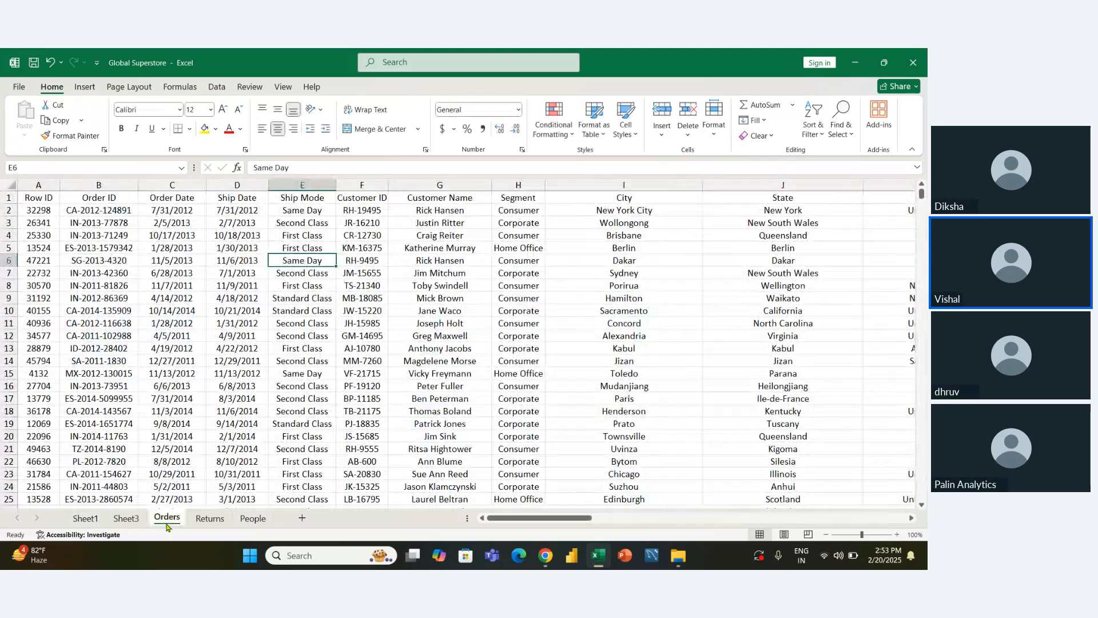
click(182, 281)
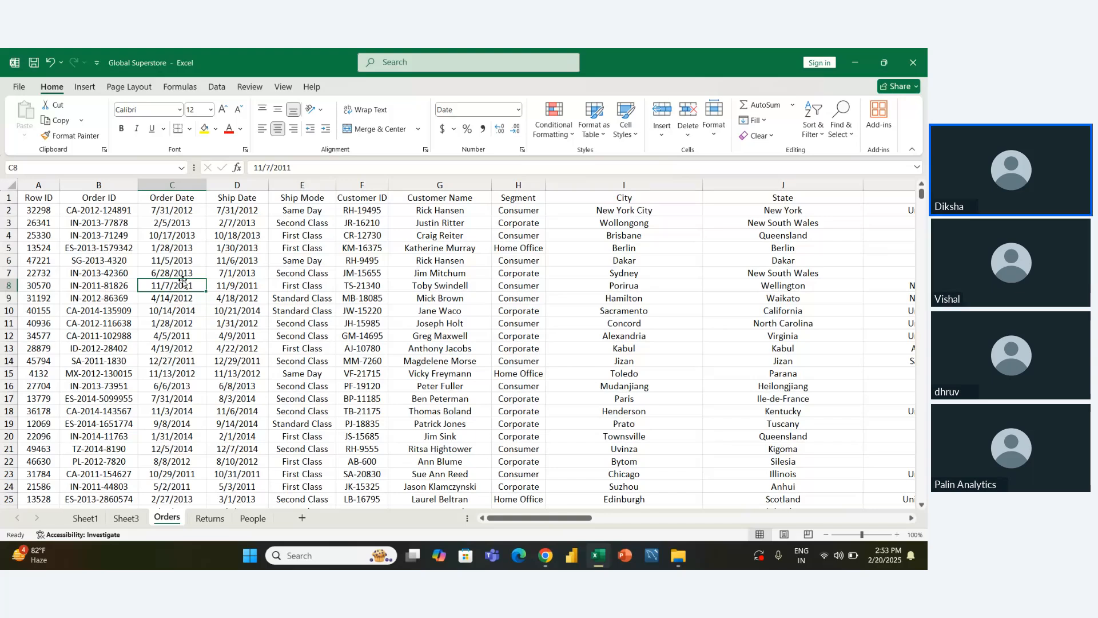
click(169, 233)
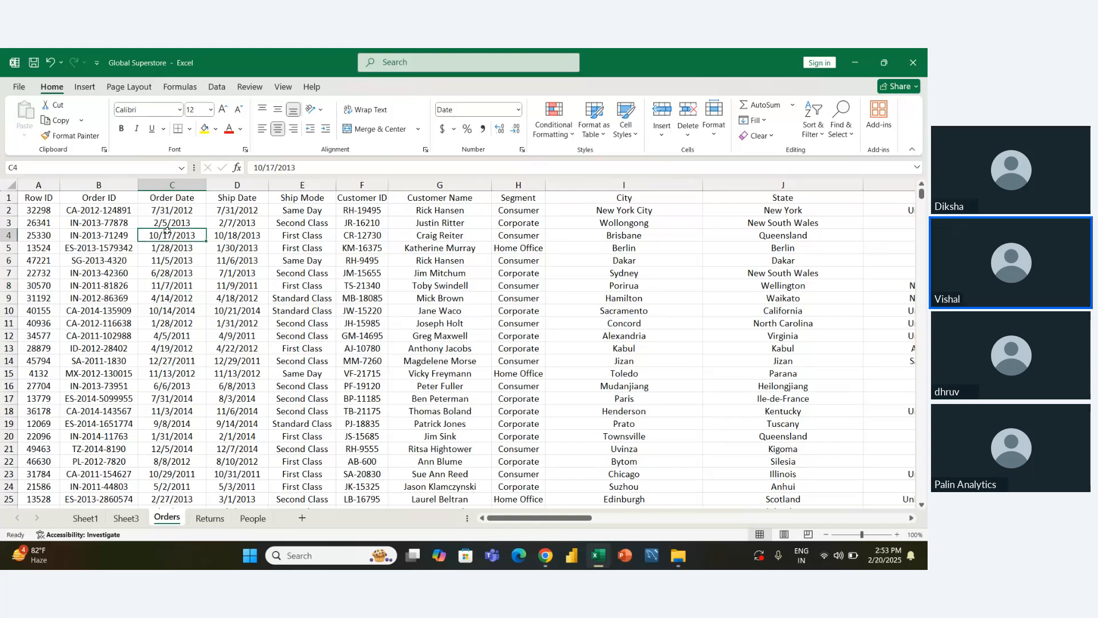
click(81, 87)
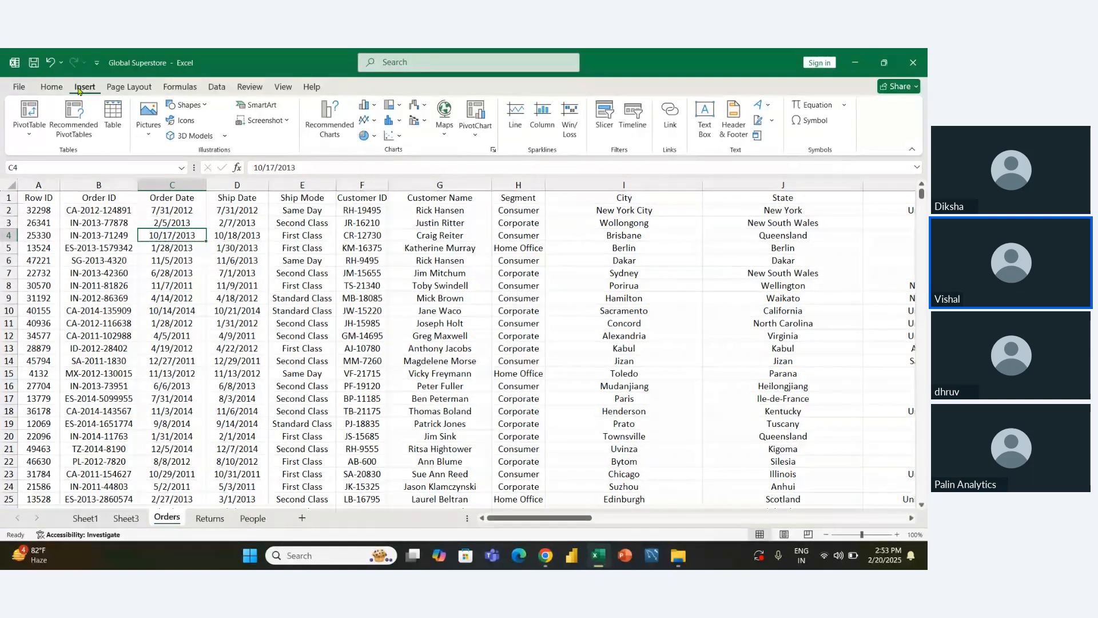
click(28, 113)
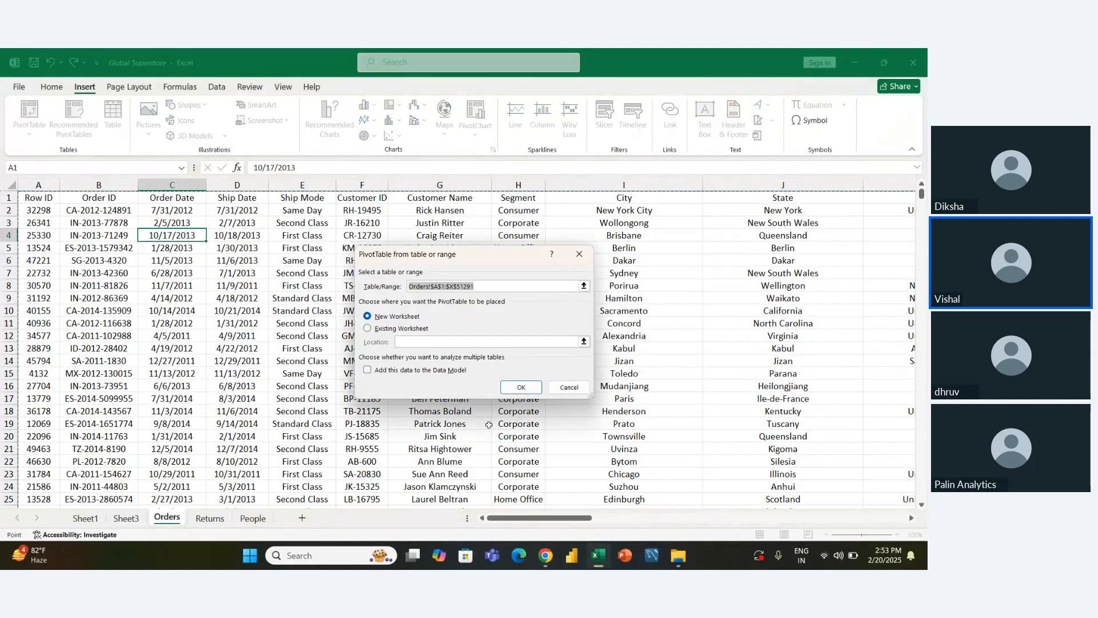
click(519, 387)
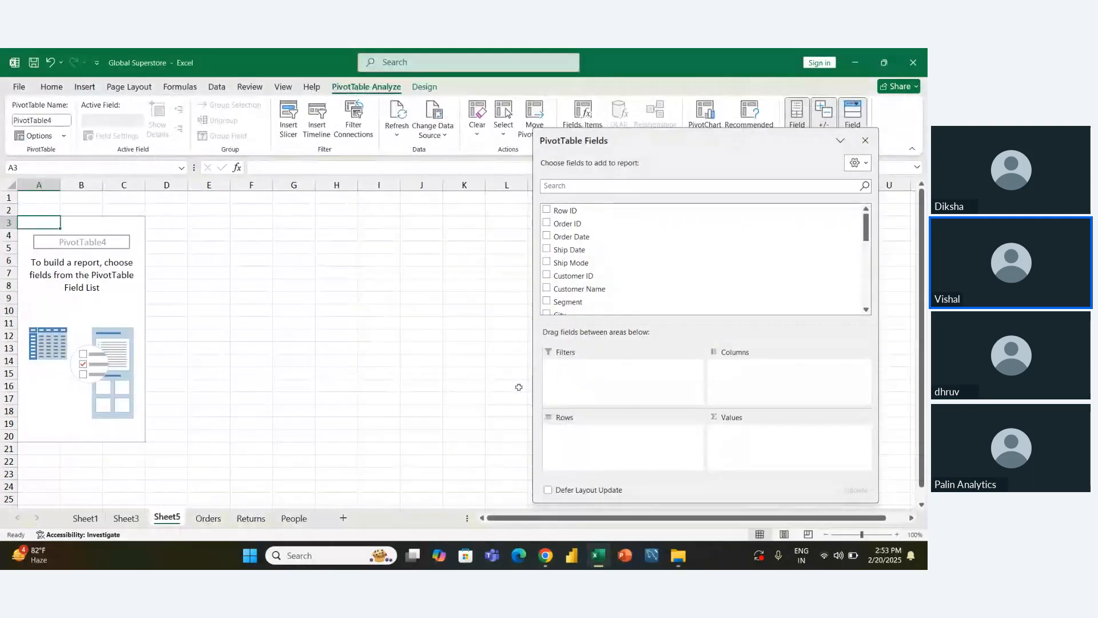
Step: Search the PivotTable fields for REGION and add Region as the row field
click(592, 188)
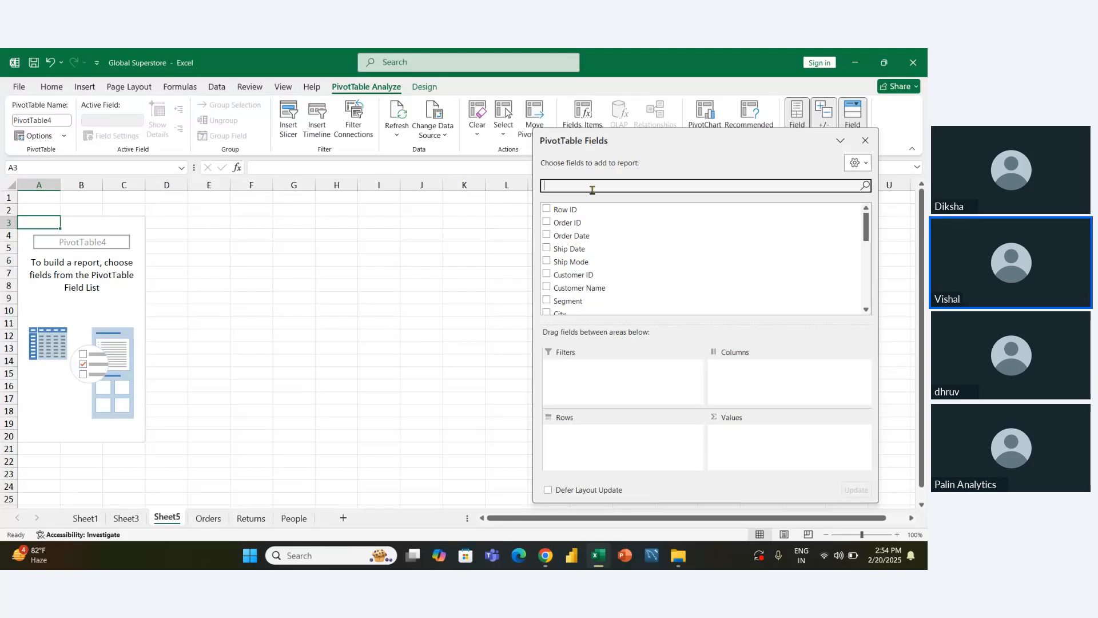
text(REG)
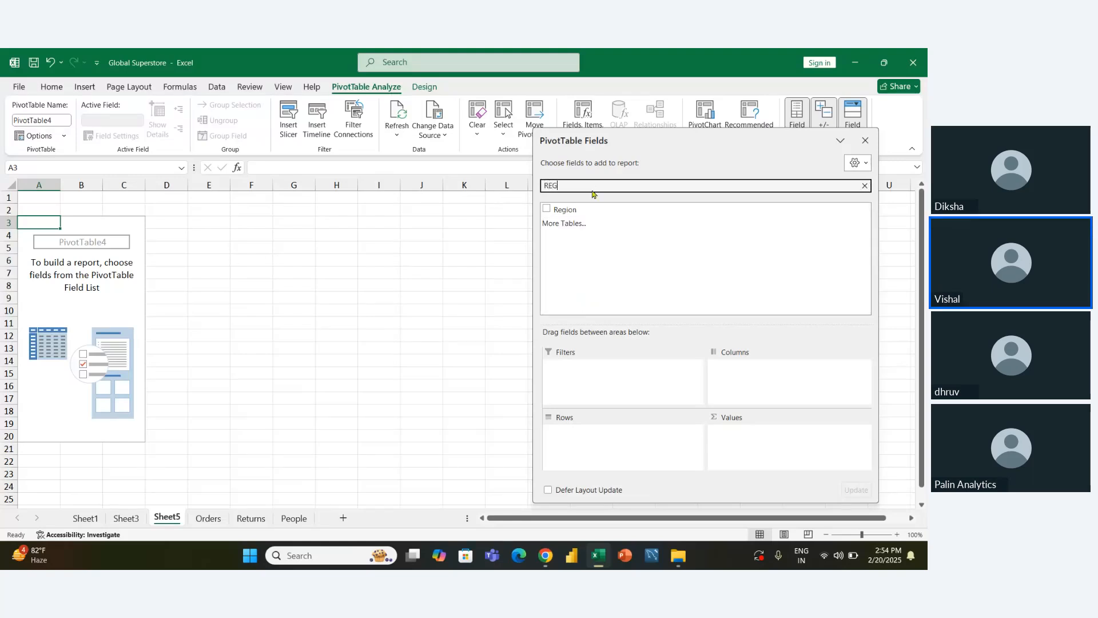
text(ION)
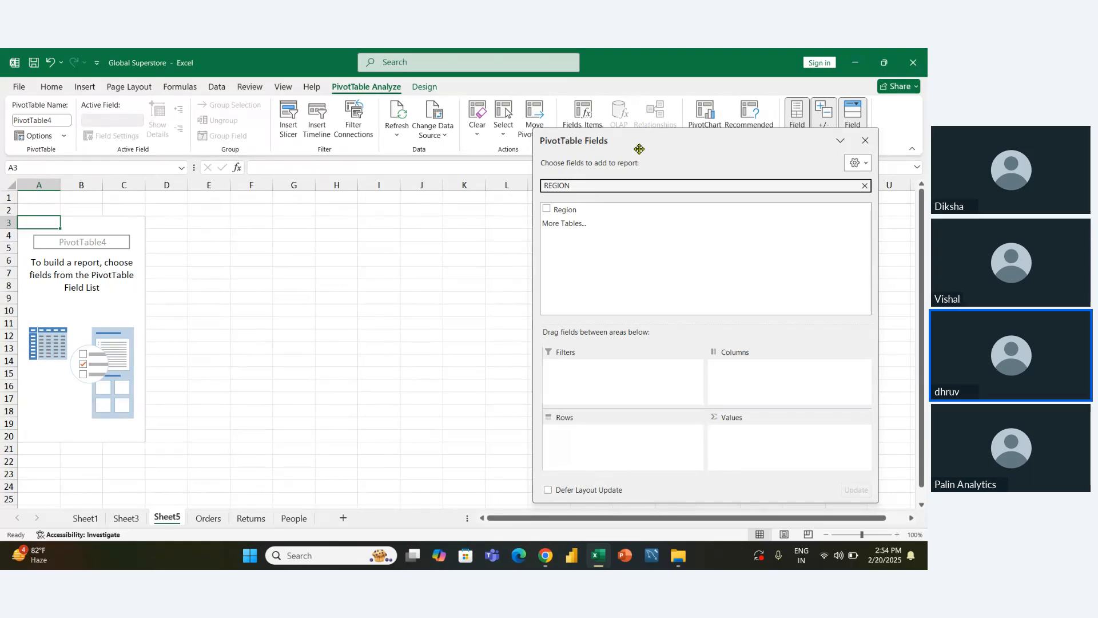
drag(581, 210, 611, 437)
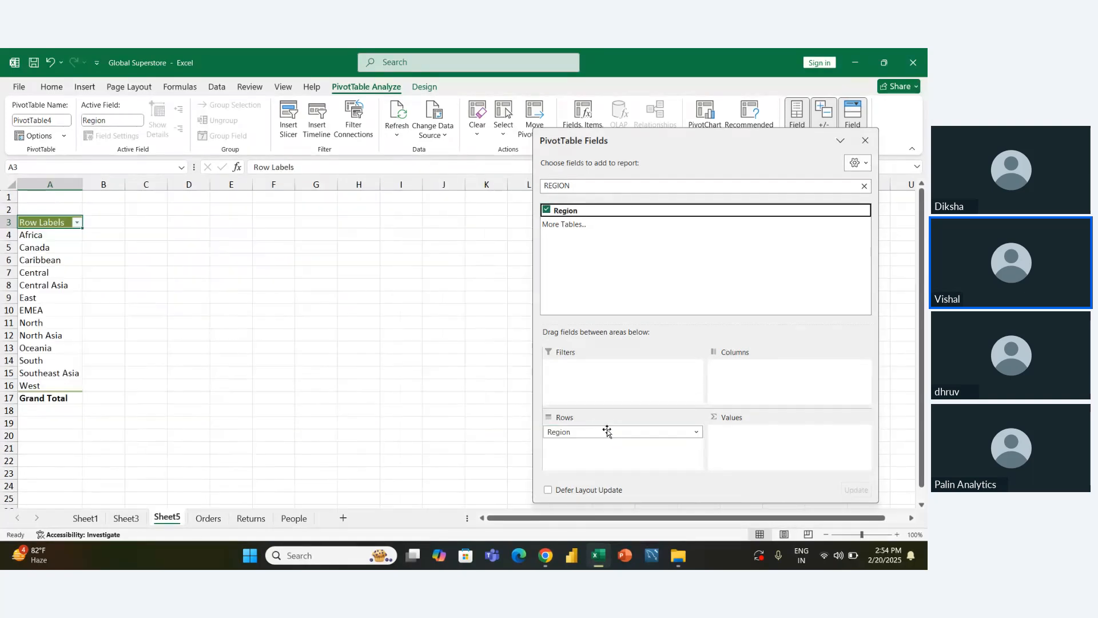
Step: Replace the field search with SALES and add Sales to the PivotTable's values
click(578, 186)
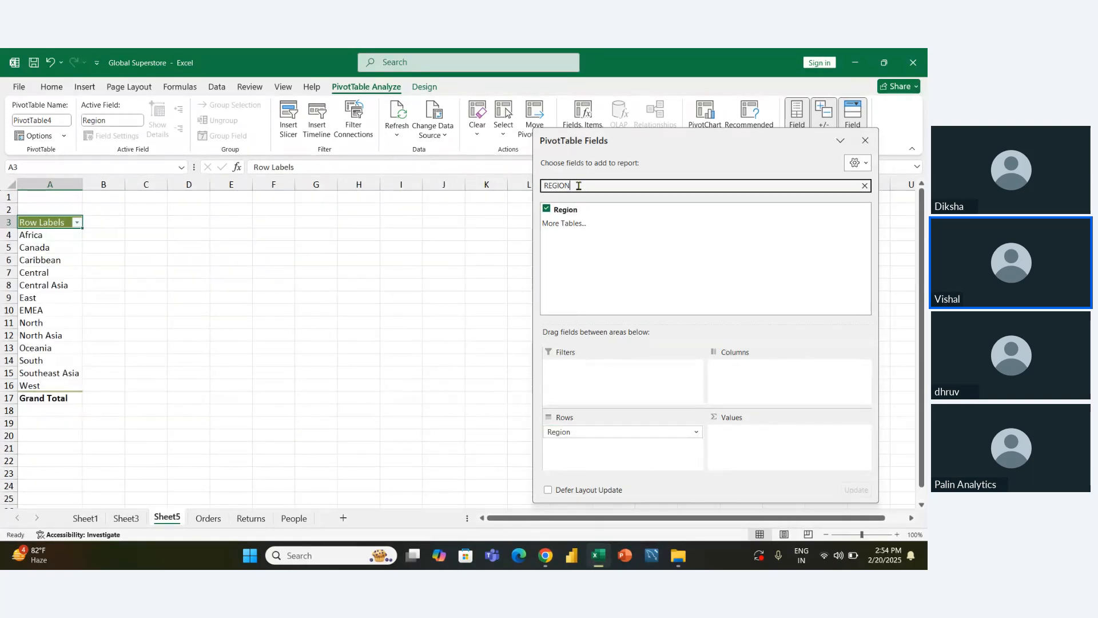
key(BackSpace)
key(BackSpace)
key(BackSpace)
key(BackSpace)
key(BackSpace)
key(BackSpace)
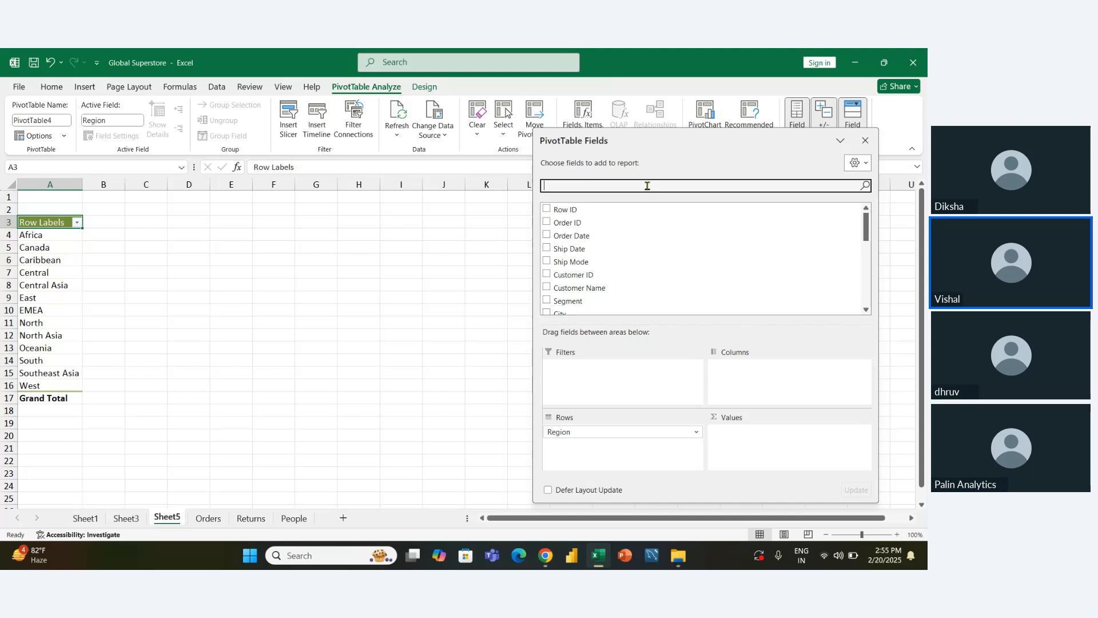
text(SALES)
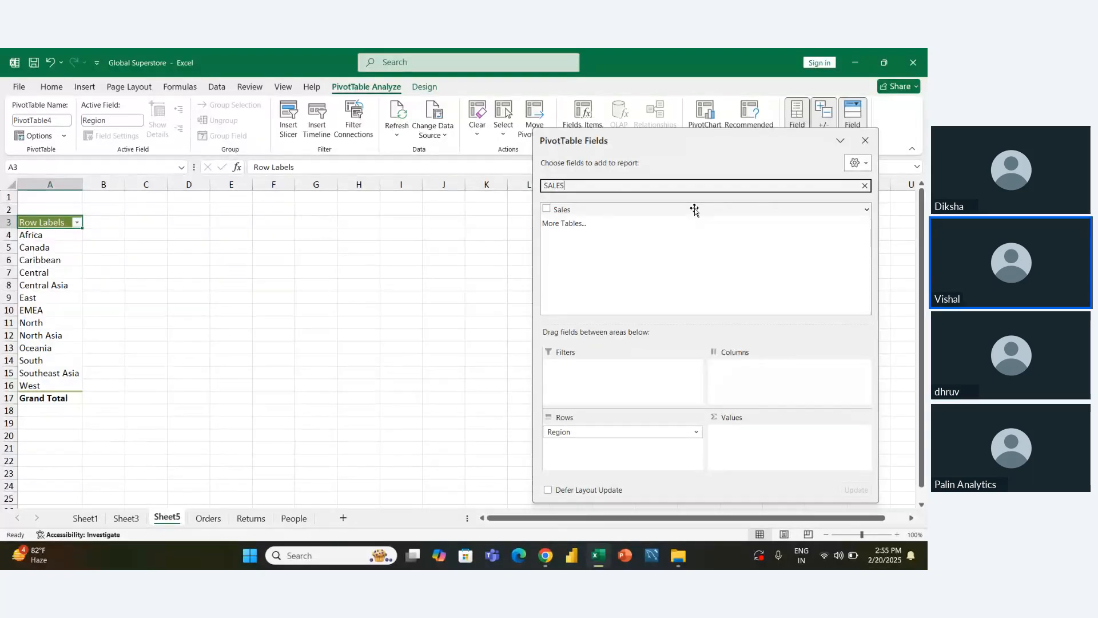
drag(694, 209, 787, 449)
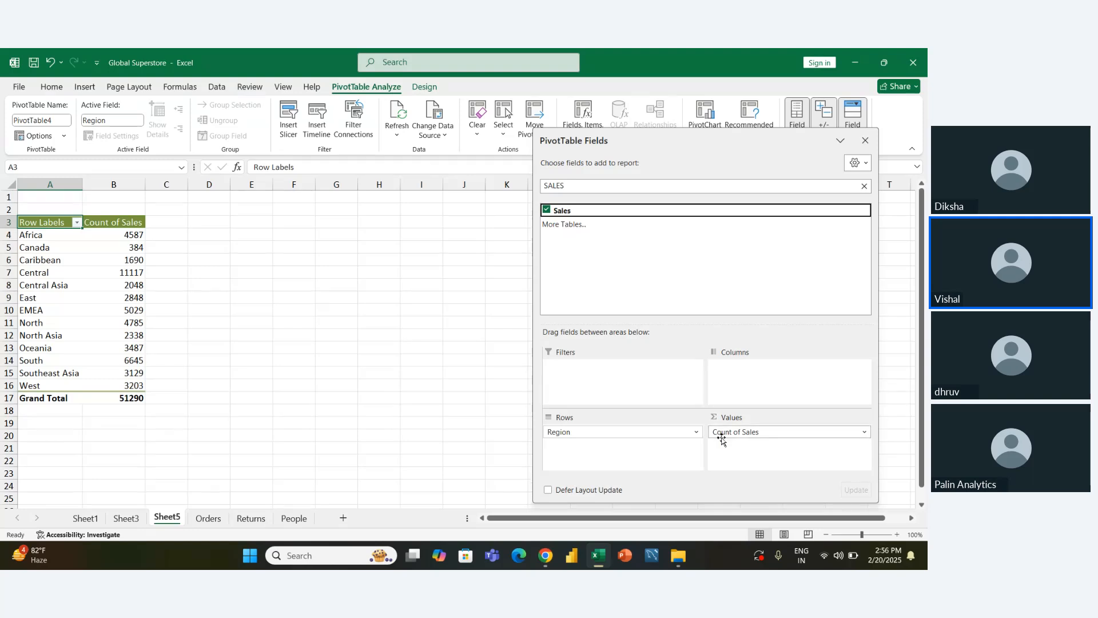
Step: Change the Sales value field's summary calculation to Sum
click(865, 432)
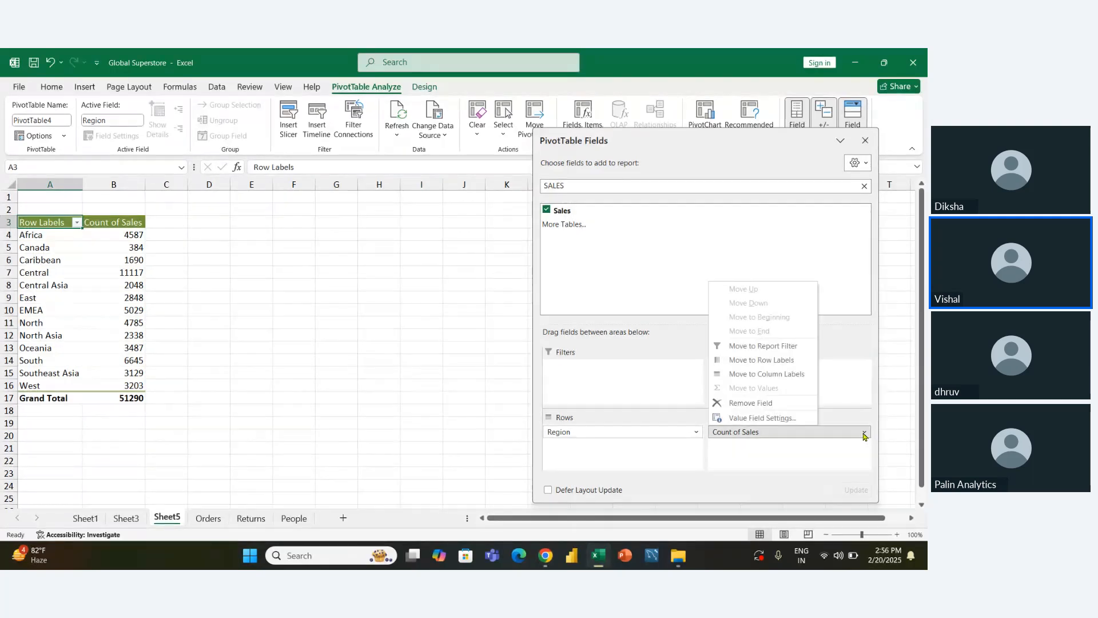
click(789, 419)
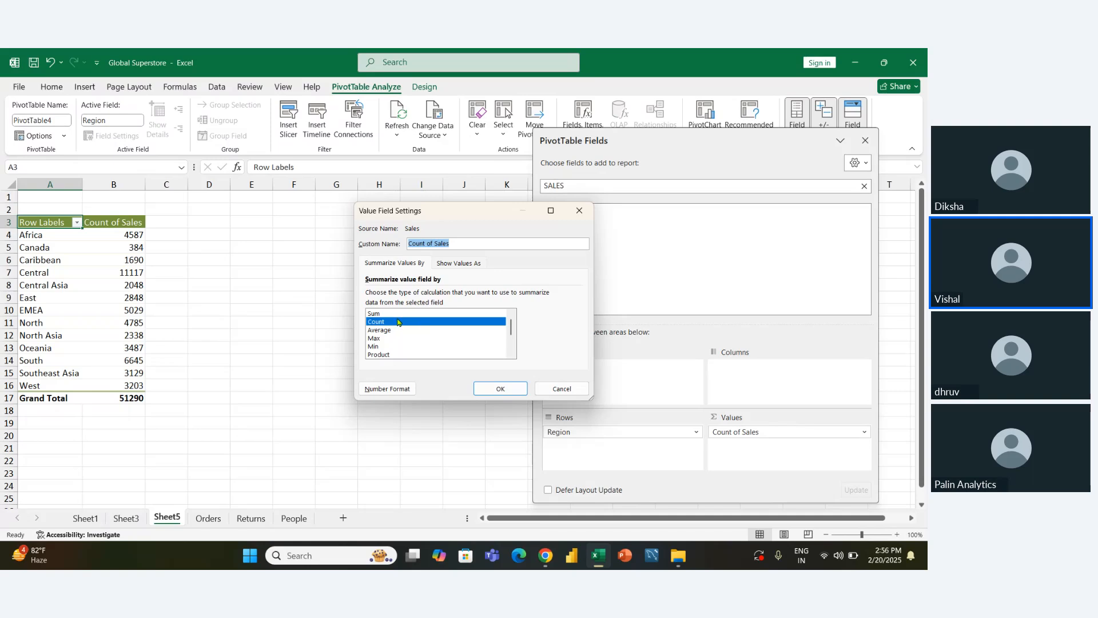
click(394, 314)
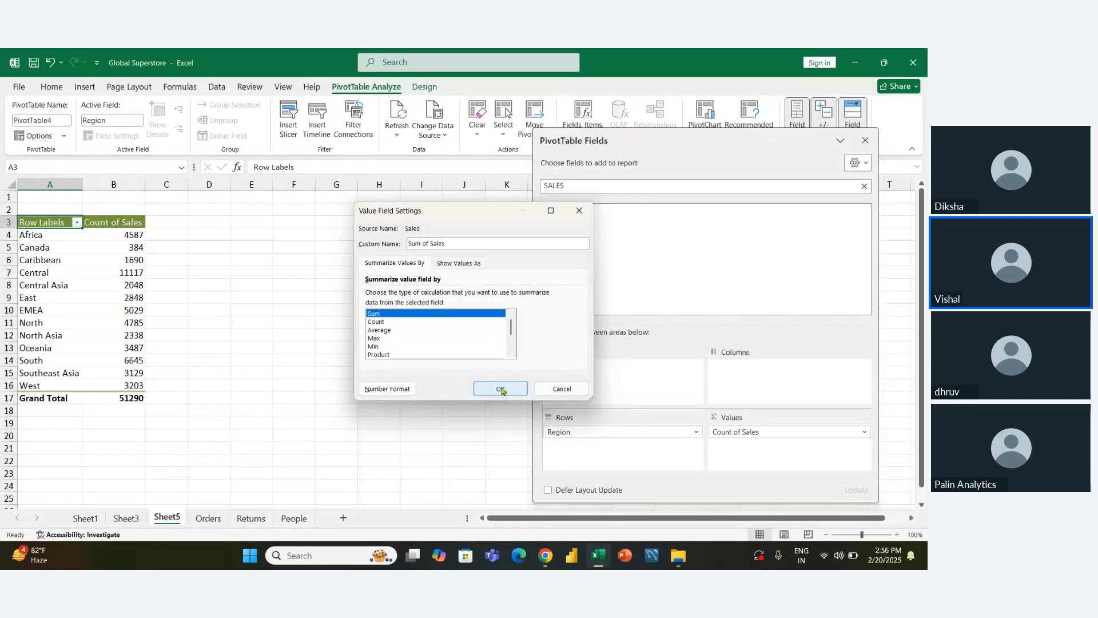
click(501, 390)
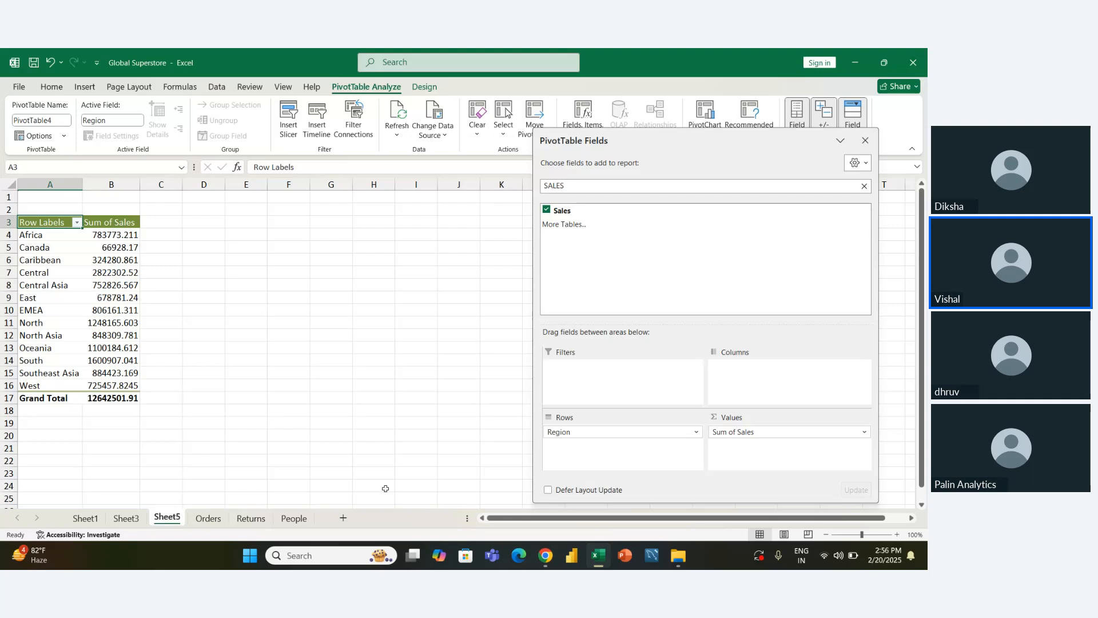
Step: Search the fields for SEG, add Segment as the PivotTable's column field, and close the field list
click(584, 184)
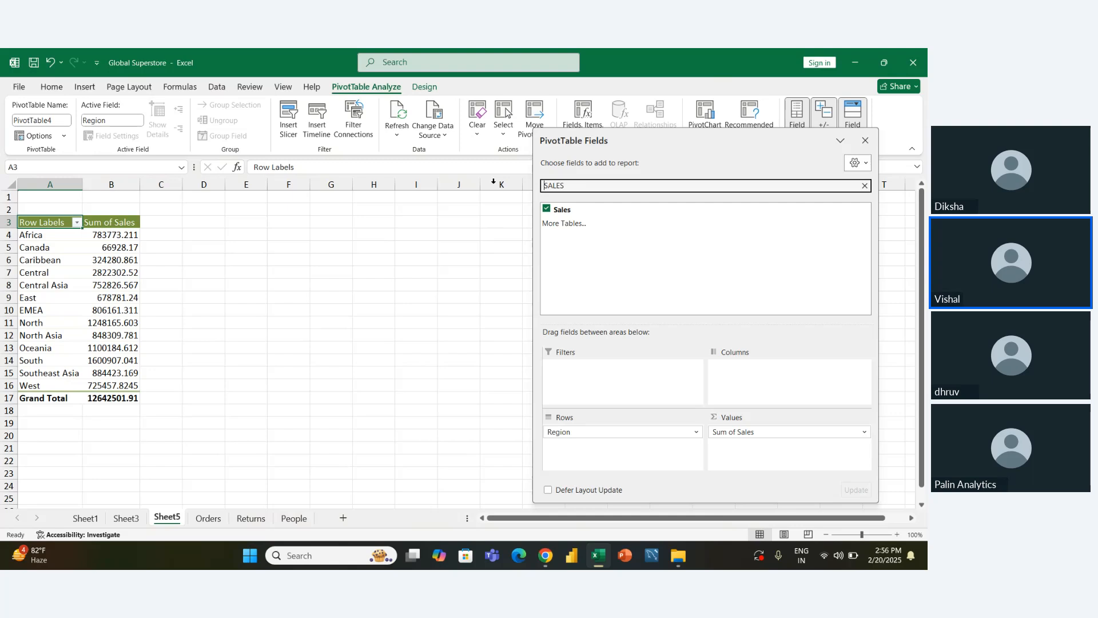
key(ctrl+a)
text(SEG)
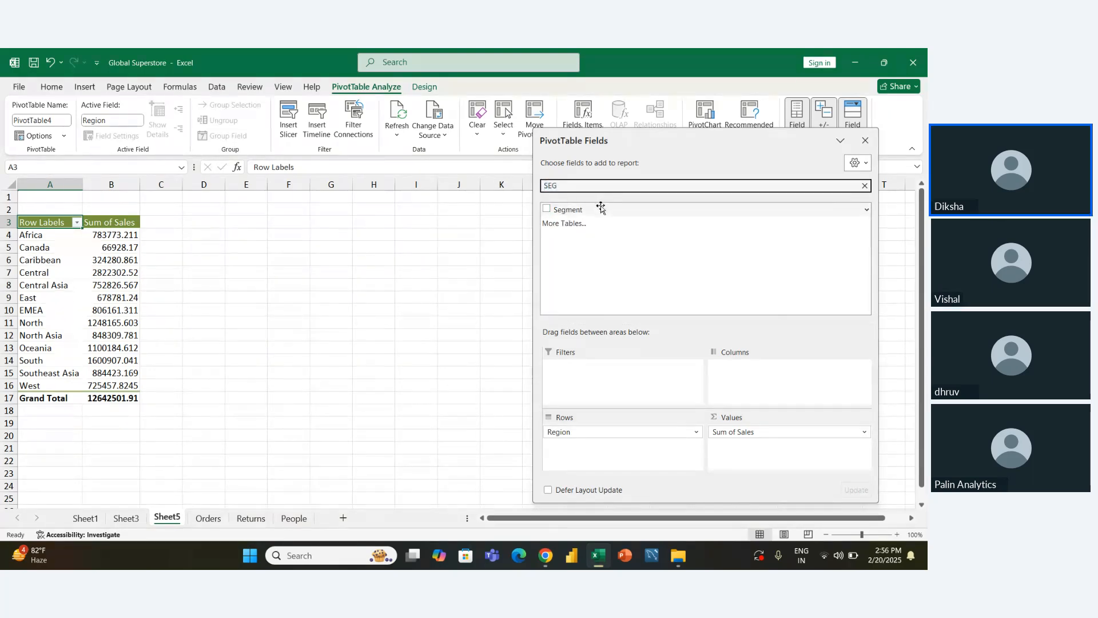
drag(594, 209, 779, 381)
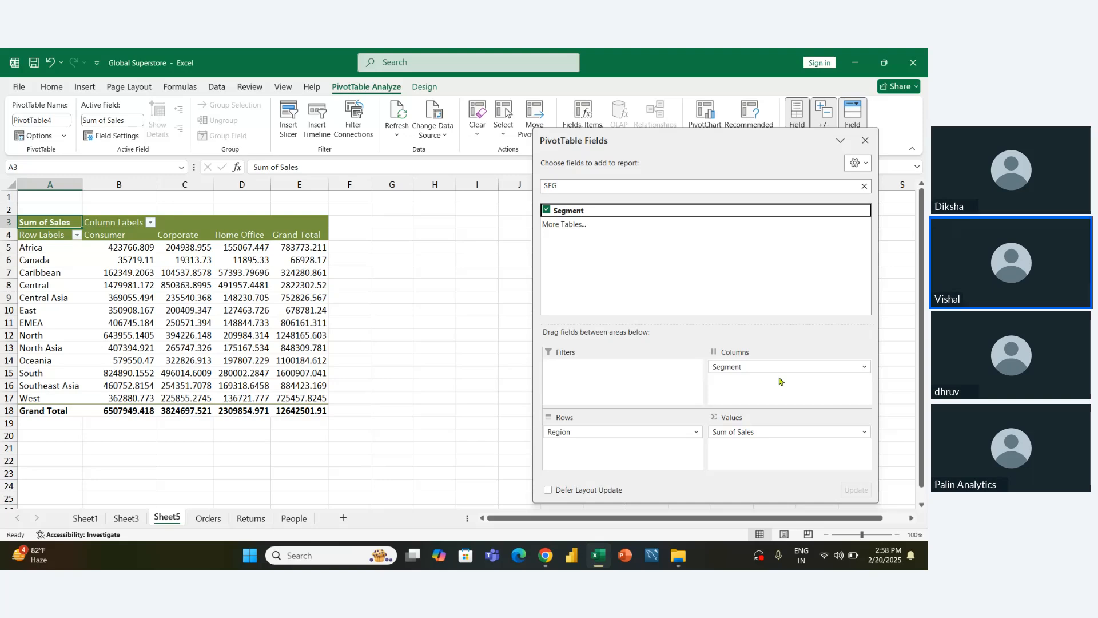
click(864, 140)
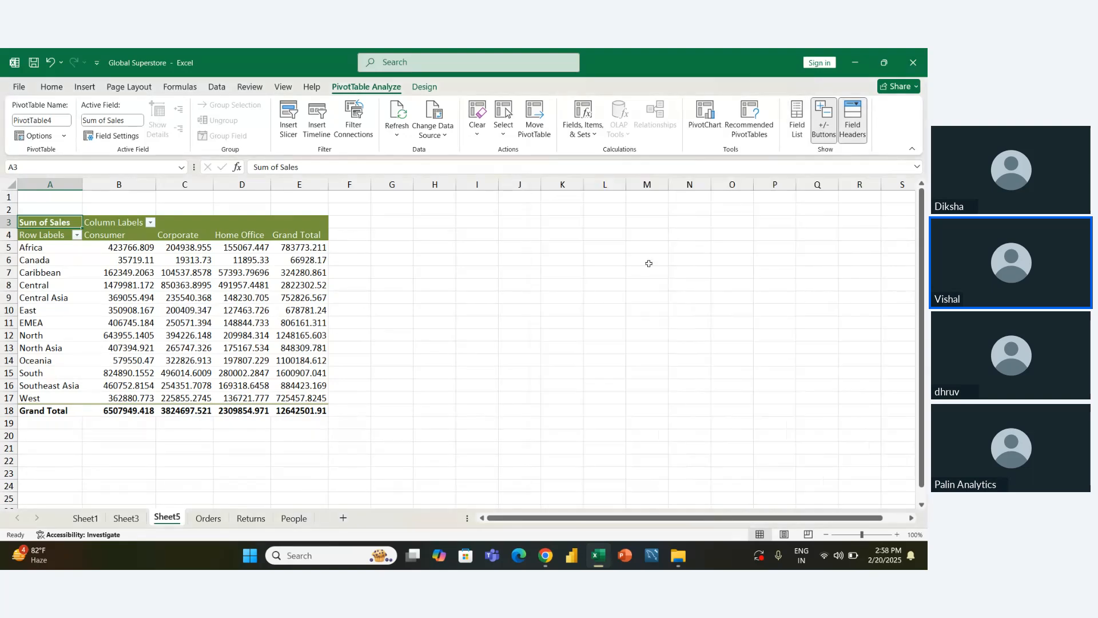
click(488, 319)
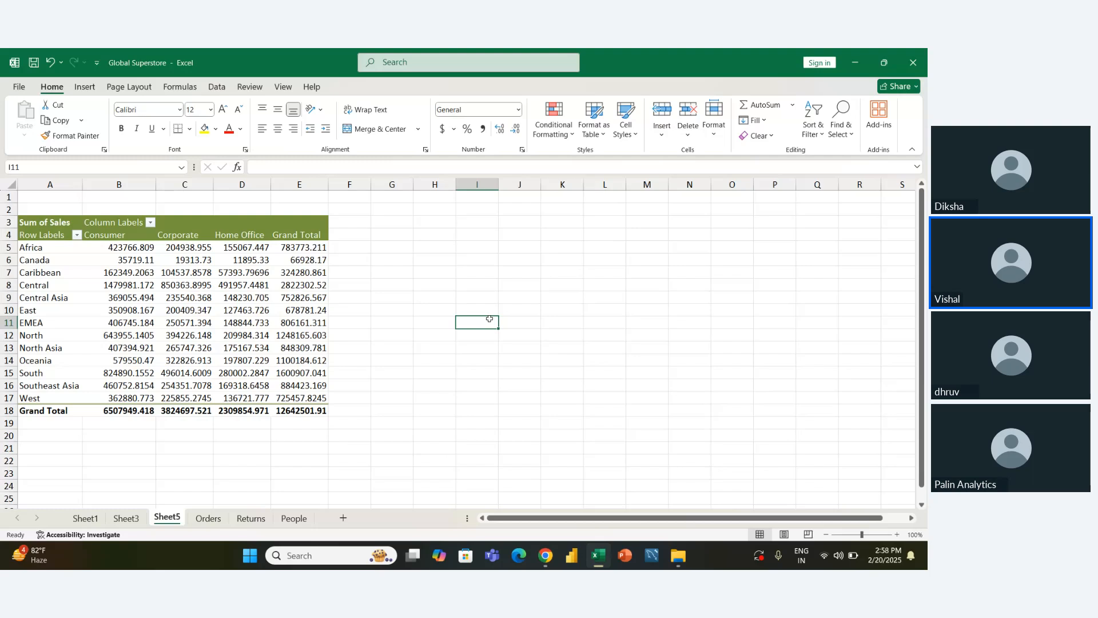
Step: Close the Global Superstore workbook without saving its changes, and accept the recording consent in the browser meeting
click(913, 62)
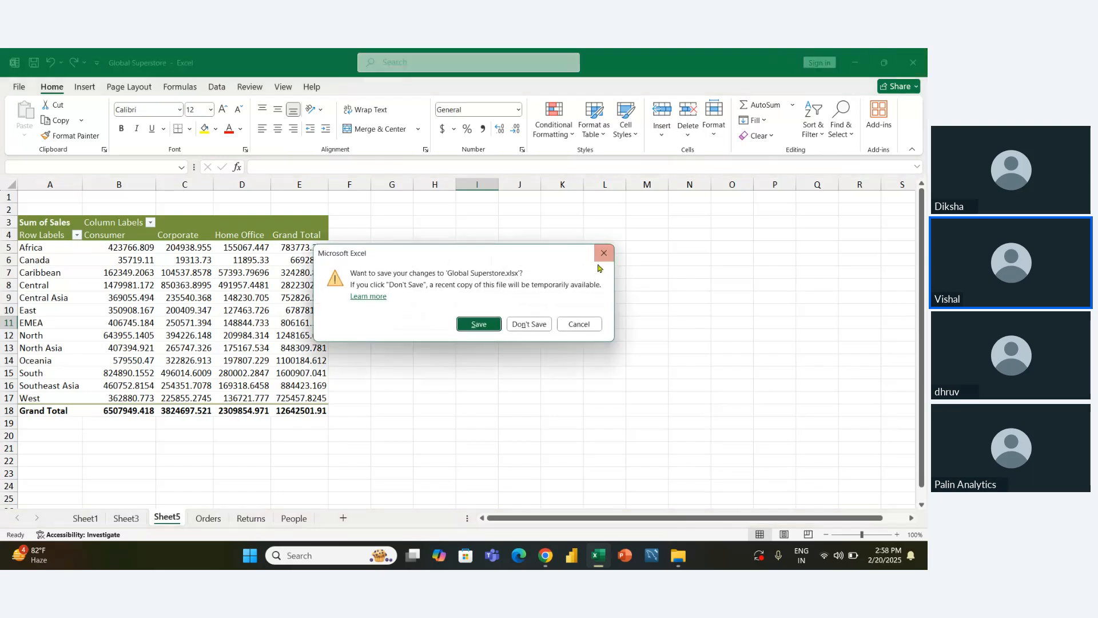
click(532, 323)
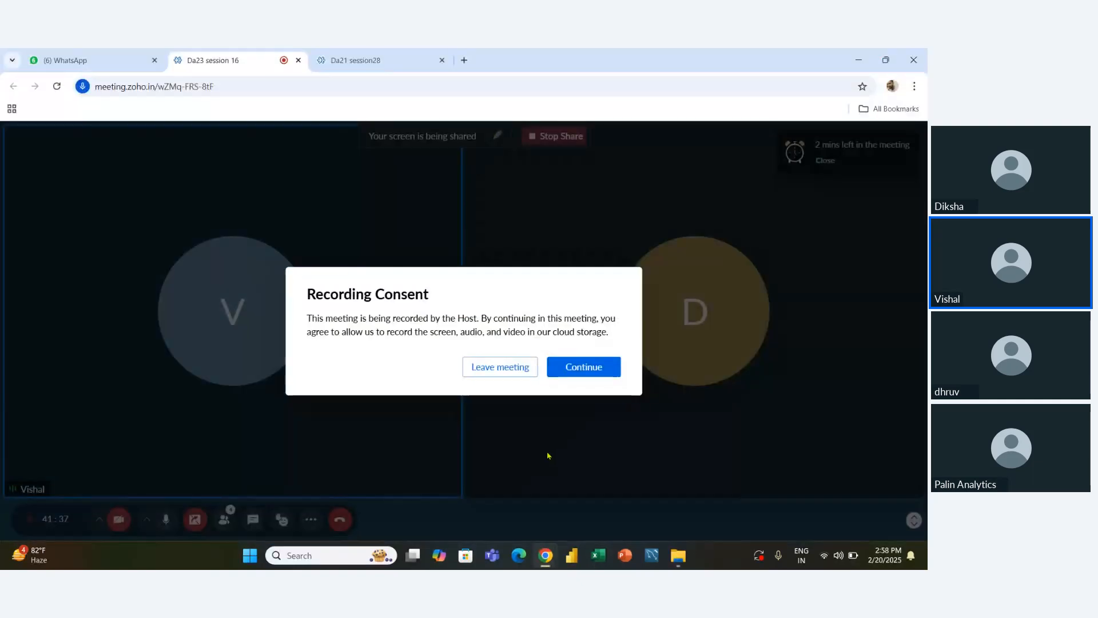
click(583, 372)
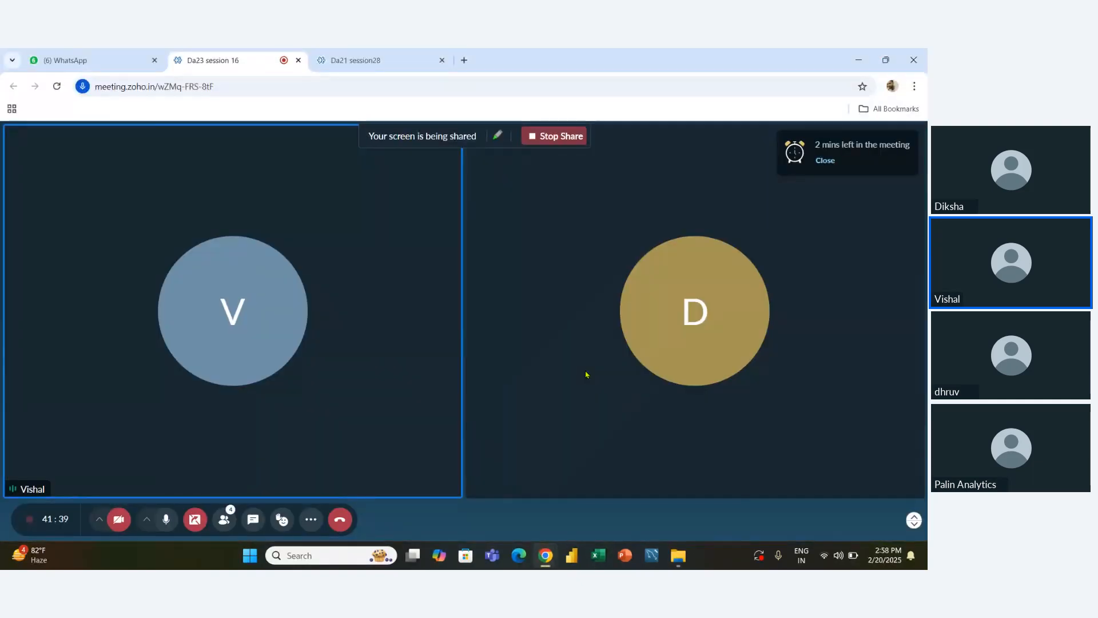